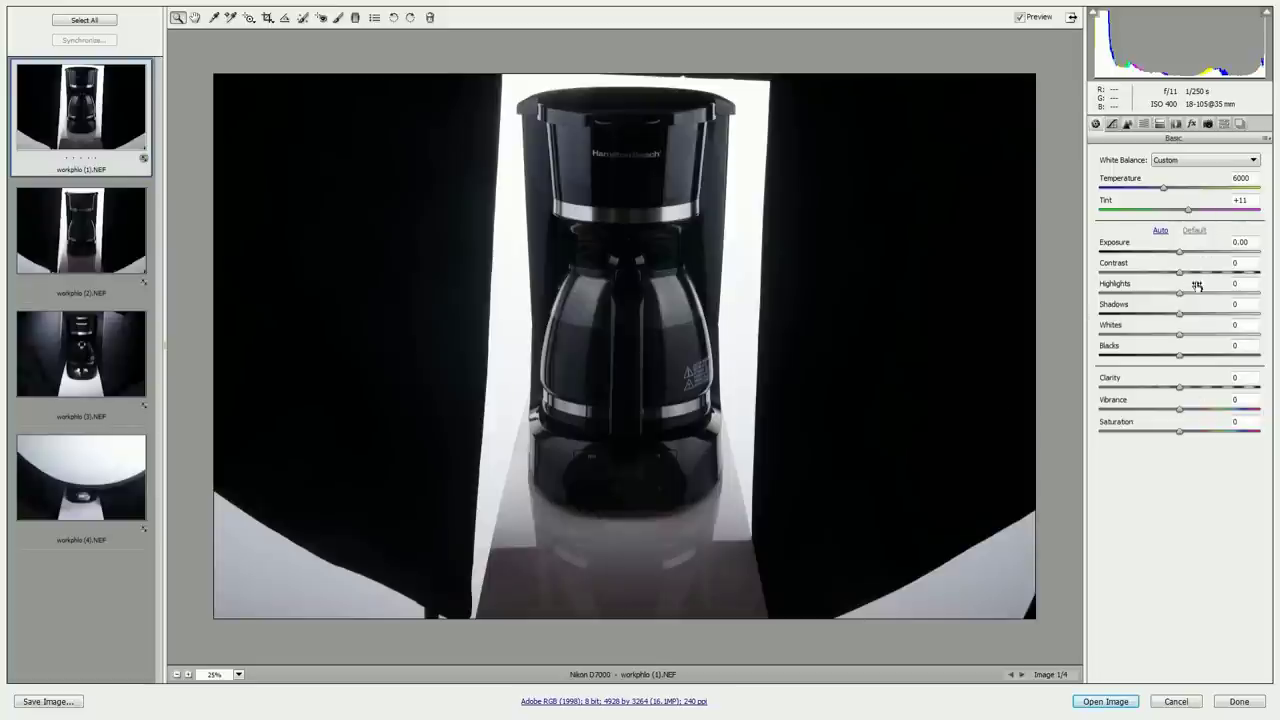
Set Whites to +83 on workphlo (1).NEF, previewing the highlight clipping while adjusting
{"action": "key", "text": "alt"}
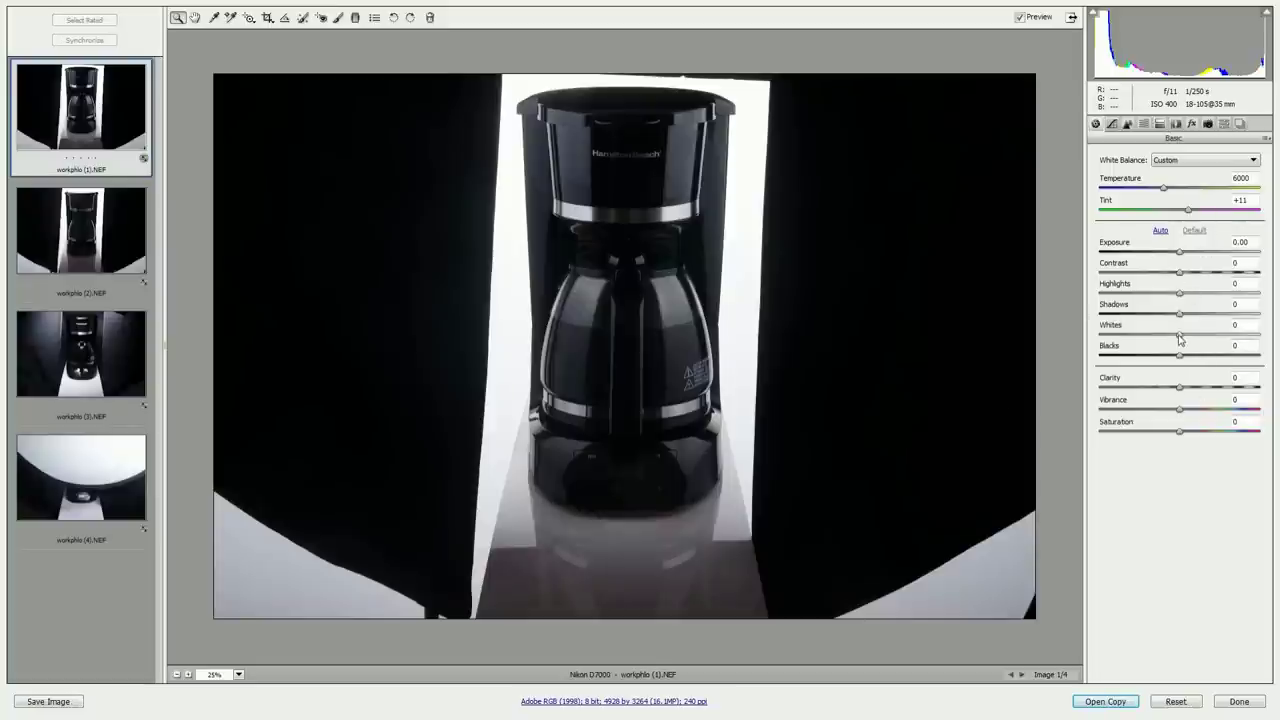
{"action": "left_click_drag", "start_coordinate": [1180, 338], "coordinate": [1180, 338]}
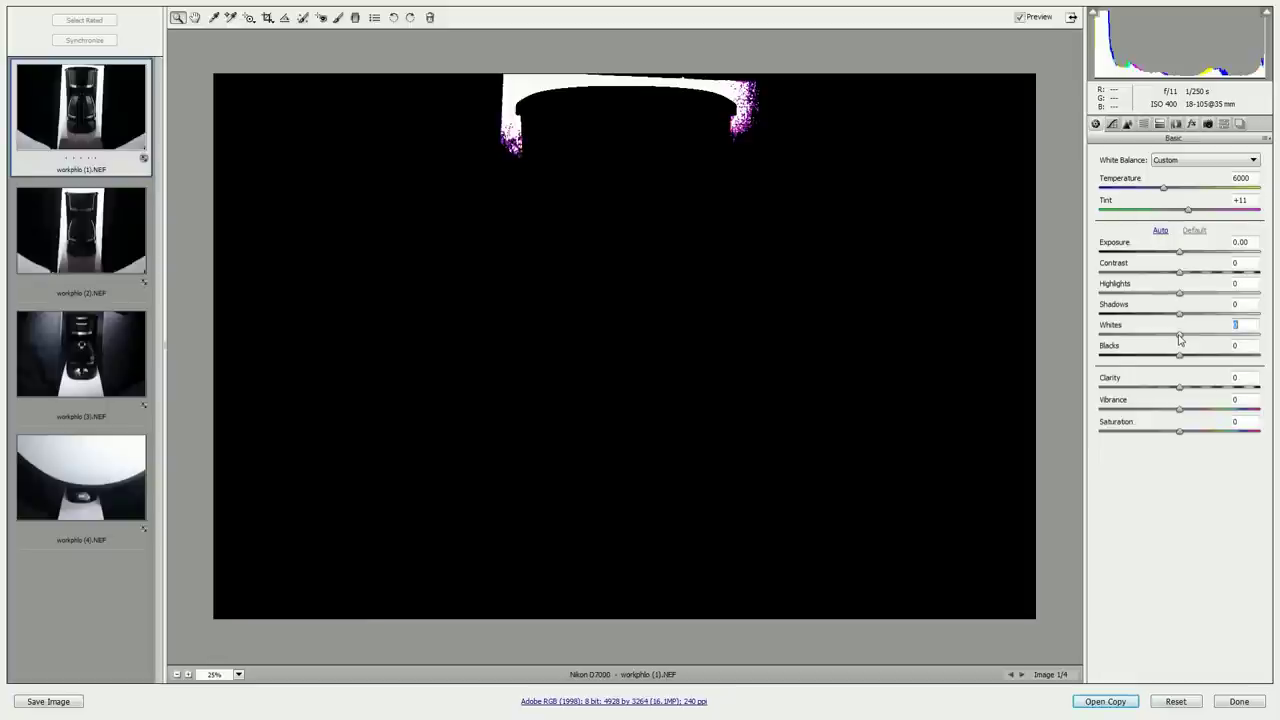
{"action": "left_click_drag", "start_coordinate": [1180, 338], "coordinate": [1204, 339]}
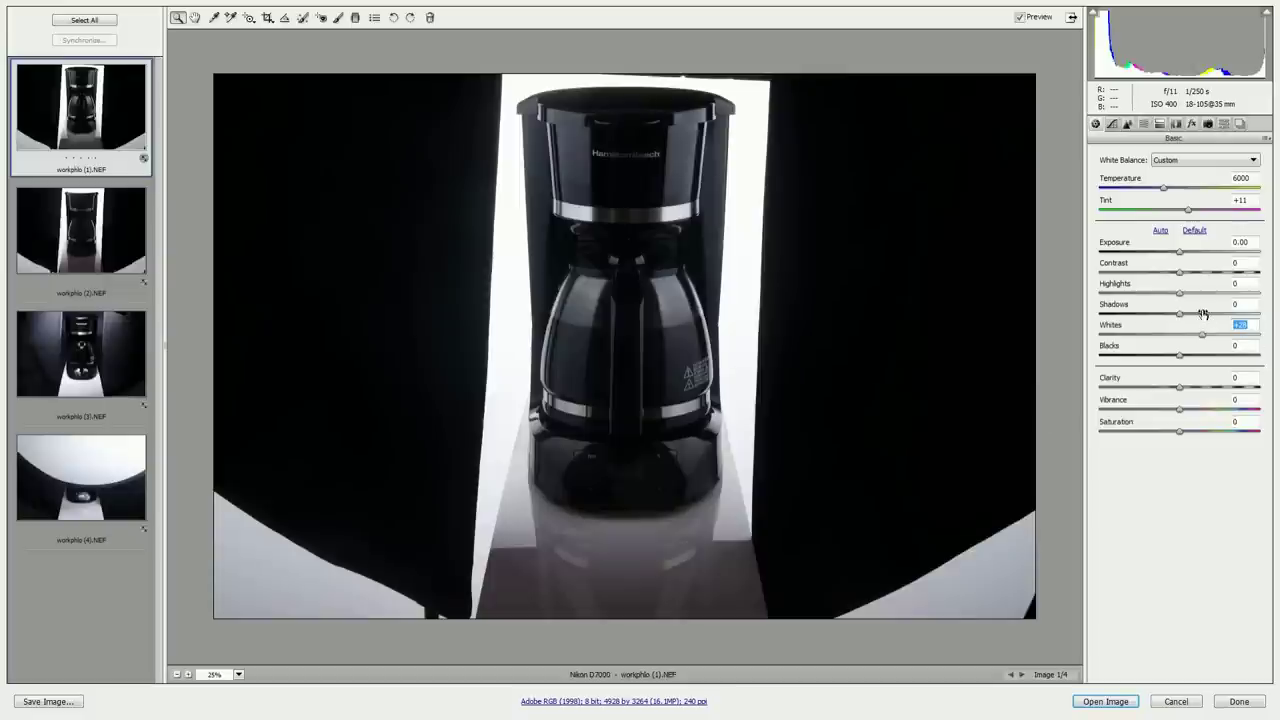
{"action": "type", "text": "83"}
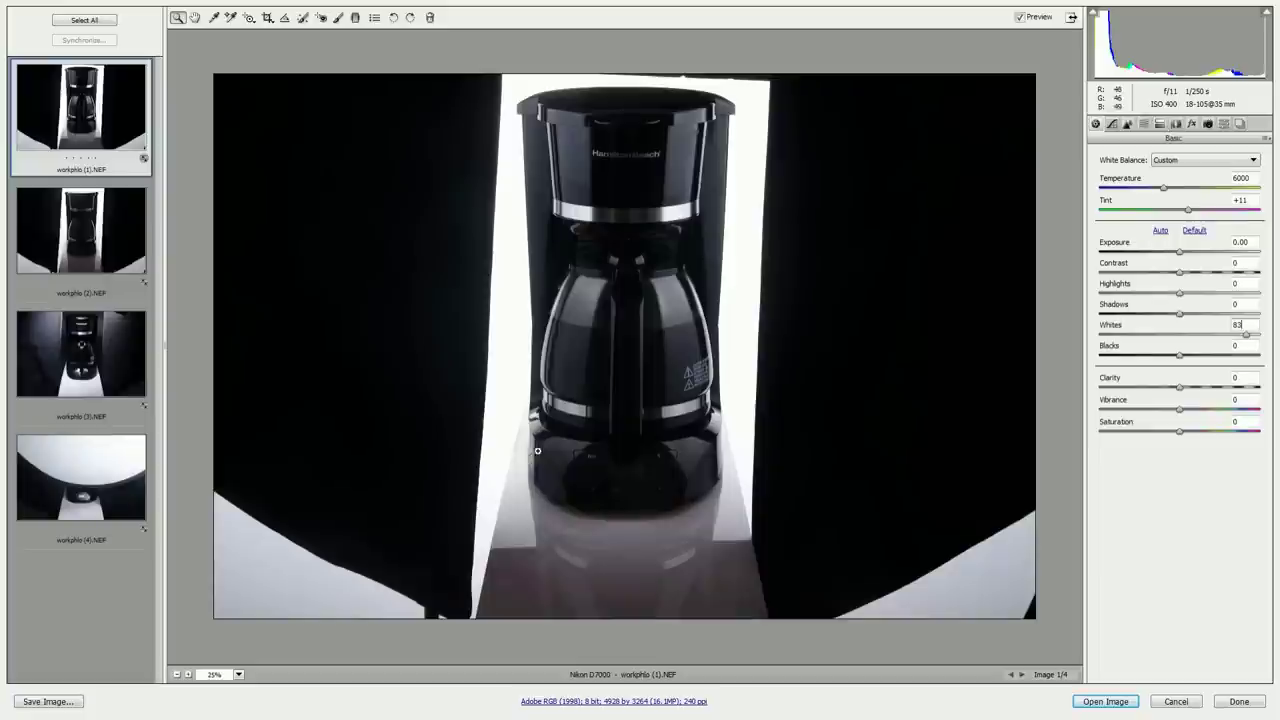
{"action": "key", "text": "Tab"}
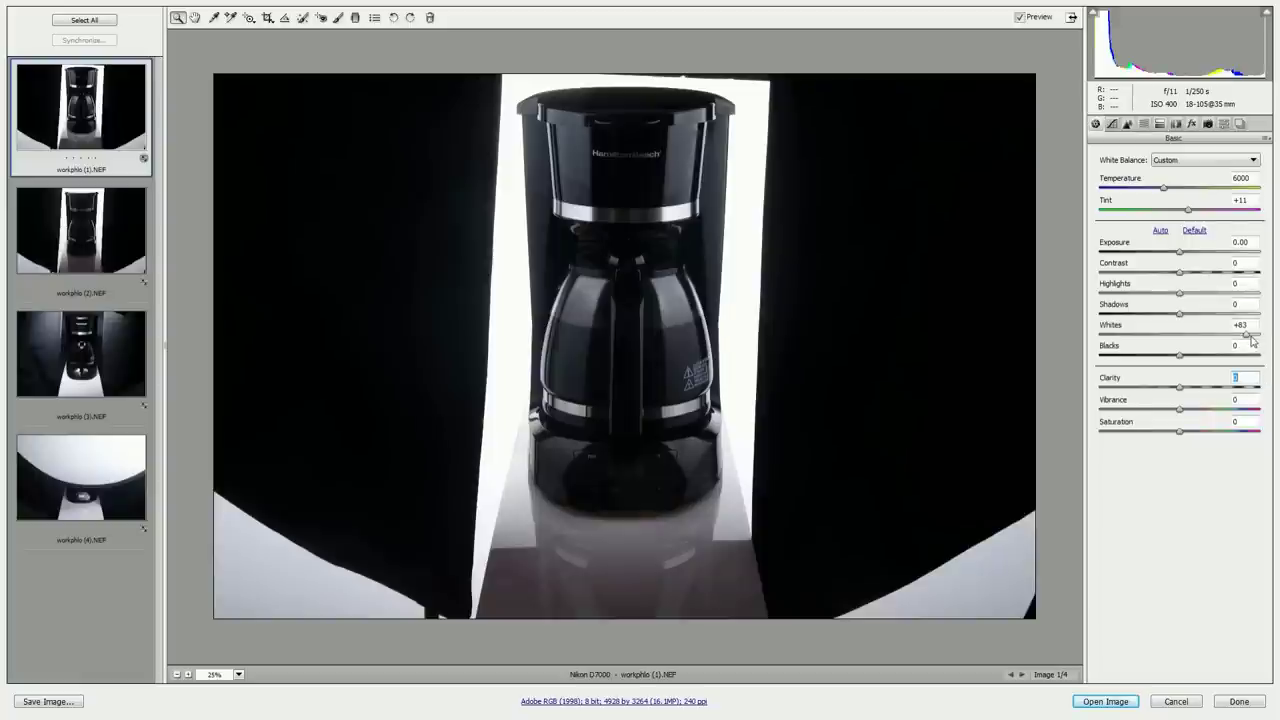
Synchronize the develop settings of workphlo (1).NEF to workphlo (2).NEF, keeping the default set of synchronized options
{"action": "left_click", "coordinate": [99, 101]}
{"action": "left_click", "coordinate": [104, 248], "text": "ctrl"}
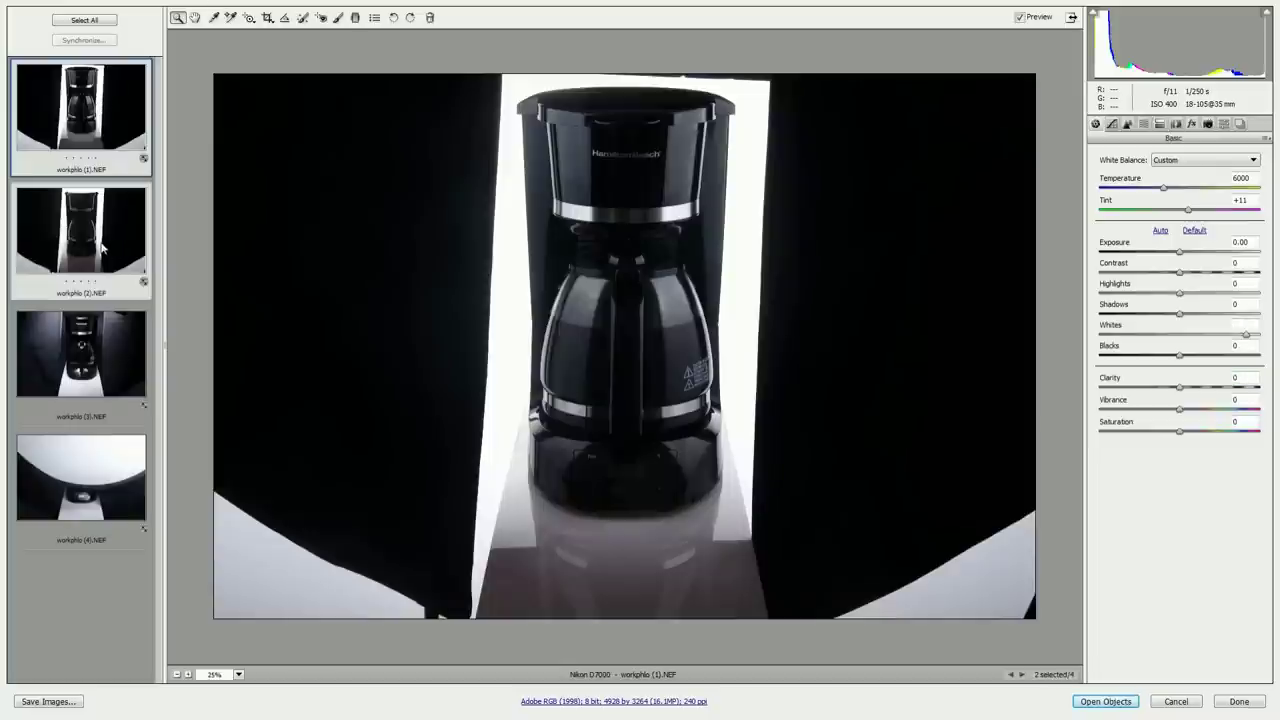
{"action": "left_click", "coordinate": [81, 41]}
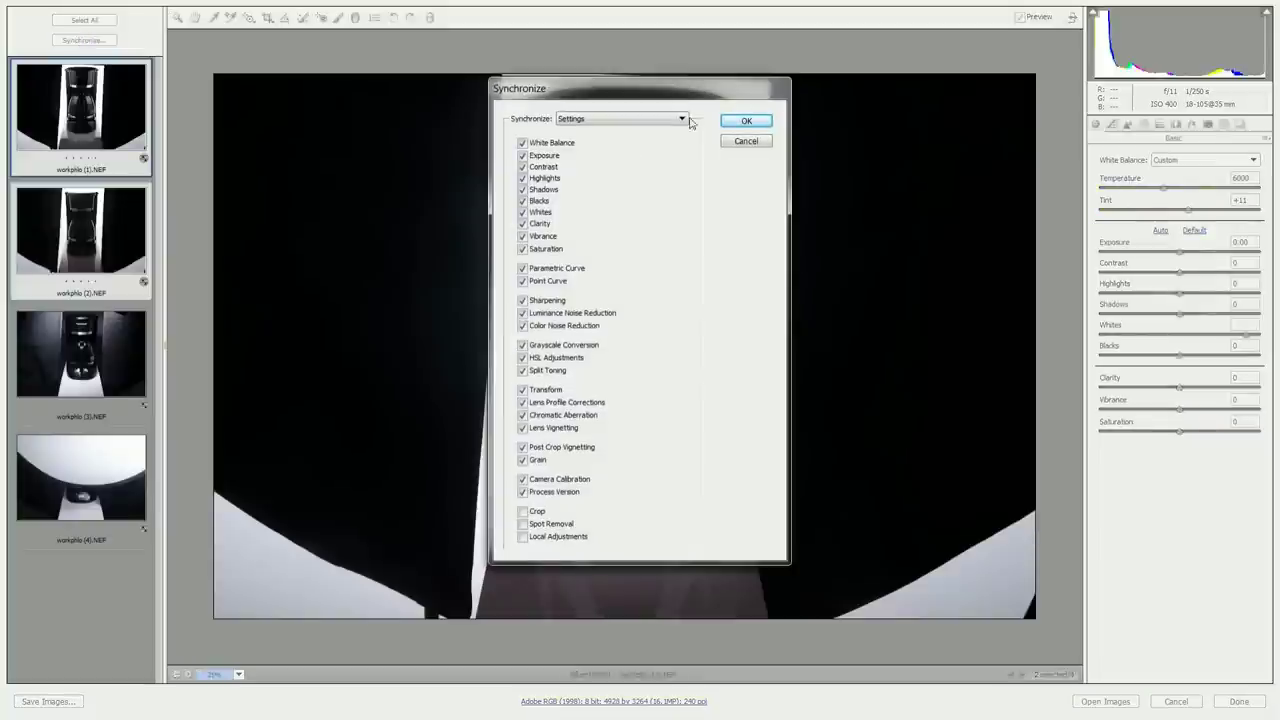
{"action": "left_click", "coordinate": [746, 122]}
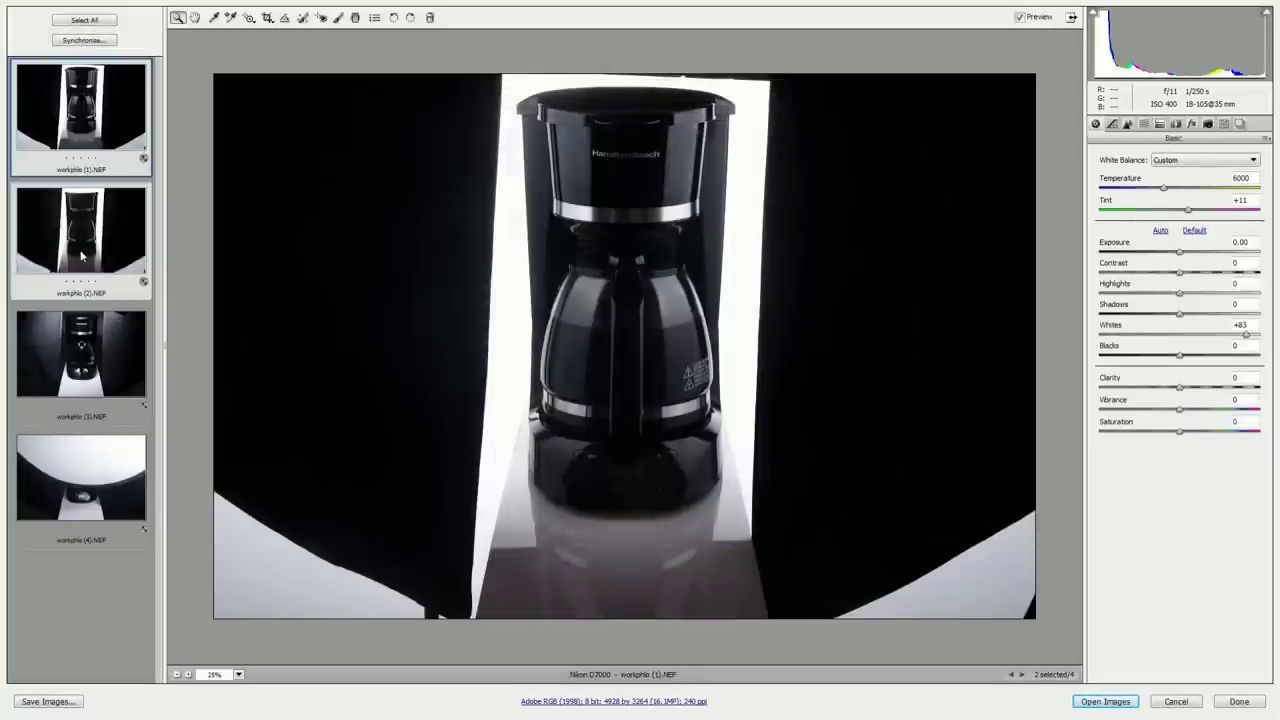
Set both Shadows and Blacks to -100 on workphlo (3).NEF and inspect the Hamilton Beach lettering at 50% zoom
{"action": "left_click", "coordinate": [90, 120]}
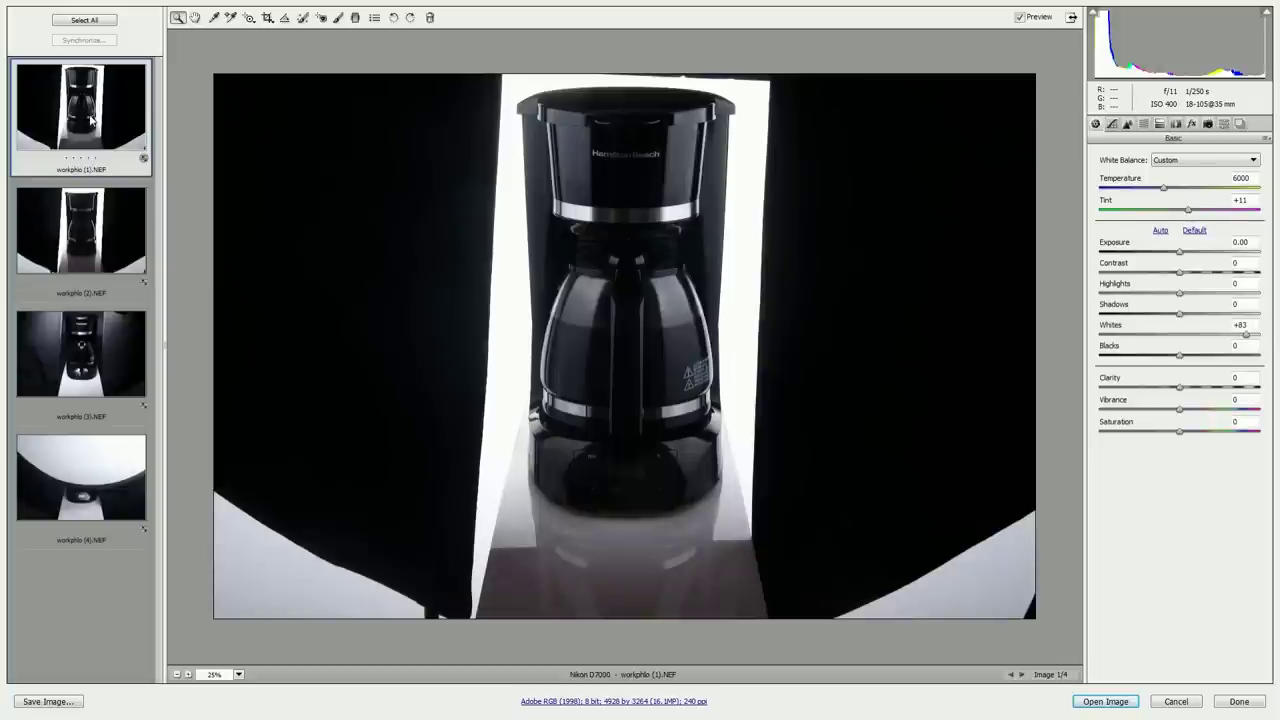
{"action": "left_click", "coordinate": [91, 467]}
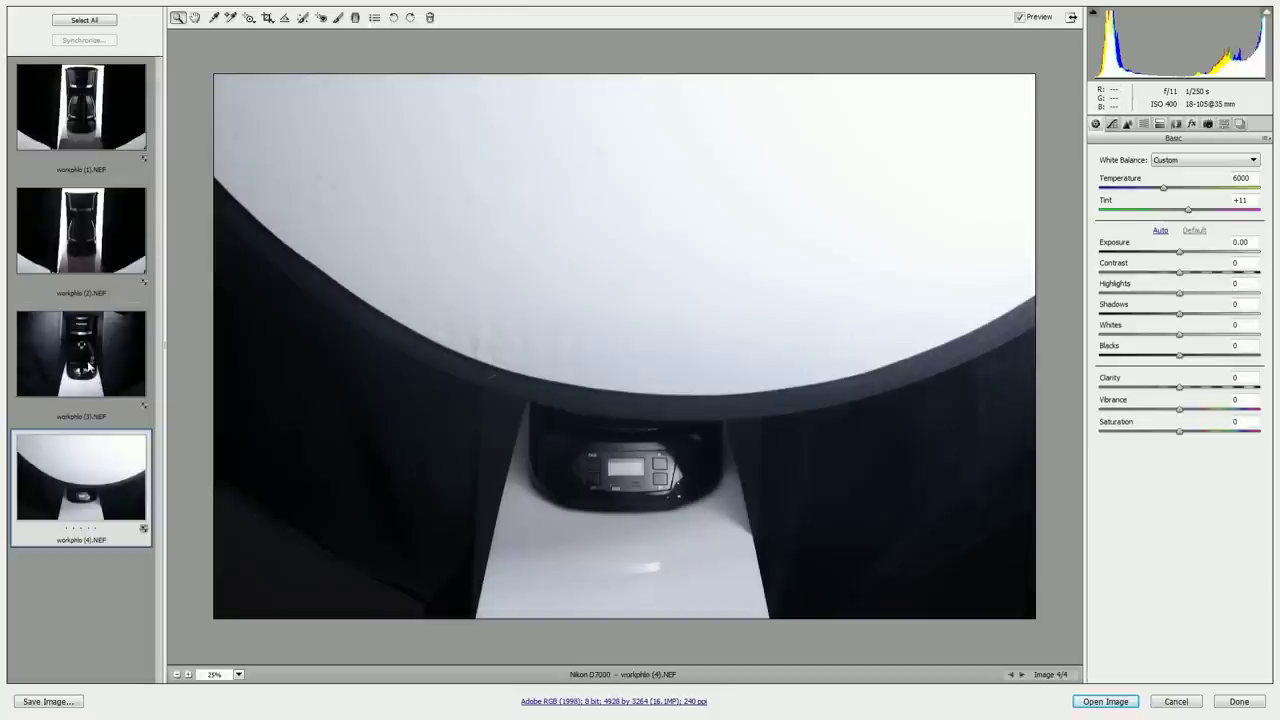
{"action": "left_click", "coordinate": [56, 85]}
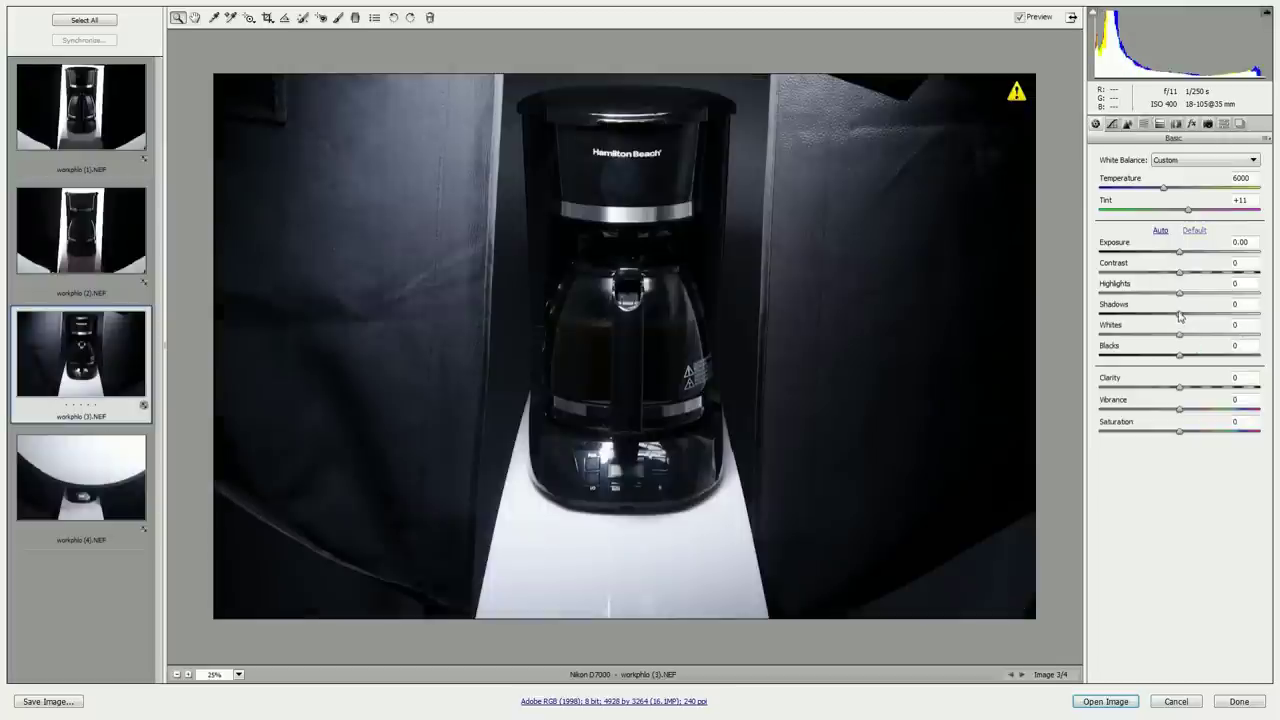
{"action": "left_click_drag", "start_coordinate": [1180, 314], "coordinate": [1070, 314]}
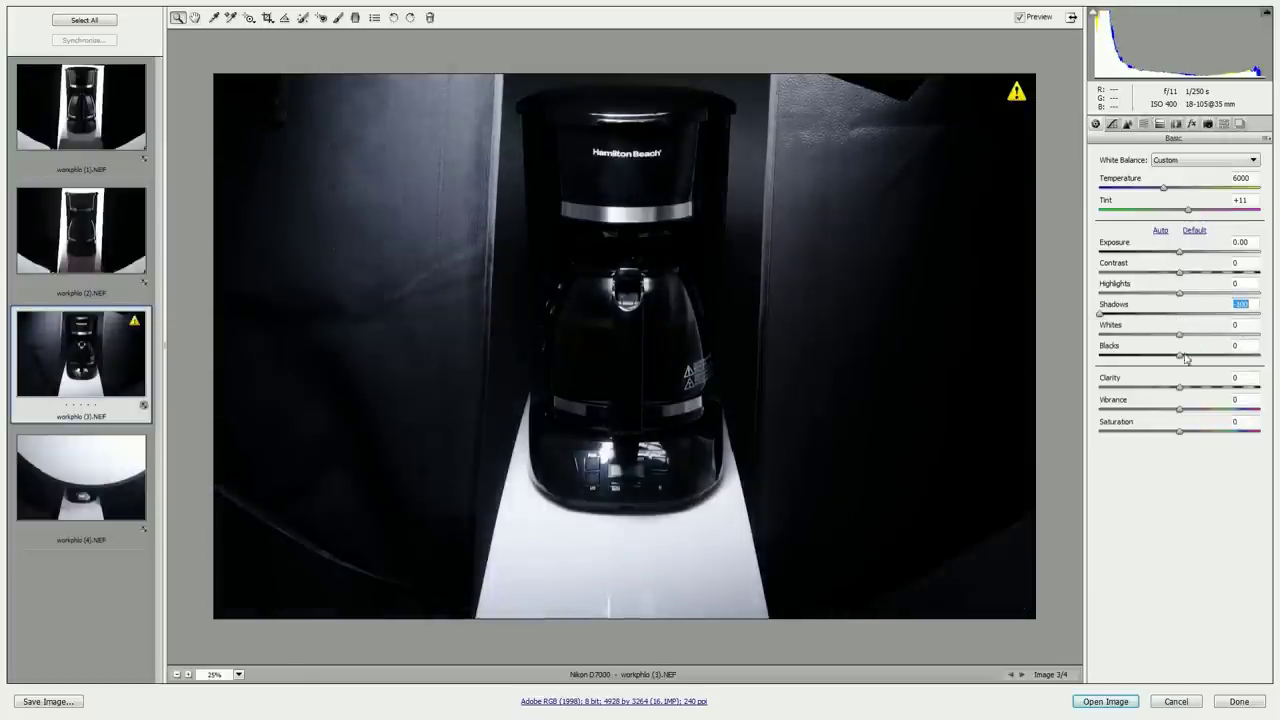
{"action": "left_click_drag", "start_coordinate": [1180, 355], "coordinate": [1077, 360]}
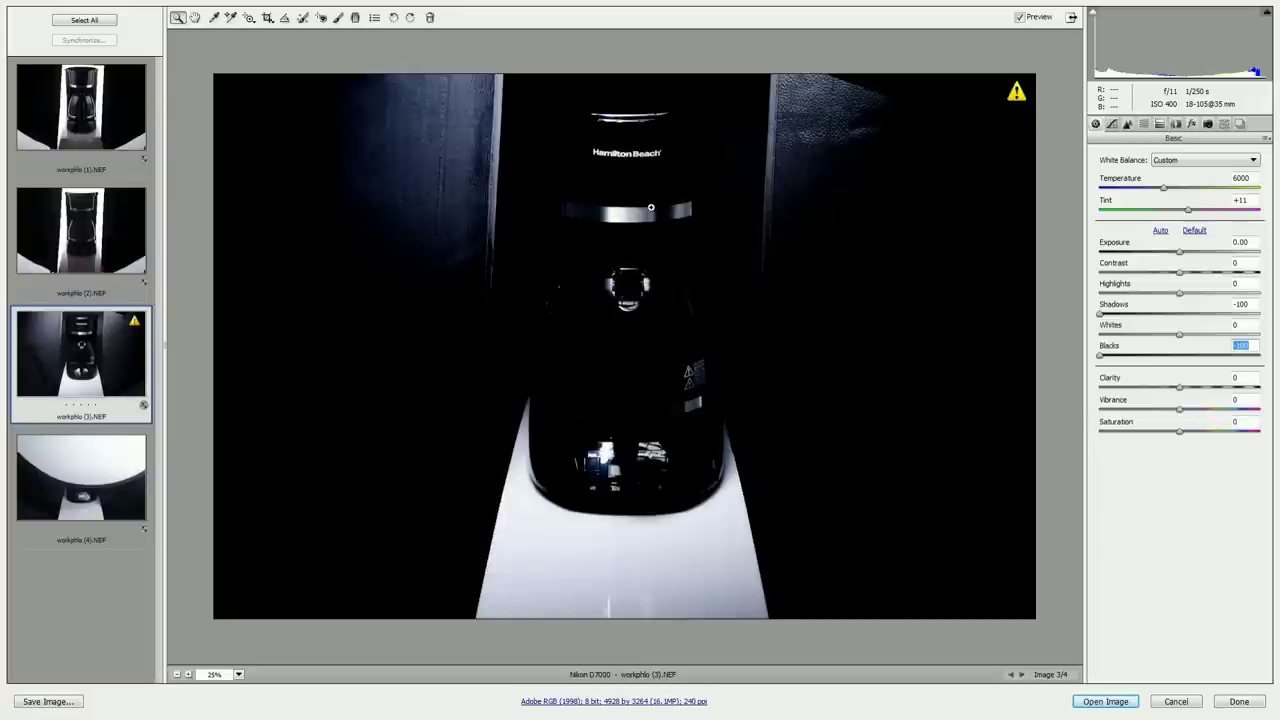
{"action": "left_click", "coordinate": [625, 150]}
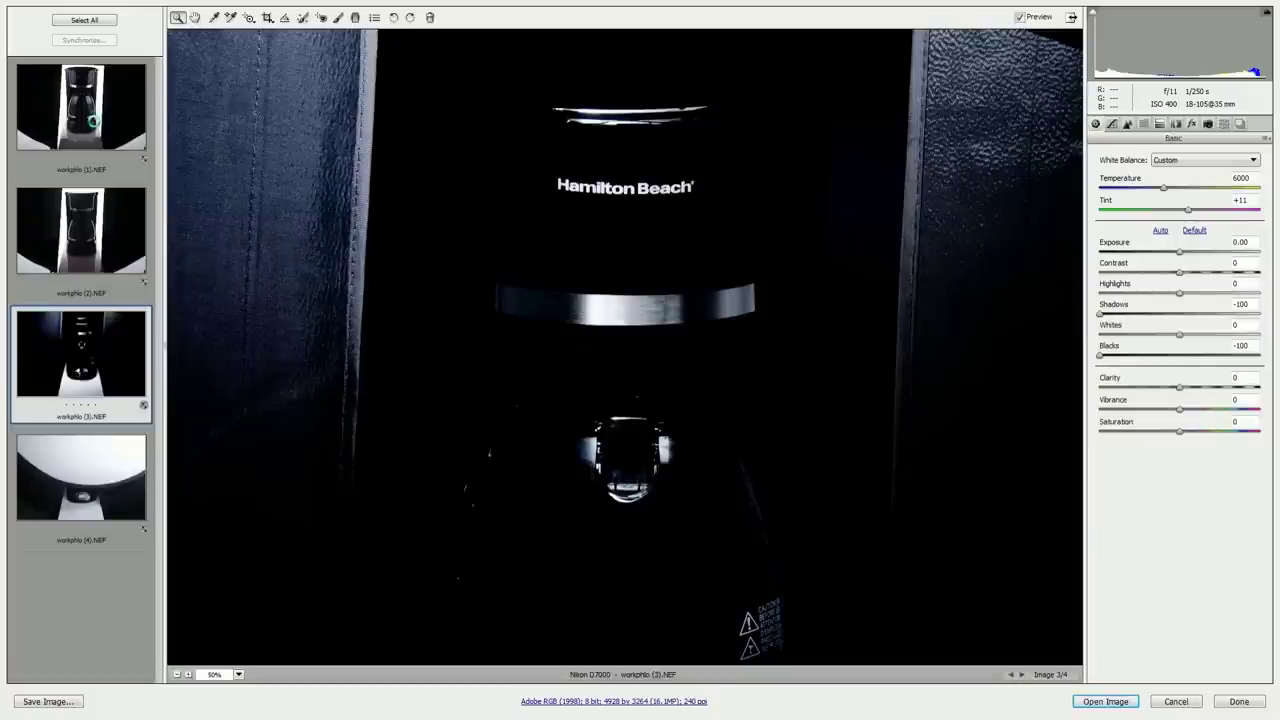
Go back to workphlo (1).NEF and cancel the raw conversion to return to the Edit_Safe3.psd document
{"action": "left_click", "coordinate": [96, 126]}
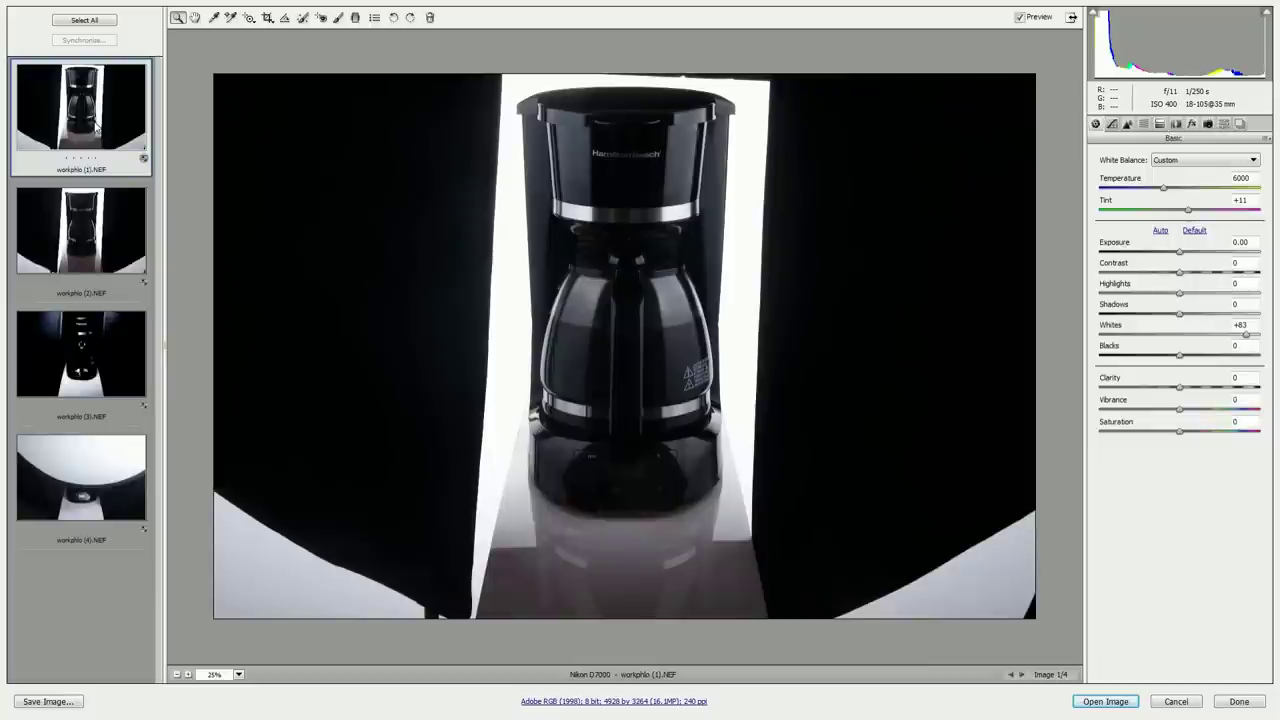
{"action": "left_click", "coordinate": [1174, 702]}
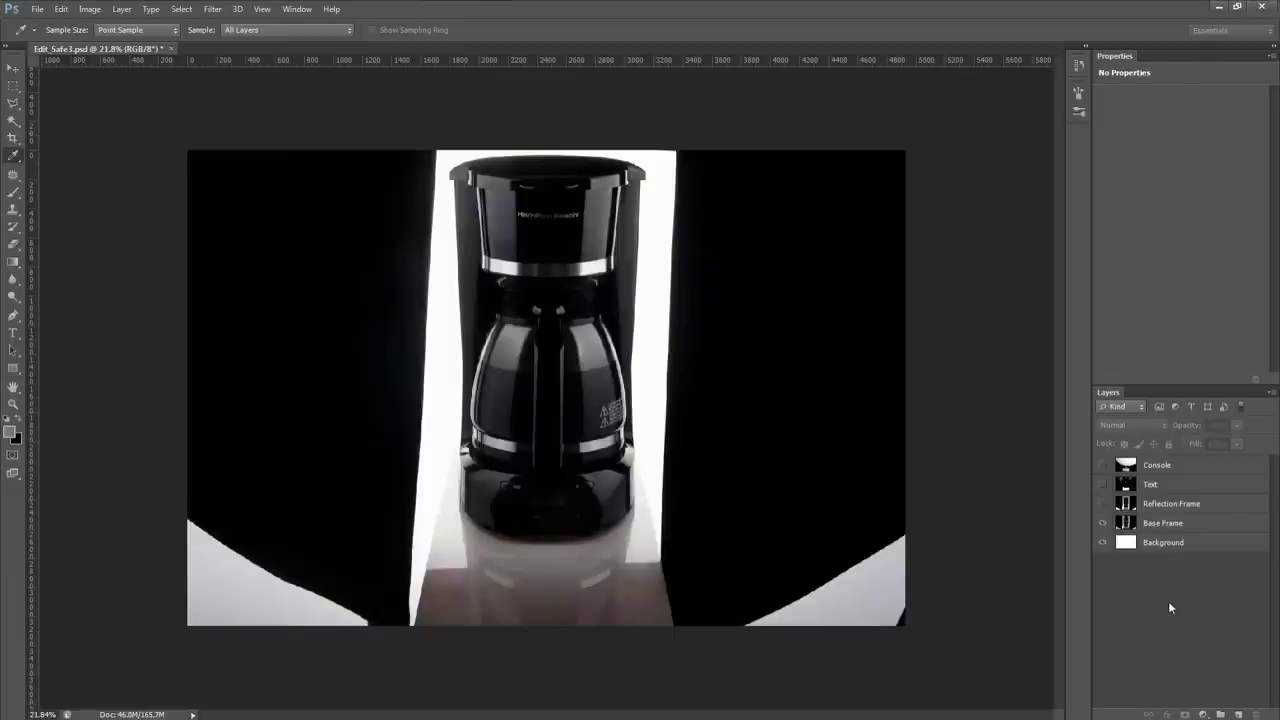
Show the Reflection Frame layer and hide its whole content with a black layer mask
{"action": "left_click", "coordinate": [1104, 505]}
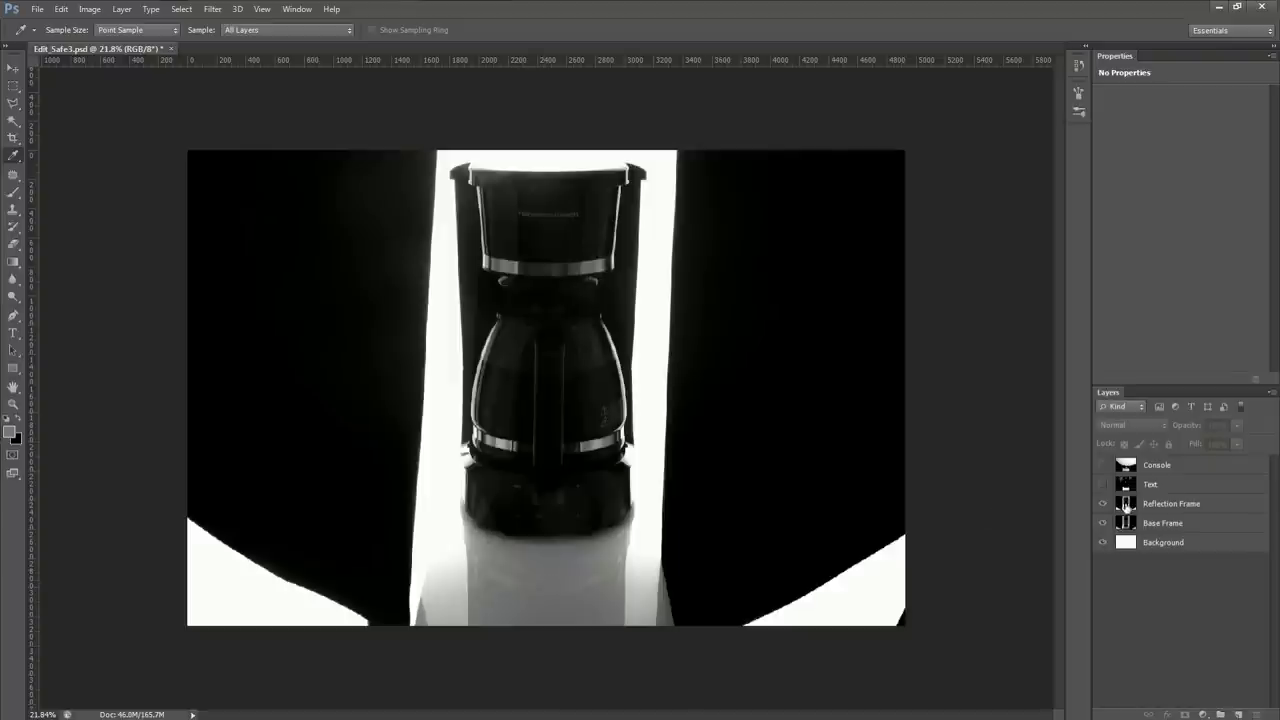
{"action": "left_click", "coordinate": [1126, 508]}
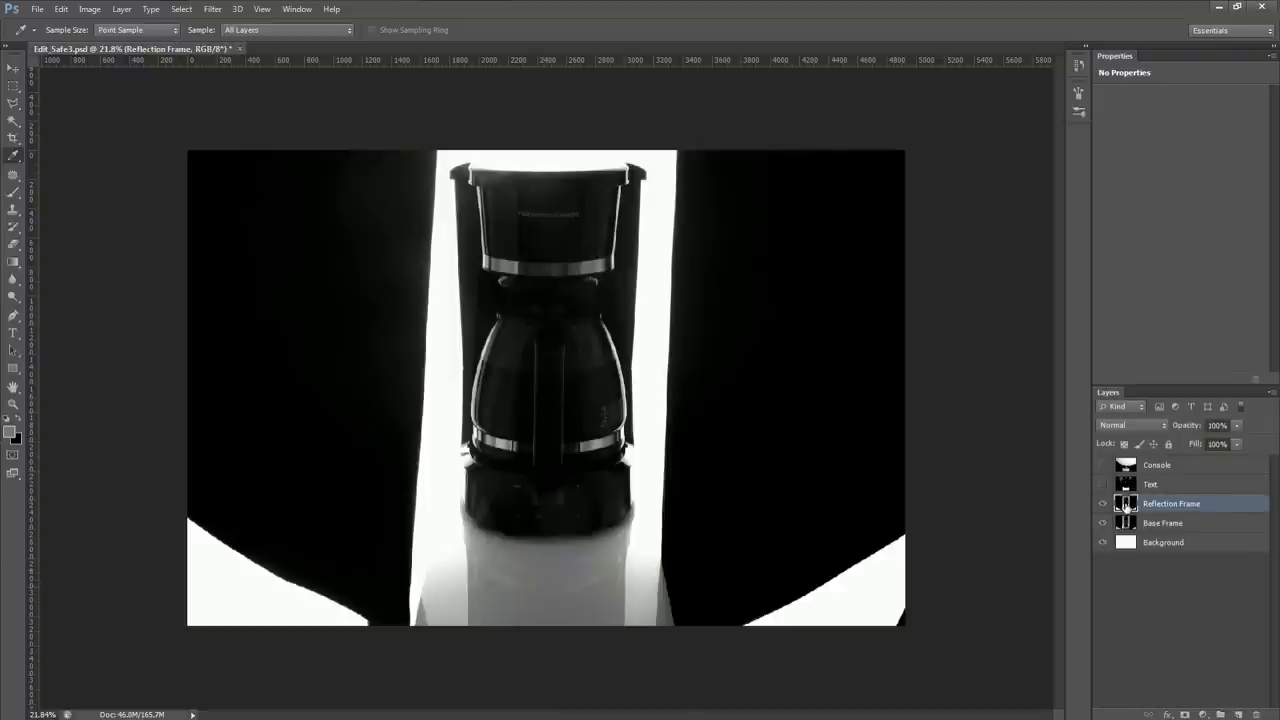
{"action": "left_click", "coordinate": [1184, 714]}
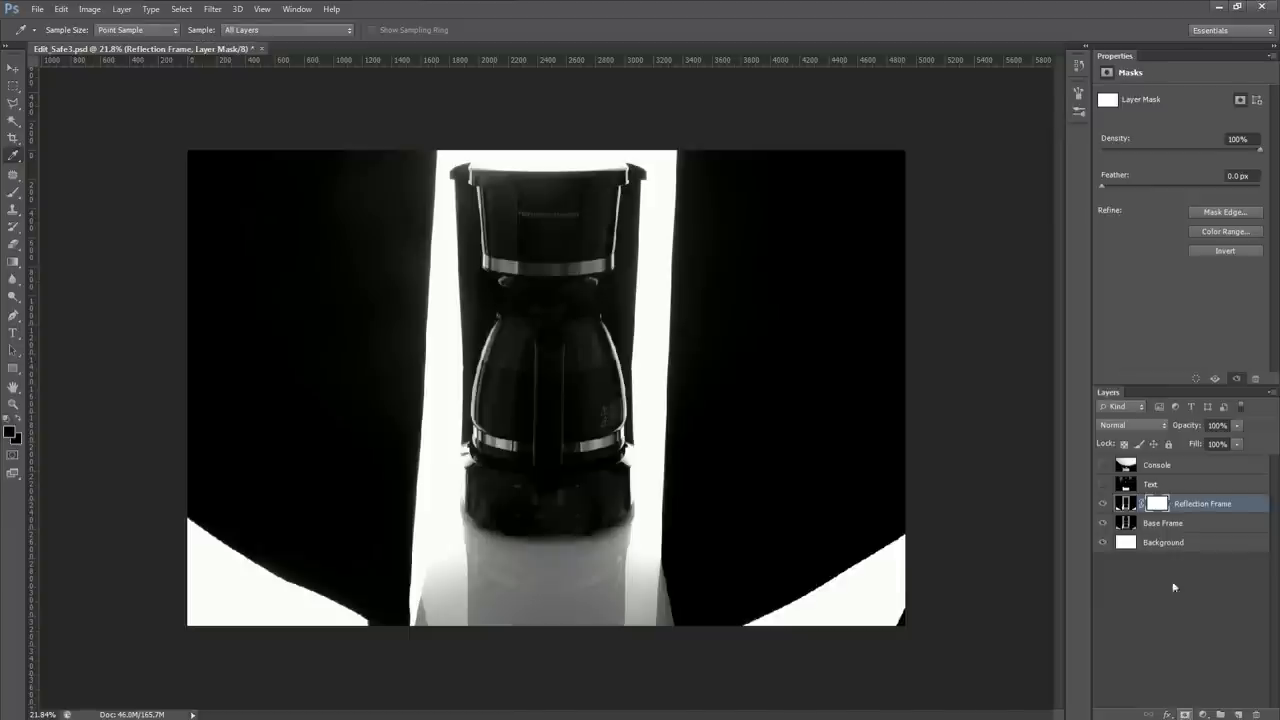
{"action": "key", "text": "ctrl+i"}
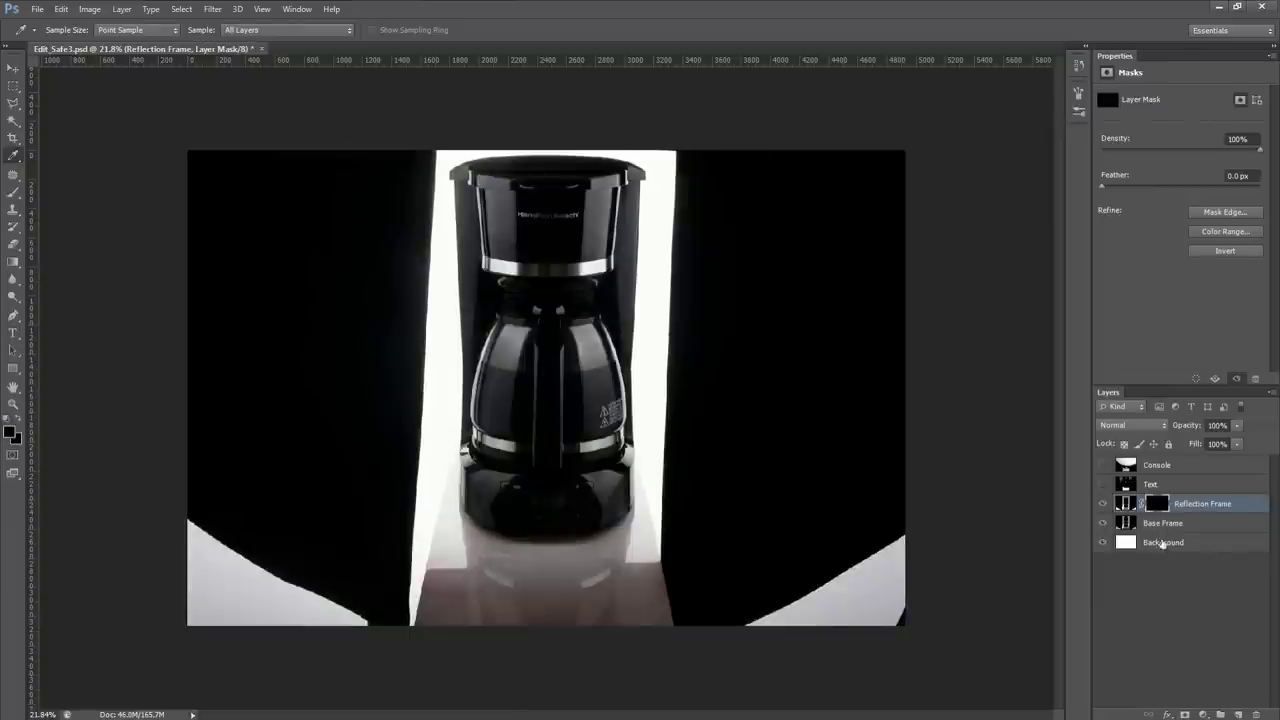
Reveal the floor reflection below the coffee maker with a short vertical white-to-transparent linear gradient on the Reflection Frame mask
{"action": "key", "text": "g"}
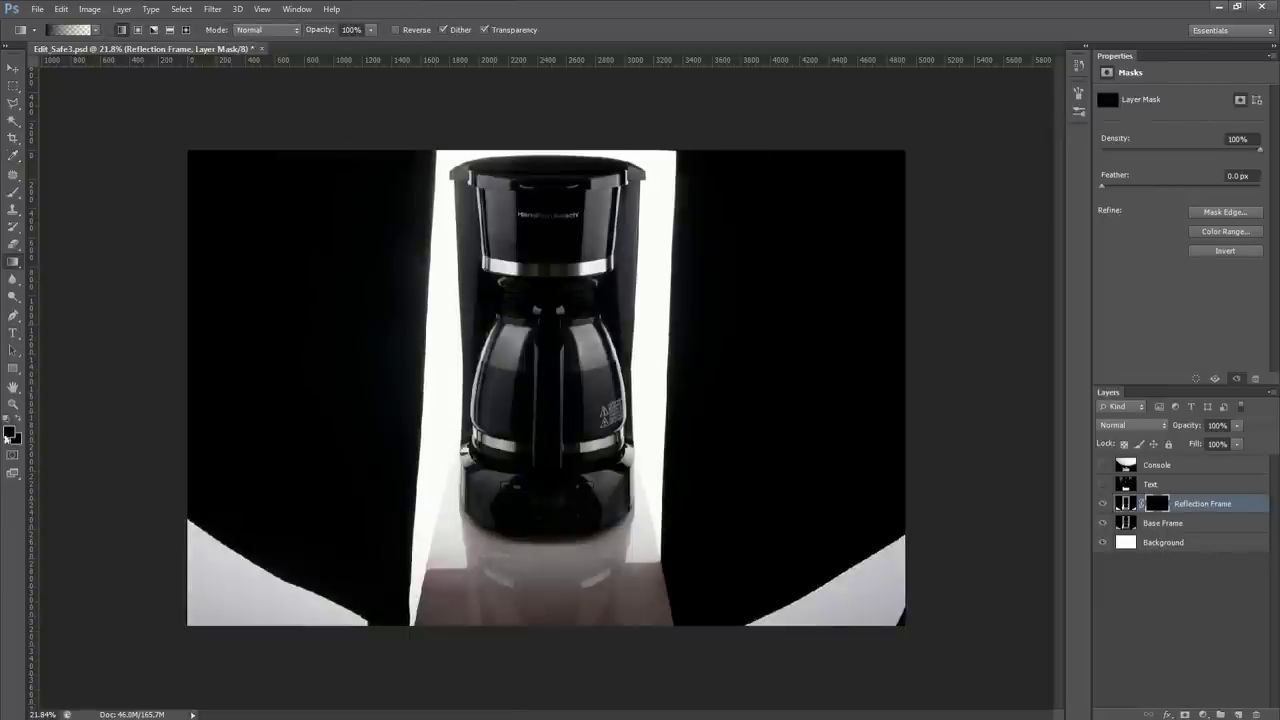
{"action": "left_click", "coordinate": [6, 424]}
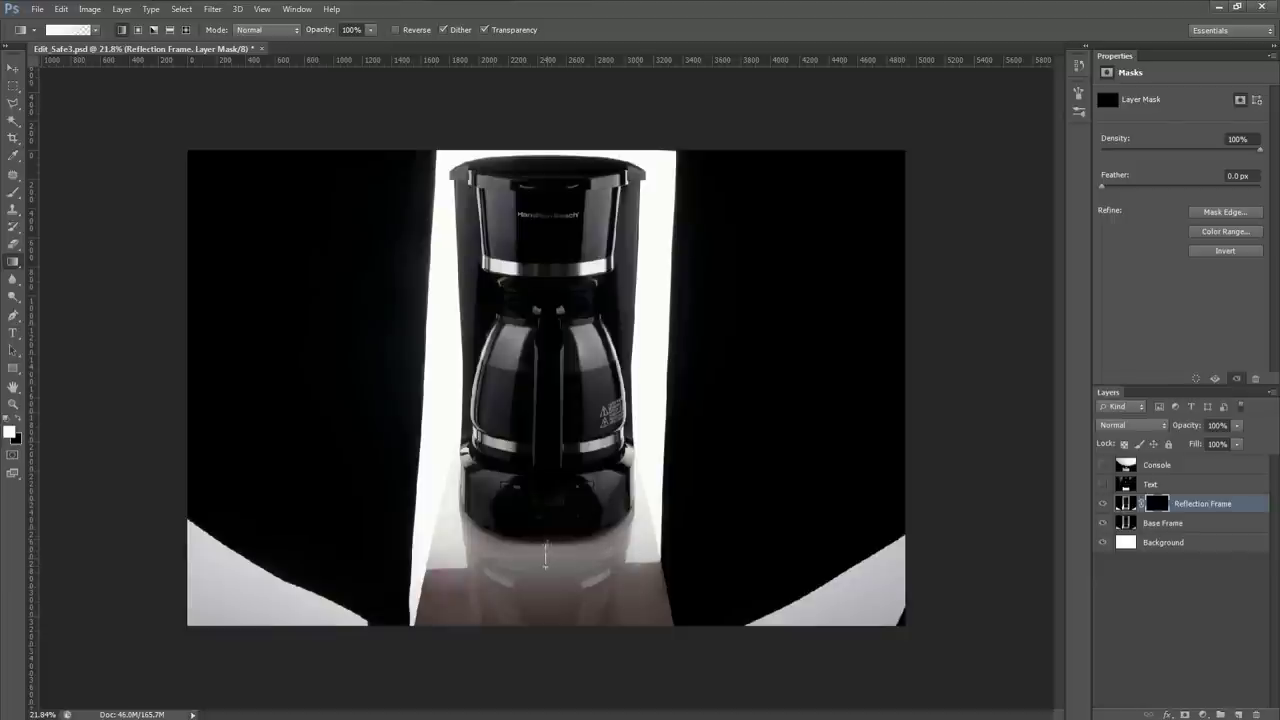
{"action": "left_click_drag", "start_coordinate": [546, 566], "coordinate": [546, 567]}
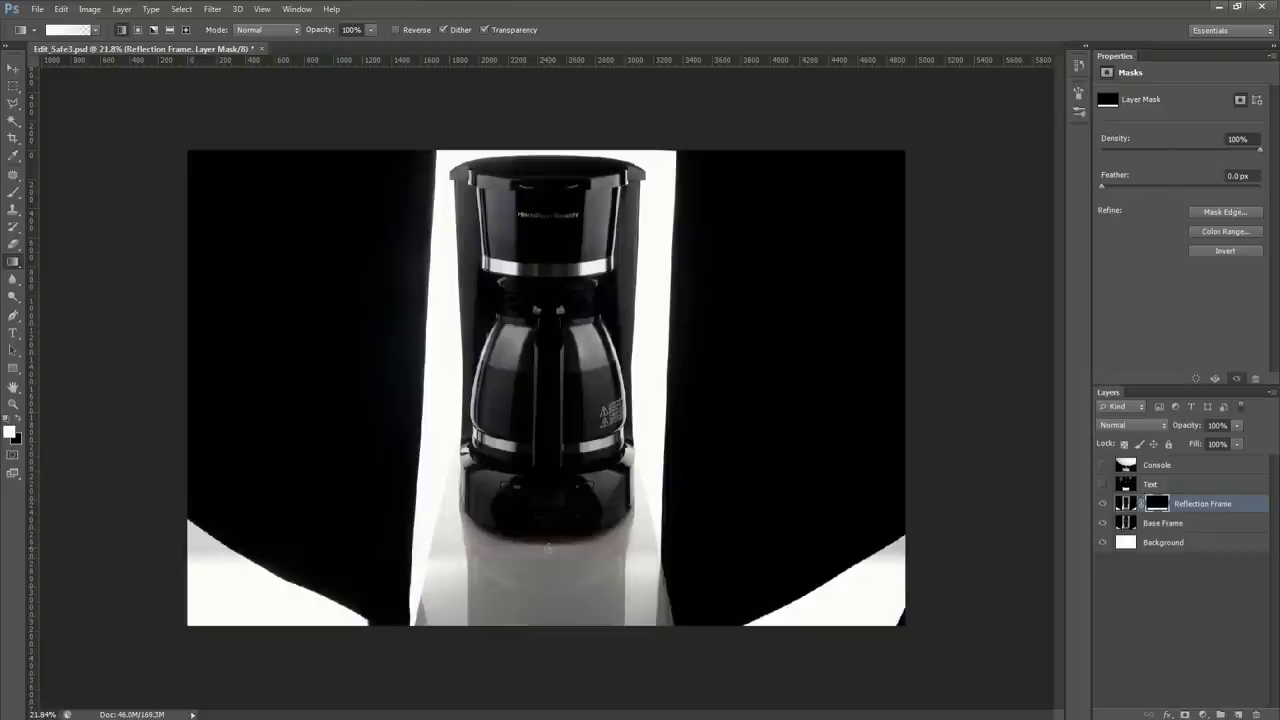
Compare the image with and without the Reflection Frame layer and its mask, and examine the mask on its own
{"action": "left_click", "coordinate": [1104, 505]}
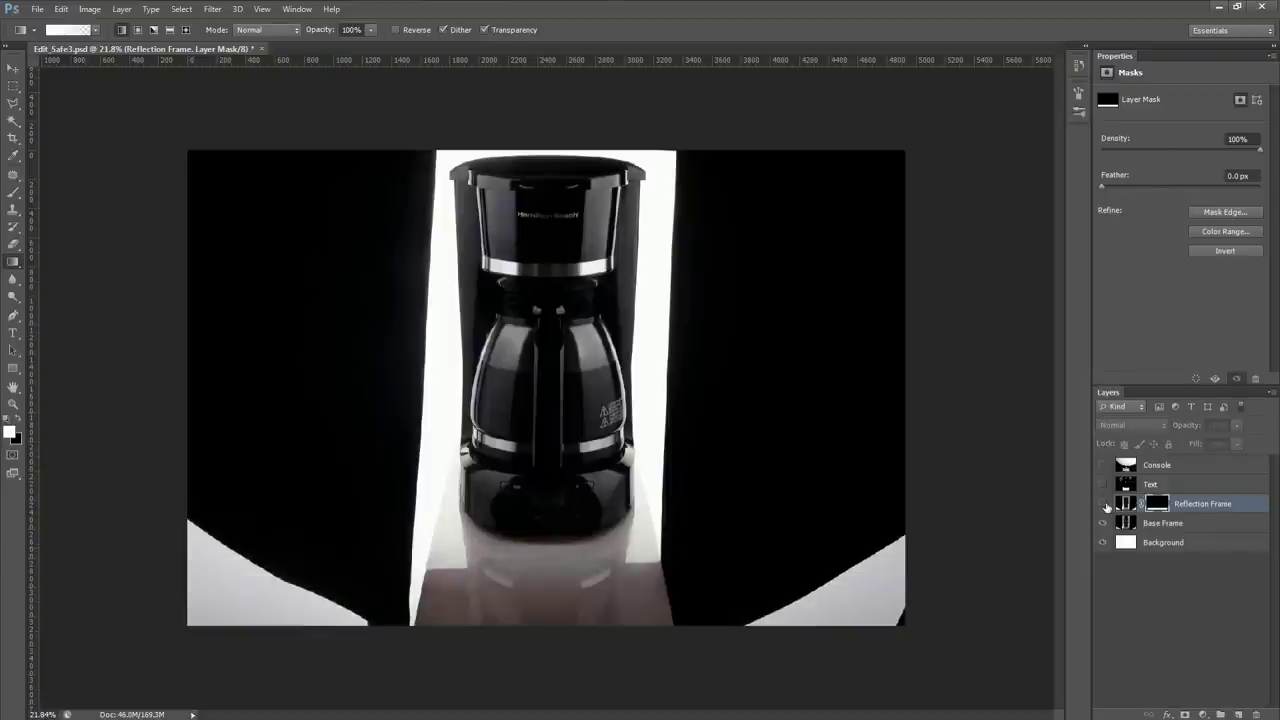
{"action": "left_click", "coordinate": [1104, 505]}
{"action": "left_click", "coordinate": [1104, 505]}
{"action": "left_click", "coordinate": [1104, 505]}
{"action": "left_click", "coordinate": [1157, 505], "text": "alt"}
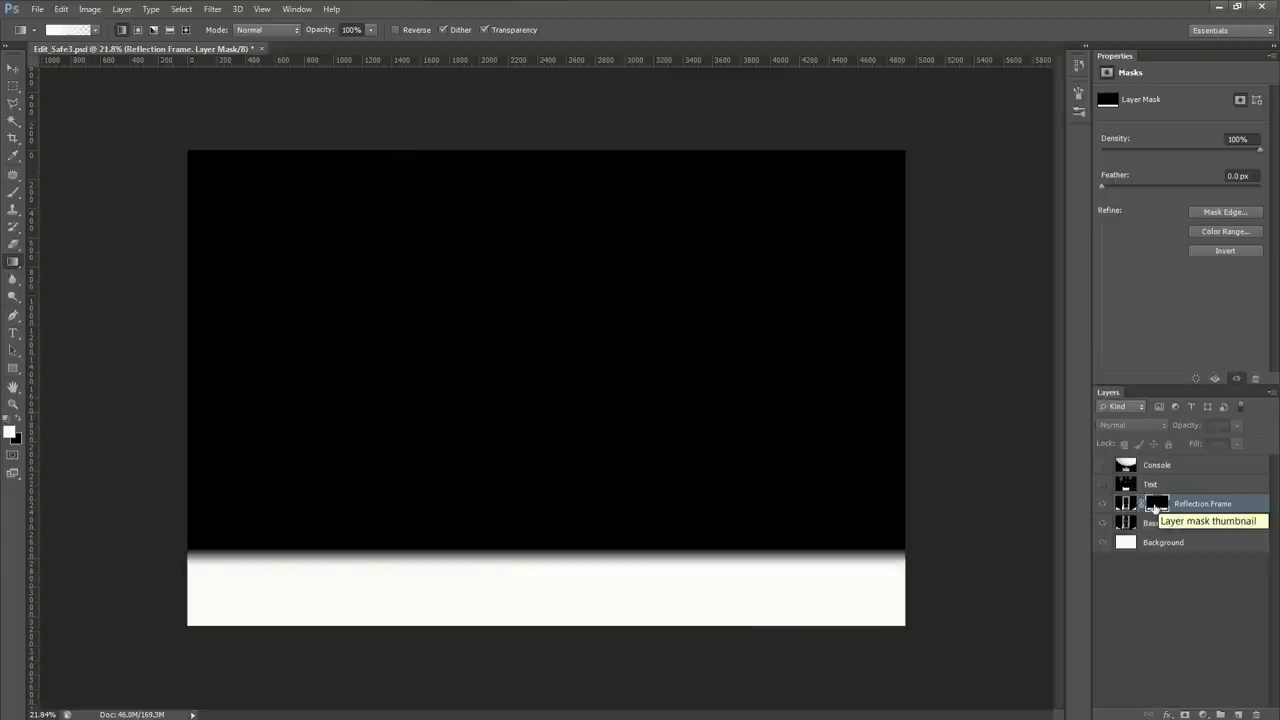
{"action": "left_click", "coordinate": [1157, 505], "text": "alt"}
{"action": "left_click", "coordinate": [1104, 506]}
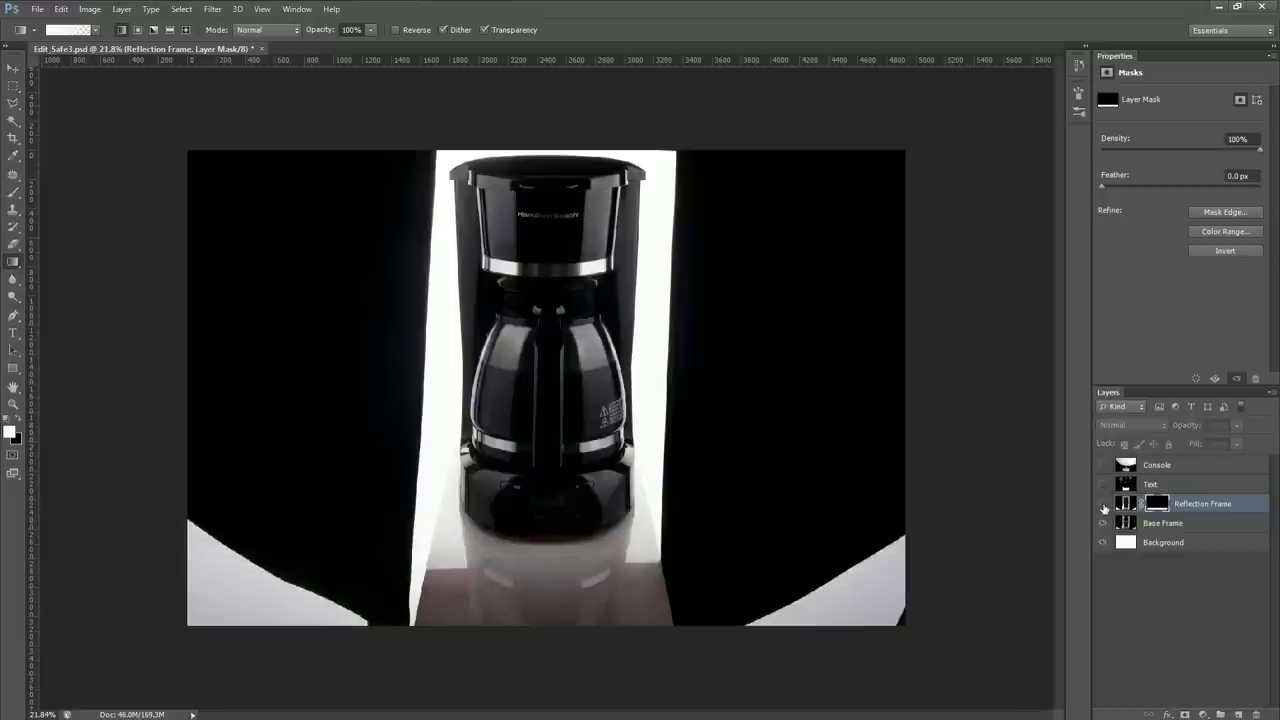
{"action": "left_click", "coordinate": [1104, 507]}
{"action": "left_click", "coordinate": [1159, 507], "text": "shift"}
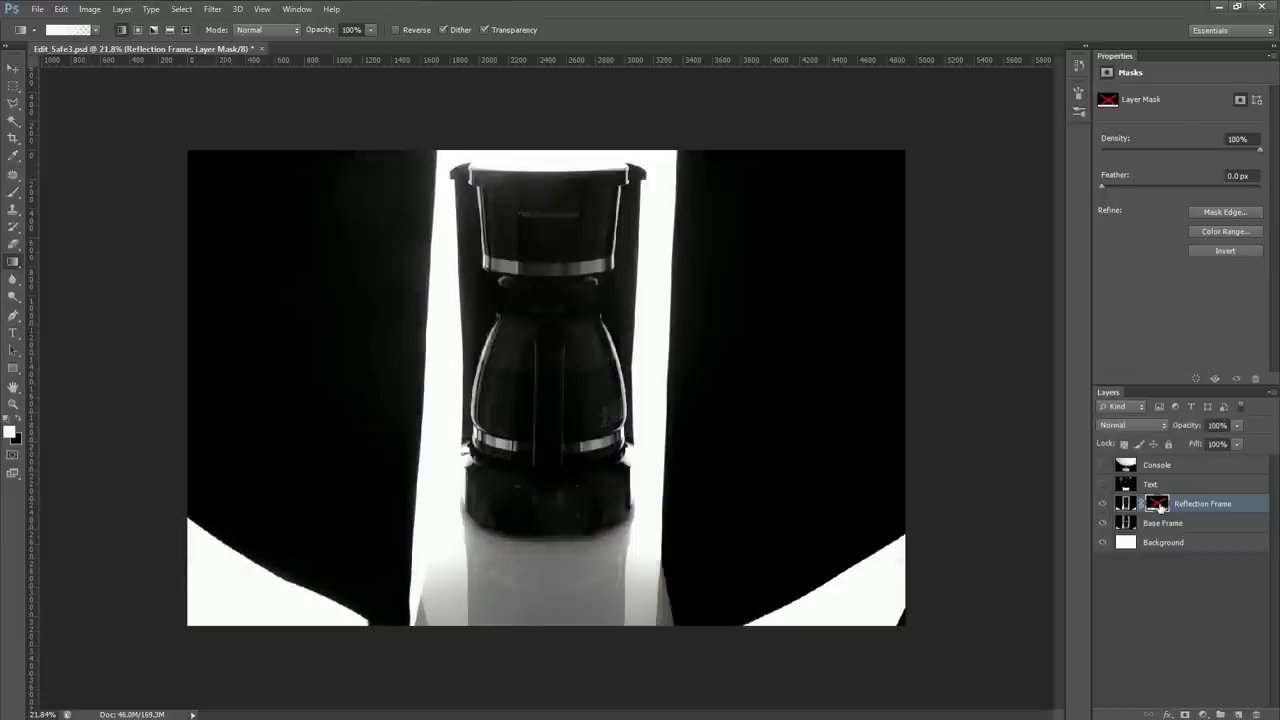
{"action": "left_click", "coordinate": [1159, 506], "text": "shift"}
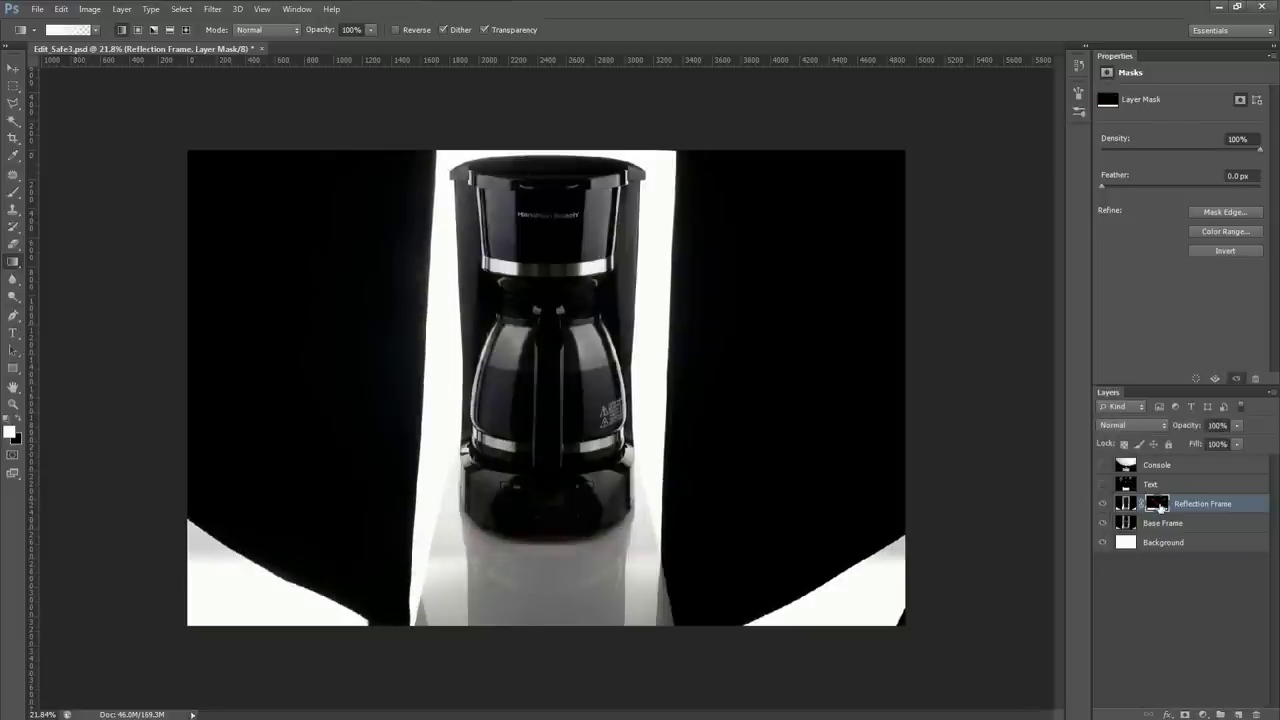
{"action": "left_click", "coordinate": [1104, 508]}
{"action": "left_click", "coordinate": [1104, 509]}
Examine the color of the reflection just below the coffee maker's base, sampling it and checking the foreground color without changing it
{"action": "scroll", "coordinate": [491, 571], "scroll_direction": "up", "scroll_amount": 5}
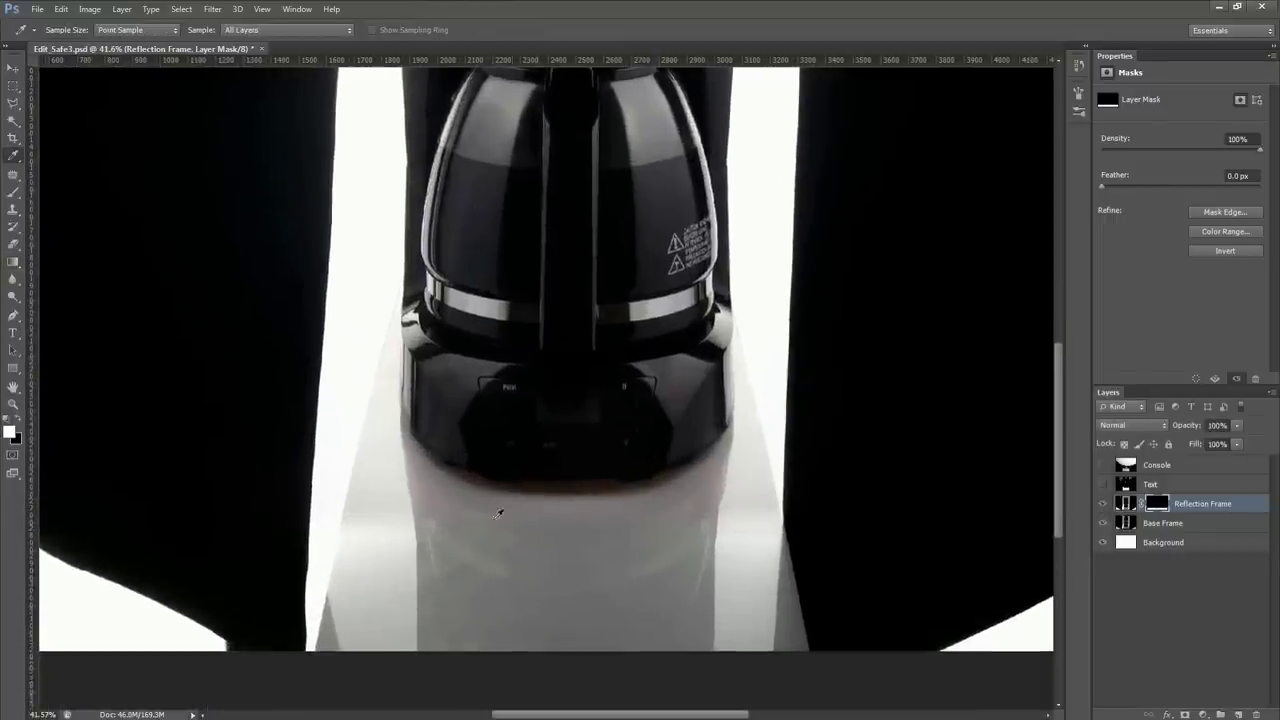
{"action": "left_click", "coordinate": [1127, 507]}
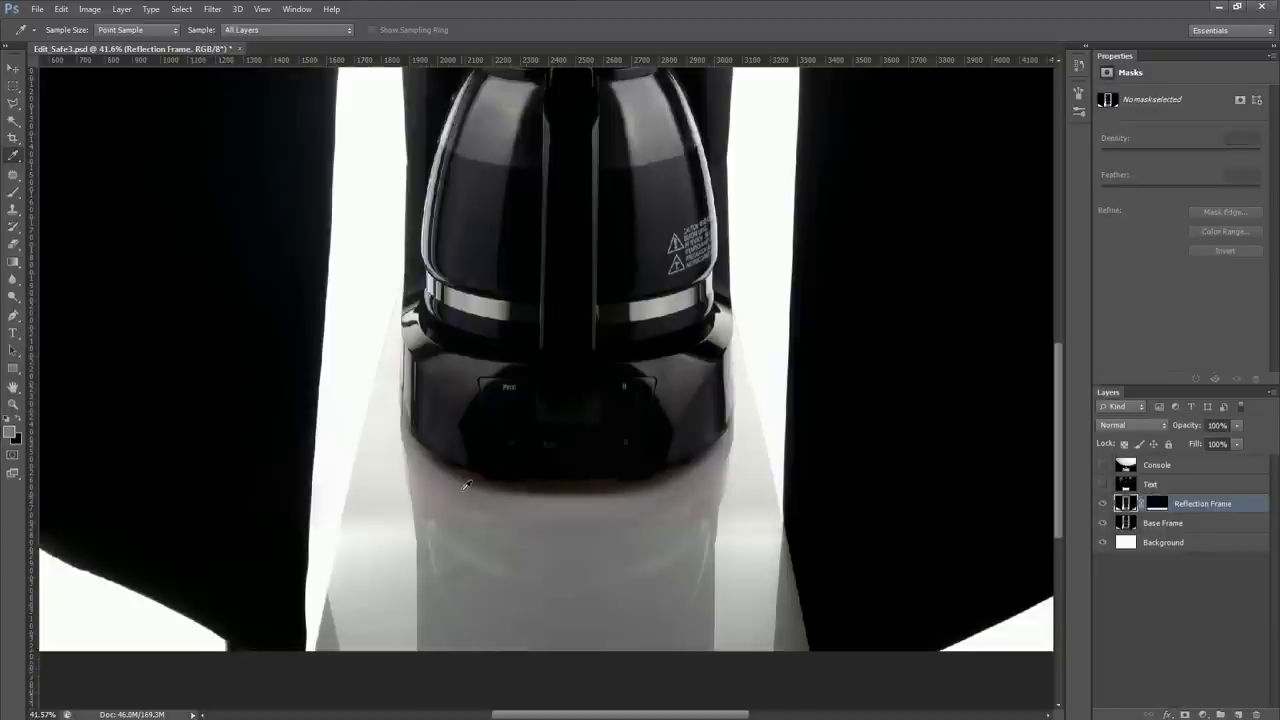
{"action": "left_click", "coordinate": [467, 483]}
{"action": "left_click", "coordinate": [10, 432]}
{"action": "left_click_drag", "start_coordinate": [452, 350], "coordinate": [566, 167]}
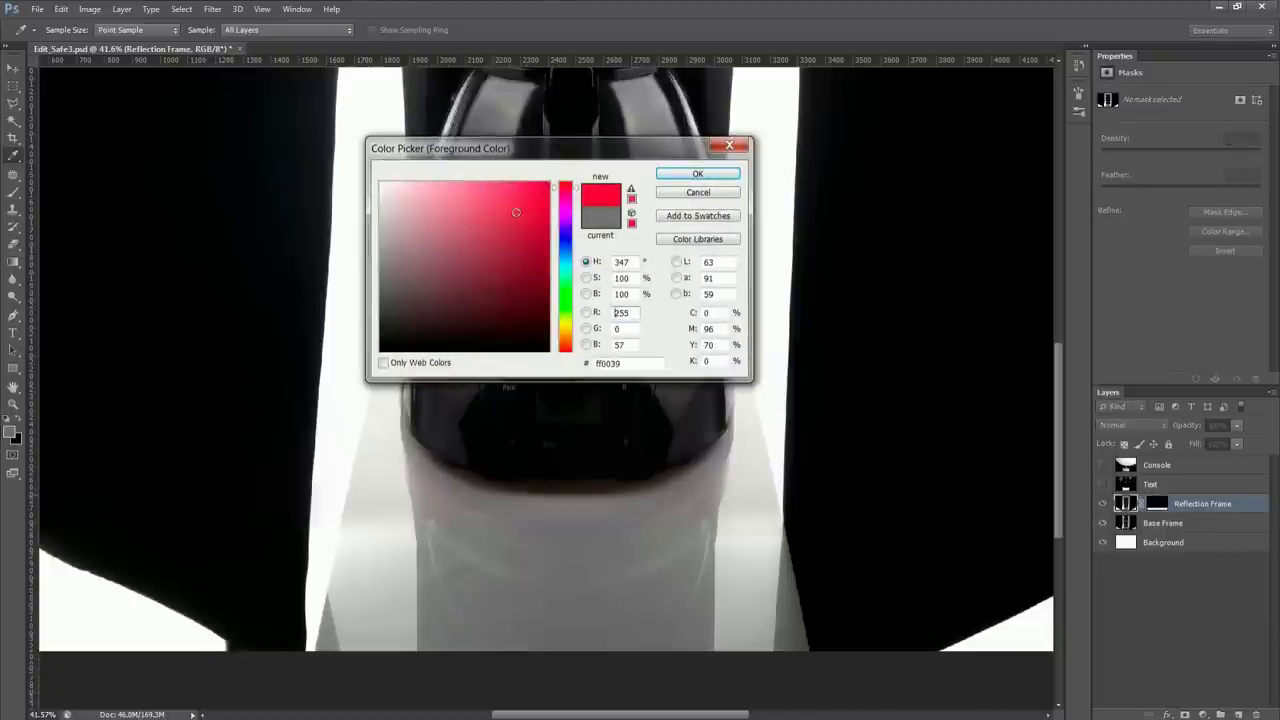
{"action": "left_click", "coordinate": [713, 193]}
{"action": "scroll", "coordinate": [585, 396], "scroll_direction": "down", "scroll_amount": 2}
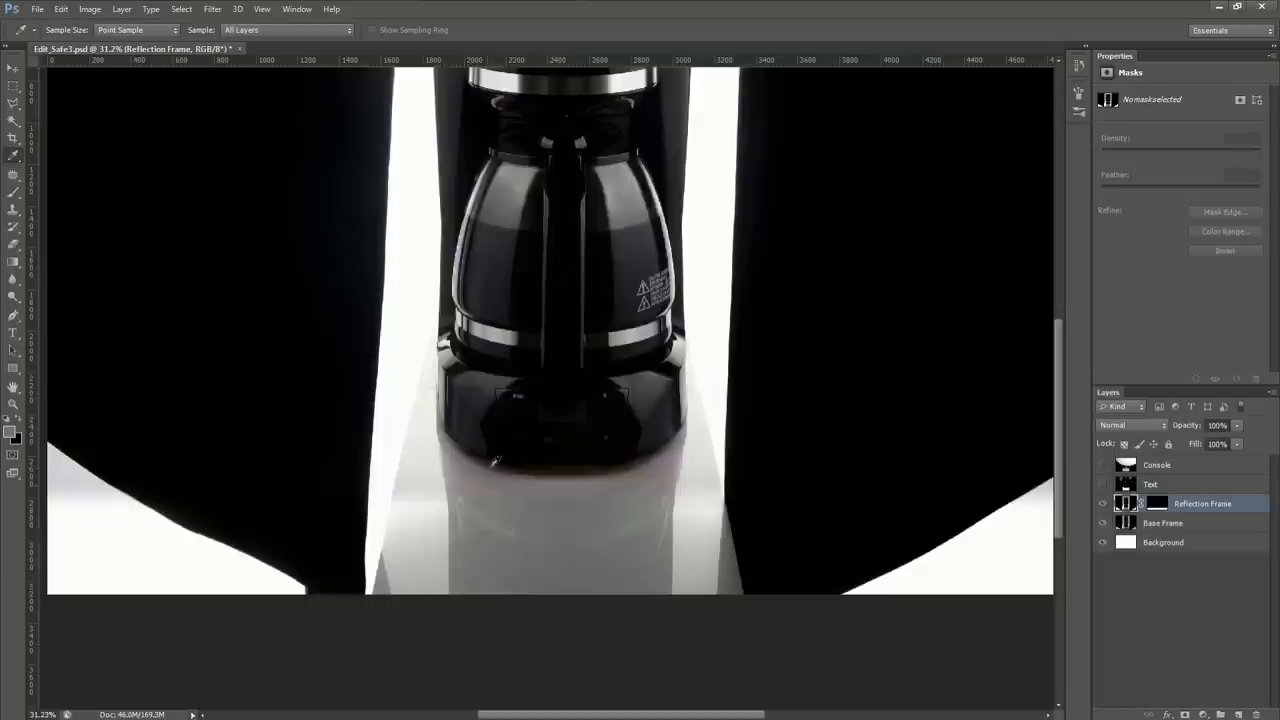
{"action": "scroll", "coordinate": [492, 464], "scroll_direction": "down", "scroll_amount": 1}
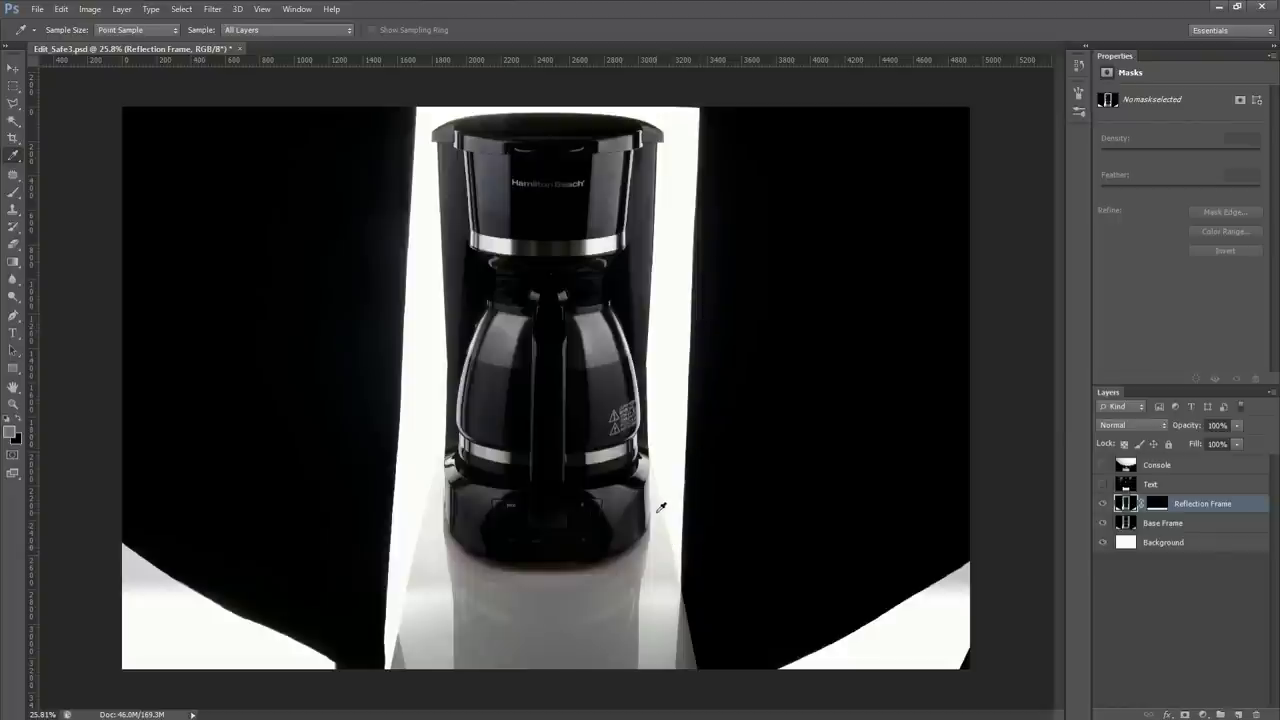
Add a Curves adjustment above Reflection Frame, invert its mask to black, and brighten the curve with a point at input 57, output 140
{"action": "left_click", "coordinate": [1203, 714]}
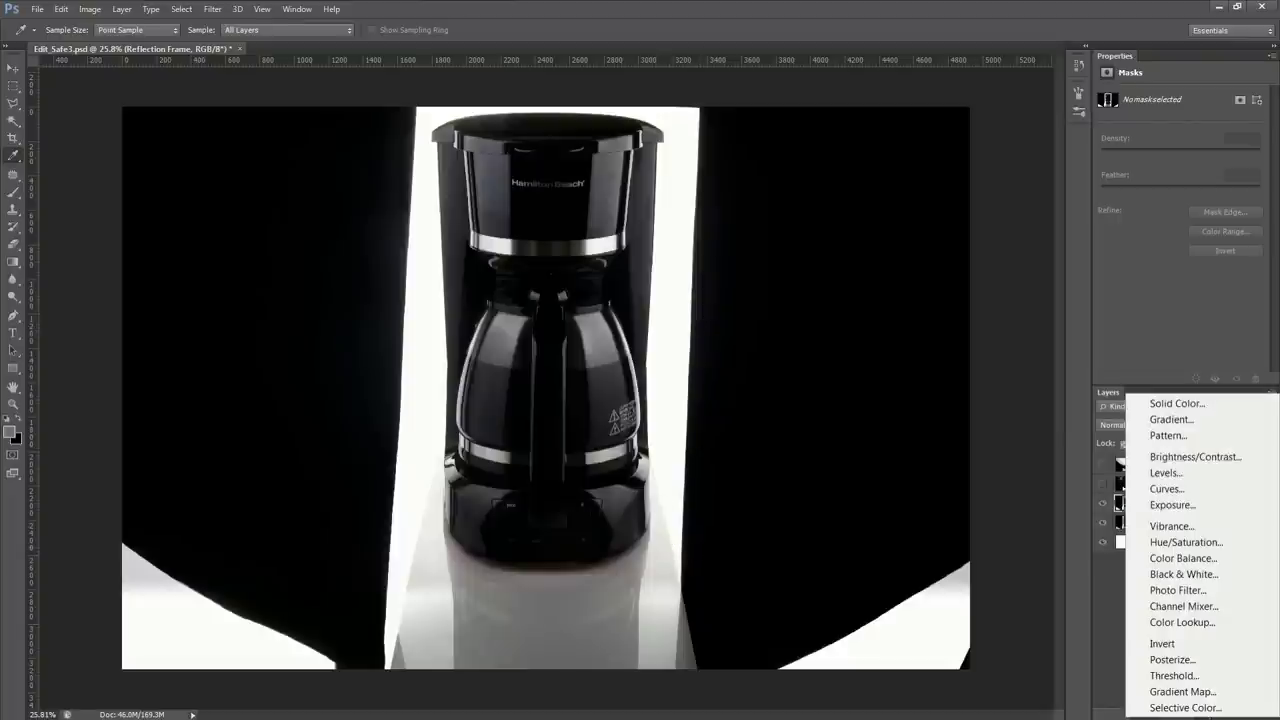
{"action": "left_click", "coordinate": [1172, 492]}
{"action": "key", "text": "ctrl+i"}
{"action": "left_click_drag", "start_coordinate": [1181, 203], "coordinate": [1155, 187]}
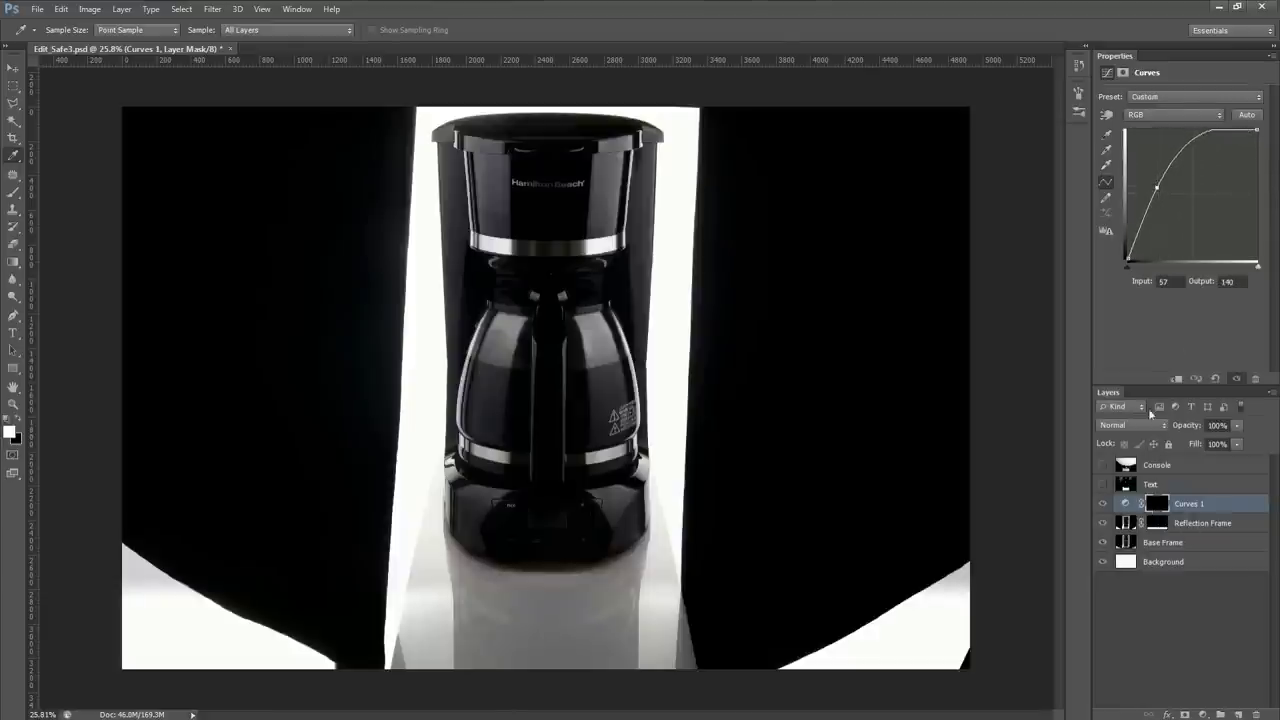
Try to brighten the floor on both sides of the reflection by painting white on the Curves 1 mask with the Brush
{"action": "left_click", "coordinate": [1157, 504]}
{"action": "key", "text": "b"}
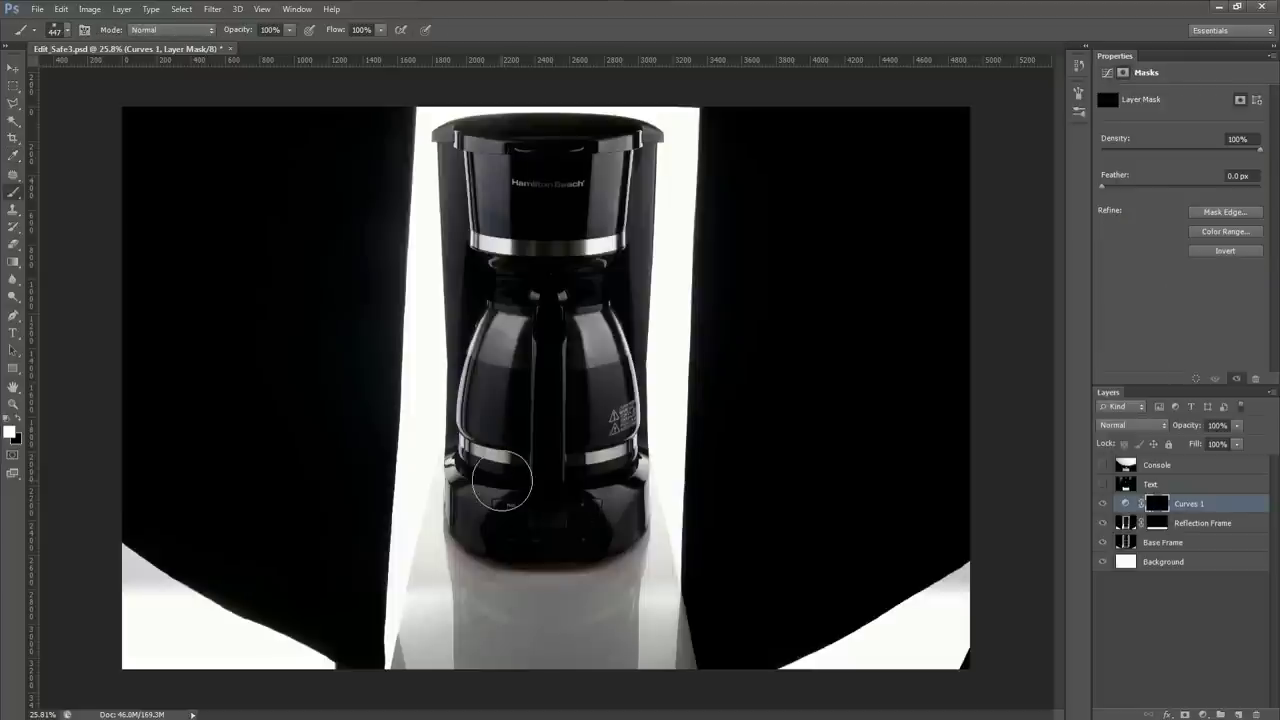
{"action": "left_click_drag", "start_coordinate": [450, 566], "coordinate": [600, 374]}
{"action": "left_click_drag", "start_coordinate": [440, 314], "coordinate": [425, 525]}
{"action": "mouse_move", "coordinate": [414, 658]}
{"action": "left_mouse_down"}
{"action": "mouse_move", "coordinate": [406, 515]}
{"action": "mouse_move", "coordinate": [417, 640]}
{"action": "mouse_move", "coordinate": [447, 668]}
{"action": "mouse_move", "coordinate": [464, 645]}
{"action": "mouse_move", "coordinate": [452, 475]}
{"action": "mouse_move", "coordinate": [459, 603]}
{"action": "mouse_move", "coordinate": [477, 497]}
{"action": "mouse_move", "coordinate": [462, 617]}
{"action": "left_mouse_up"}
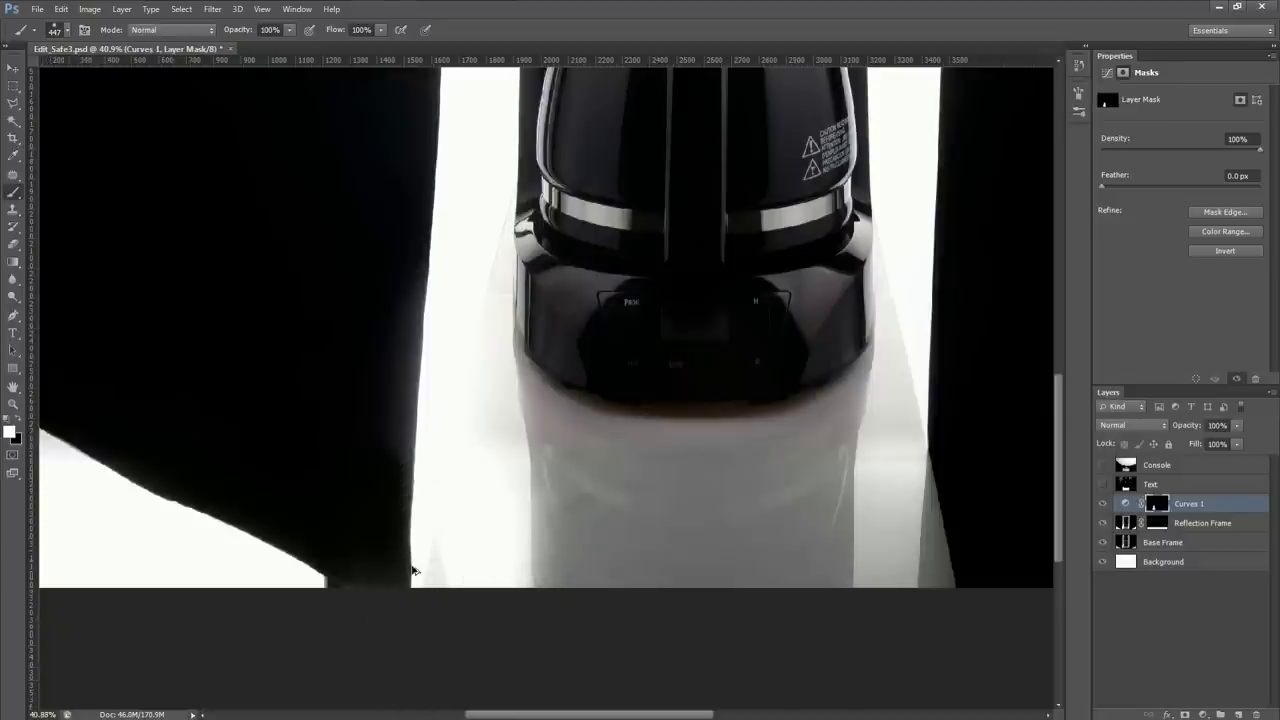
{"action": "scroll", "coordinate": [390, 556], "scroll_direction": "down", "scroll_amount": 3}
{"action": "scroll", "coordinate": [712, 536], "scroll_direction": "up", "scroll_amount": 3}
{"action": "mouse_move", "coordinate": [873, 411]}
{"action": "left_mouse_down"}
{"action": "mouse_move", "coordinate": [829, 529]}
{"action": "mouse_move", "coordinate": [843, 651]}
{"action": "mouse_move", "coordinate": [843, 471]}
{"action": "mouse_move", "coordinate": [876, 378]}
{"action": "left_mouse_up"}
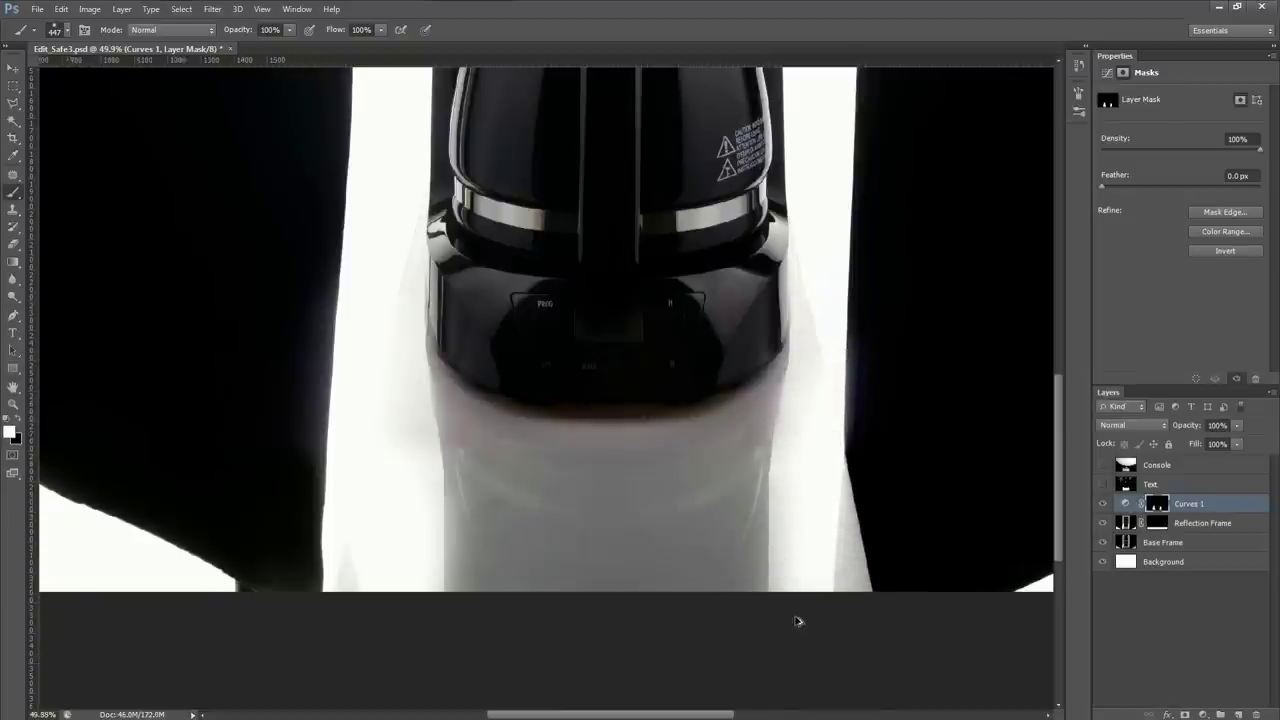
{"action": "scroll", "coordinate": [803, 590], "scroll_direction": "down", "scroll_amount": 3}
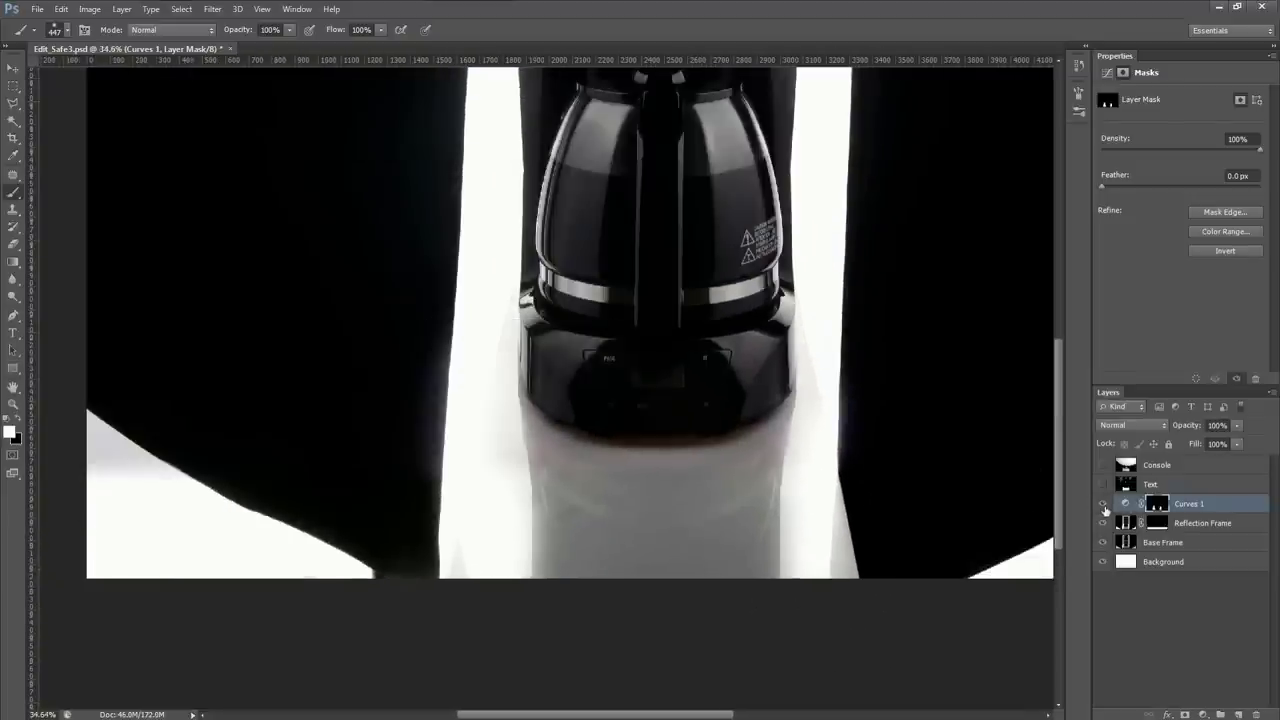
{"action": "scroll", "coordinate": [620, 543], "scroll_direction": "up", "scroll_amount": 3}
{"action": "left_click_drag", "start_coordinate": [430, 276], "coordinate": [447, 586]}
Delete the Curves 1 adjustment layer together with its mask
{"action": "left_click", "coordinate": [1255, 714]}
{"action": "key", "text": "Return"}
{"action": "left_click", "coordinate": [1255, 714]}
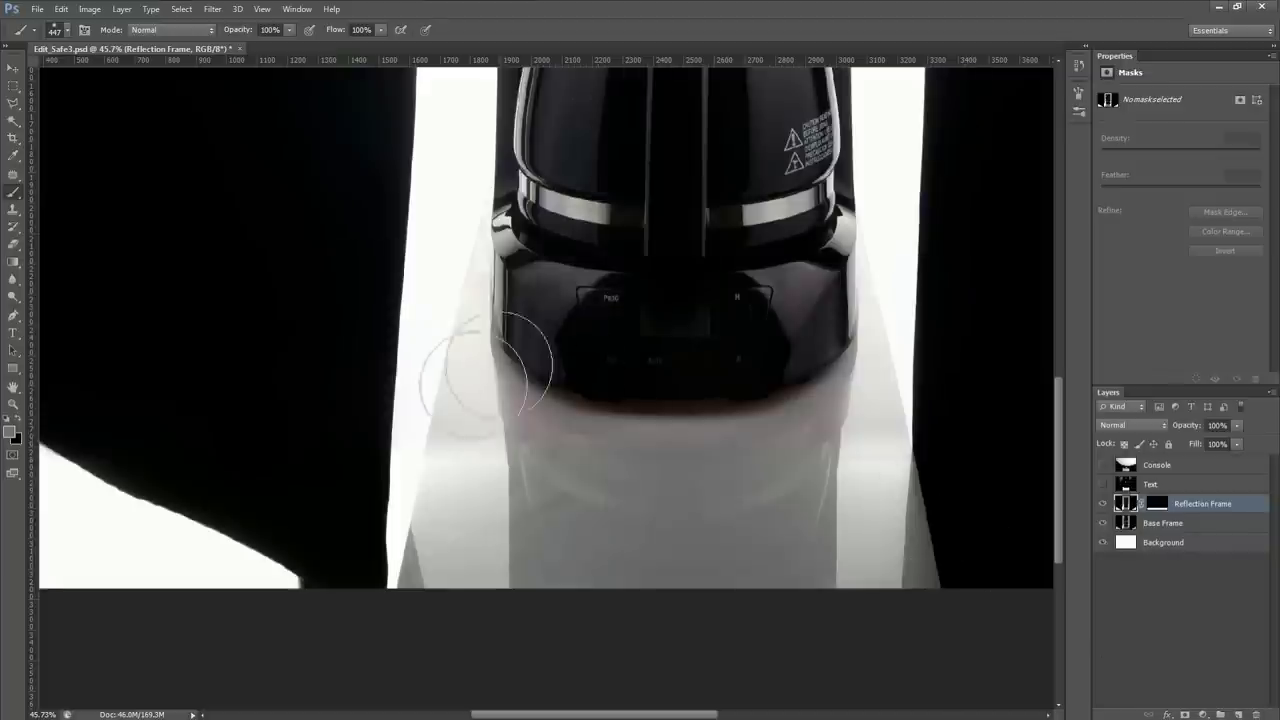
Add a new layer above Reflection Frame and fill it with white
{"action": "scroll", "coordinate": [443, 414], "scroll_direction": "down", "scroll_amount": 3}
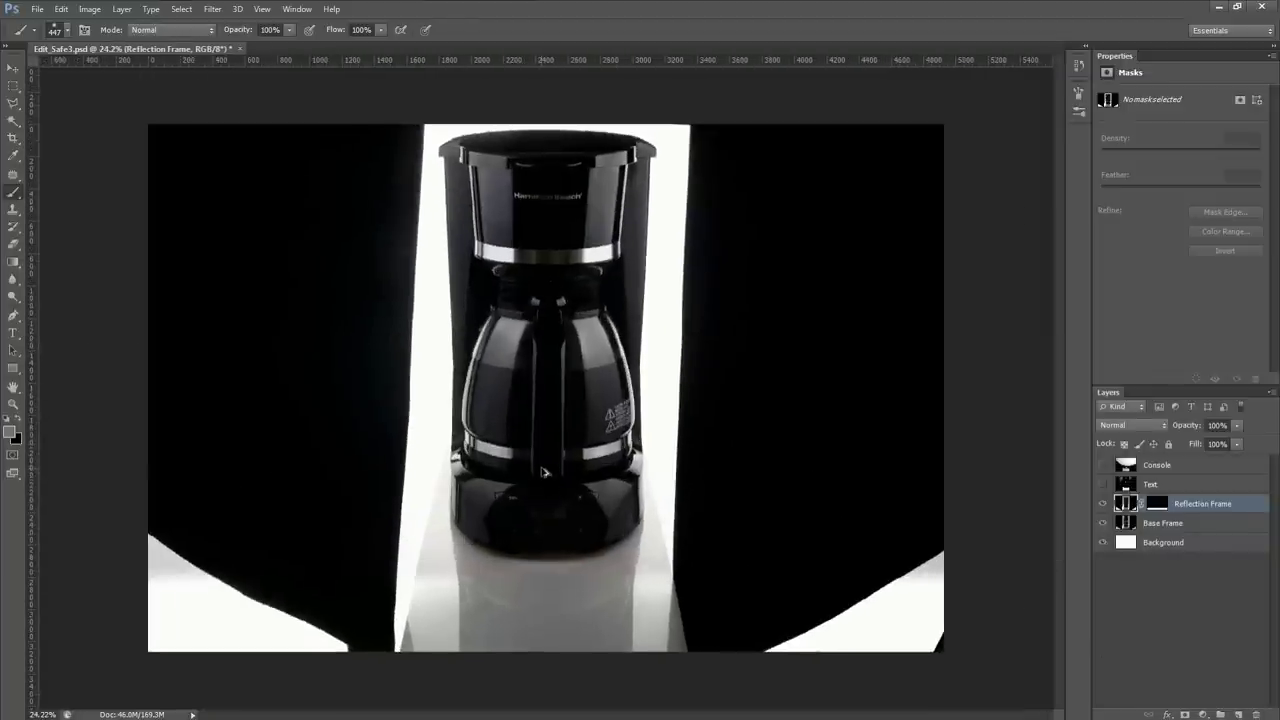
{"action": "left_click", "coordinate": [1238, 716]}
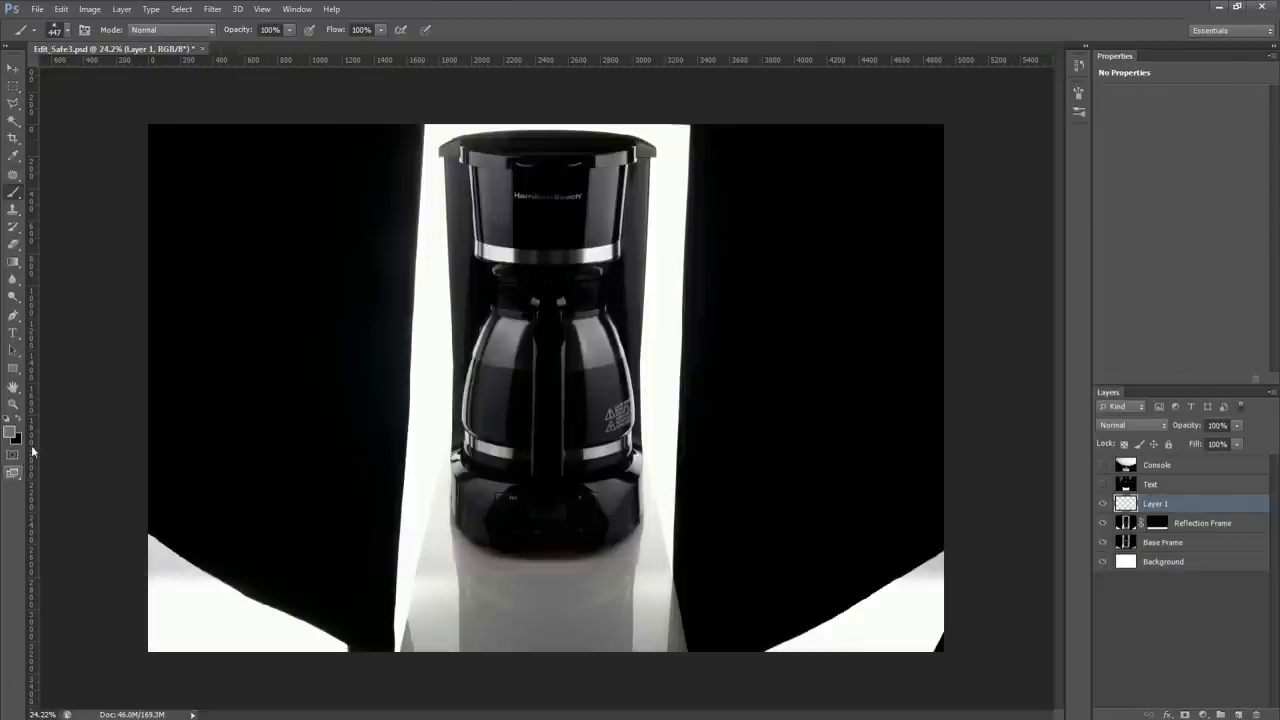
{"action": "left_click", "coordinate": [5, 420]}
{"action": "key", "text": "alt+BackSpace"}
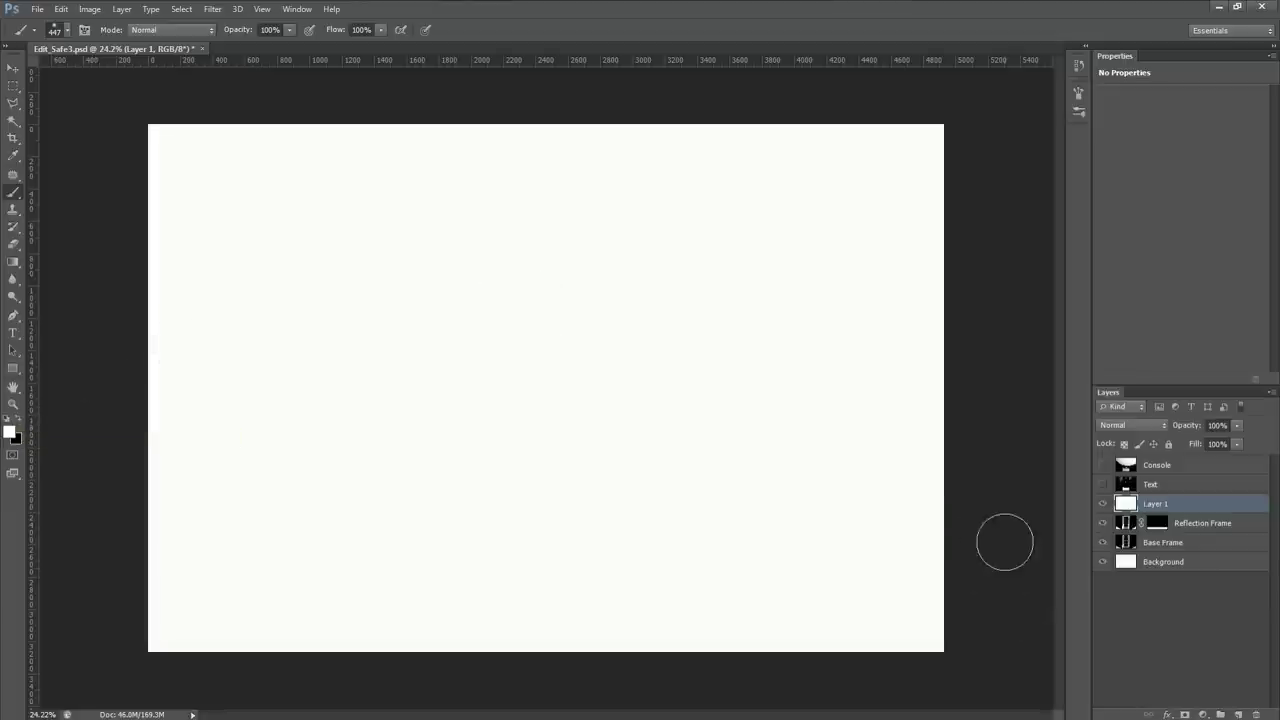
Put the white layer into a group and give the group a mask inverted to black
{"action": "key", "text": "ctrl+g"}
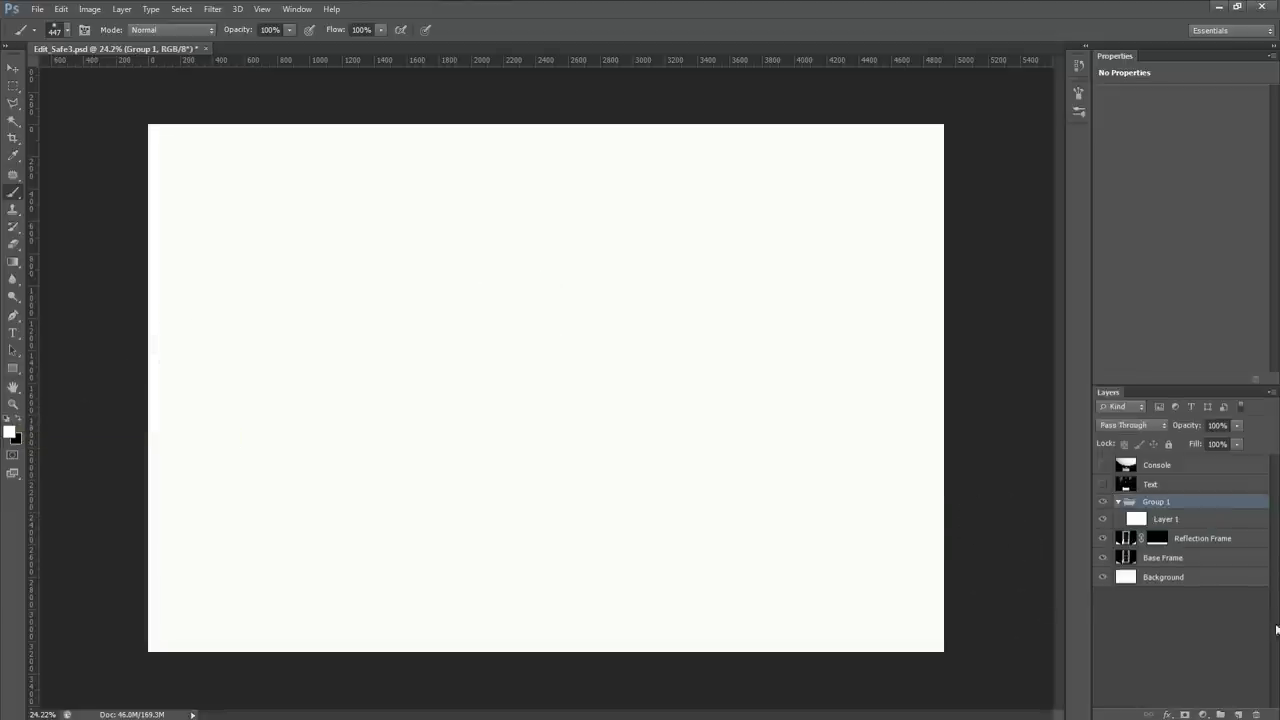
{"action": "left_click", "coordinate": [1185, 714]}
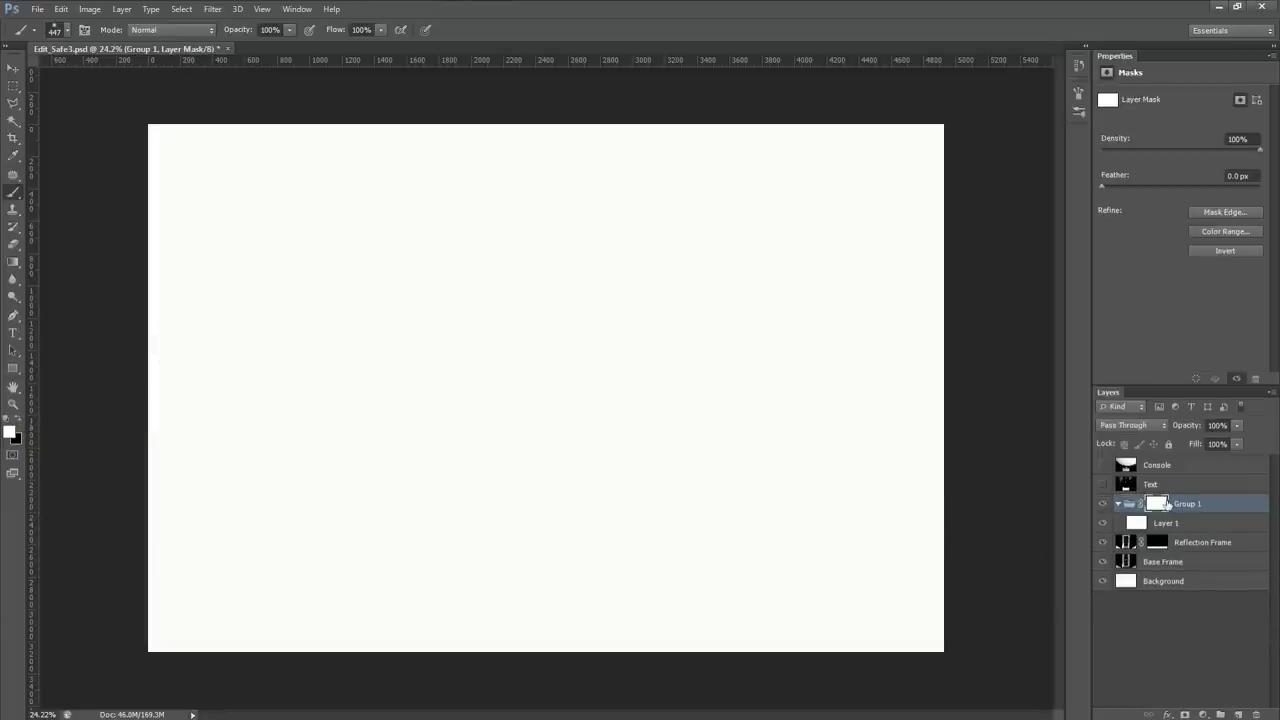
{"action": "key", "text": "ctrl+i"}
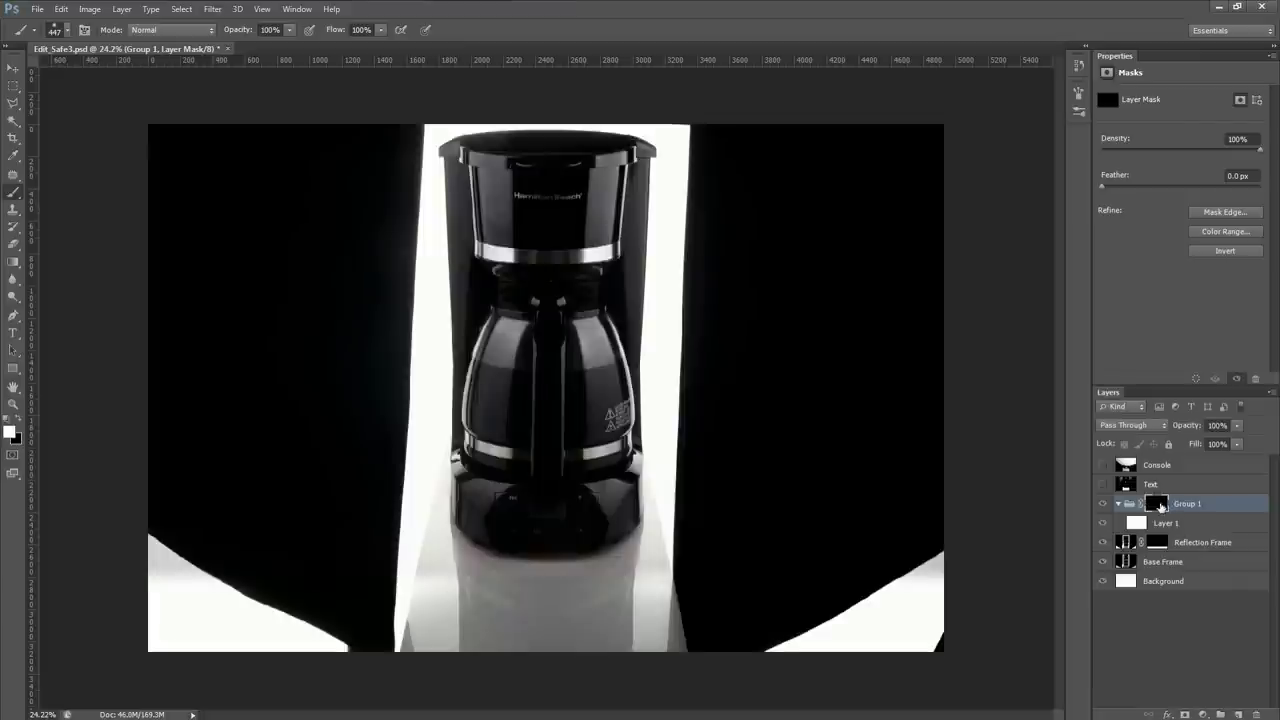
Compare the image with the group mask switched off and on, and examine the mask on its own
{"action": "left_click", "coordinate": [1155, 504], "text": "shift"}
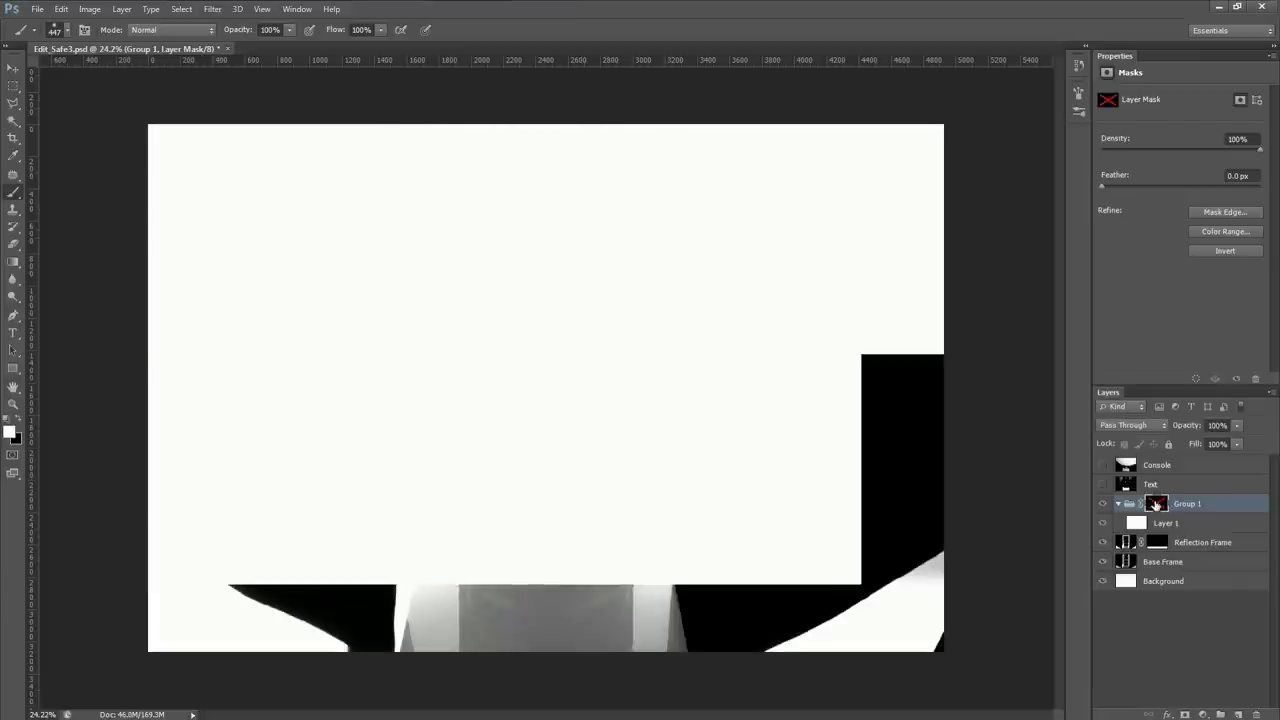
{"action": "left_click", "coordinate": [1155, 504], "text": "shift"}
{"action": "left_click", "coordinate": [1155, 504], "text": "alt"}
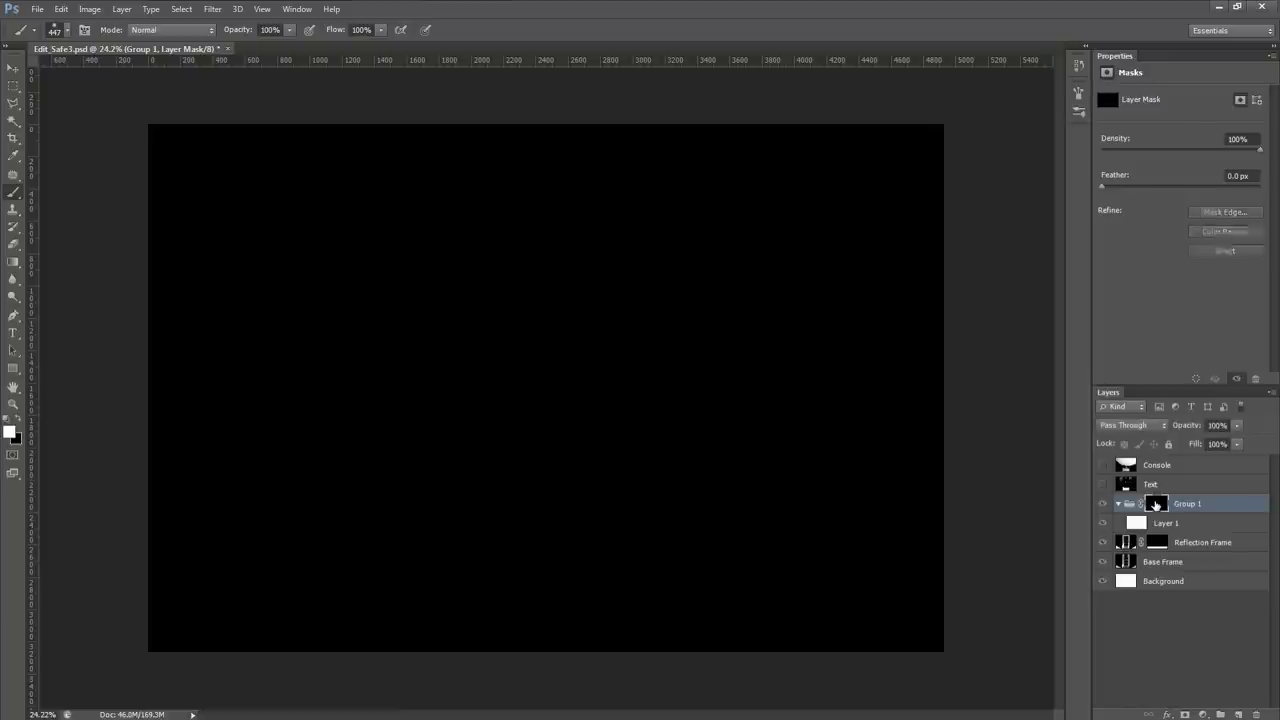
{"action": "left_click", "coordinate": [1155, 504], "text": "alt"}
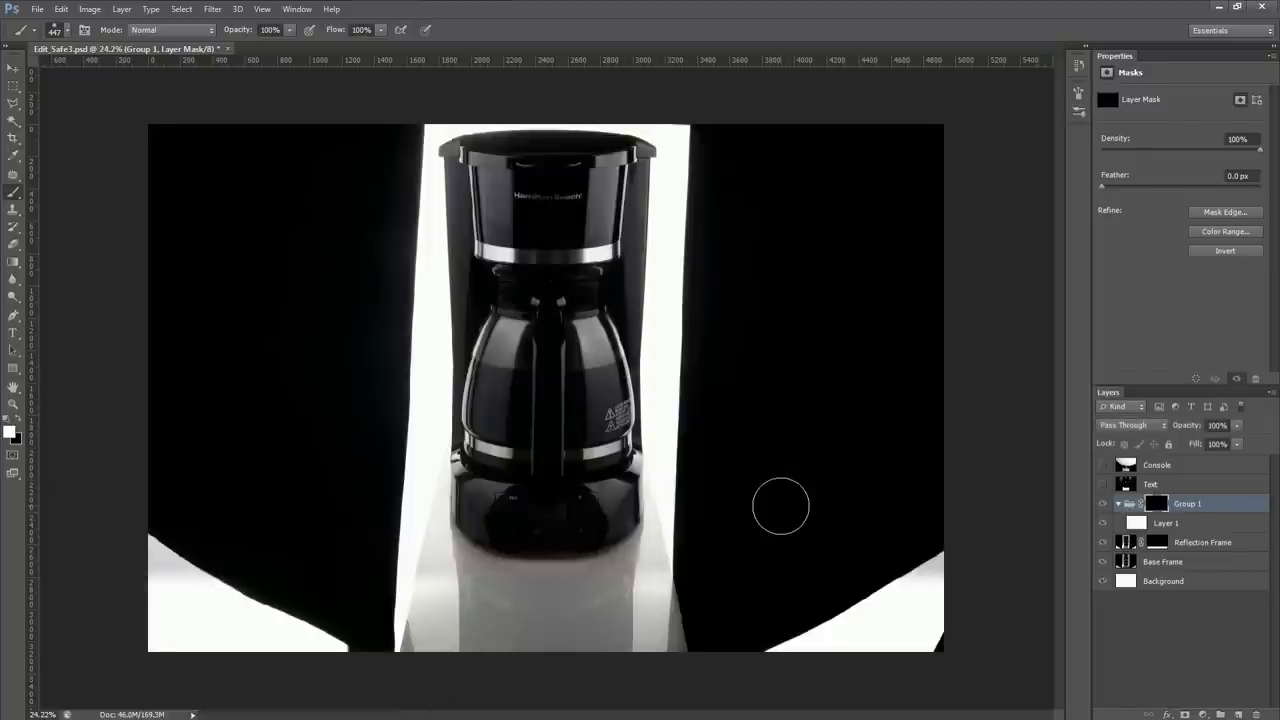
Start a Polygonal Lasso outline with 0 px feather down the left edge of the coffee maker's base and reflection to below the image
{"action": "key", "text": "l"}
{"action": "scroll", "coordinate": [391, 485], "scroll_direction": "up", "scroll_amount": 3}
{"action": "scroll", "coordinate": [391, 468], "scroll_direction": "up", "scroll_amount": 6}
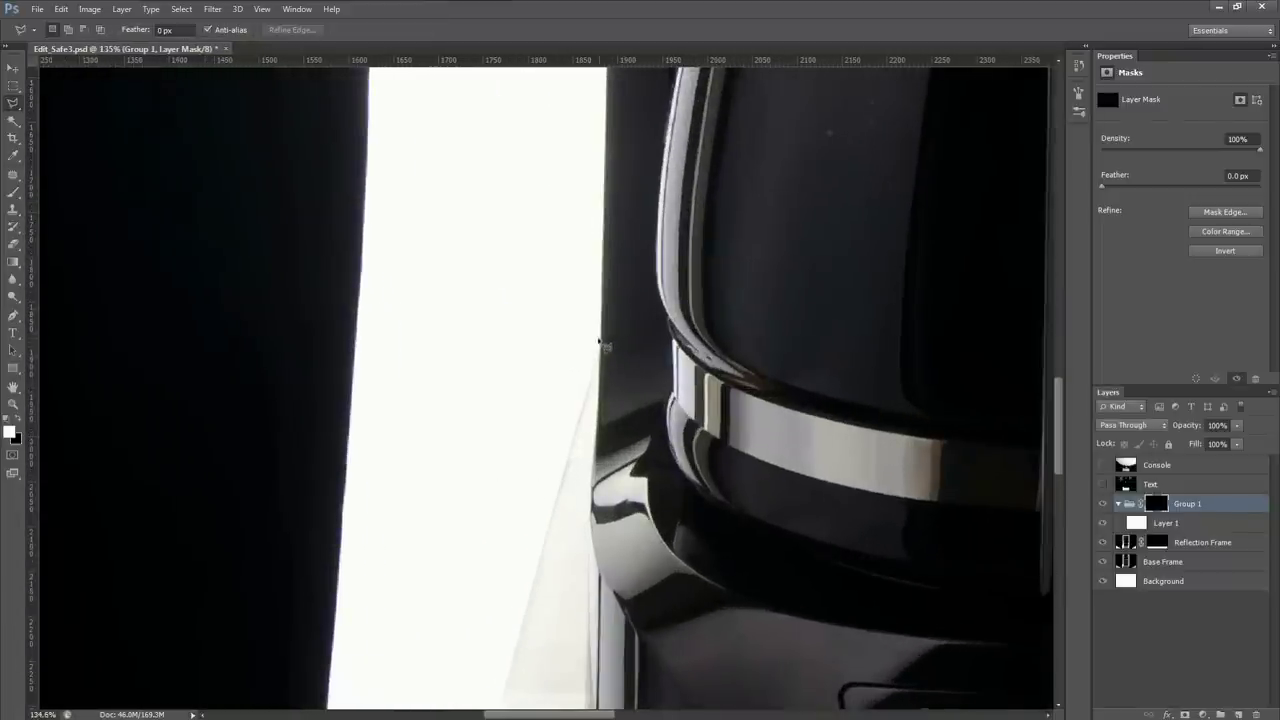
{"action": "mouse_move", "coordinate": [604, 344]}
{"action": "left_mouse_down"}
{"action": "mouse_move", "coordinate": [587, 586]}
{"action": "mouse_move", "coordinate": [597, 371]}
{"action": "left_mouse_up"}
{"action": "left_click", "coordinate": [591, 533]}
{"action": "mouse_move", "coordinate": [596, 549]}
{"action": "left_mouse_down"}
{"action": "mouse_move", "coordinate": [605, 319]}
{"action": "mouse_move", "coordinate": [640, 501]}
{"action": "mouse_move", "coordinate": [638, 308]}
{"action": "mouse_move", "coordinate": [668, 444]}
{"action": "mouse_move", "coordinate": [654, 417]}
{"action": "mouse_move", "coordinate": [654, 472]}
{"action": "mouse_move", "coordinate": [667, 275]}
{"action": "mouse_move", "coordinate": [667, 547]}
{"action": "mouse_move", "coordinate": [759, 560]}
{"action": "mouse_move", "coordinate": [389, 481]}
{"action": "left_mouse_up"}
{"action": "scroll", "coordinate": [606, 497], "scroll_direction": "down", "scroll_amount": 3}
{"action": "scroll", "coordinate": [638, 332], "scroll_direction": "down", "scroll_amount": 3}
{"action": "scroll", "coordinate": [666, 300], "scroll_direction": "down", "scroll_amount": 3}
{"action": "key", "text": "space"}
{"action": "left_click", "coordinate": [577, 560]}
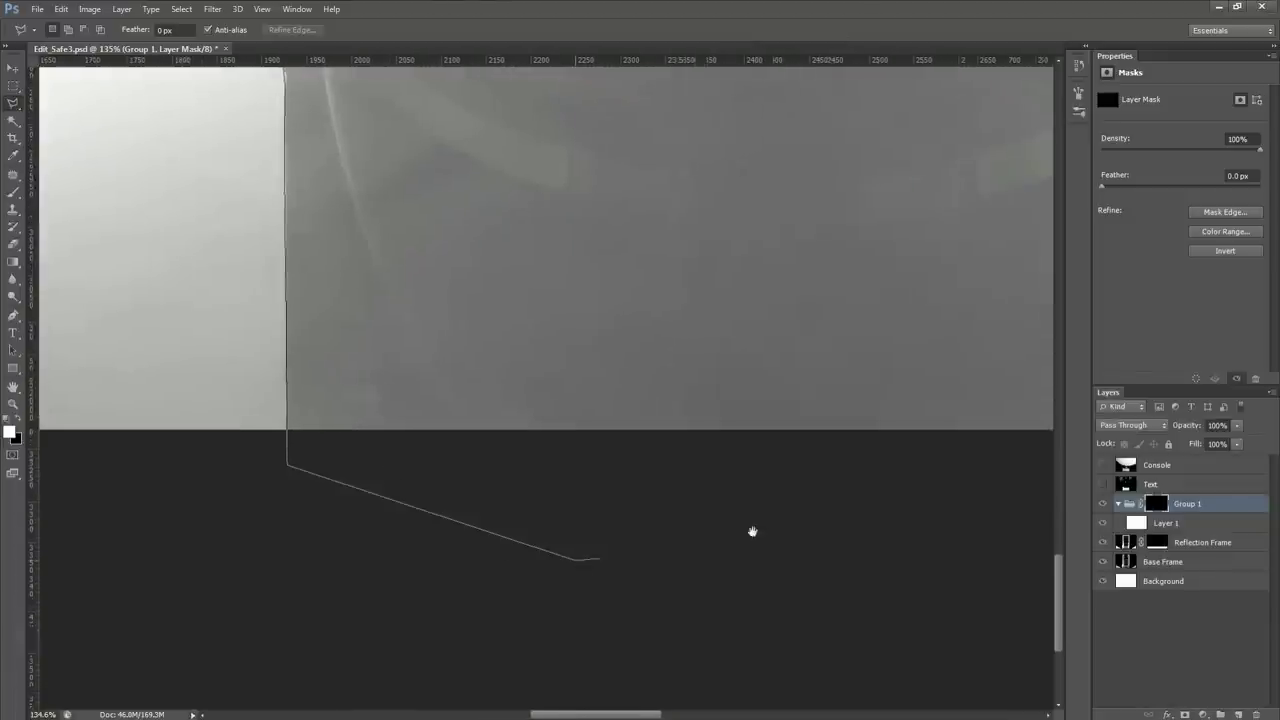
Continue the lasso outline beneath the image and up the right edge of the reflection to the coffee maker's base
{"action": "key", "text": "space"}
{"action": "left_click_drag", "start_coordinate": [805, 528], "coordinate": [300, 503]}
{"action": "left_click", "coordinate": [708, 522]}
{"action": "left_click", "coordinate": [743, 455]}
{"action": "mouse_move", "coordinate": [750, 443]}
{"action": "left_mouse_down"}
{"action": "mouse_move", "coordinate": [748, 147]}
{"action": "mouse_move", "coordinate": [686, 431]}
{"action": "mouse_move", "coordinate": [698, 306]}
{"action": "left_mouse_up"}
{"action": "key", "text": "space"}
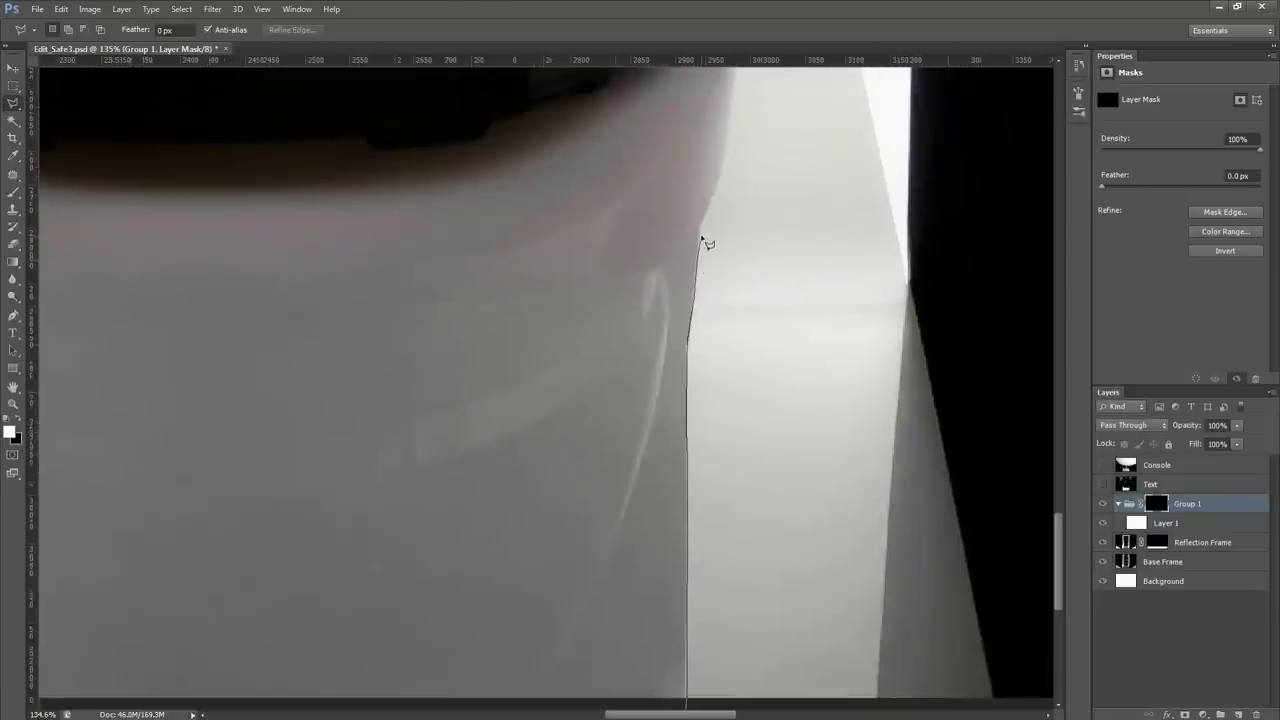
{"action": "mouse_move", "coordinate": [719, 201]}
{"action": "left_mouse_down"}
{"action": "mouse_move", "coordinate": [610, 459]}
{"action": "mouse_move", "coordinate": [620, 465]}
{"action": "mouse_move", "coordinate": [648, 390]}
{"action": "mouse_move", "coordinate": [627, 415]}
{"action": "mouse_move", "coordinate": [636, 372]}
{"action": "left_mouse_up"}
{"action": "key", "text": "space"}
{"action": "mouse_move", "coordinate": [643, 322]}
{"action": "left_mouse_down"}
{"action": "mouse_move", "coordinate": [672, 276]}
{"action": "mouse_move", "coordinate": [646, 288]}
{"action": "left_mouse_up"}
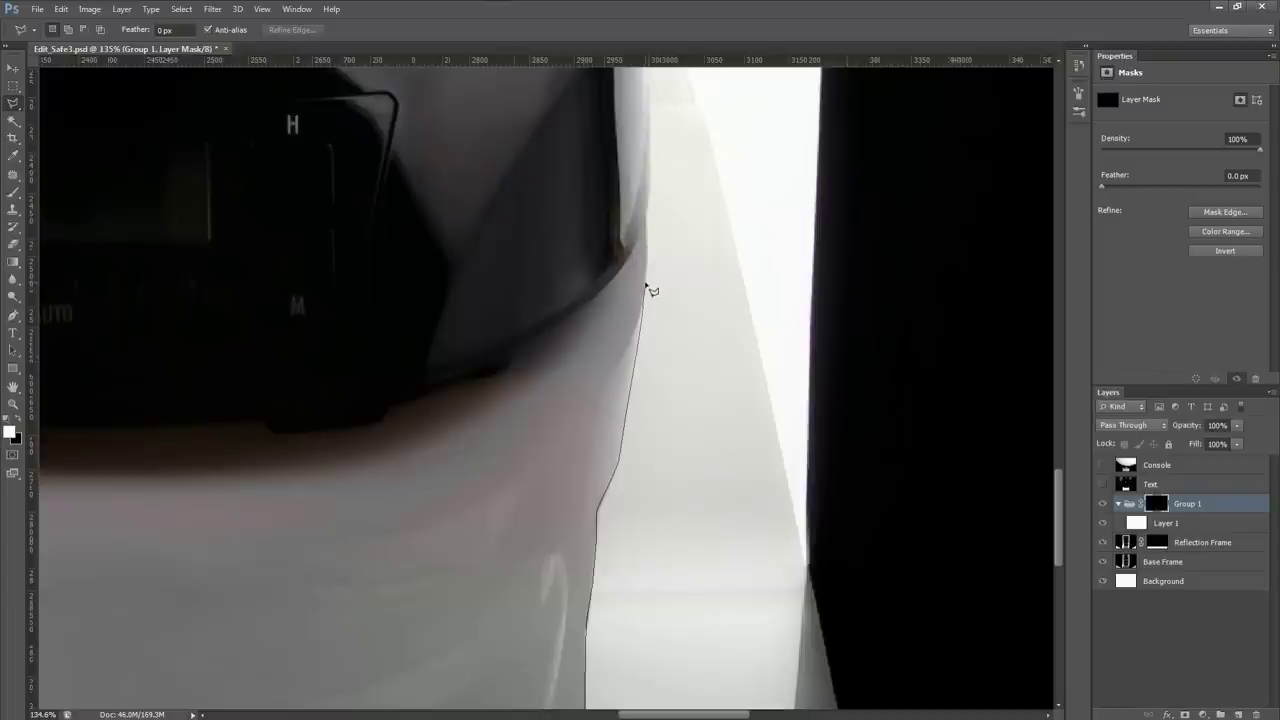
Trace the right edge of the base, then close the selection around the outer background on both sides of the coffee maker
{"action": "mouse_move", "coordinate": [654, 208]}
{"action": "left_mouse_down"}
{"action": "mouse_move", "coordinate": [646, 166]}
{"action": "mouse_move", "coordinate": [603, 340]}
{"action": "mouse_move", "coordinate": [622, 356]}
{"action": "mouse_move", "coordinate": [612, 316]}
{"action": "left_mouse_up"}
{"action": "key", "text": "space"}
{"action": "mouse_move", "coordinate": [610, 270]}
{"action": "left_mouse_down"}
{"action": "mouse_move", "coordinate": [606, 216]}
{"action": "mouse_move", "coordinate": [591, 354]}
{"action": "mouse_move", "coordinate": [586, 157]}
{"action": "mouse_move", "coordinate": [623, 120]}
{"action": "mouse_move", "coordinate": [910, 176]}
{"action": "mouse_move", "coordinate": [1043, 486]}
{"action": "mouse_move", "coordinate": [700, 523]}
{"action": "mouse_move", "coordinate": [729, 712]}
{"action": "mouse_move", "coordinate": [690, 712]}
{"action": "mouse_move", "coordinate": [683, 449]}
{"action": "mouse_move", "coordinate": [650, 524]}
{"action": "mouse_move", "coordinate": [889, 423]}
{"action": "mouse_move", "coordinate": [1030, 4]}
{"action": "mouse_move", "coordinate": [771, 294]}
{"action": "mouse_move", "coordinate": [991, 357]}
{"action": "mouse_move", "coordinate": [1046, 354]}
{"action": "mouse_move", "coordinate": [580, 355]}
{"action": "left_mouse_up"}
{"action": "key", "text": "space"}
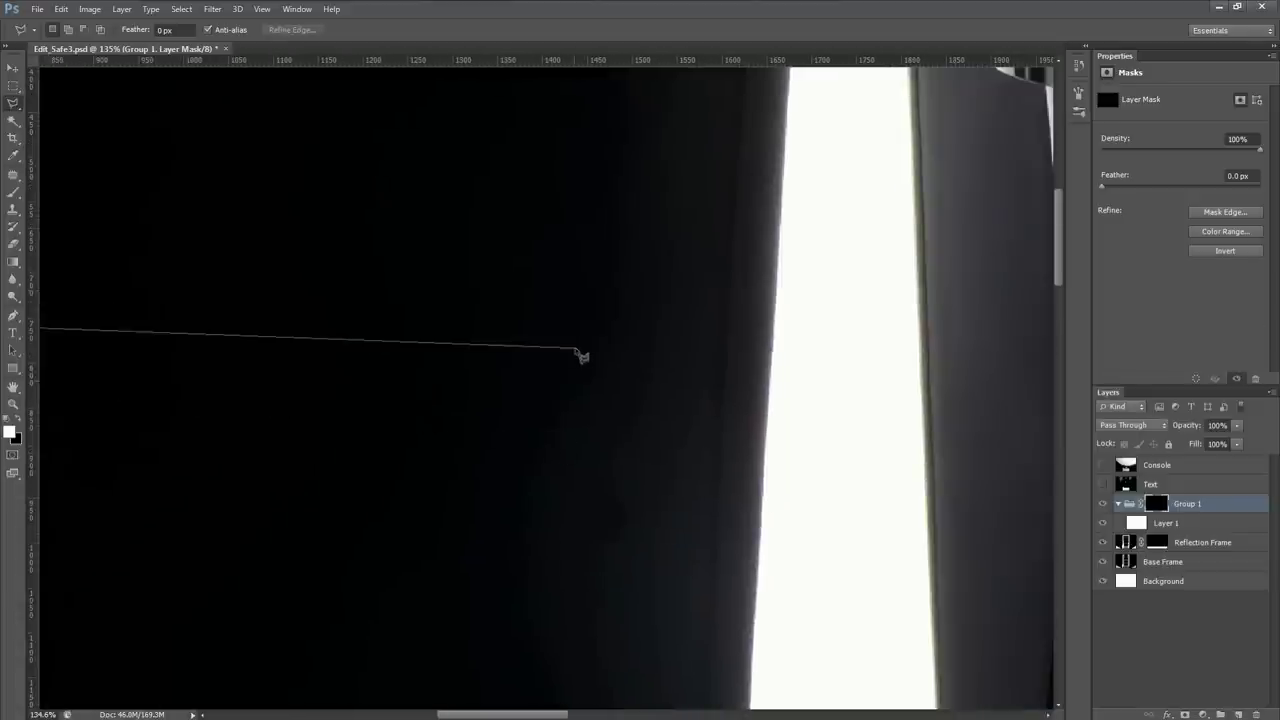
{"action": "double_click", "coordinate": [454, 283]}
{"action": "scroll", "coordinate": [426, 311], "scroll_direction": "down", "scroll_amount": 8}
{"action": "scroll", "coordinate": [413, 311], "scroll_direction": "down", "scroll_amount": 2}
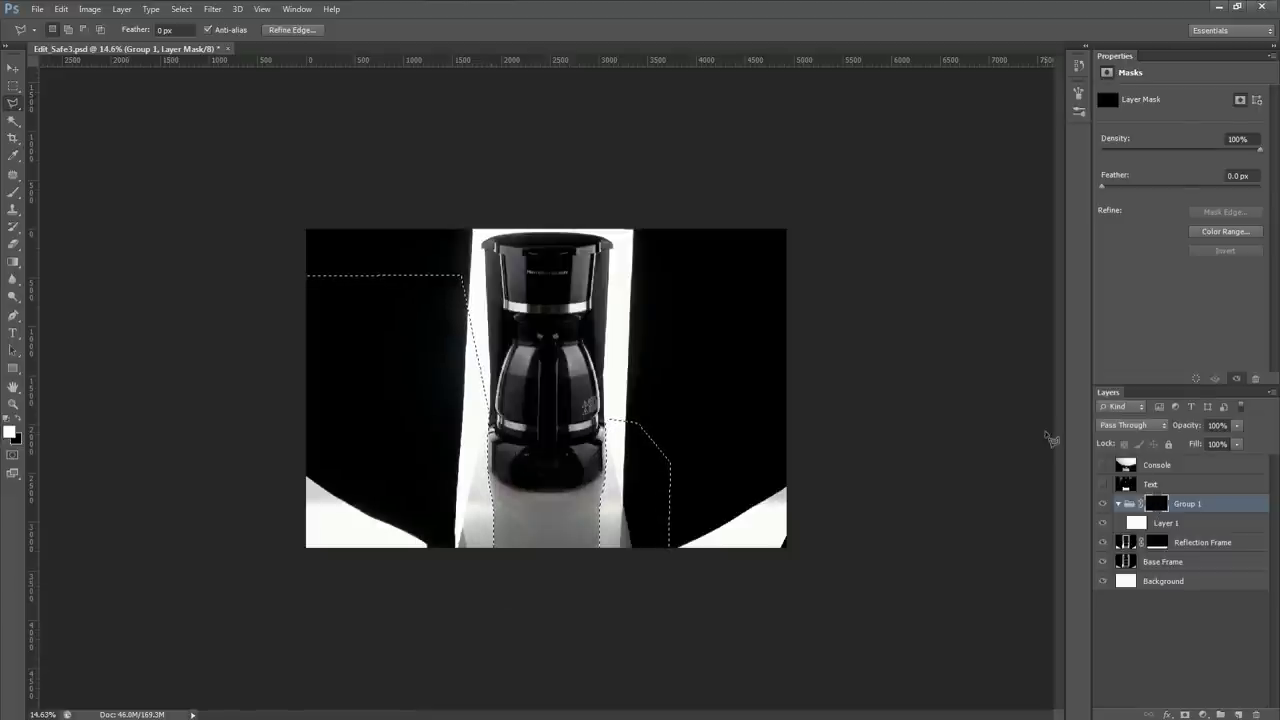
Fill the selected area of the Group 1 mask with white, then deselect
{"action": "left_click", "coordinate": [1136, 524]}
{"action": "left_click", "coordinate": [1153, 505]}
{"action": "key", "text": "alt+BackSpace"}
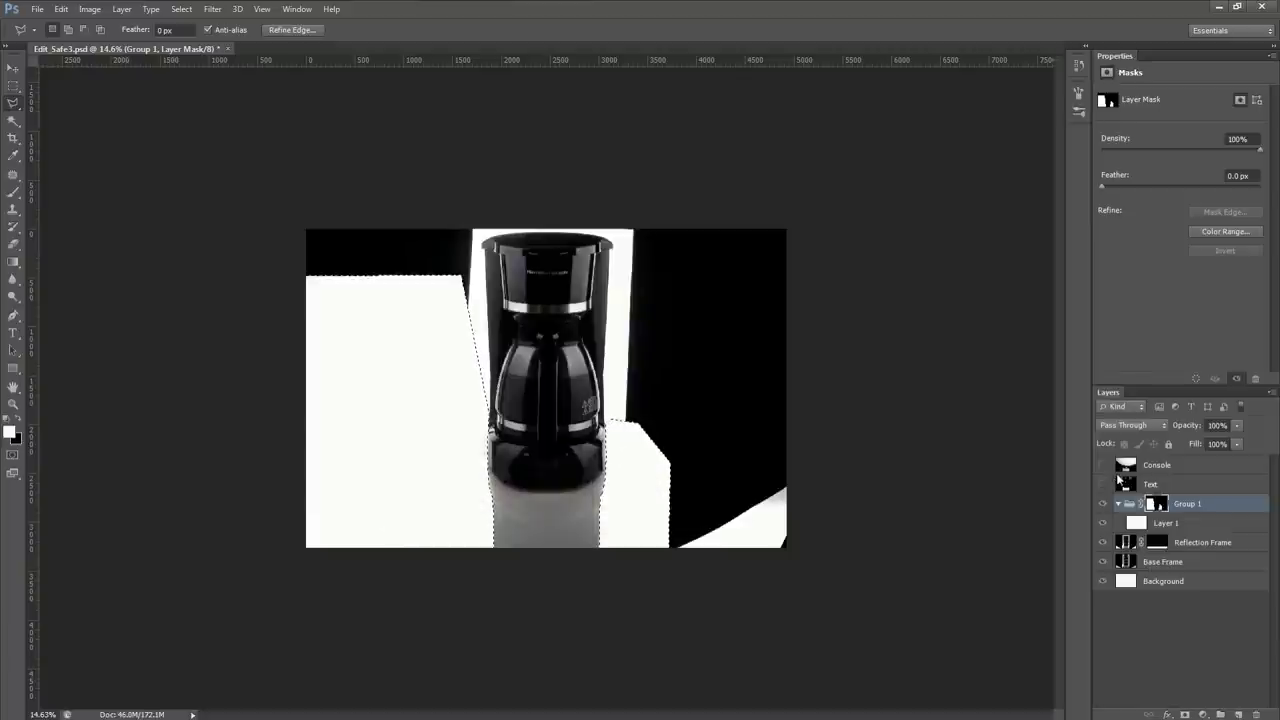
{"action": "scroll", "coordinate": [523, 570], "scroll_direction": "up", "scroll_amount": 4}
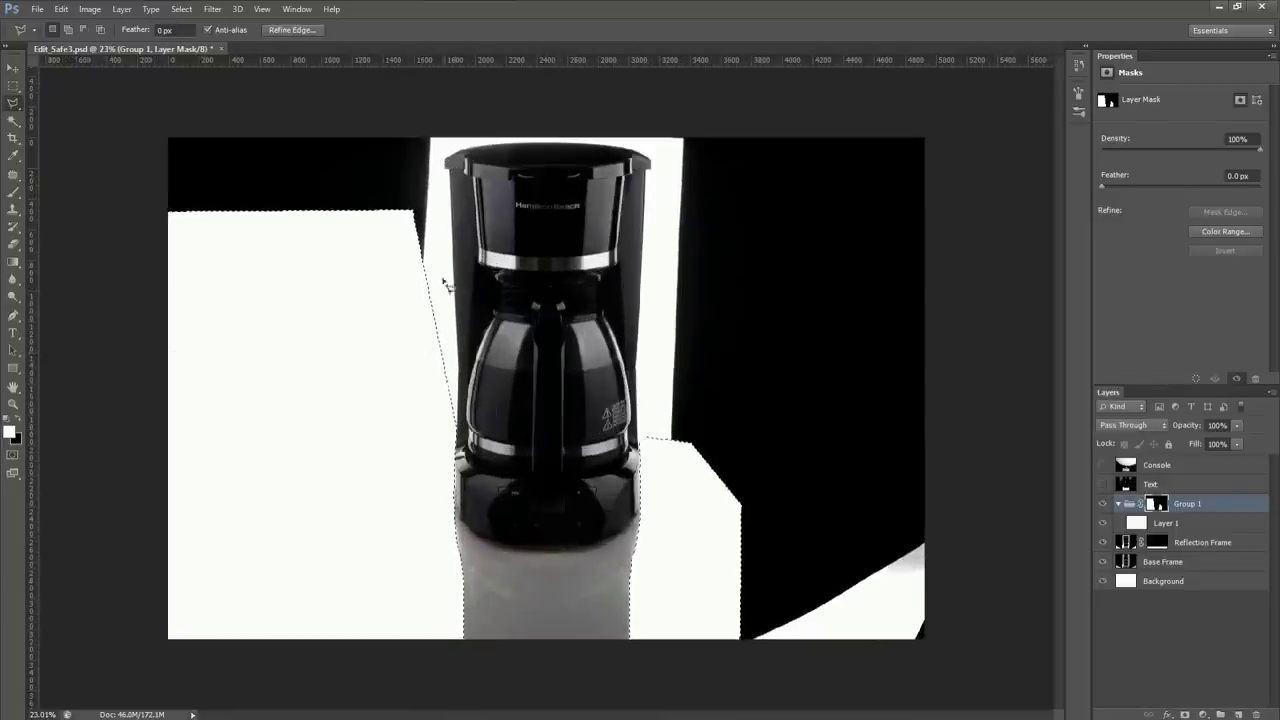
{"action": "key", "text": "ctrl+d"}
Examine the masked left edge of the reflection up close, comparing the image with and without Group 1
{"action": "scroll", "coordinate": [483, 586], "scroll_direction": "up", "scroll_amount": 9}
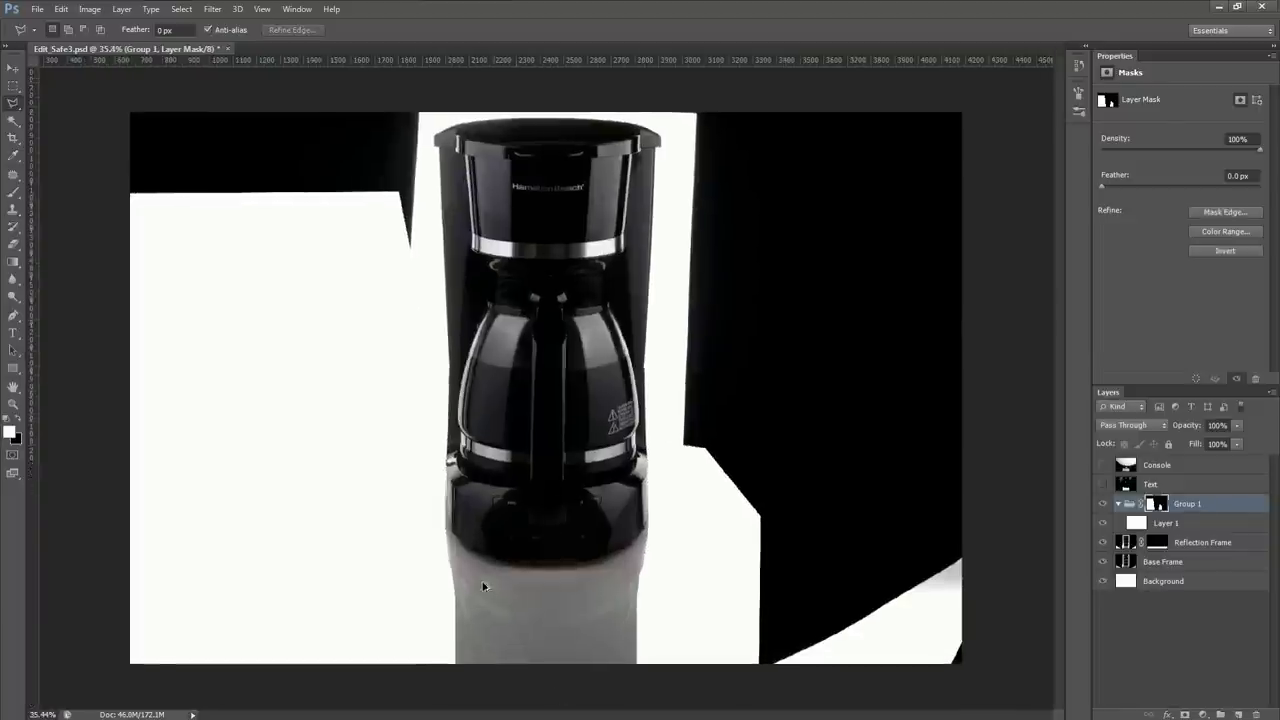
{"action": "left_click_drag", "start_coordinate": [494, 603], "coordinate": [613, 429]}
{"action": "scroll", "coordinate": [600, 460], "scroll_direction": "up", "scroll_amount": 4}
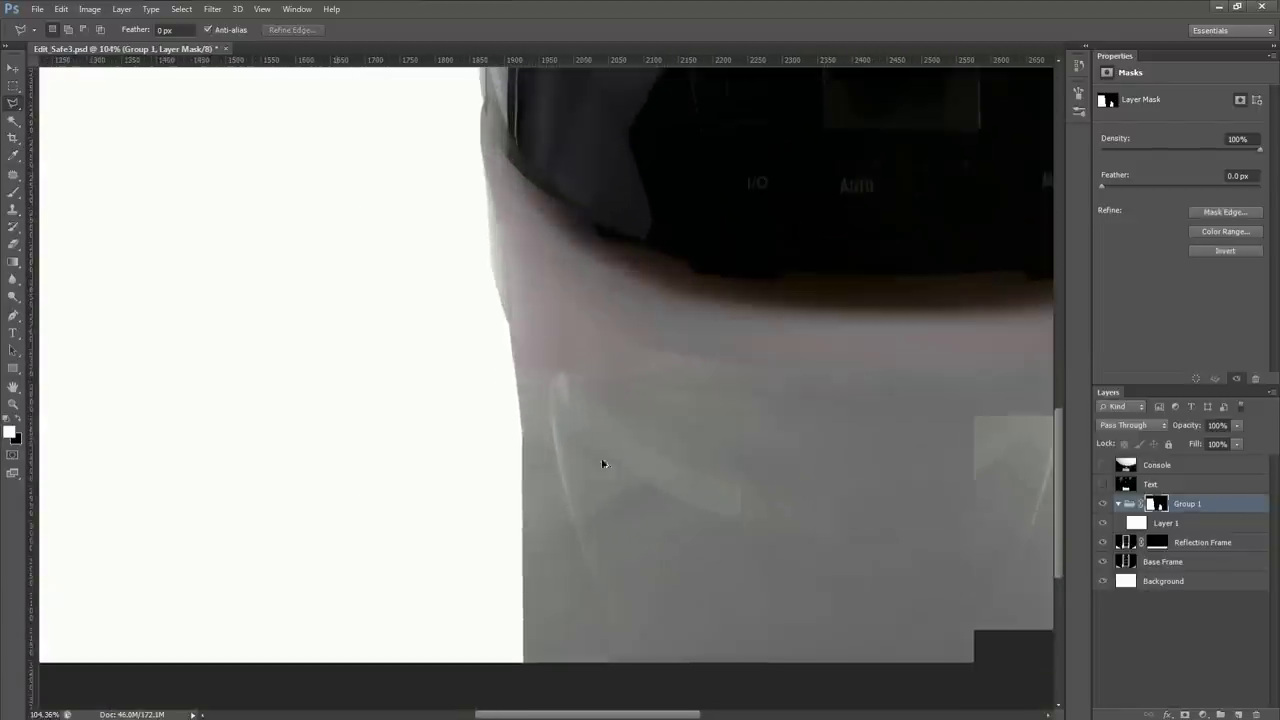
{"action": "left_click", "coordinate": [1103, 504]}
{"action": "left_click", "coordinate": [1103, 504]}
{"action": "left_click", "coordinate": [1103, 505]}
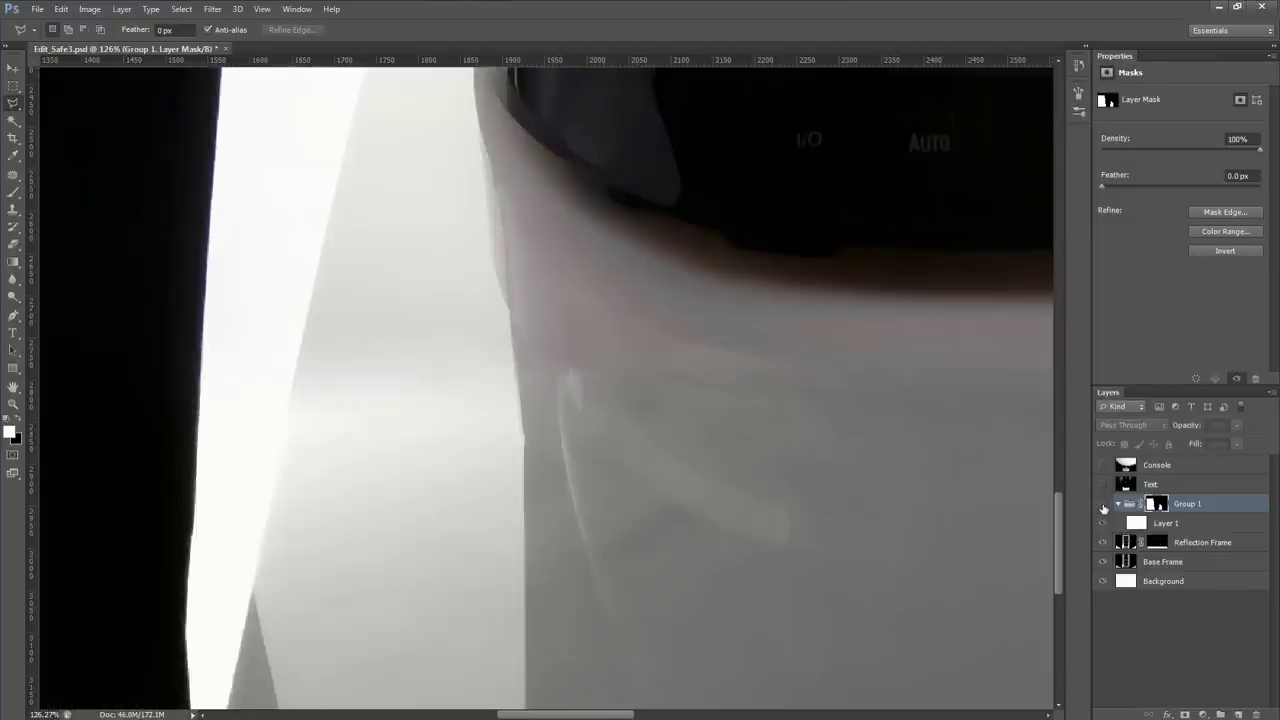
{"action": "left_click", "coordinate": [1103, 505]}
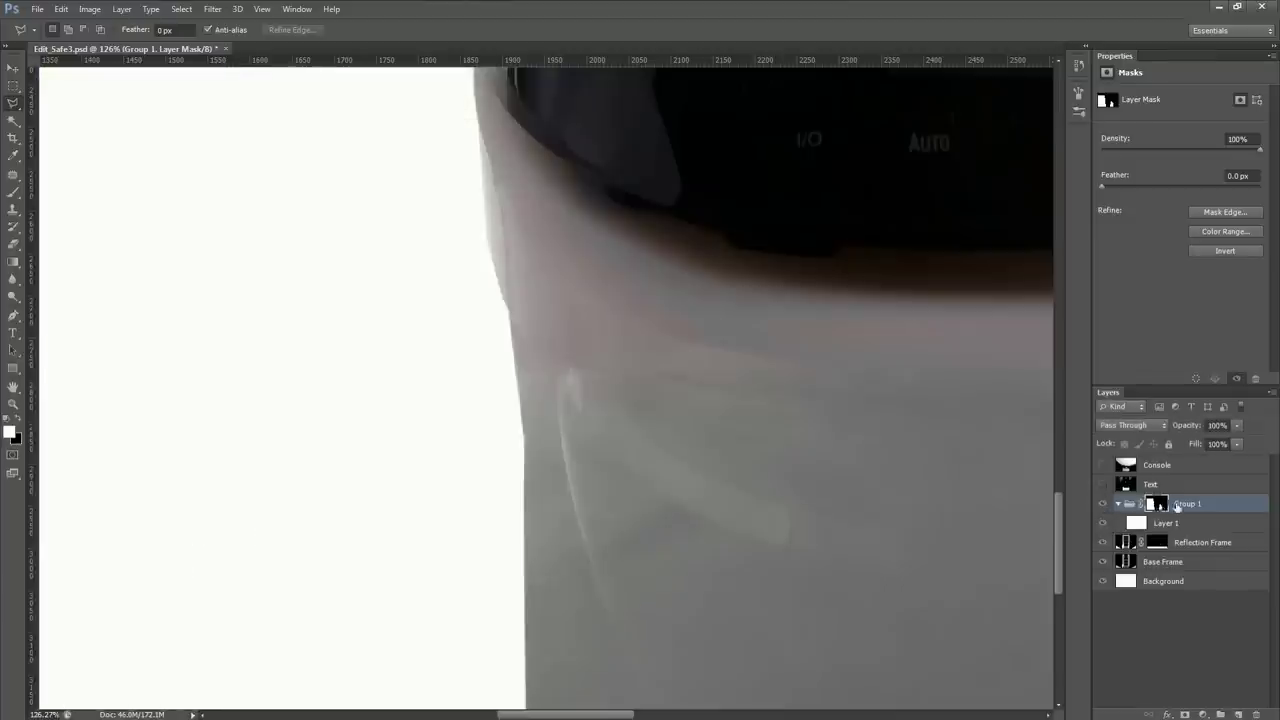
Soften the edge of the Group 1 mask by setting its feather to 2.0 px
{"action": "mouse_move", "coordinate": [1103, 187]}
{"action": "left_mouse_down"}
{"action": "mouse_move", "coordinate": [1158, 188]}
{"action": "mouse_move", "coordinate": [1113, 187]}
{"action": "left_mouse_up"}
{"action": "left_click_drag", "start_coordinate": [589, 482], "coordinate": [593, 292]}
{"action": "scroll", "coordinate": [585, 308], "scroll_direction": "down", "scroll_amount": 3}
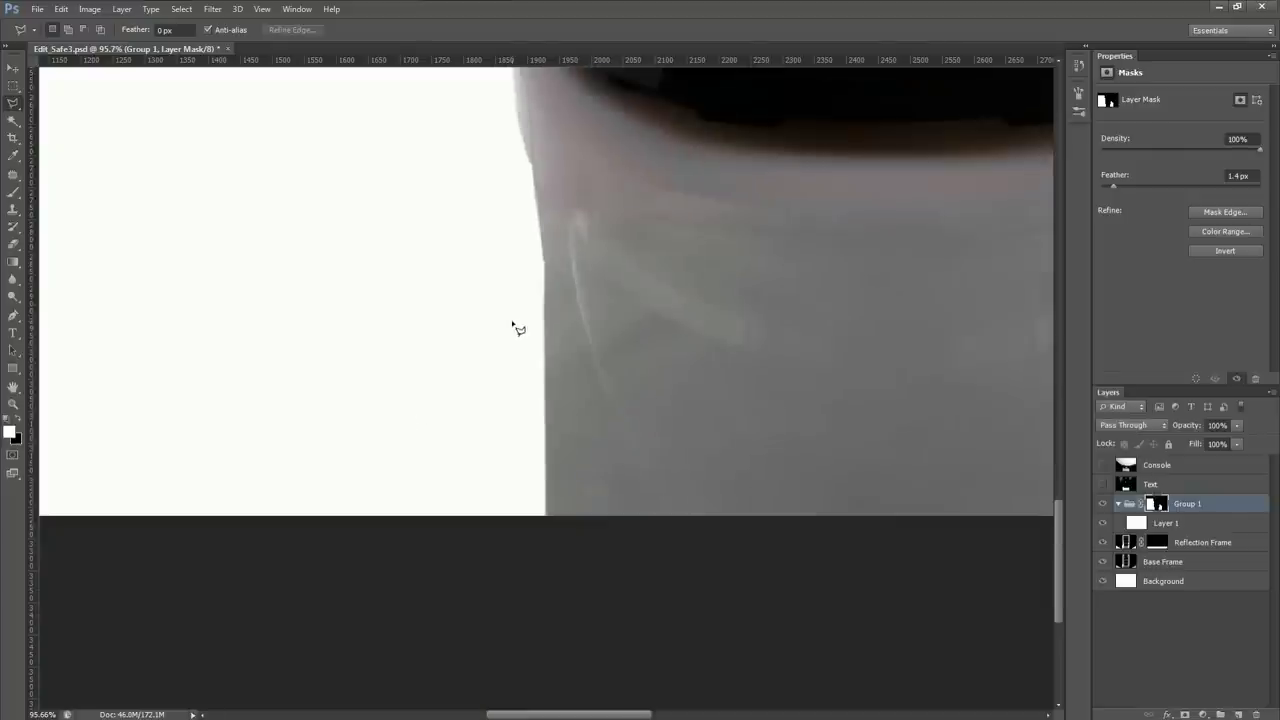
{"action": "left_click", "coordinate": [1259, 176]}
{"action": "key", "text": "Return"}
{"action": "left_click", "coordinate": [12, 65]}
{"action": "left_click", "coordinate": [514, 277]}
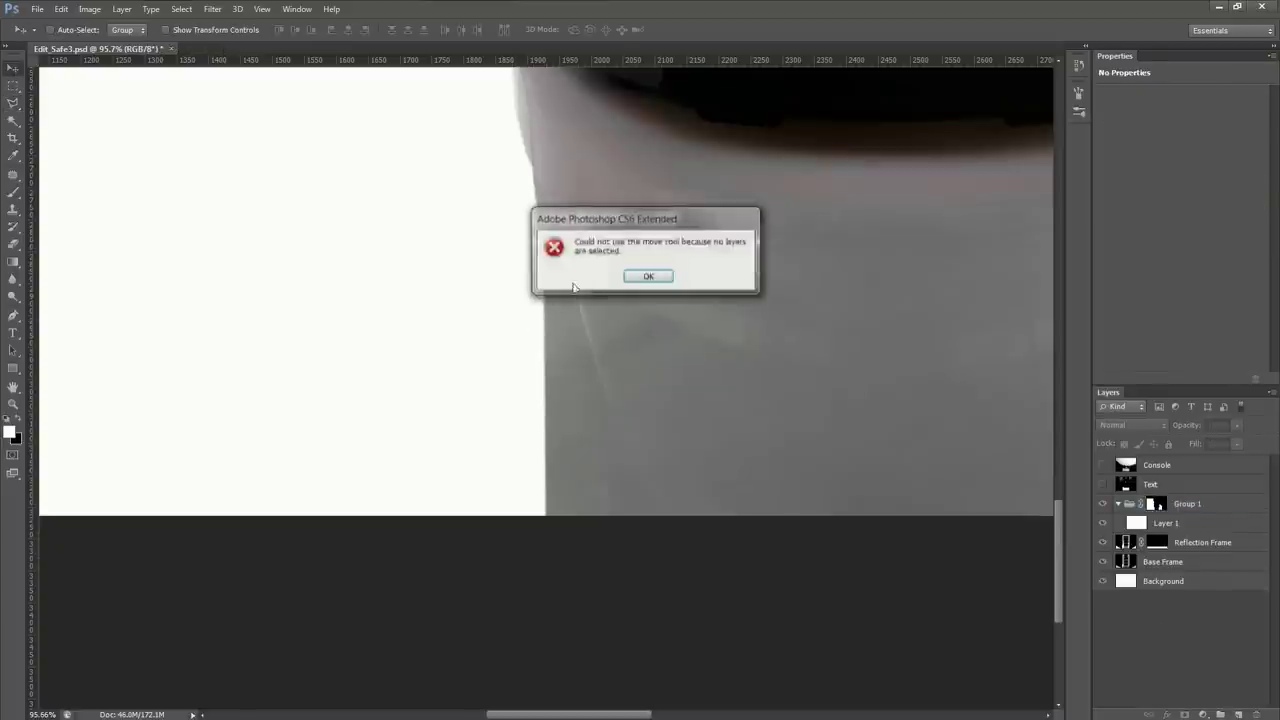
{"action": "left_click", "coordinate": [648, 276]}
Examine the whole composite and the feathered edges around the base and reflection, then select the Group 1 mask
{"action": "scroll", "coordinate": [428, 291], "scroll_direction": "down", "scroll_amount": 5}
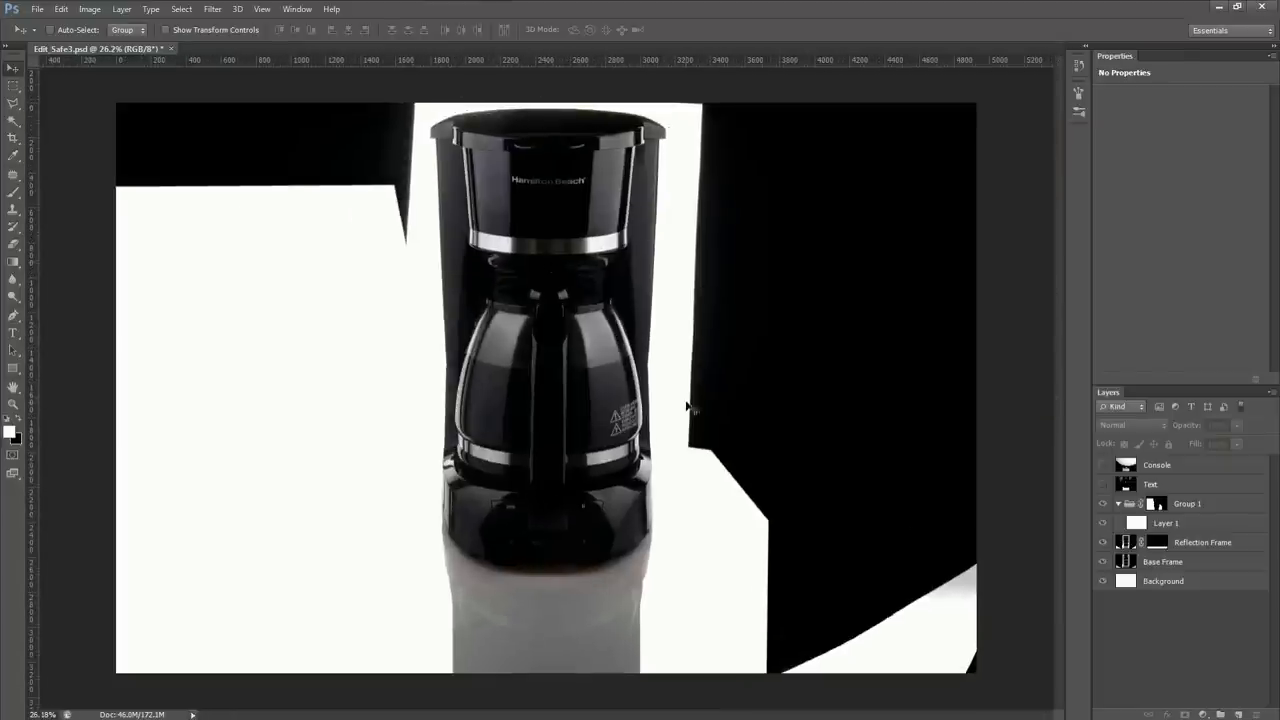
{"action": "scroll", "coordinate": [474, 574], "scroll_direction": "up", "scroll_amount": 3}
{"action": "left_click_drag", "start_coordinate": [474, 566], "coordinate": [484, 465]}
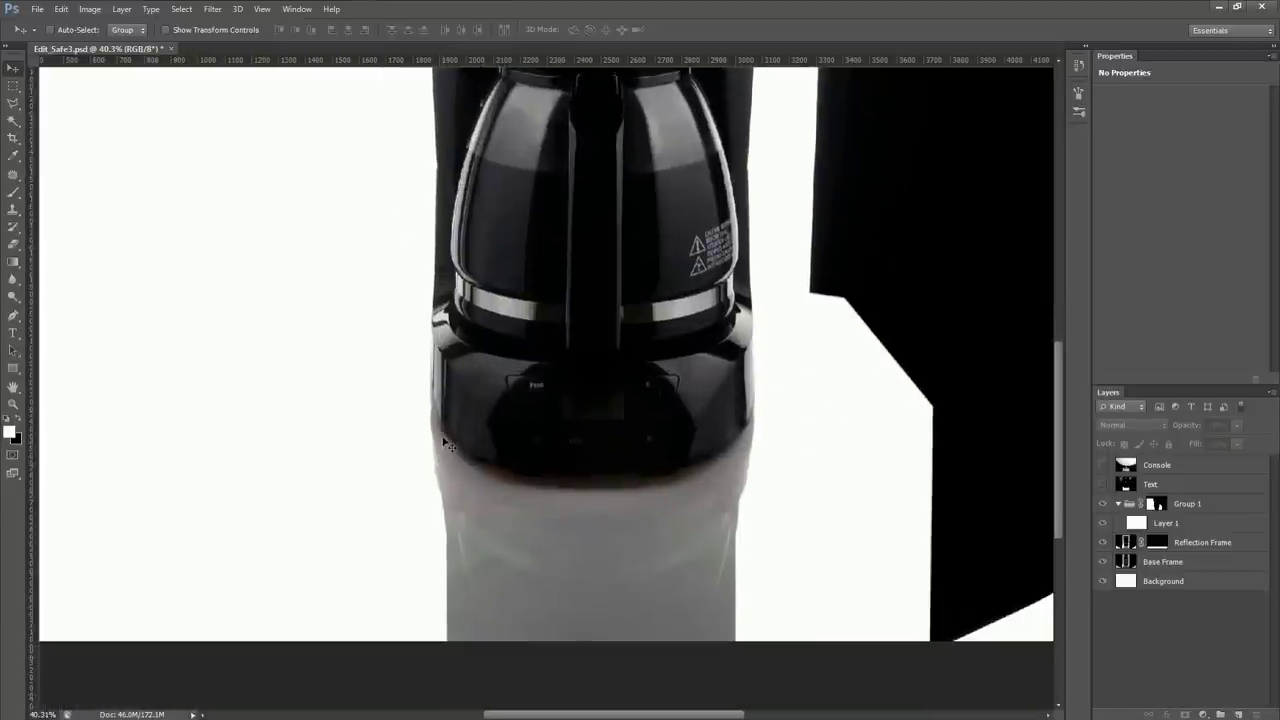
{"action": "scroll", "coordinate": [422, 420], "scroll_direction": "down", "scroll_amount": 2}
{"action": "scroll", "coordinate": [423, 420], "scroll_direction": "up", "scroll_amount": 3}
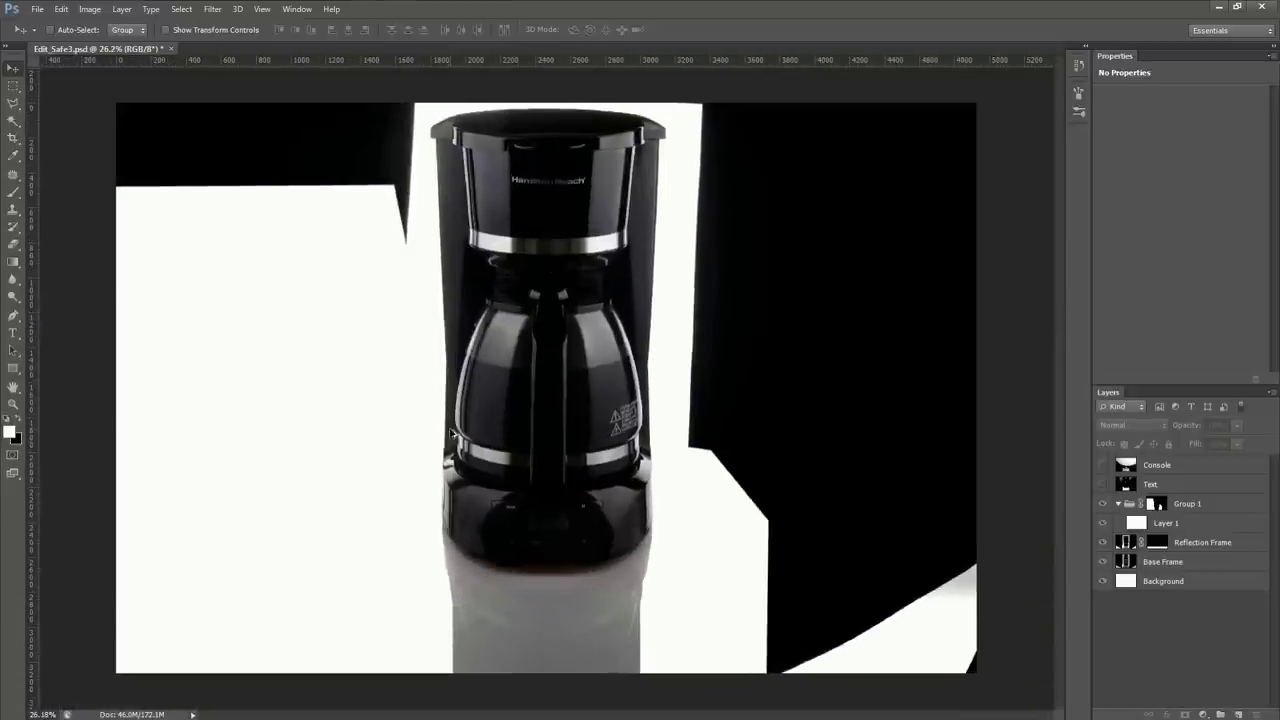
{"action": "scroll", "coordinate": [452, 433], "scroll_direction": "down", "scroll_amount": 1}
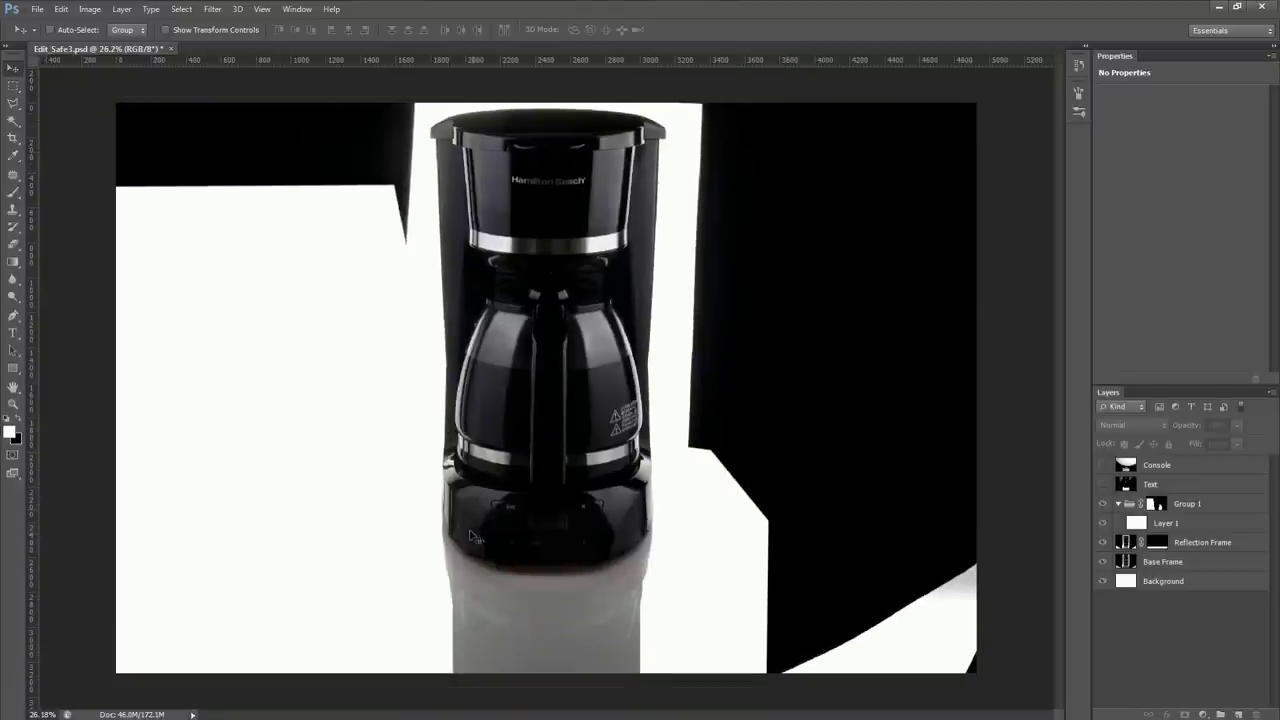
{"action": "scroll", "coordinate": [456, 528], "scroll_direction": "up", "scroll_amount": 2}
{"action": "scroll", "coordinate": [456, 528], "scroll_direction": "down", "scroll_amount": 1}
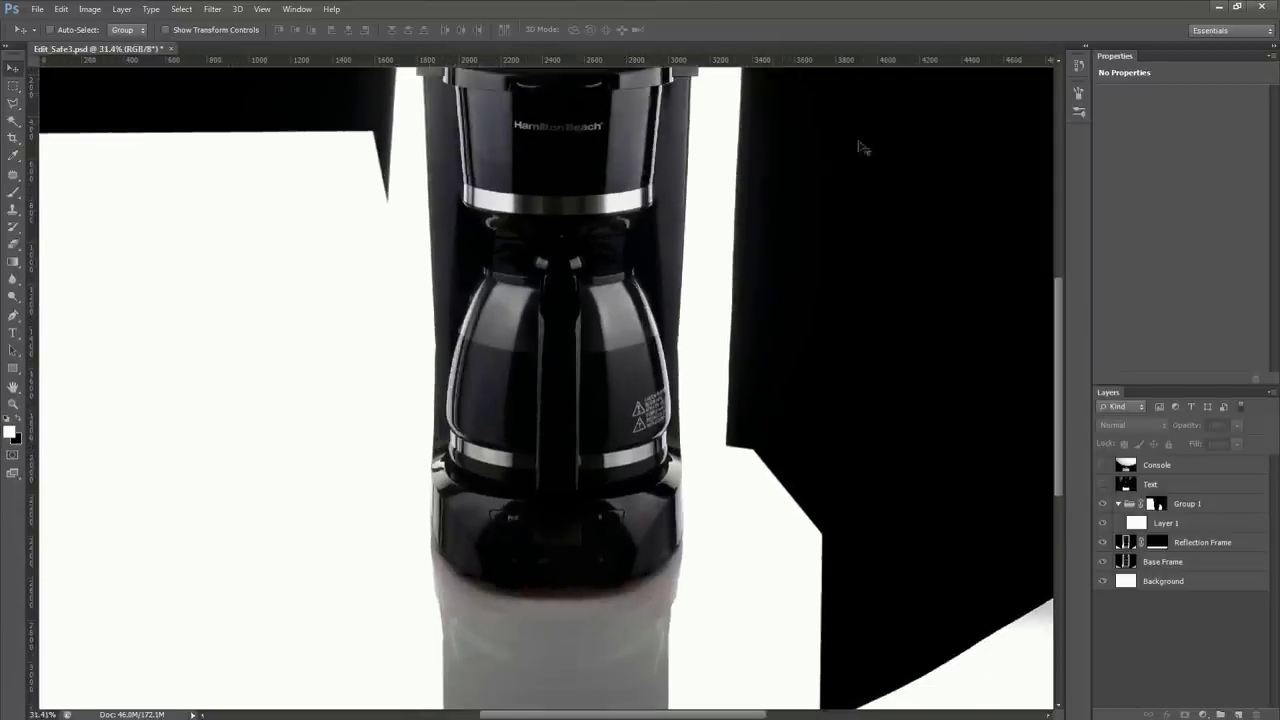
{"action": "scroll", "coordinate": [518, 332], "scroll_direction": "down", "scroll_amount": 2}
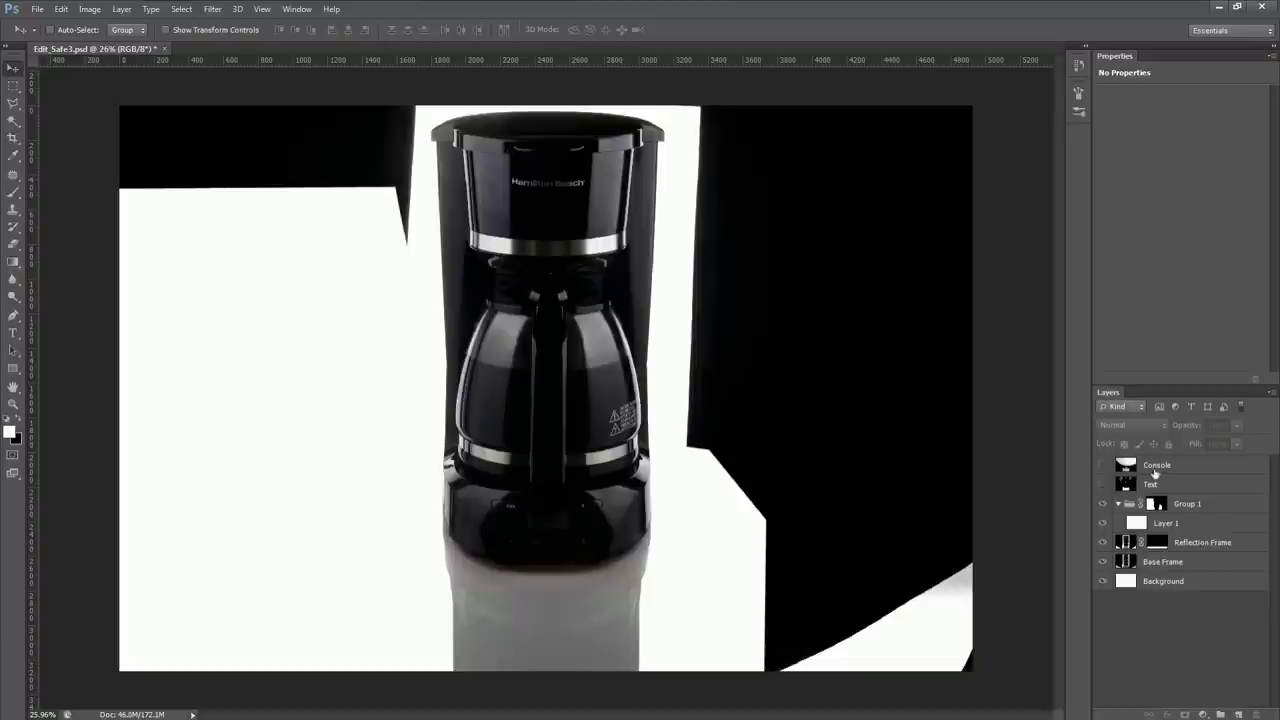
{"action": "left_click", "coordinate": [1154, 502]}
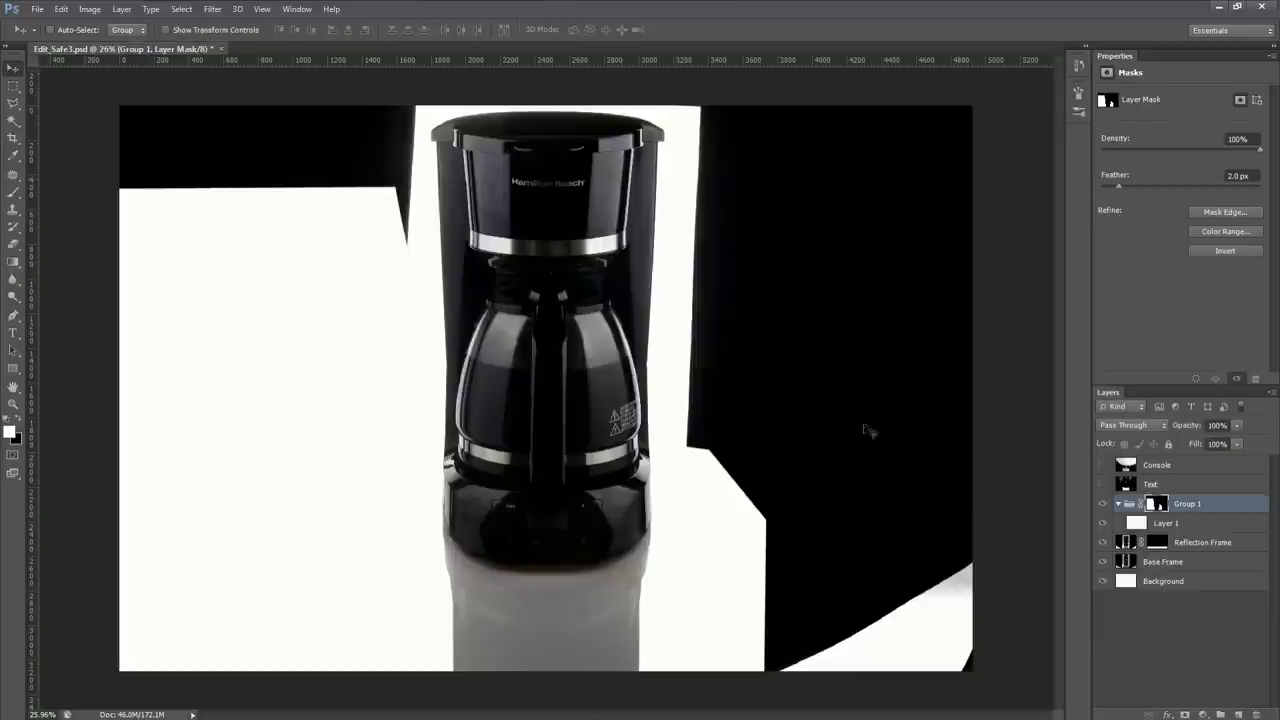
Outline the coffee maker and reflection with the Polygonal Lasso, invert the selection, fill the Group 1 mask with white there, and deselect
{"action": "key", "text": "l"}
{"action": "left_click", "coordinate": [676, 121]}
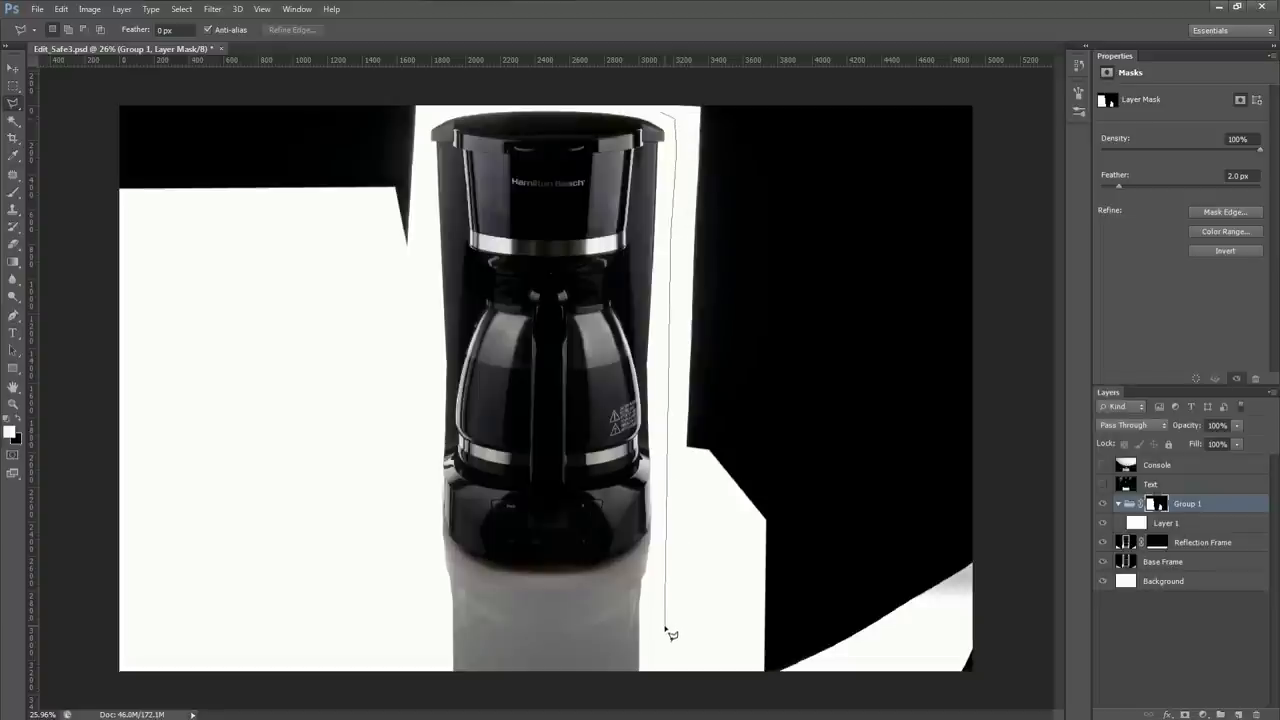
{"action": "left_click", "coordinate": [438, 689]}
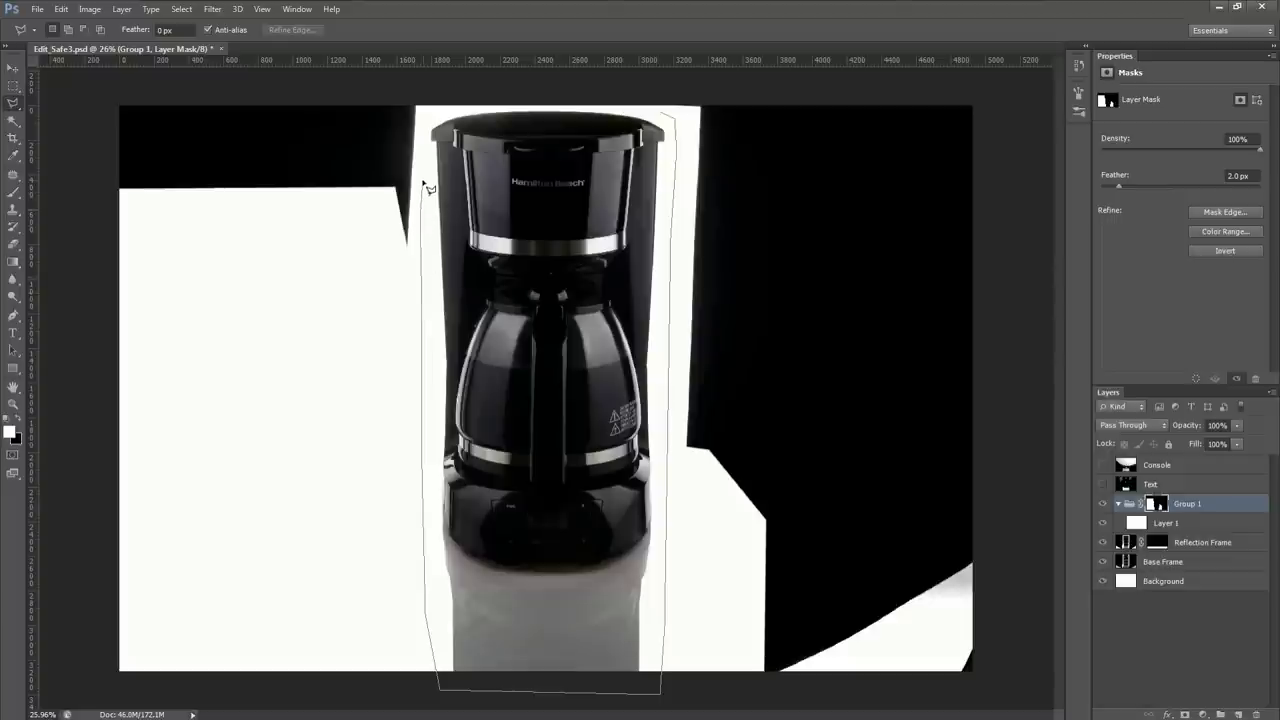
{"action": "left_click", "coordinate": [430, 117]}
{"action": "left_click", "coordinate": [668, 120]}
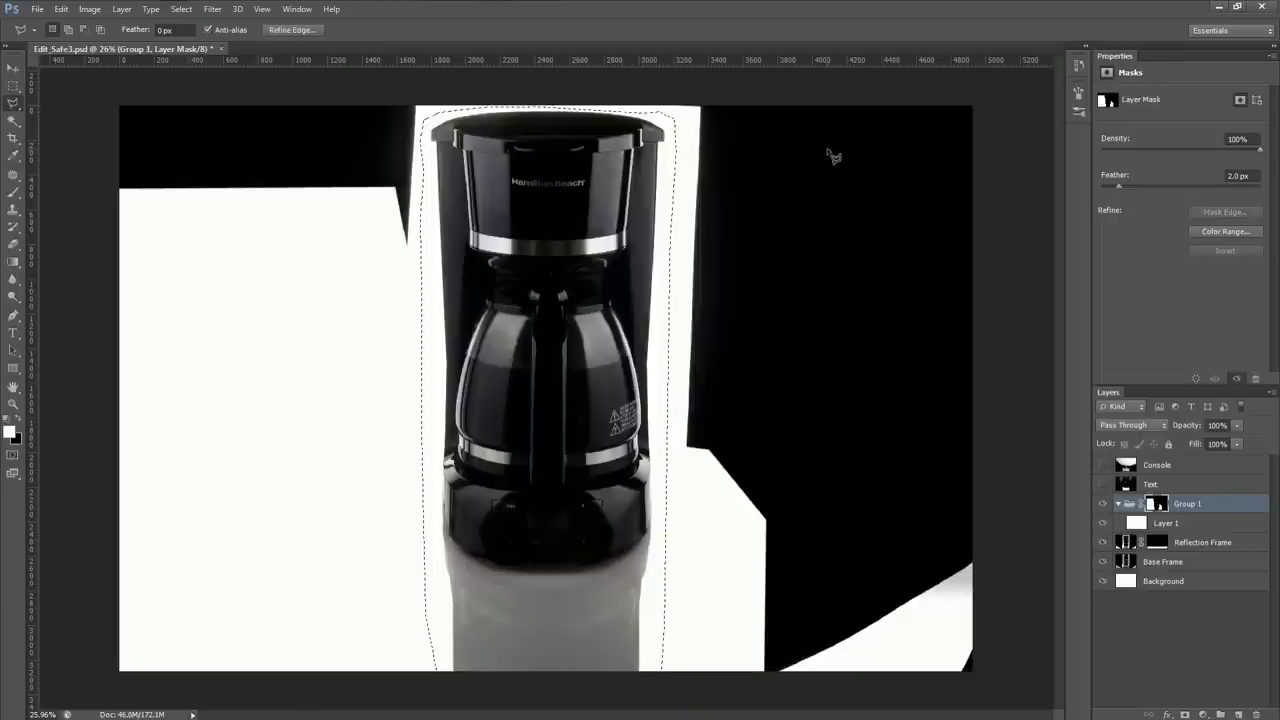
{"action": "key", "text": "ctrl+shift+i"}
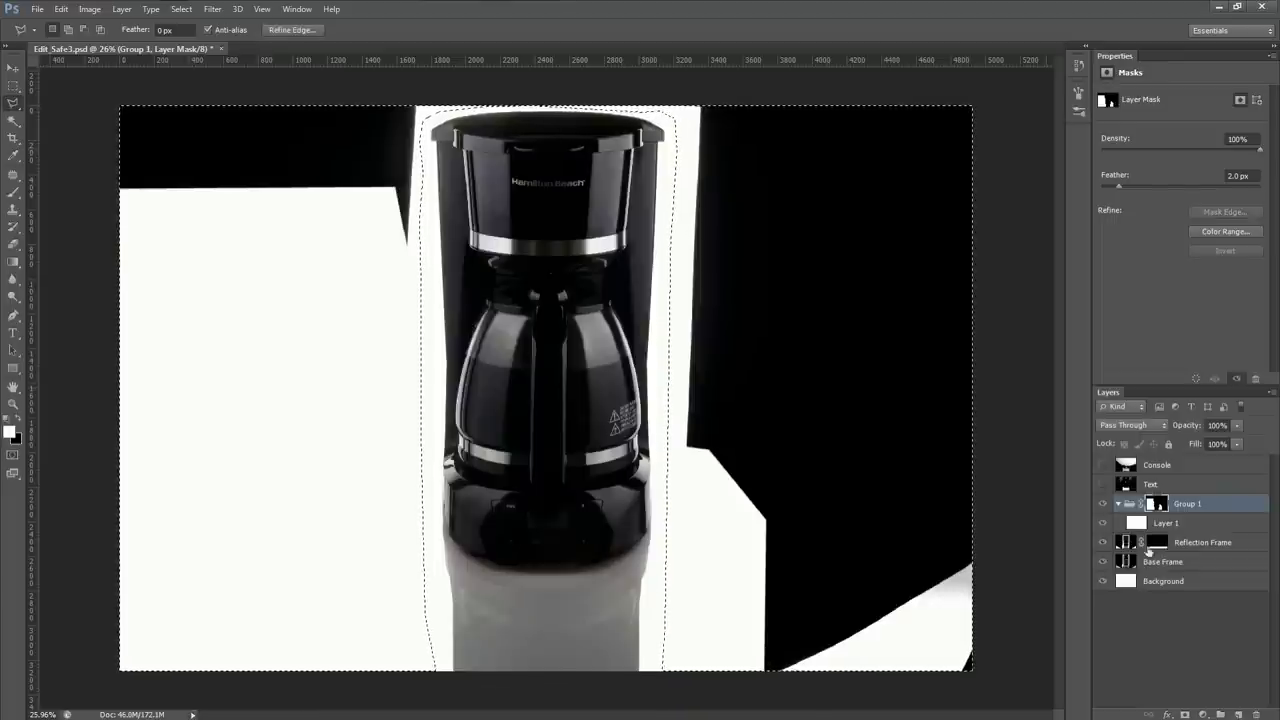
{"action": "key", "text": "alt+BackSpace"}
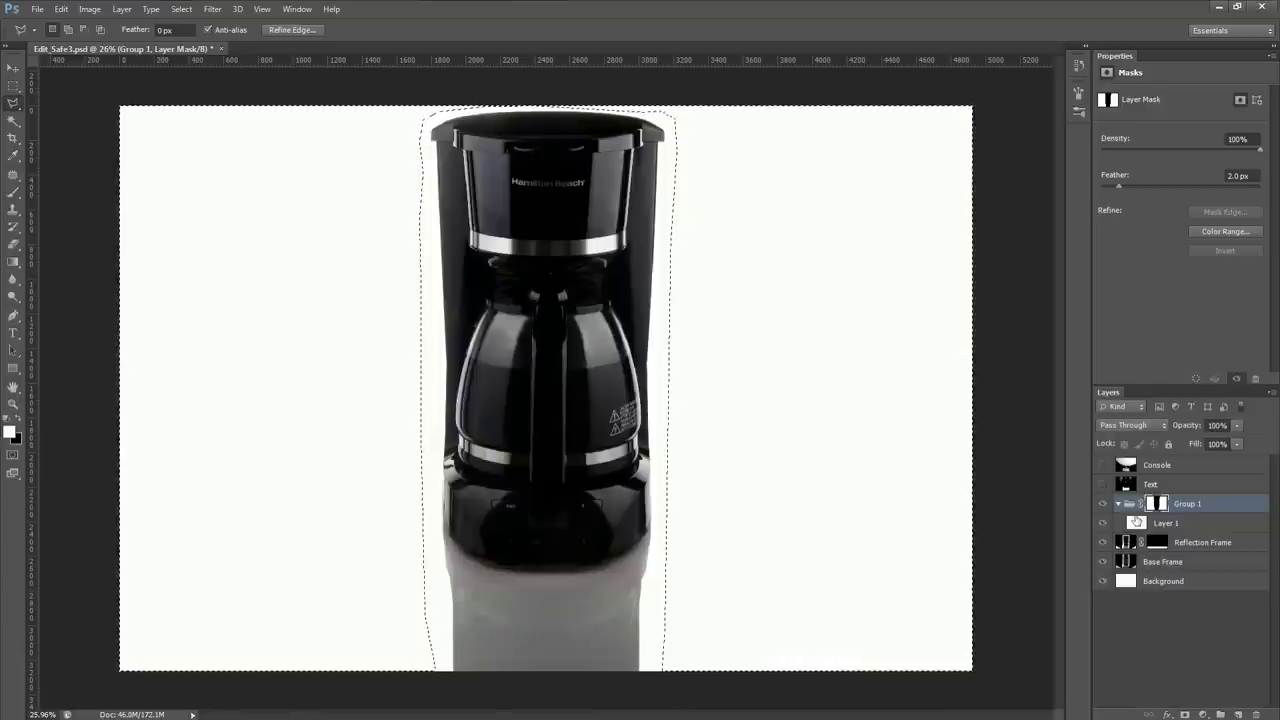
{"action": "key", "text": "ctrl+d"}
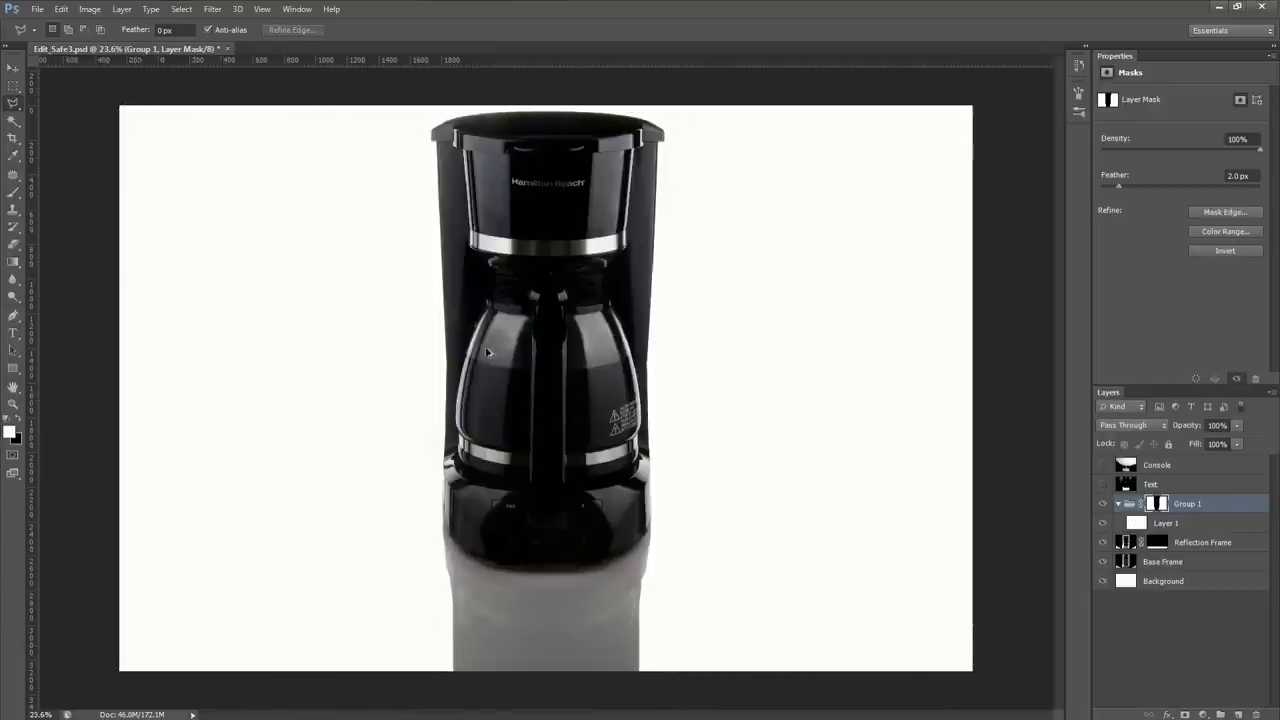
Compare the composite with and without Group 1 and examine the white surroundings at several zoom levels
{"action": "scroll", "coordinate": [500, 360], "scroll_direction": "down", "scroll_amount": 1}
{"action": "left_click", "coordinate": [1102, 504]}
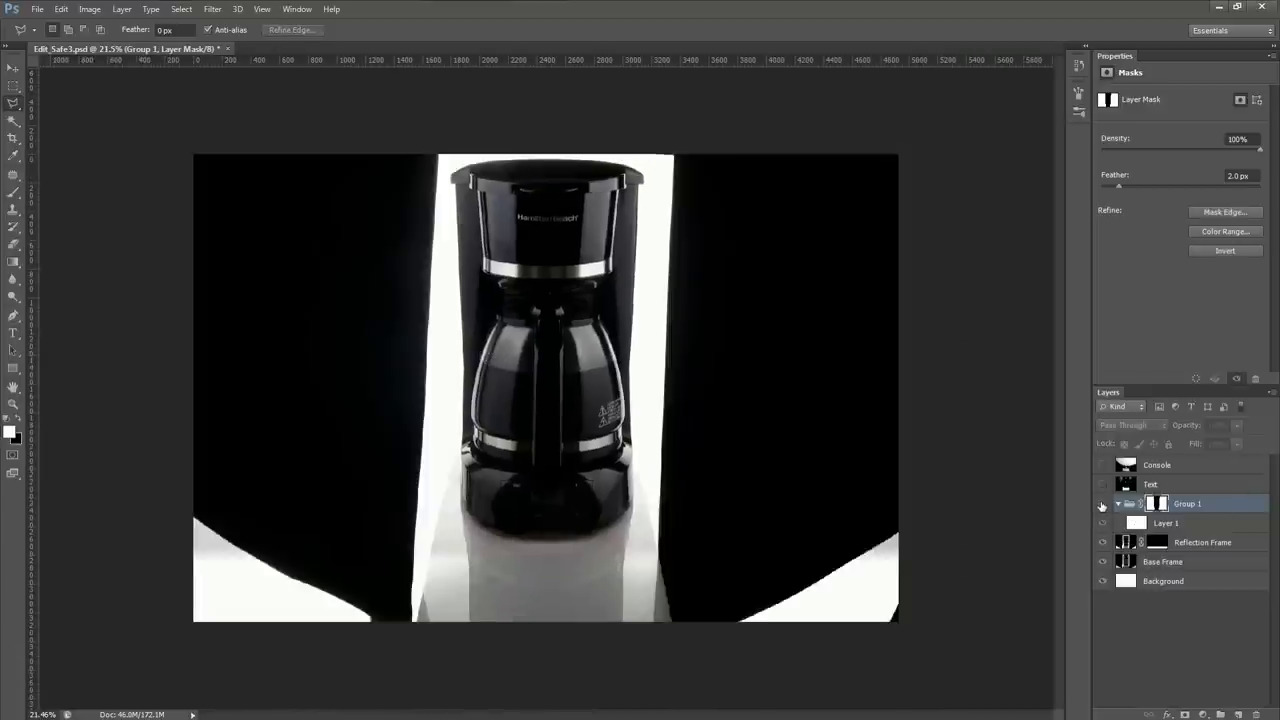
{"action": "left_click", "coordinate": [1102, 504]}
{"action": "left_click", "coordinate": [1102, 504]}
{"action": "left_click", "coordinate": [1102, 504]}
{"action": "scroll", "coordinate": [590, 512], "scroll_direction": "down", "scroll_amount": 4}
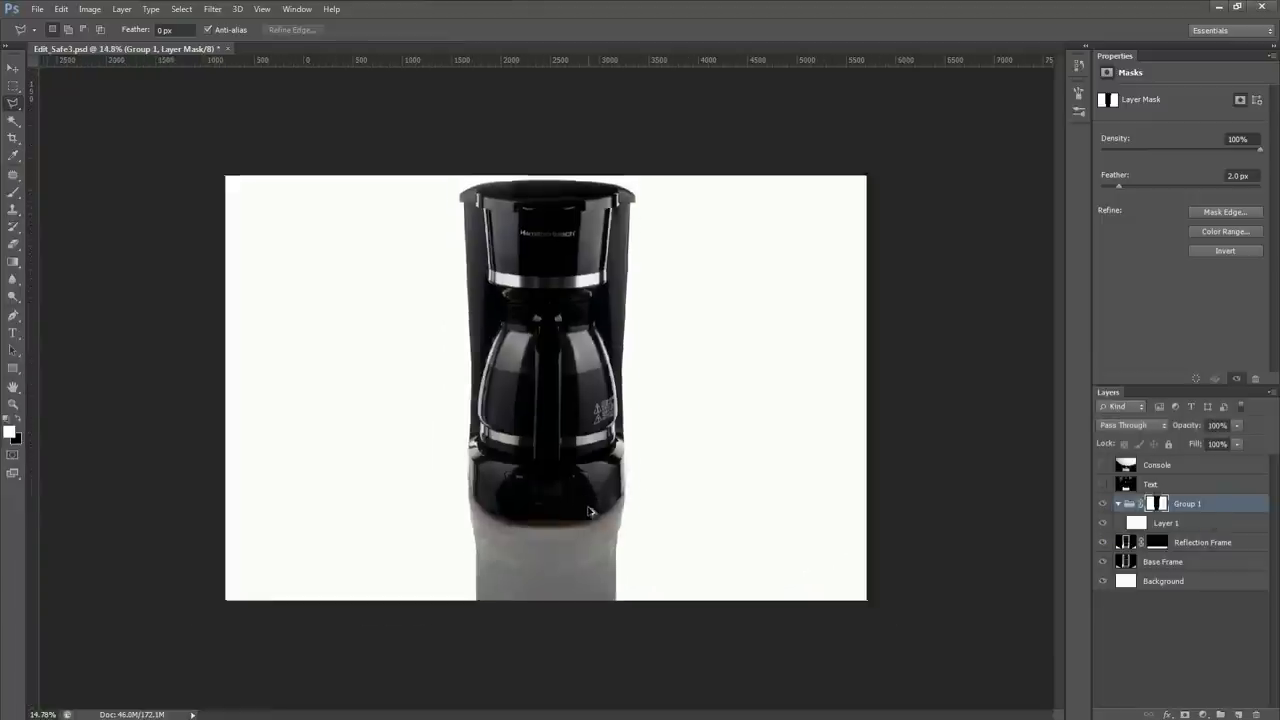
{"action": "scroll", "coordinate": [571, 522], "scroll_direction": "up", "scroll_amount": 3}
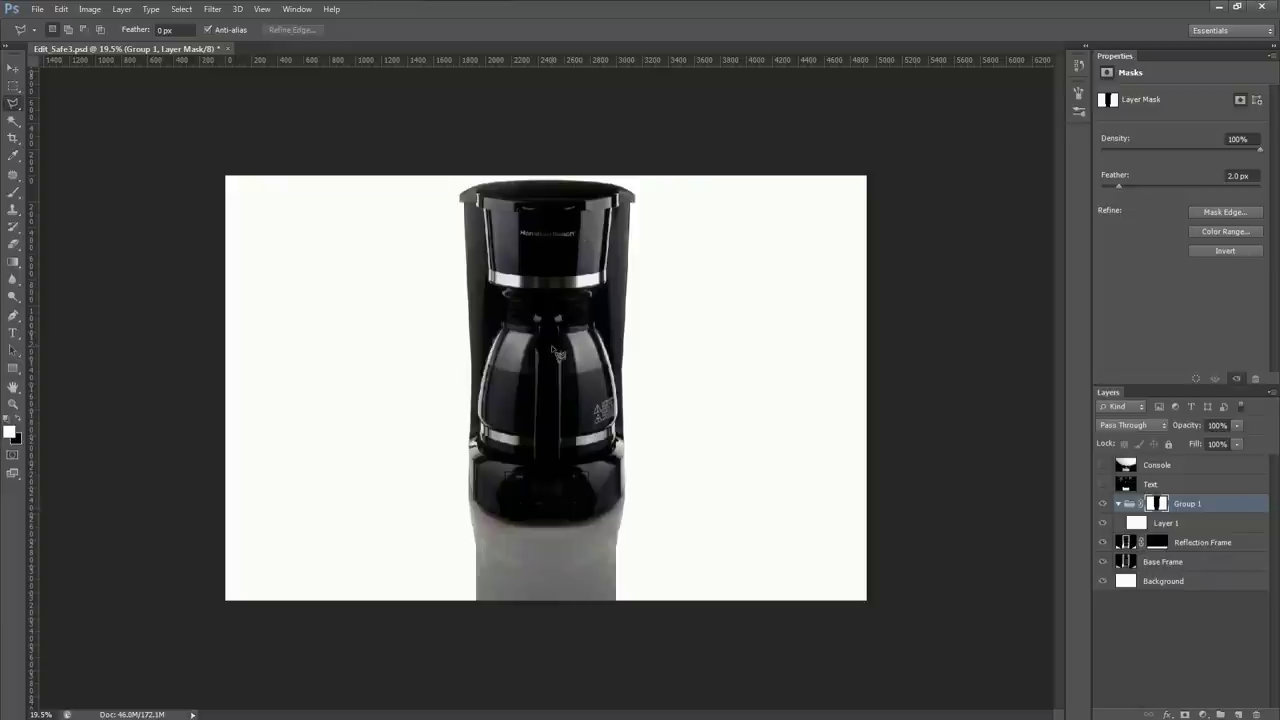
{"action": "scroll", "coordinate": [553, 350], "scroll_direction": "up", "scroll_amount": 2}
{"action": "scroll", "coordinate": [553, 350], "scroll_direction": "down", "scroll_amount": 2}
{"action": "scroll", "coordinate": [449, 420], "scroll_direction": "down", "scroll_amount": 3}
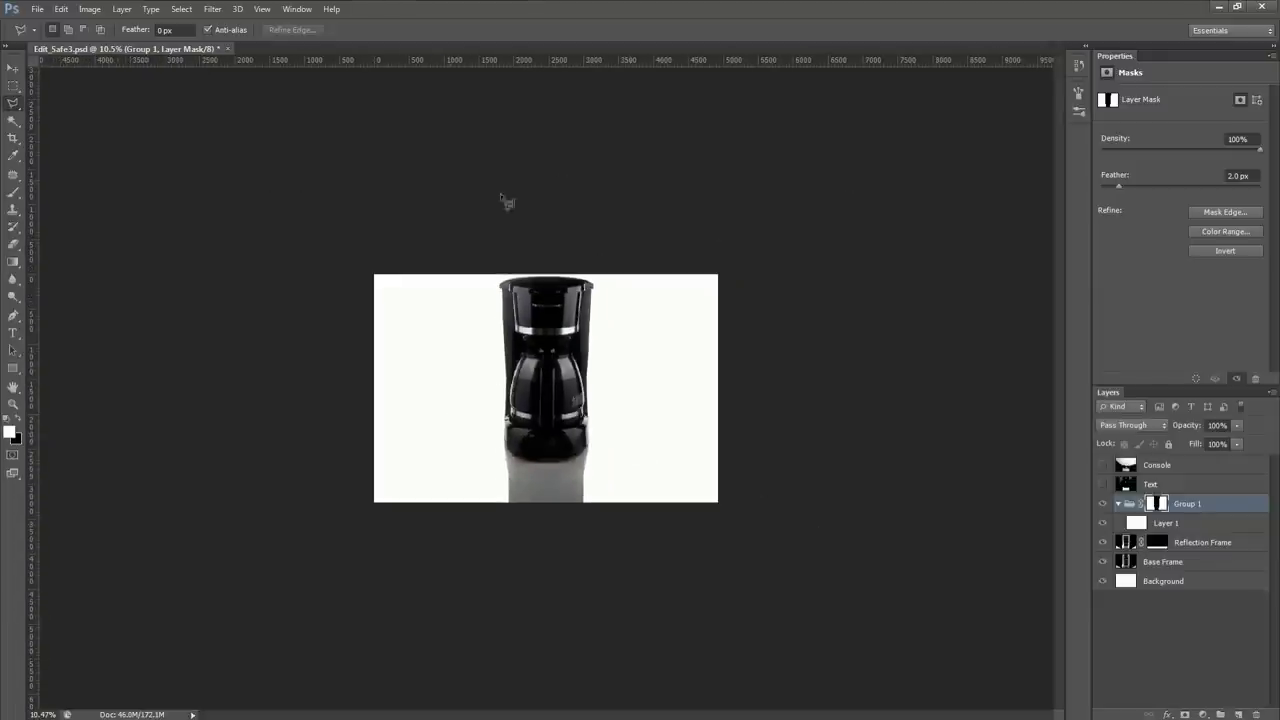
{"action": "scroll", "coordinate": [552, 415], "scroll_direction": "up", "scroll_amount": 3}
{"action": "scroll", "coordinate": [559, 523], "scroll_direction": "down", "scroll_amount": 1}
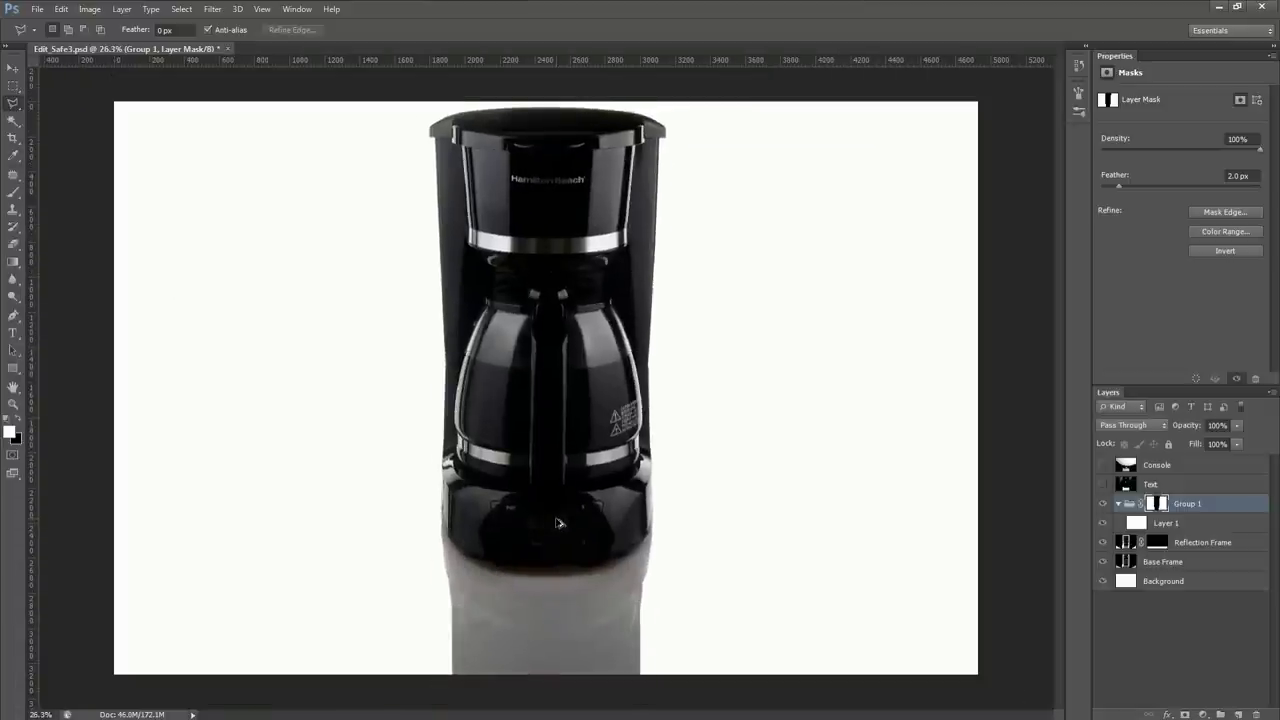
Select the Text layer and make it visible
{"action": "left_click", "coordinate": [1149, 621]}
{"action": "left_click", "coordinate": [1113, 488]}
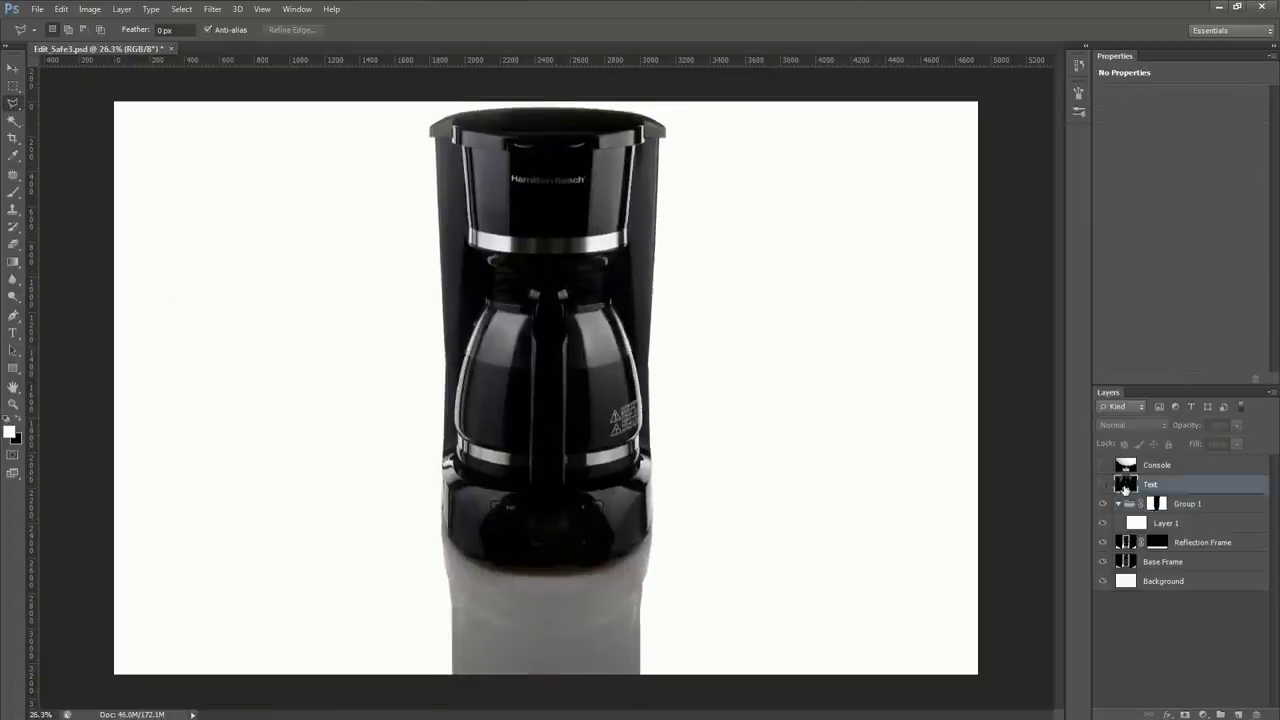
{"action": "left_click", "coordinate": [1103, 486]}
{"action": "left_click", "coordinate": [1103, 486]}
{"action": "left_click", "coordinate": [1103, 486]}
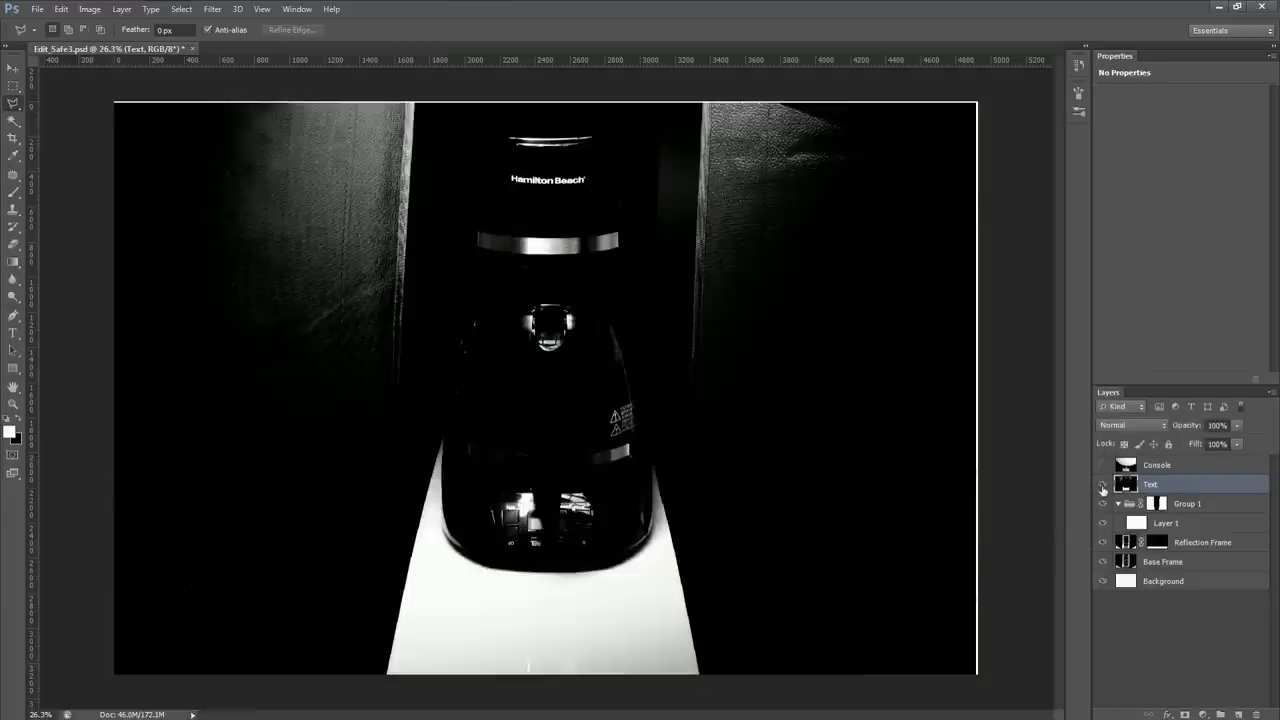
{"action": "scroll", "coordinate": [764, 510], "scroll_direction": "down", "scroll_amount": 3}
Set the Text layer's blend mode to Lighten and compare the image with and without the layer
{"action": "left_click", "coordinate": [1124, 425]}
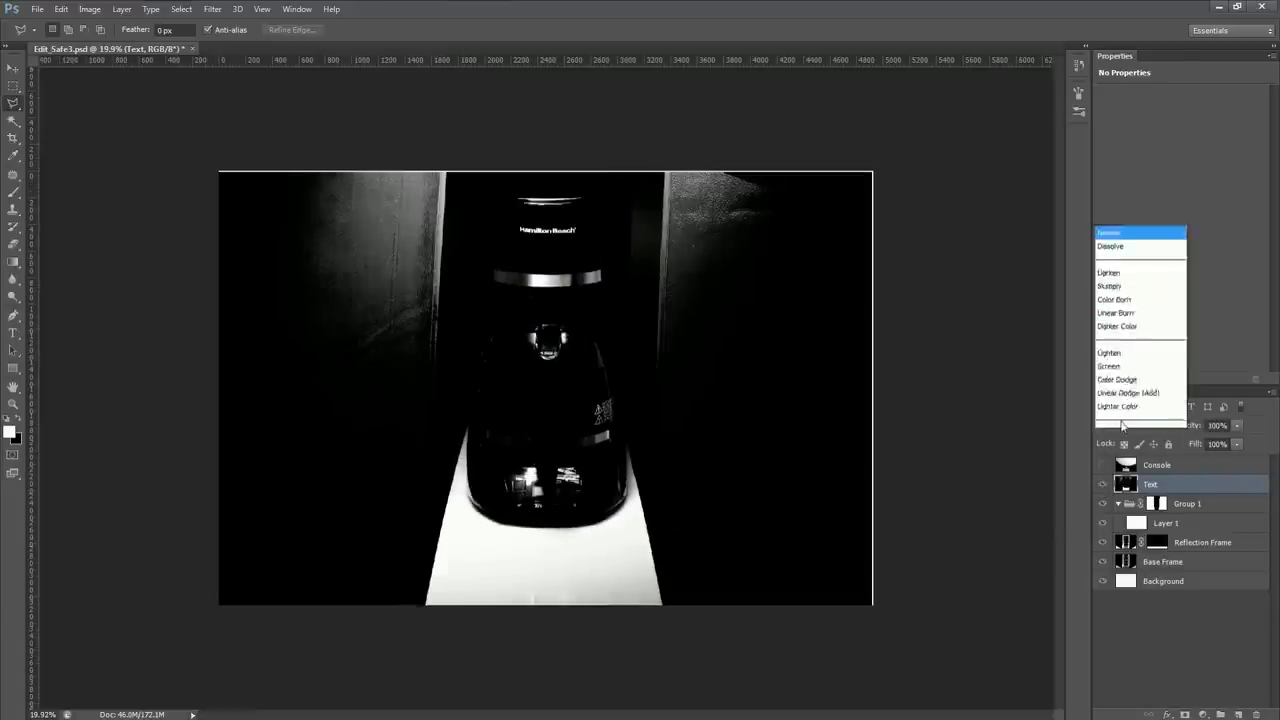
{"action": "left_click", "coordinate": [1120, 126]}
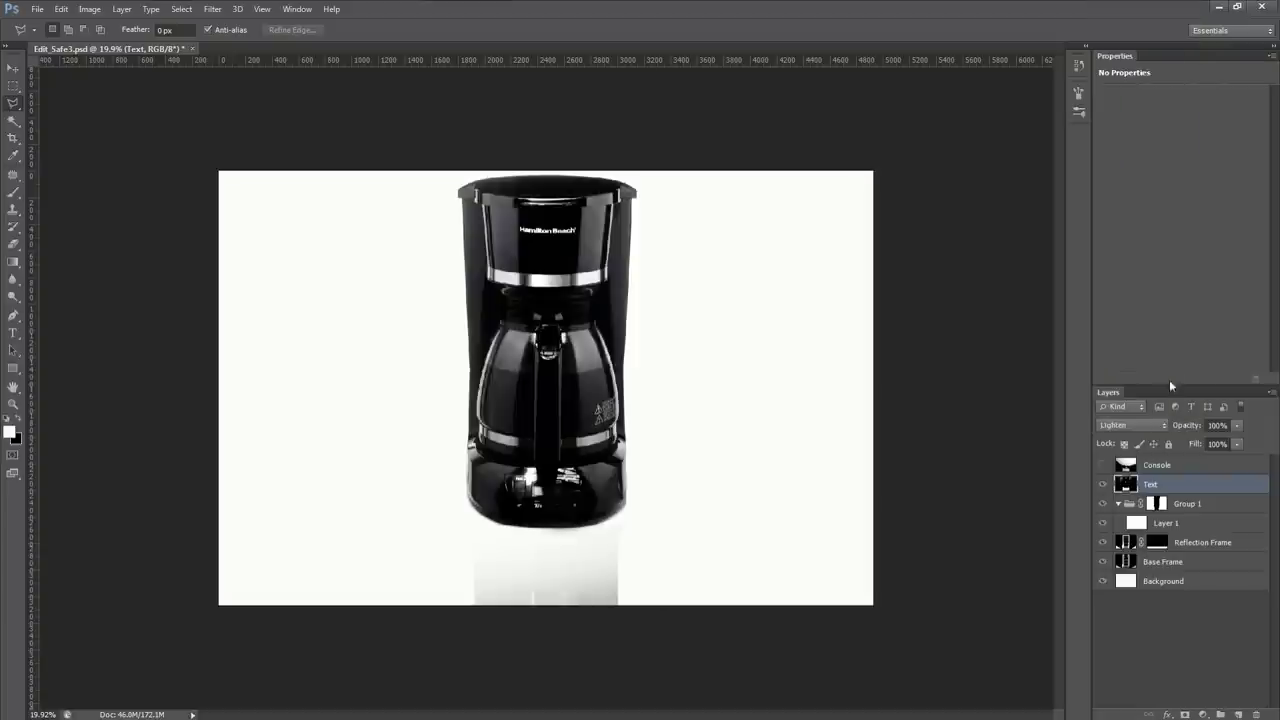
{"action": "left_click", "coordinate": [1104, 486]}
{"action": "left_click", "coordinate": [1104, 486]}
{"action": "left_click", "coordinate": [1104, 486]}
{"action": "left_click", "coordinate": [1104, 486]}
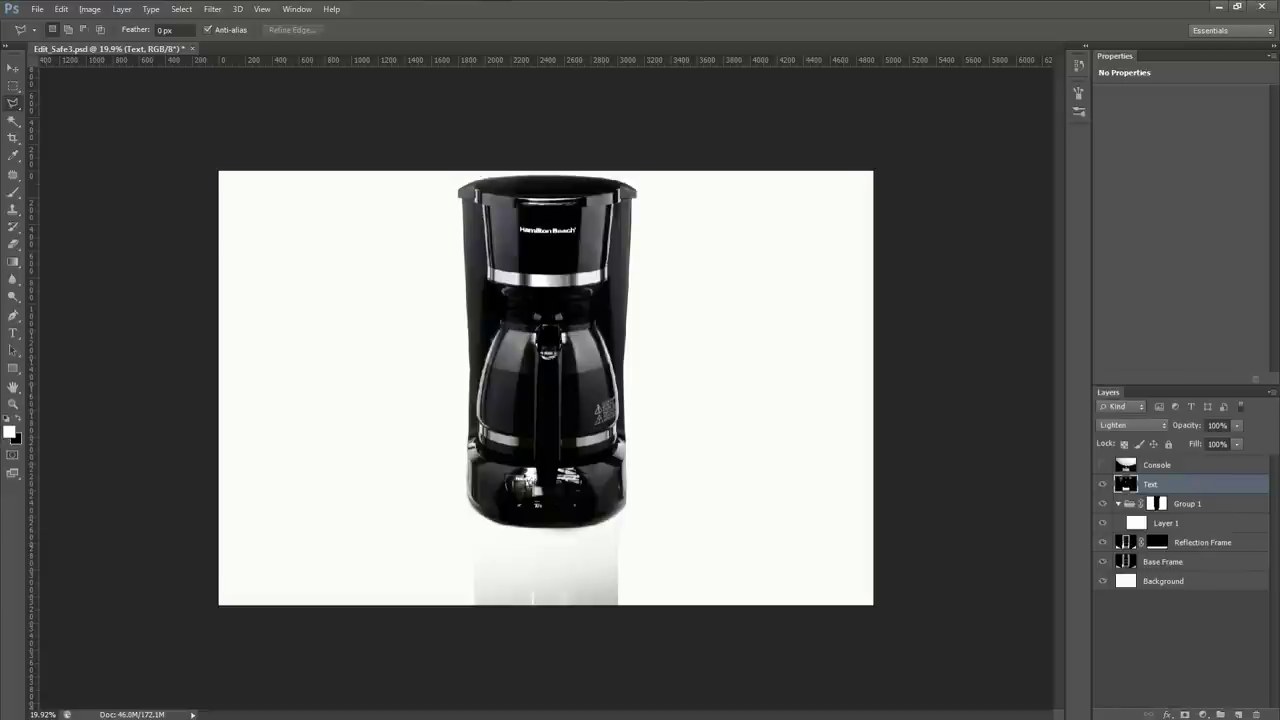
Hide the Text layer behind a black mask and paint white over the Hamilton Beach logo to reveal it
{"action": "left_click", "coordinate": [1184, 714]}
{"action": "key", "text": "ctrl+i"}
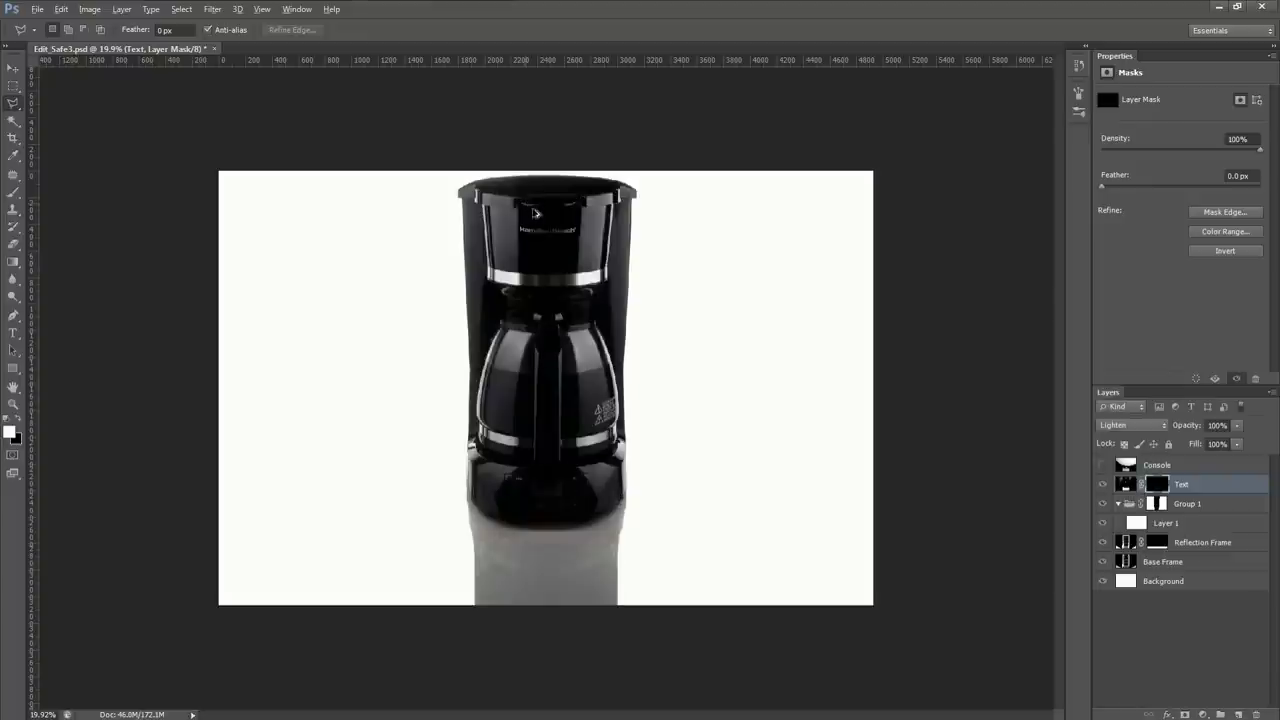
{"action": "key", "text": "v"}
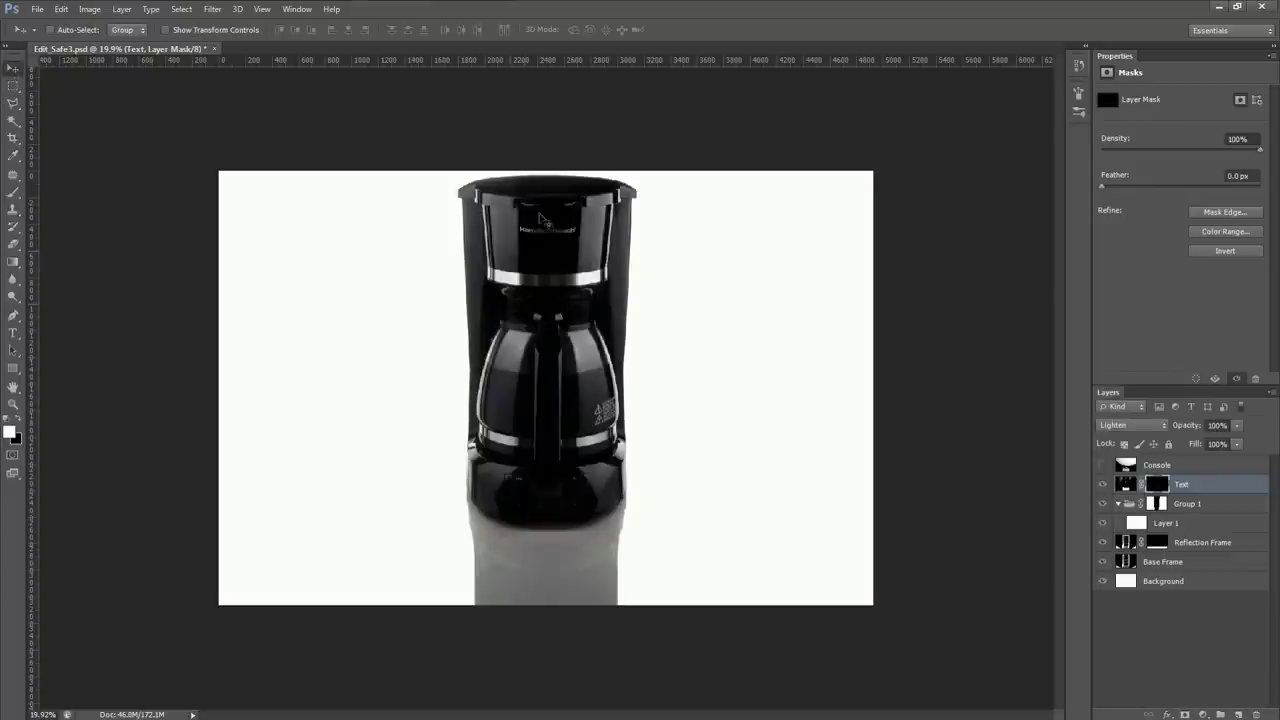
{"action": "scroll", "coordinate": [527, 238], "scroll_direction": "up", "scroll_amount": 5}
{"action": "key", "text": "b"}
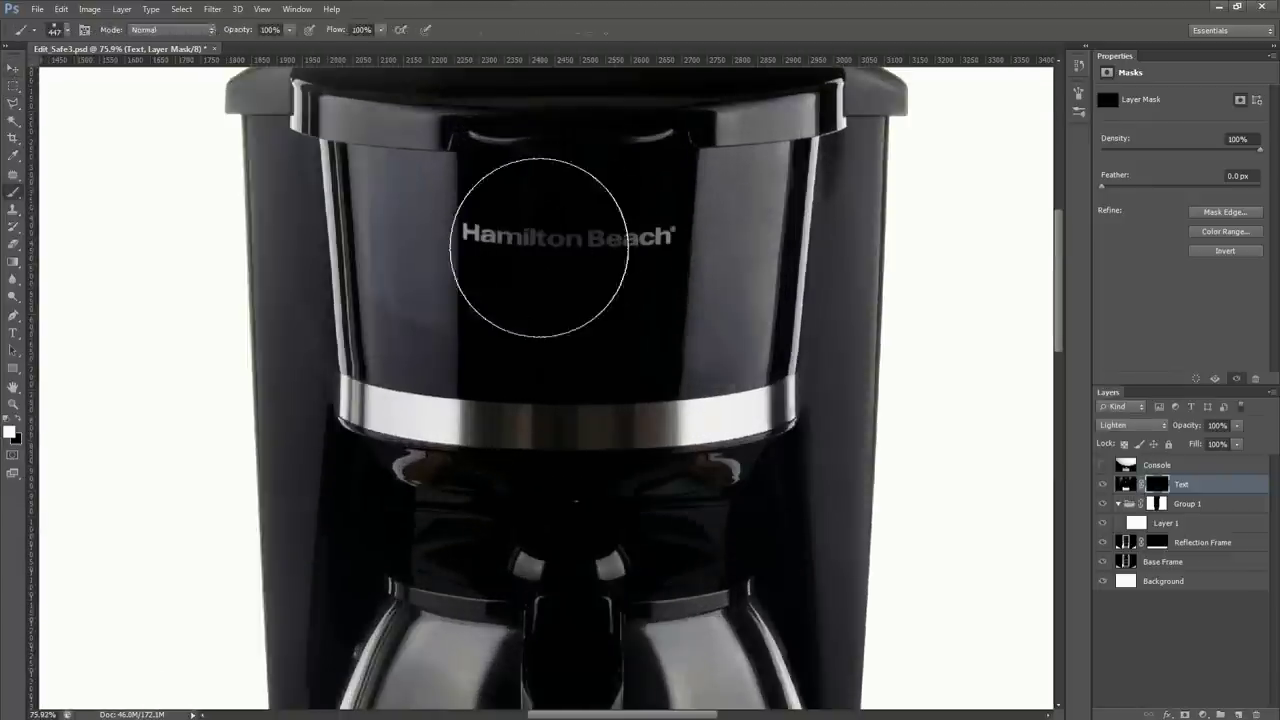
{"action": "scroll", "coordinate": [551, 260], "scroll_direction": "up", "scroll_amount": 1}
{"action": "left_click_drag", "start_coordinate": [550, 258], "coordinate": [474, 268]}
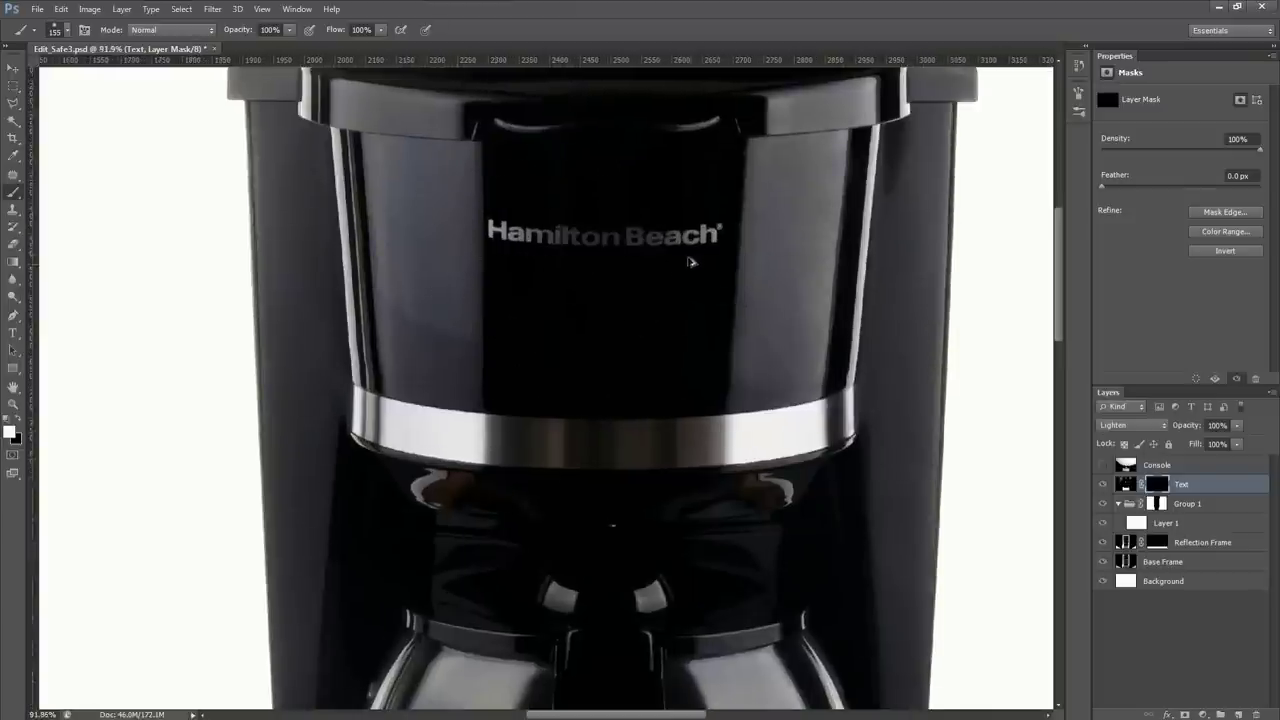
{"action": "scroll", "coordinate": [694, 263], "scroll_direction": "up", "scroll_amount": 2}
{"action": "mouse_move", "coordinate": [415, 224]}
{"action": "left_mouse_down"}
{"action": "mouse_move", "coordinate": [471, 230]}
{"action": "mouse_move", "coordinate": [737, 223]}
{"action": "left_mouse_up"}
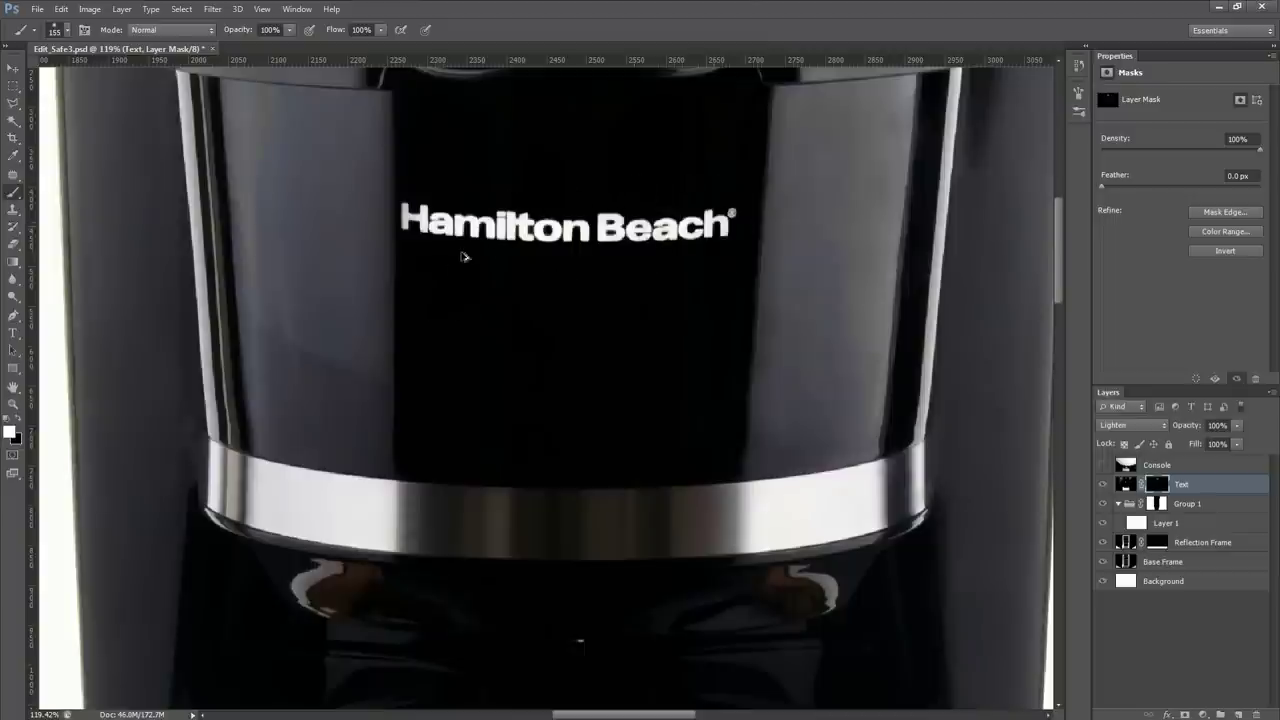
Compare the whole image with and without the Text layer to check the brightened logo
{"action": "scroll", "coordinate": [462, 258], "scroll_direction": "down", "scroll_amount": 7}
{"action": "scroll", "coordinate": [455, 245], "scroll_direction": "down", "scroll_amount": 1}
{"action": "left_click", "coordinate": [1102, 485]}
{"action": "left_click", "coordinate": [1102, 485]}
{"action": "left_click", "coordinate": [1127, 486]}
Preview the Console exposure over the control panel, add a black mask to the Console layer, and make the layer visible
{"action": "scroll", "coordinate": [568, 532], "scroll_direction": "up", "scroll_amount": 8}
{"action": "left_click_drag", "start_coordinate": [558, 544], "coordinate": [543, 494]}
{"action": "scroll", "coordinate": [460, 470], "scroll_direction": "up", "scroll_amount": 3}
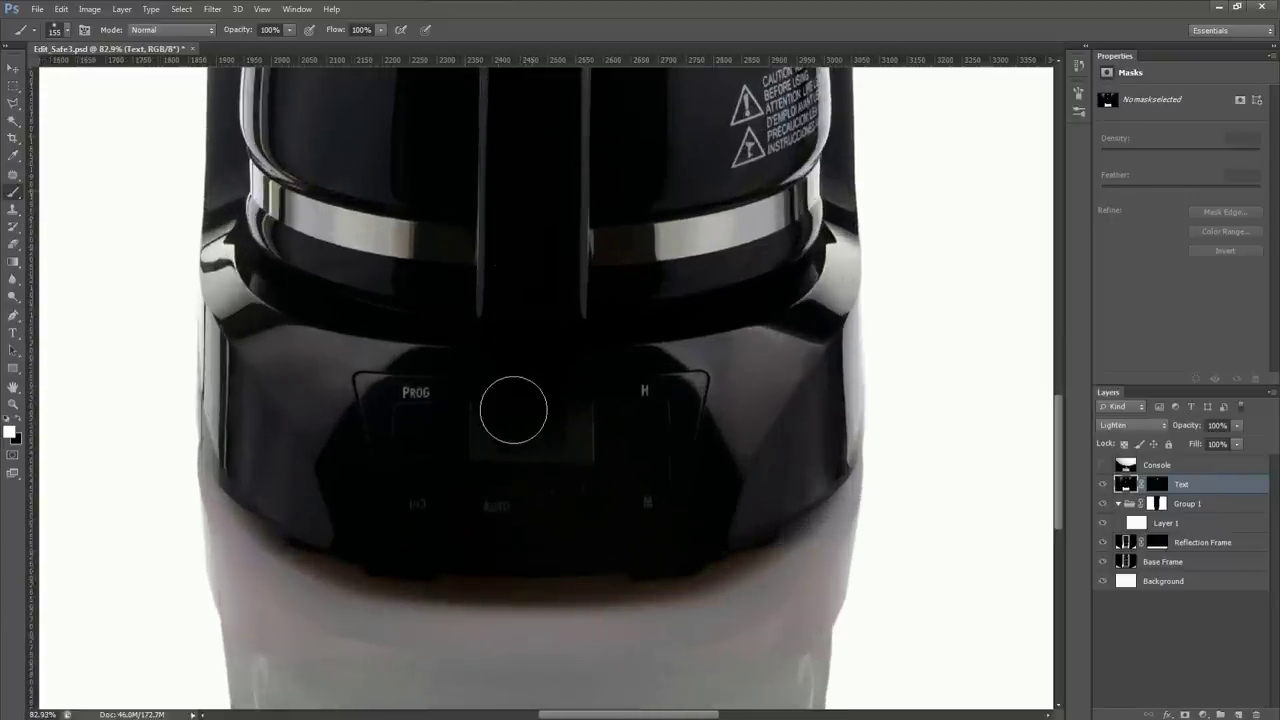
{"action": "scroll", "coordinate": [514, 406], "scroll_direction": "down", "scroll_amount": 2}
{"action": "left_click", "coordinate": [1103, 466]}
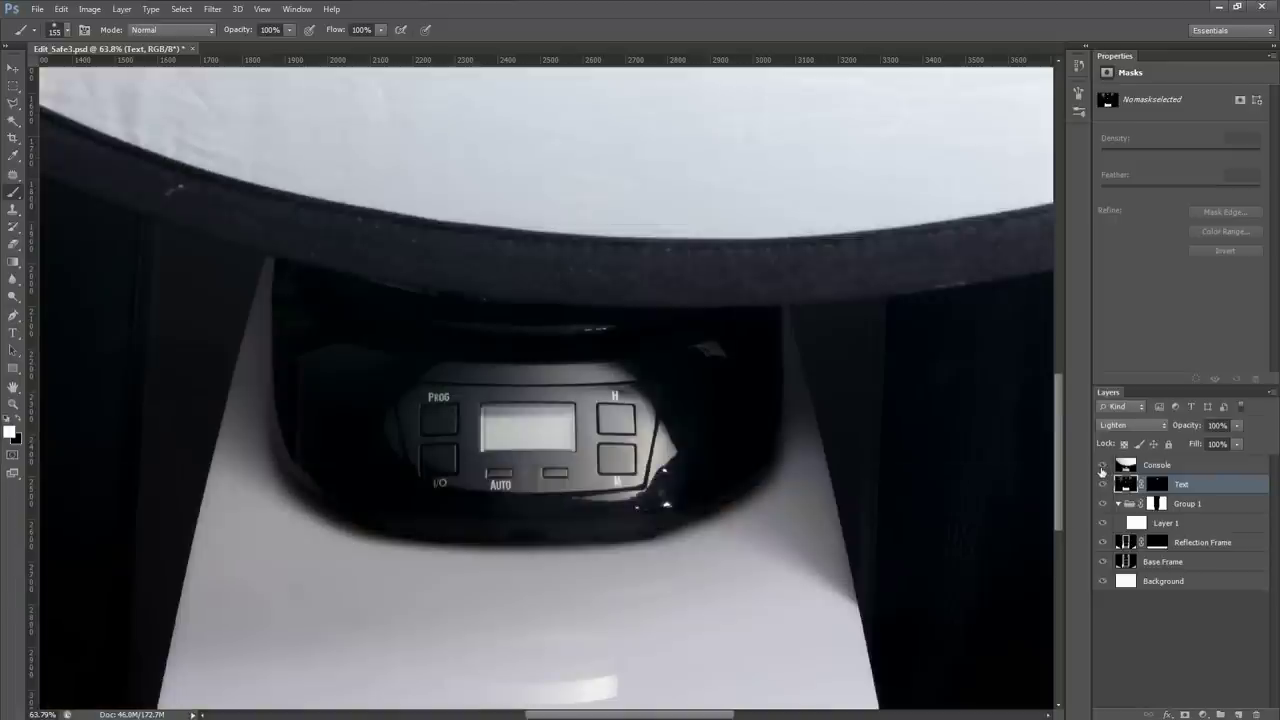
{"action": "left_click", "coordinate": [1102, 466]}
{"action": "left_click", "coordinate": [1160, 465]}
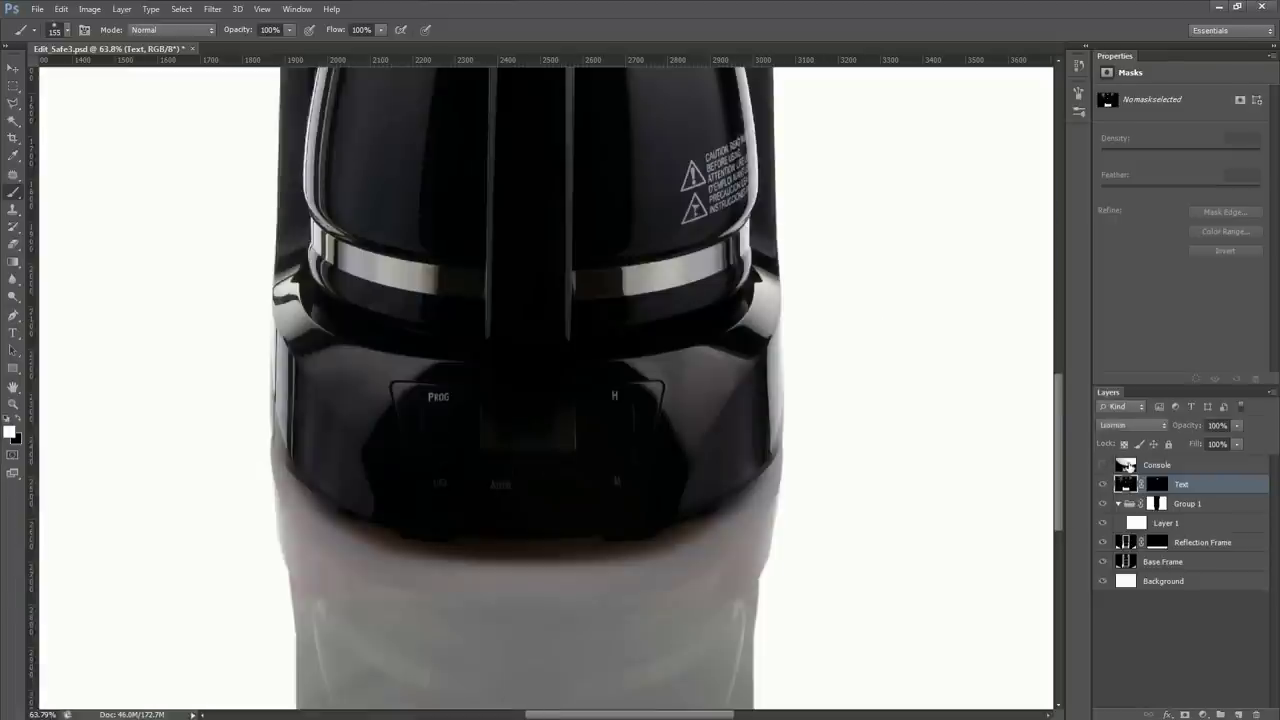
{"action": "left_click", "coordinate": [1184, 714], "text": "alt"}
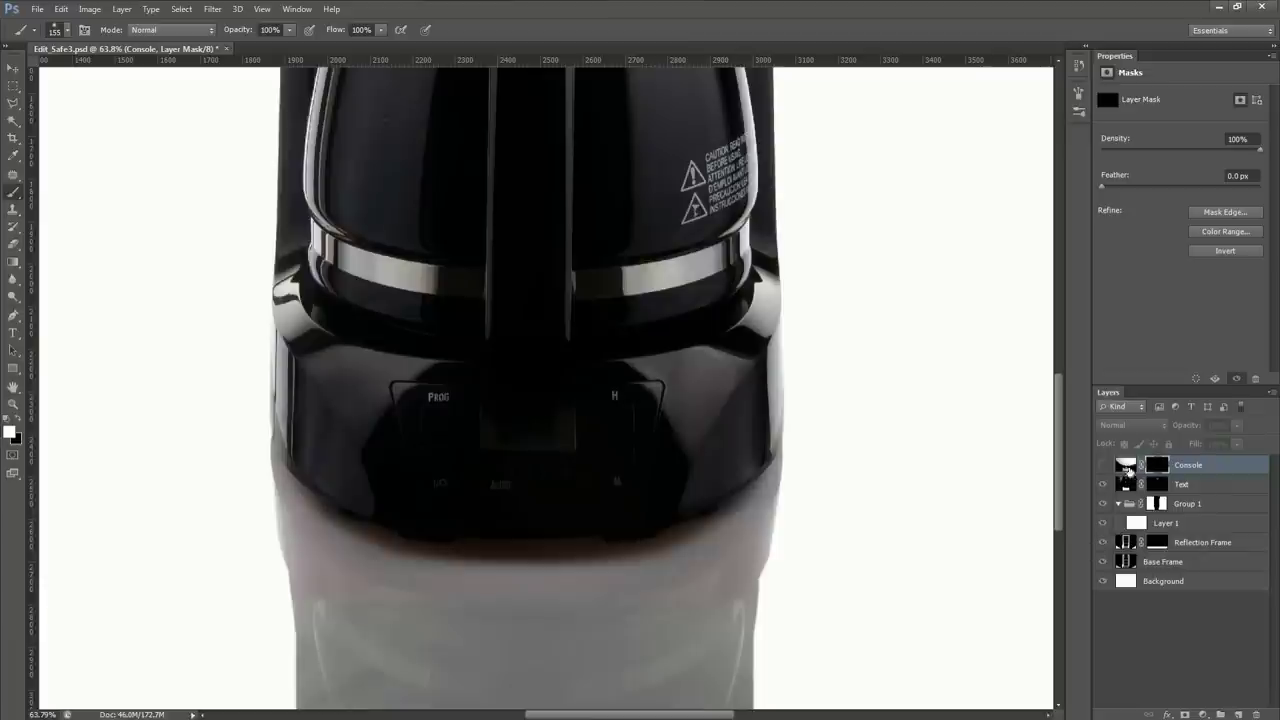
{"action": "left_click", "coordinate": [1126, 465]}
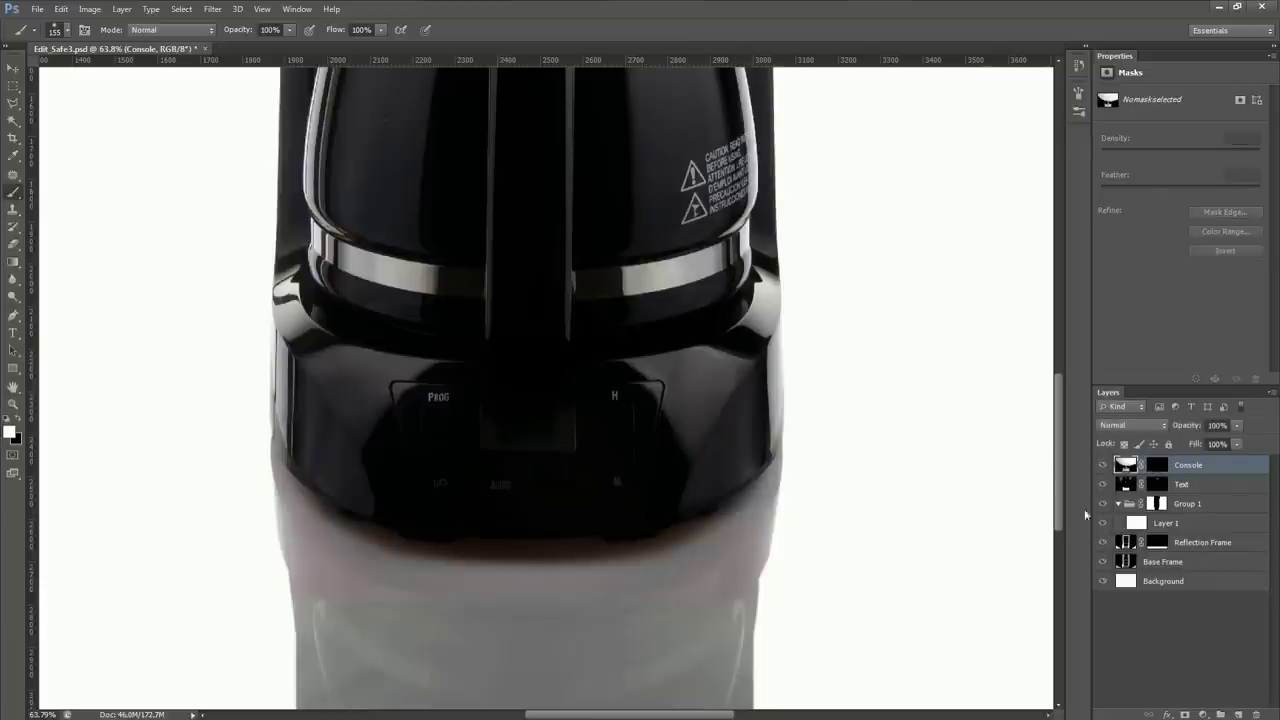
Try a white radial gradient over the display on the Console layer's image, checking it with the mask disabled and enabled
{"action": "key", "text": "g"}
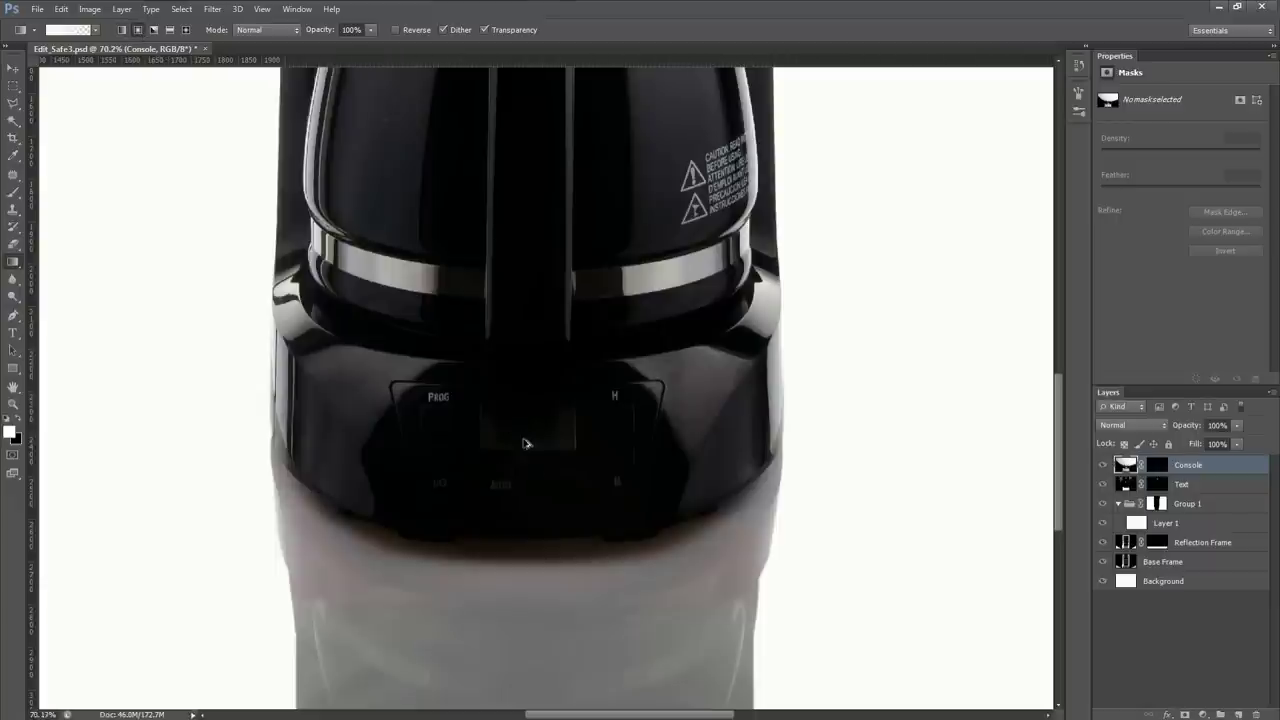
{"action": "scroll", "coordinate": [528, 433], "scroll_direction": "up", "scroll_amount": 2}
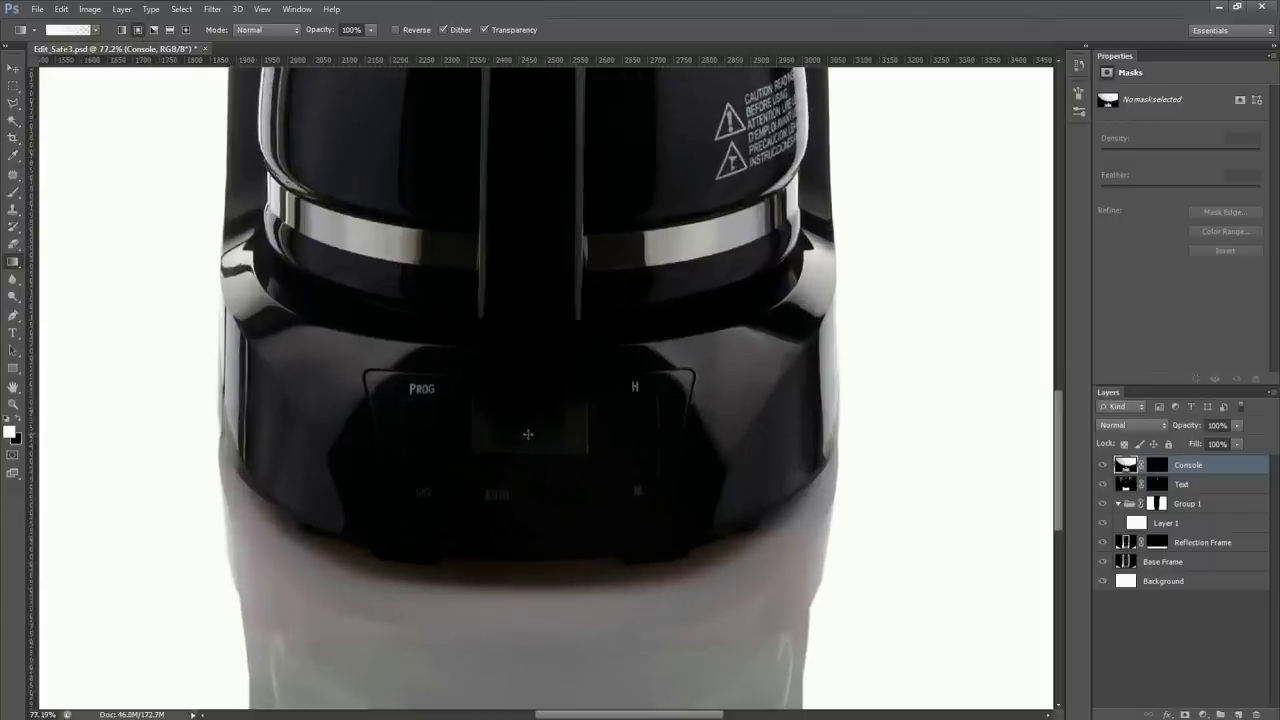
{"action": "left_click_drag", "start_coordinate": [528, 434], "coordinate": [734, 386]}
{"action": "left_click", "coordinate": [1159, 472], "text": "shift"}
{"action": "left_click", "coordinate": [1157, 472], "text": "shift"}
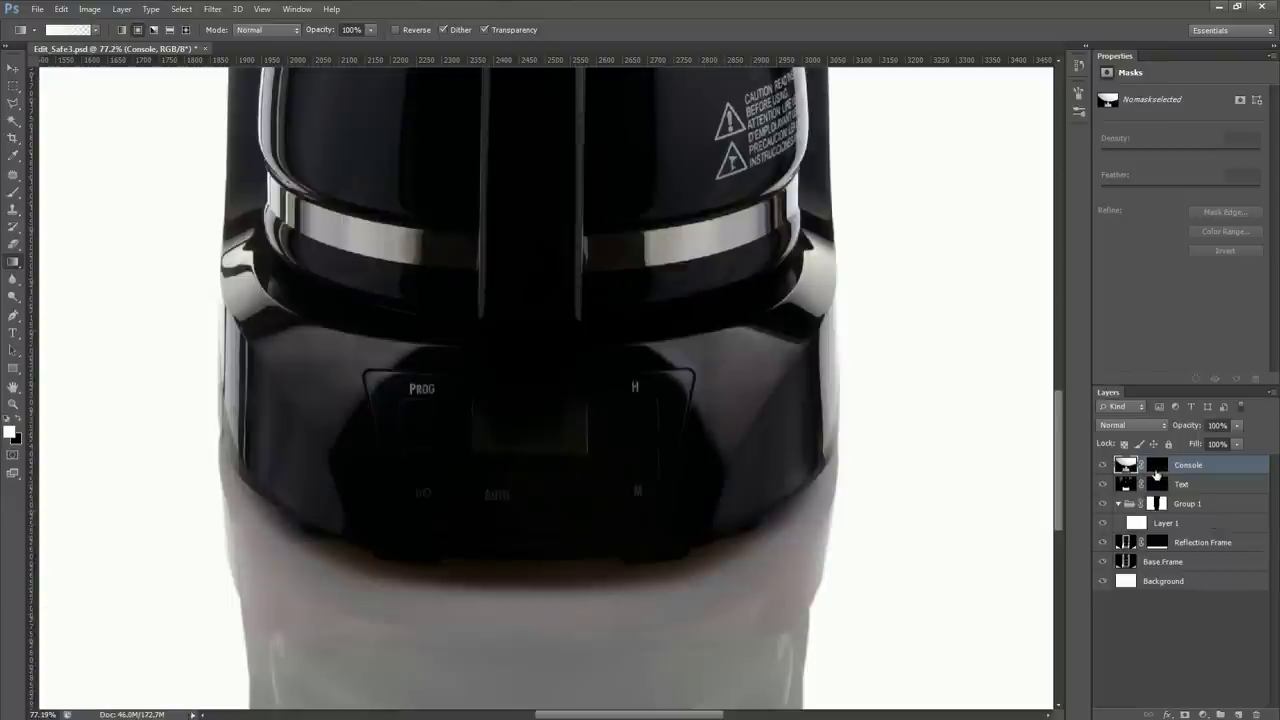
{"action": "left_click", "coordinate": [1157, 472], "text": "shift"}
{"action": "left_click", "coordinate": [1157, 472], "text": "shift"}
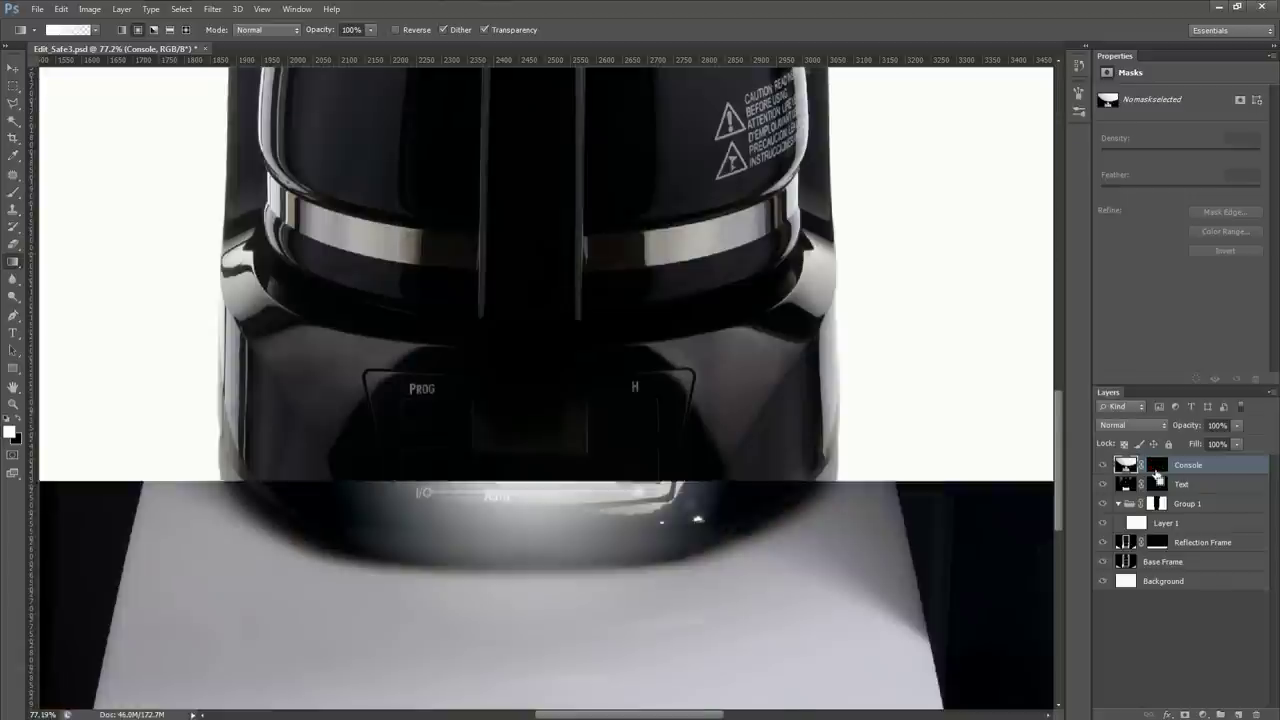
Try revealing the control panel with a white radial gradient on the Console mask, then undo it
{"action": "left_click", "coordinate": [1157, 472]}
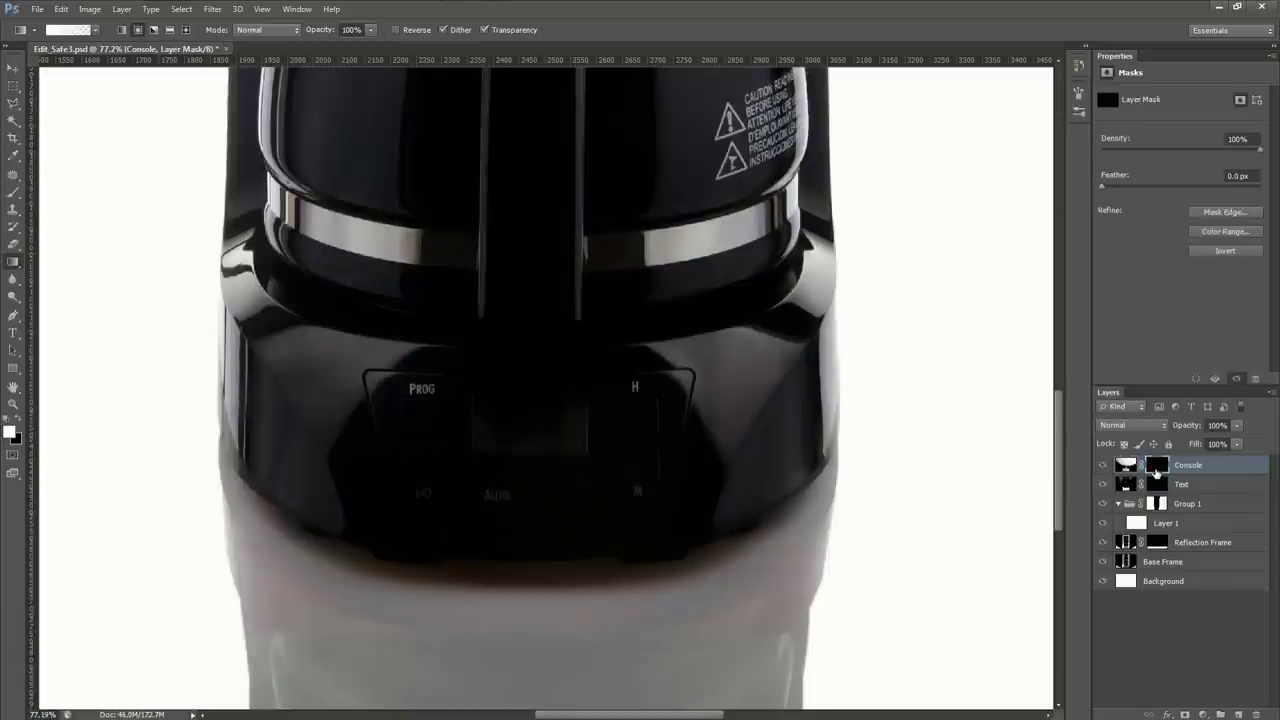
{"action": "left_click_drag", "start_coordinate": [610, 420], "coordinate": [728, 374]}
{"action": "scroll", "coordinate": [475, 477], "scroll_direction": "up", "scroll_amount": 2}
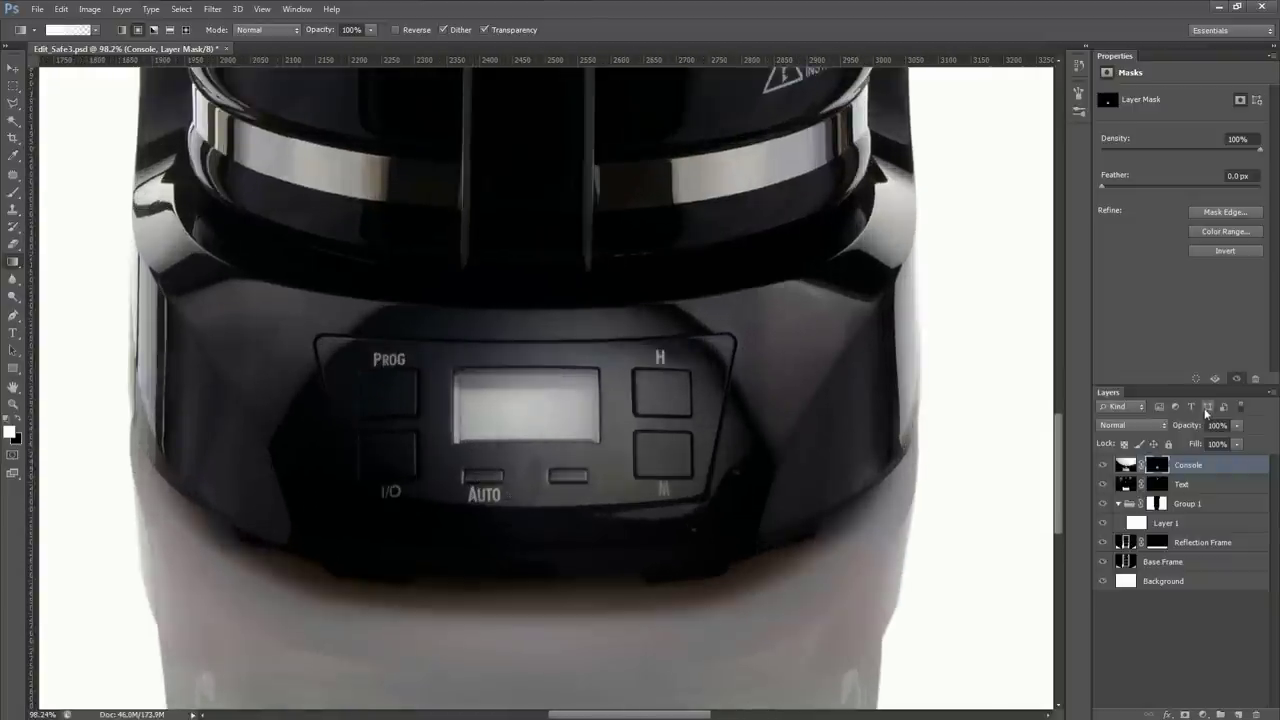
{"action": "key", "text": "ctrl+z"}
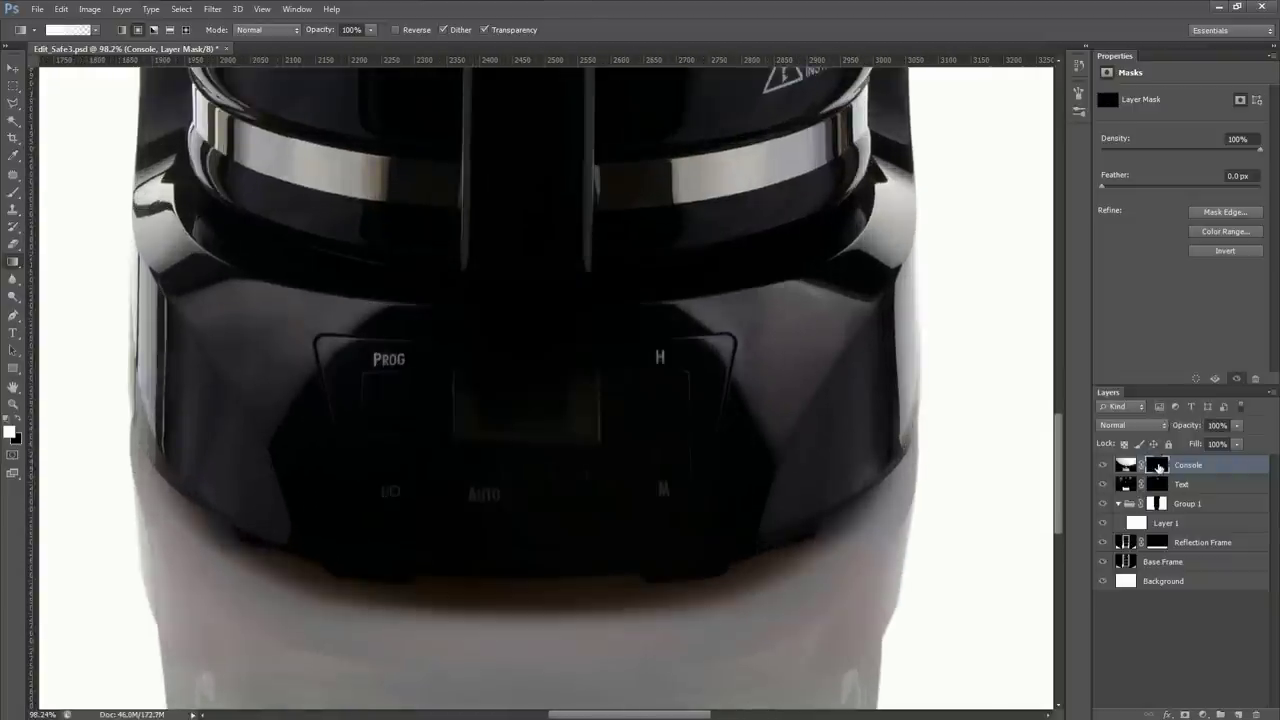
Disable the Console layer's mask and set the layer's blend mode to Difference
{"action": "left_click", "coordinate": [1157, 467], "text": "shift"}
{"action": "left_click", "coordinate": [1126, 465]}
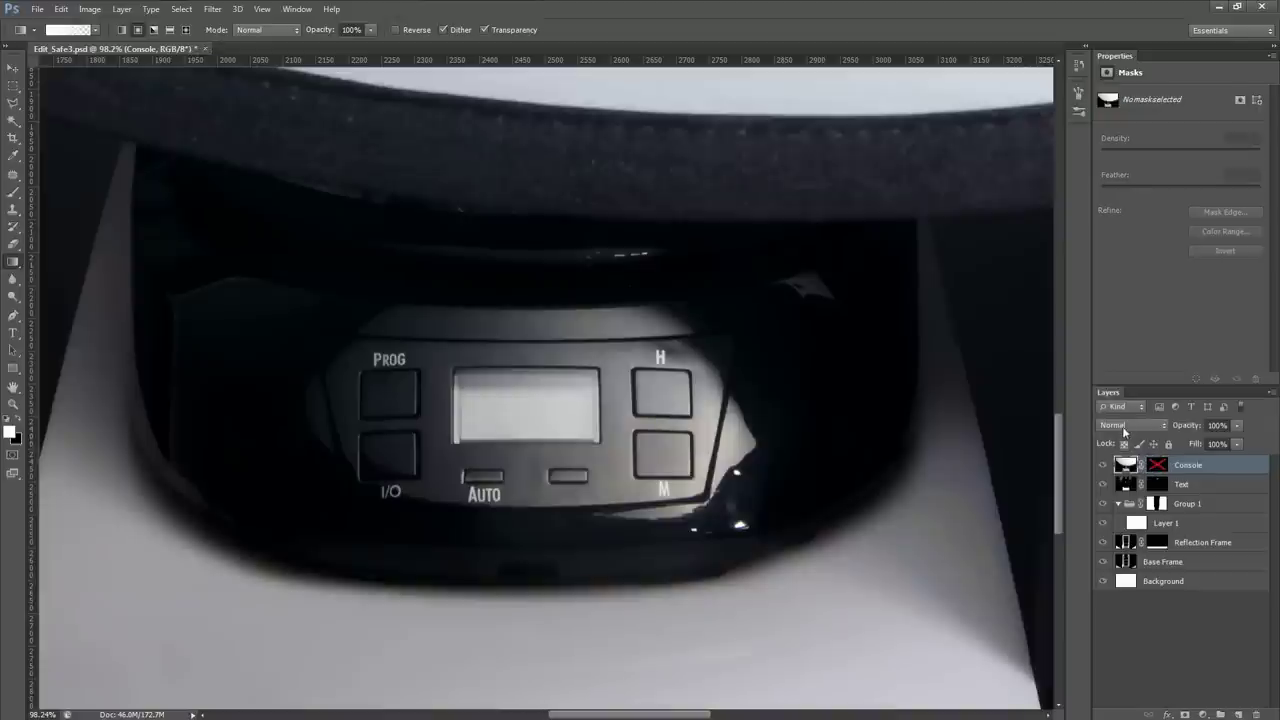
{"action": "left_click", "coordinate": [1130, 425]}
{"action": "left_click", "coordinate": [1114, 314]}
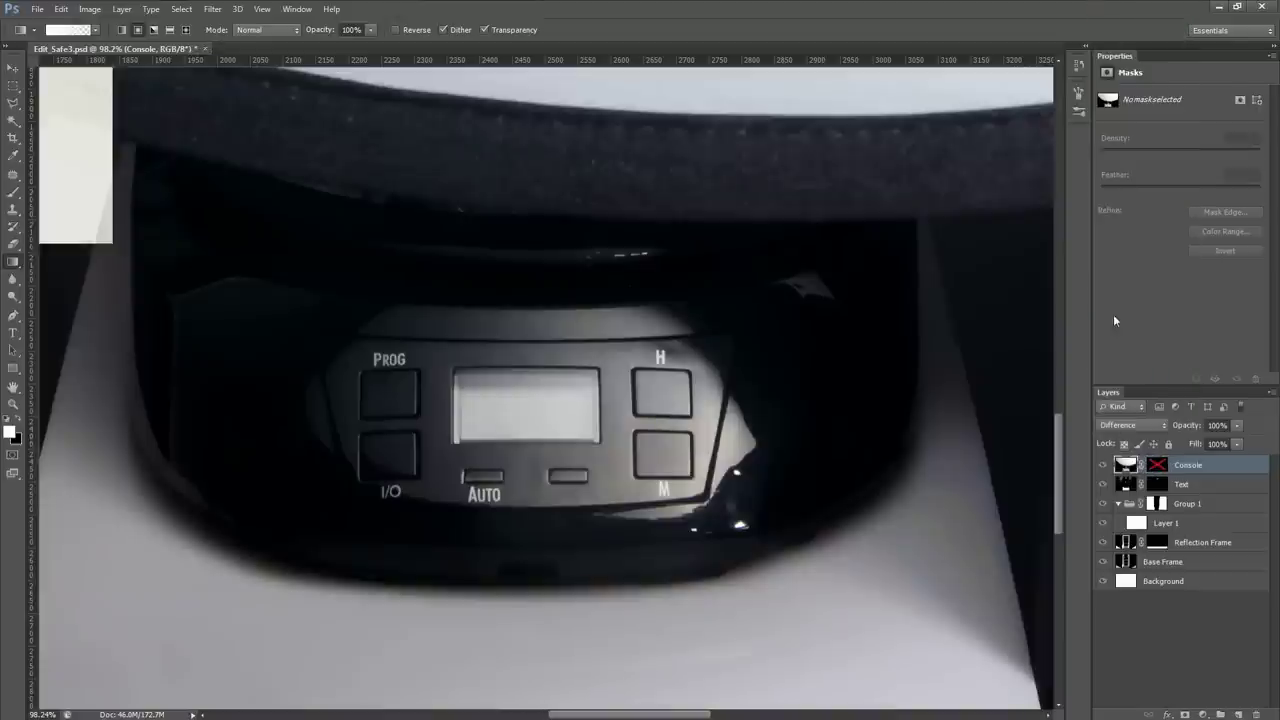
Align the Console layer with the layers beneath by moving its image until the PROG lettering coincides in Difference mode
{"action": "left_click", "coordinate": [13, 67]}
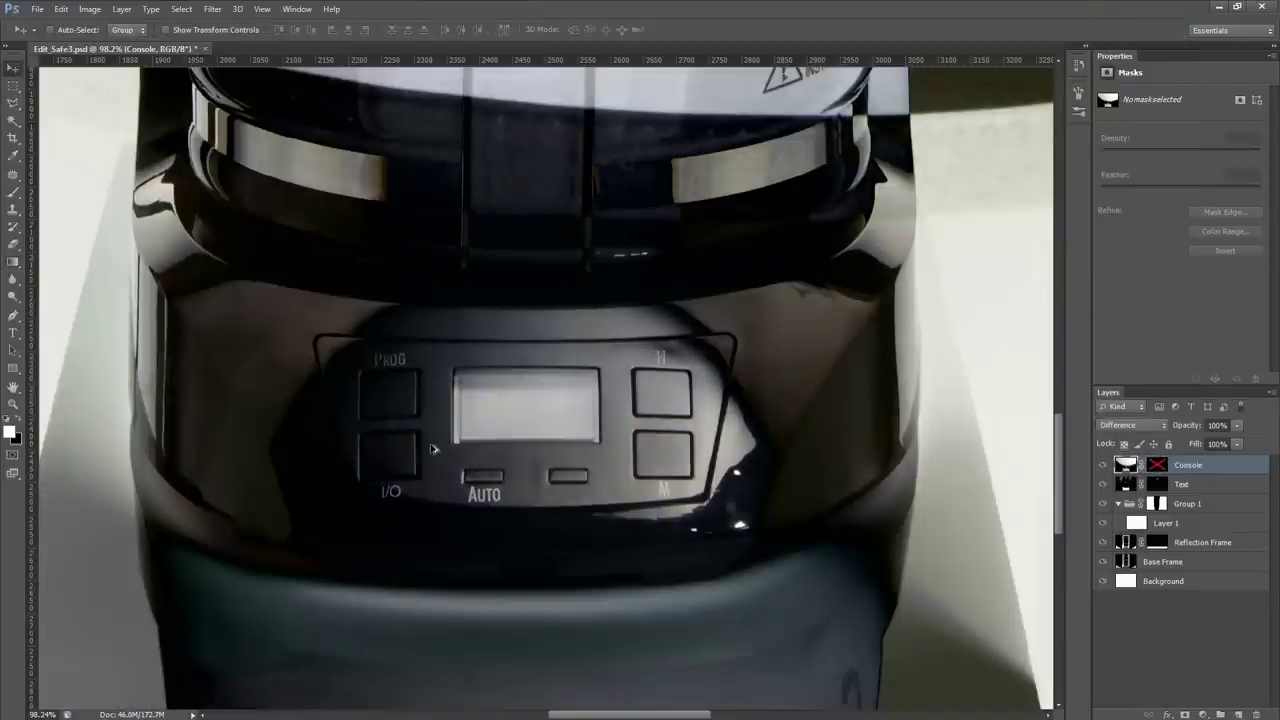
{"action": "scroll", "coordinate": [432, 448], "scroll_direction": "up", "scroll_amount": 5}
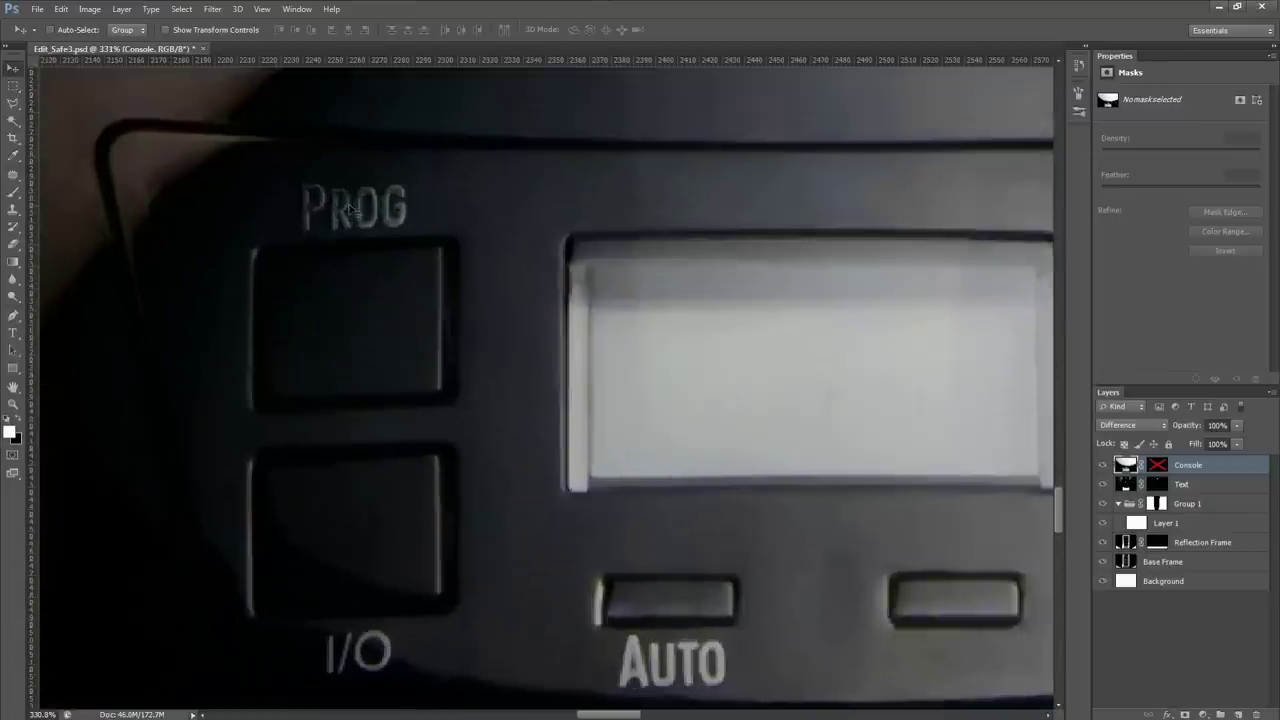
{"action": "left_click_drag", "start_coordinate": [352, 208], "coordinate": [356, 236]}
{"action": "scroll", "coordinate": [294, 178], "scroll_direction": "up", "scroll_amount": 4}
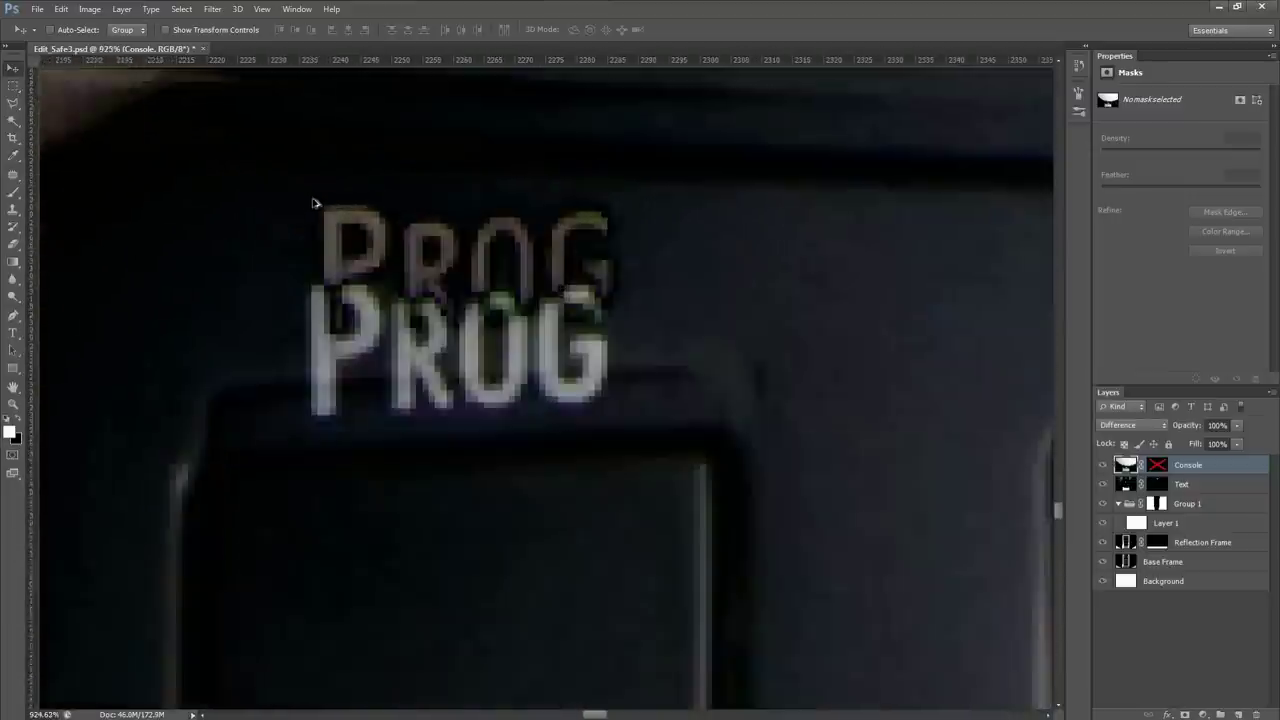
{"action": "scroll", "coordinate": [313, 203], "scroll_direction": "up", "scroll_amount": 3}
{"action": "left_click", "coordinate": [262, 9]}
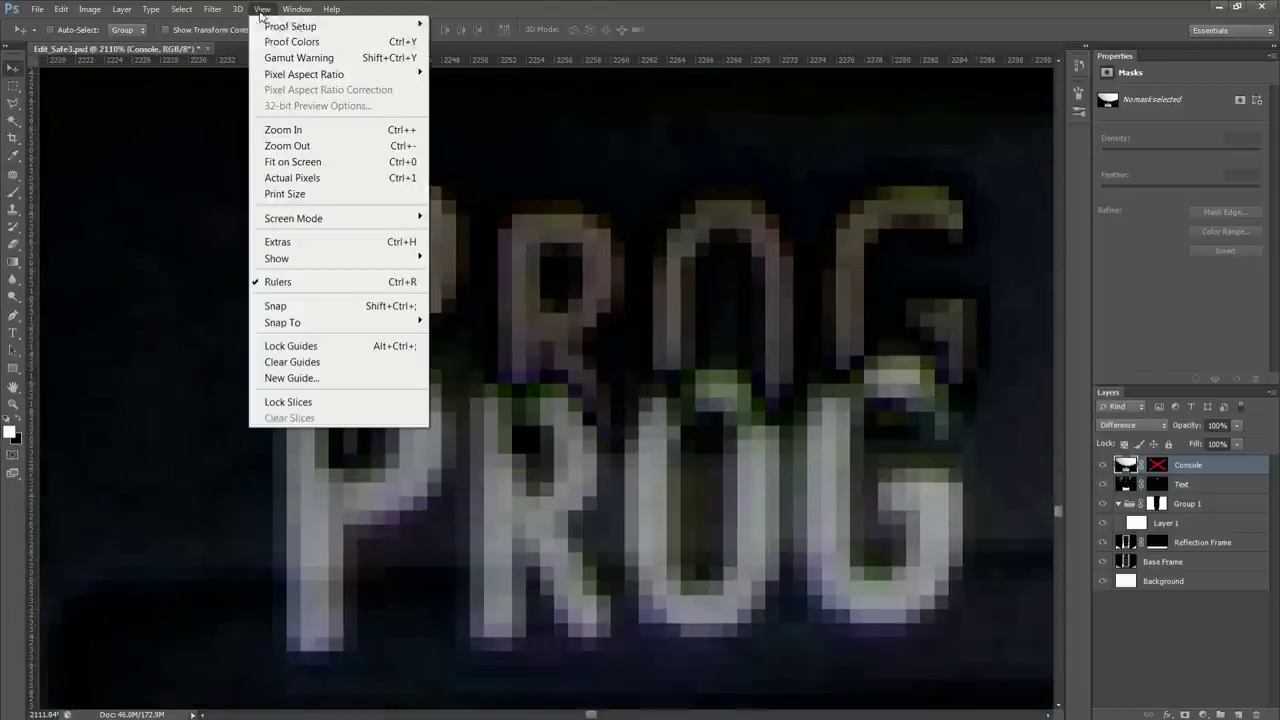
{"action": "left_click", "coordinate": [512, 366]}
{"action": "left_click_drag", "start_coordinate": [305, 455], "coordinate": [330, 278]}
{"action": "scroll", "coordinate": [314, 297], "scroll_direction": "down", "scroll_amount": 6}
{"action": "scroll", "coordinate": [318, 298], "scroll_direction": "down", "scroll_amount": 7}
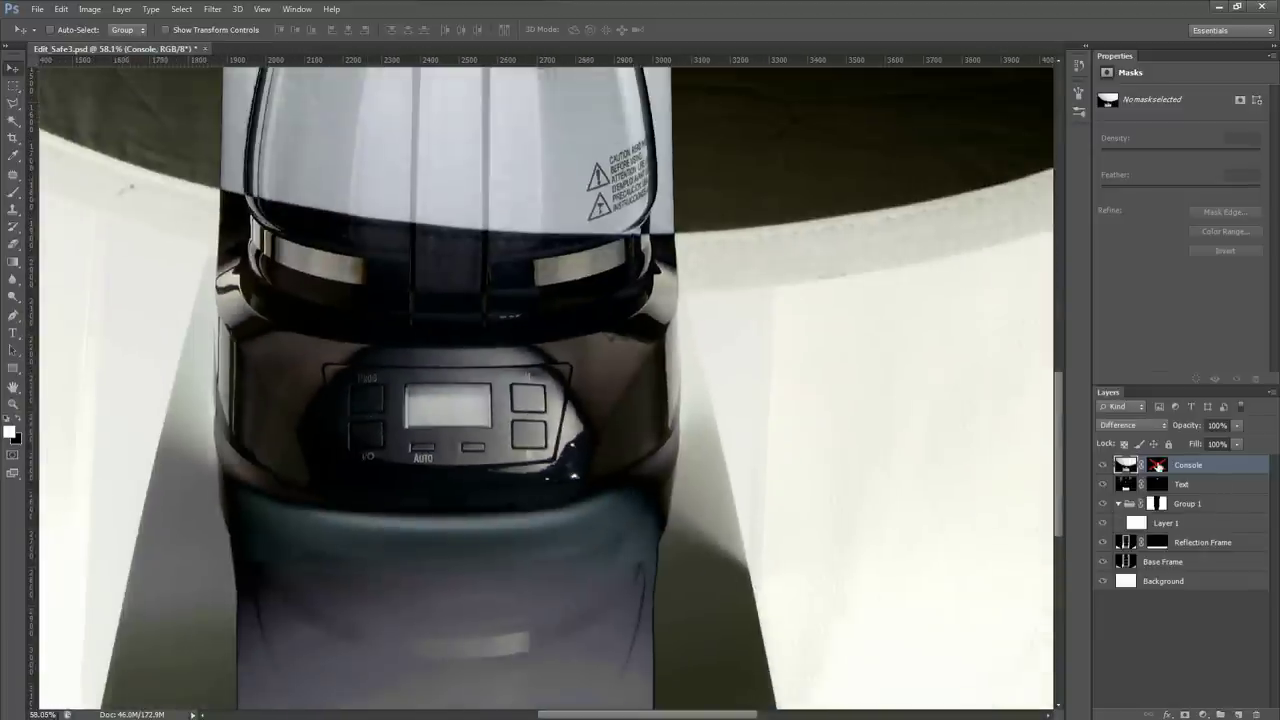
Enable the Console layer's mask and reveal the control panel with a white radial gradient centred on the display, undoing unsatisfactory attempts
{"action": "left_click", "coordinate": [1158, 466], "text": "shift"}
{"action": "left_click", "coordinate": [1158, 466]}
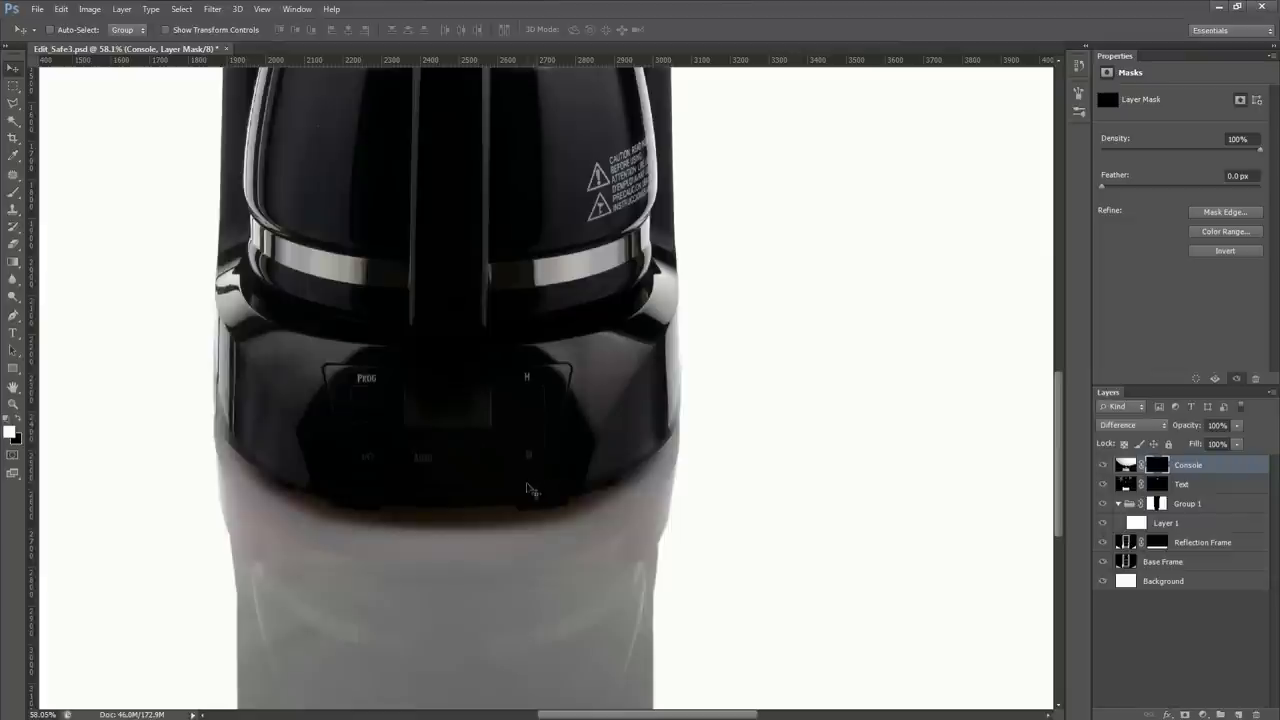
{"action": "key", "text": "g"}
{"action": "left_click_drag", "start_coordinate": [514, 412], "coordinate": [600, 387]}
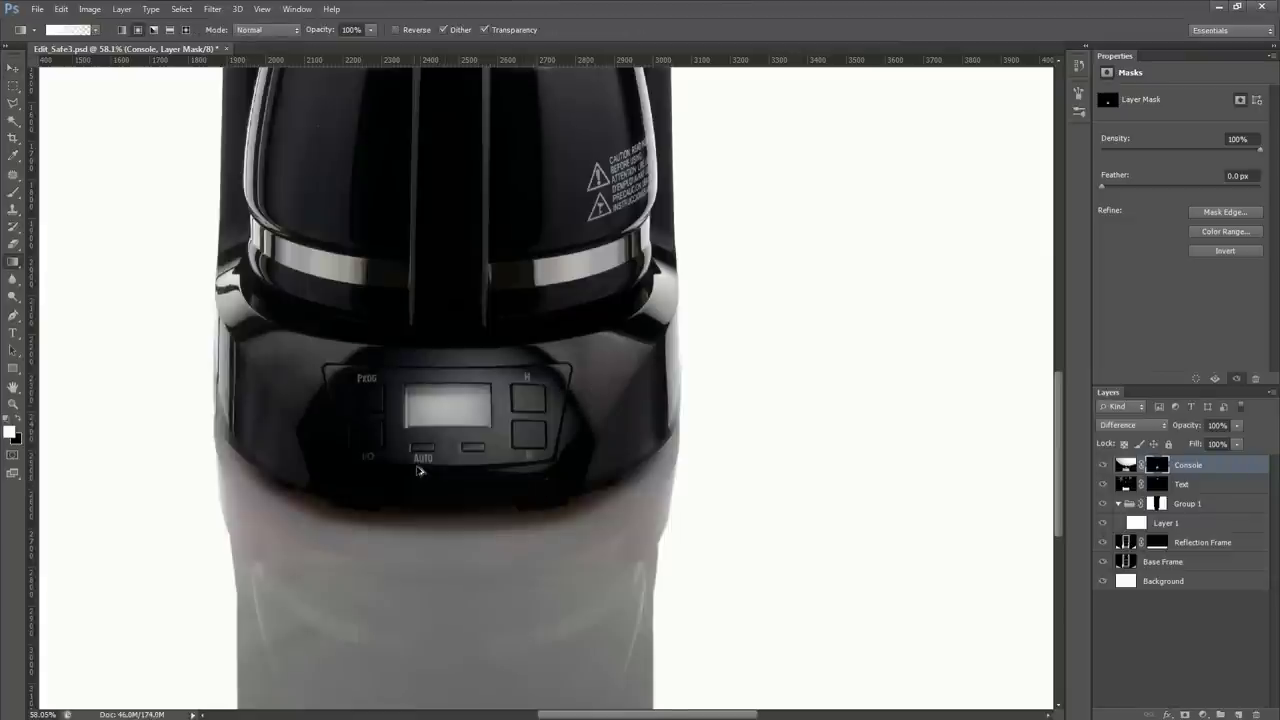
{"action": "scroll", "coordinate": [423, 462], "scroll_direction": "up", "scroll_amount": 6}
{"action": "key", "text": "ctrl+z"}
{"action": "left_click_drag", "start_coordinate": [466, 360], "coordinate": [747, 309]}
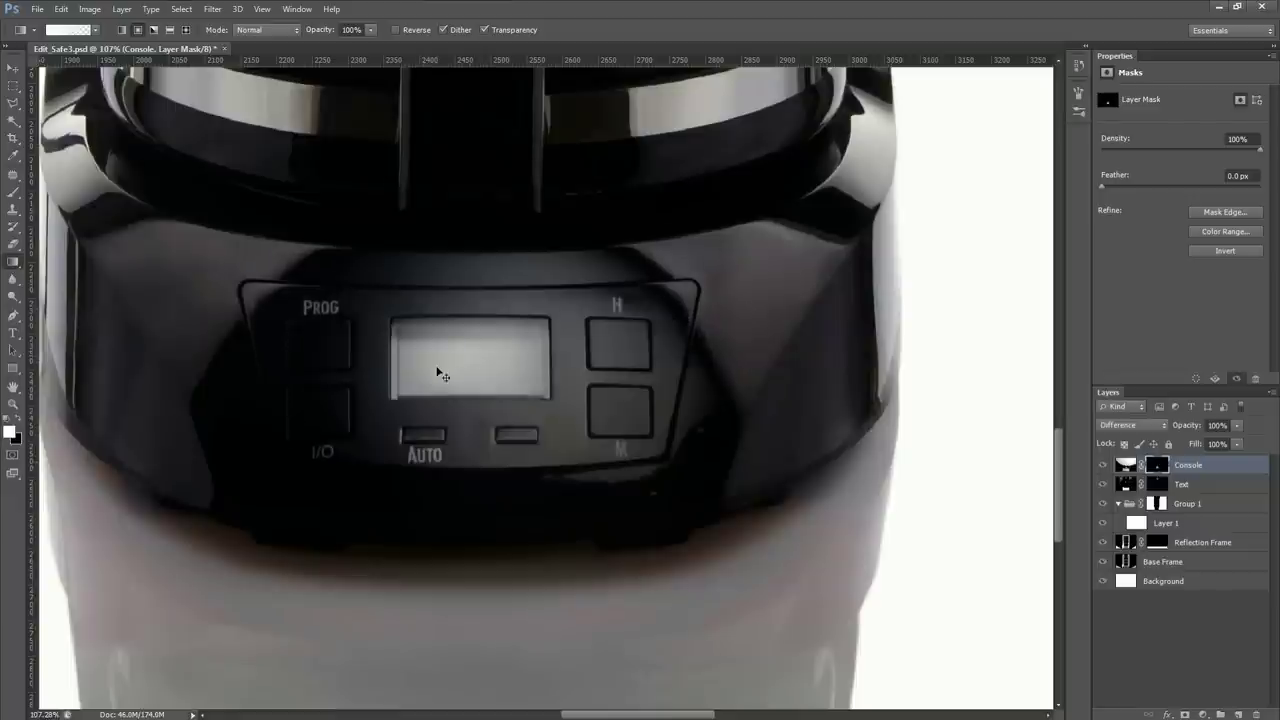
{"action": "key", "text": "ctrl+z"}
{"action": "left_click_drag", "start_coordinate": [466, 363], "coordinate": [239, 459]}
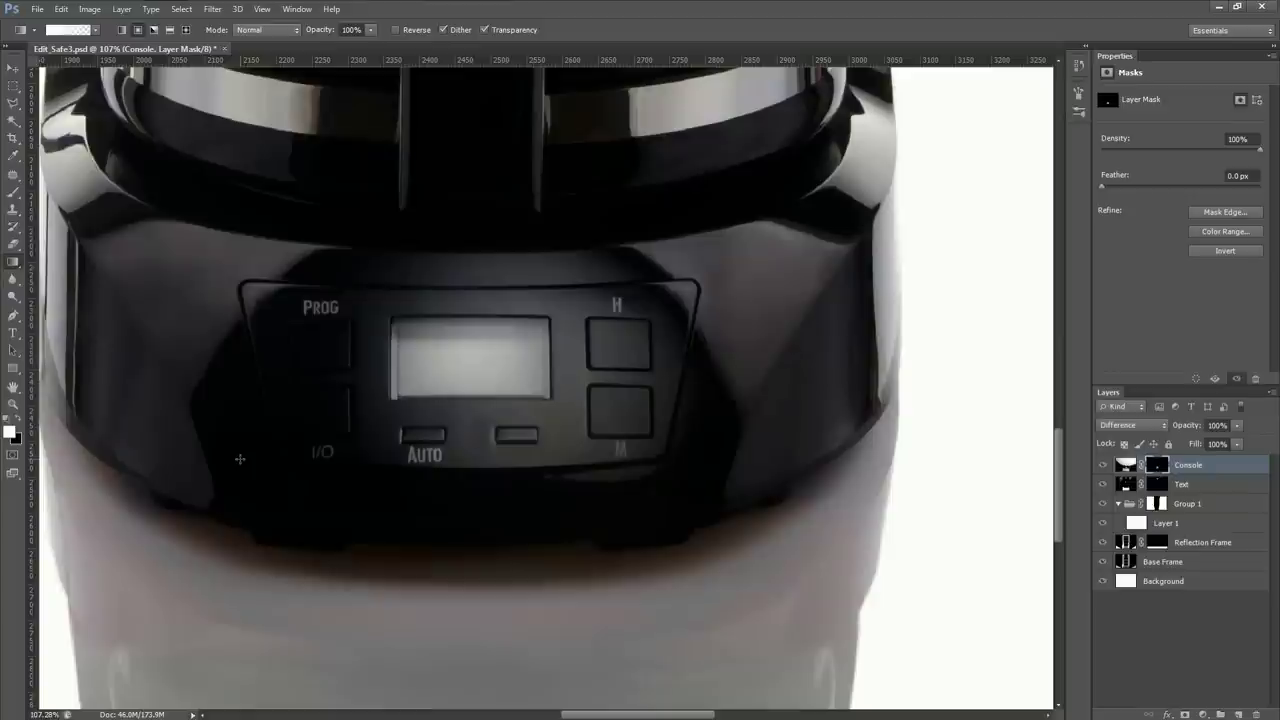
Compare the control panel with the Console layer hidden and shown
{"action": "scroll", "coordinate": [437, 486], "scroll_direction": "up", "scroll_amount": 3}
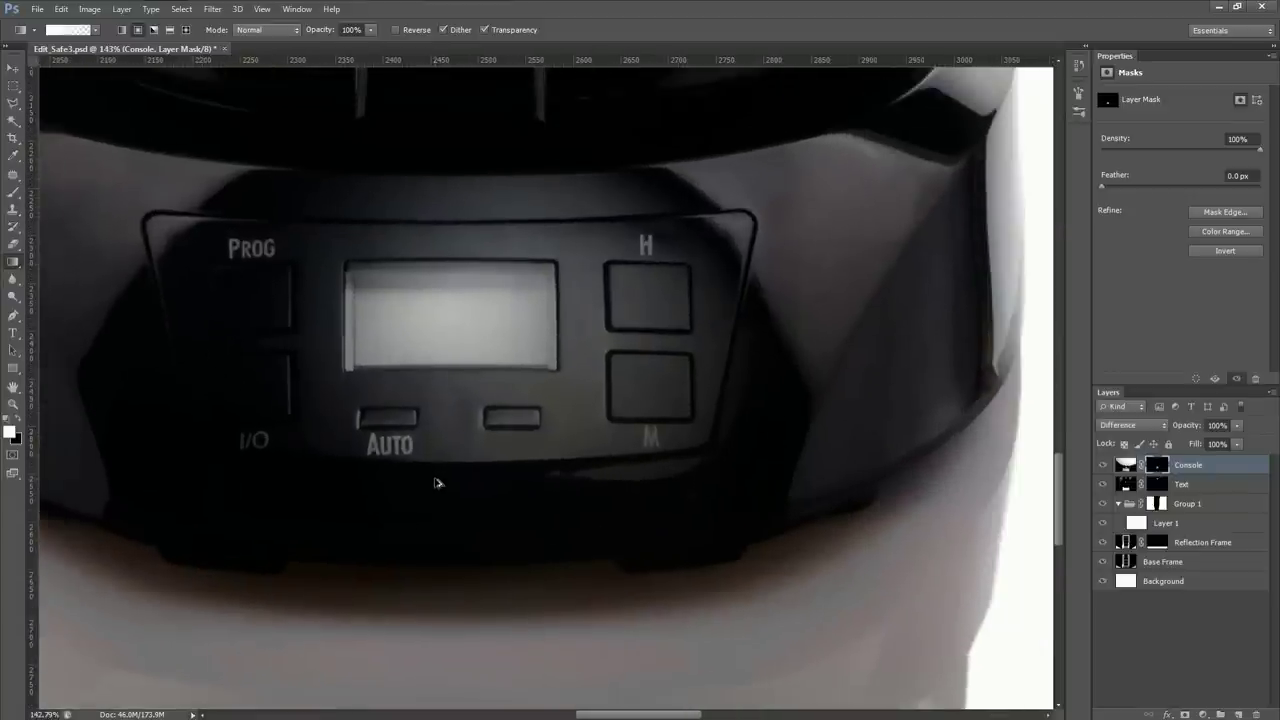
{"action": "scroll", "coordinate": [675, 535], "scroll_direction": "up", "scroll_amount": 2}
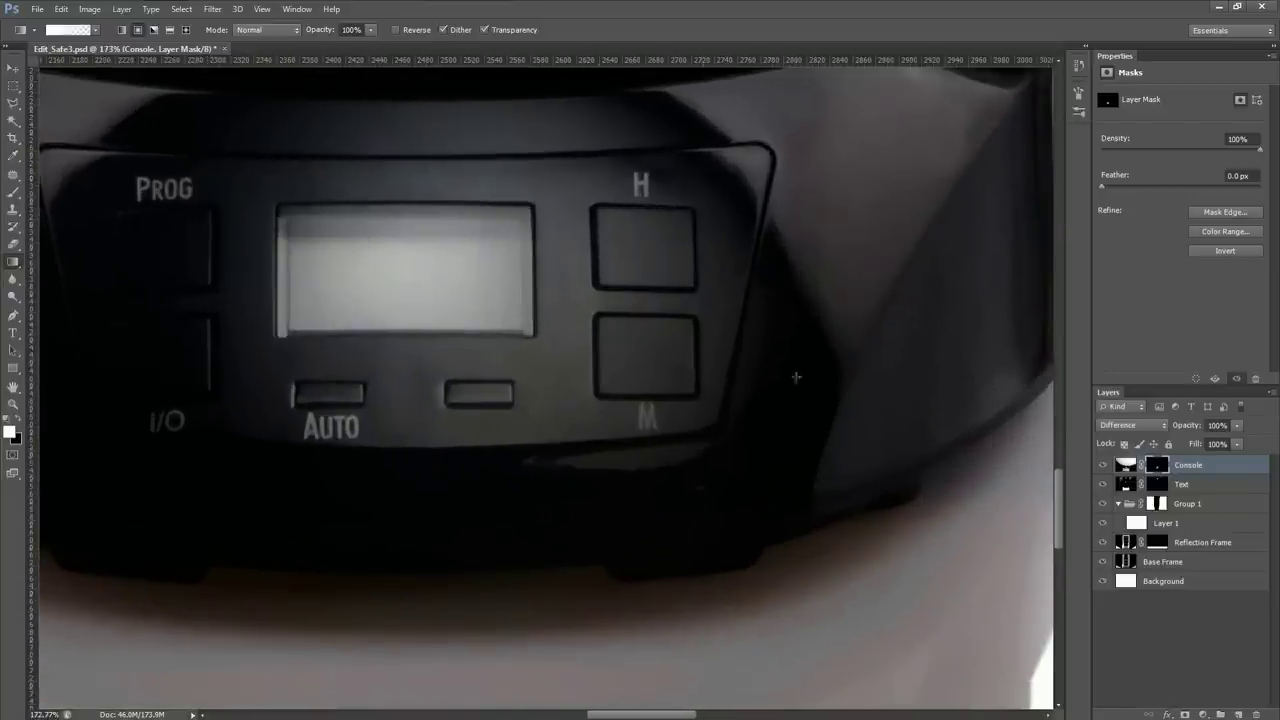
{"action": "scroll", "coordinate": [785, 316], "scroll_direction": "down", "scroll_amount": 1}
{"action": "left_click", "coordinate": [1103, 465]}
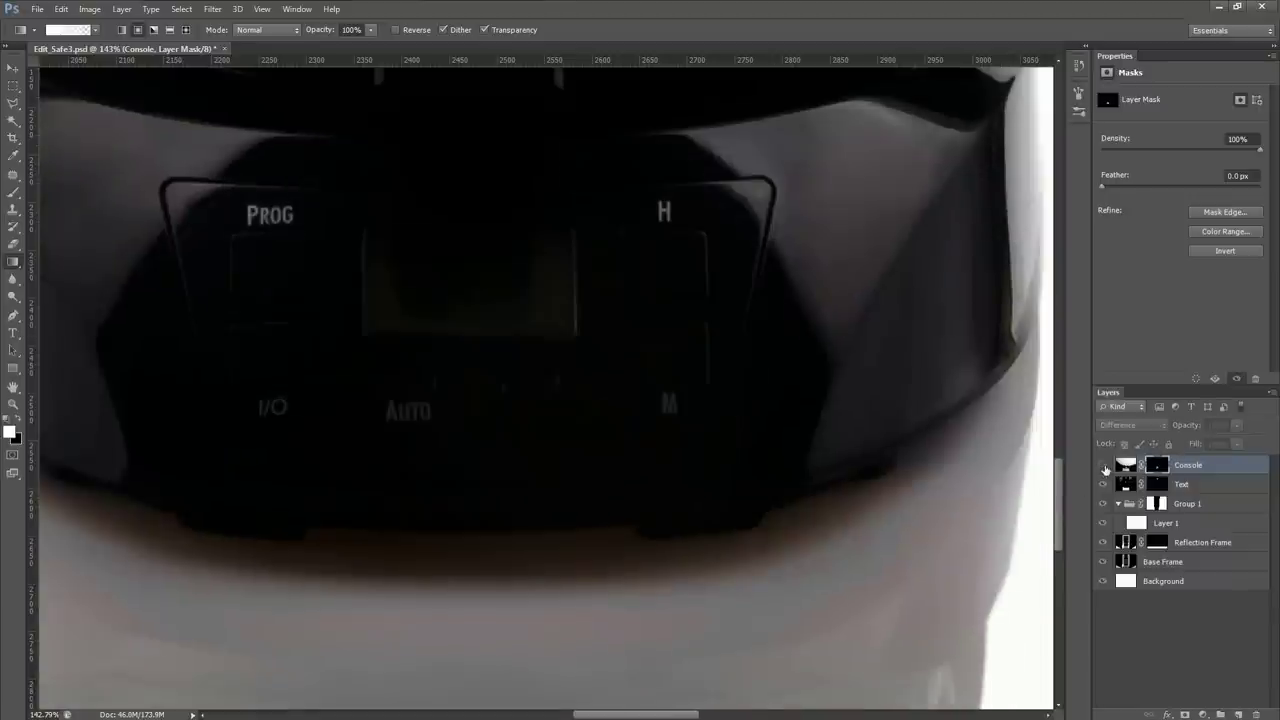
{"action": "left_click", "coordinate": [1103, 465]}
{"action": "left_click", "coordinate": [1104, 466]}
{"action": "left_click", "coordinate": [1104, 466]}
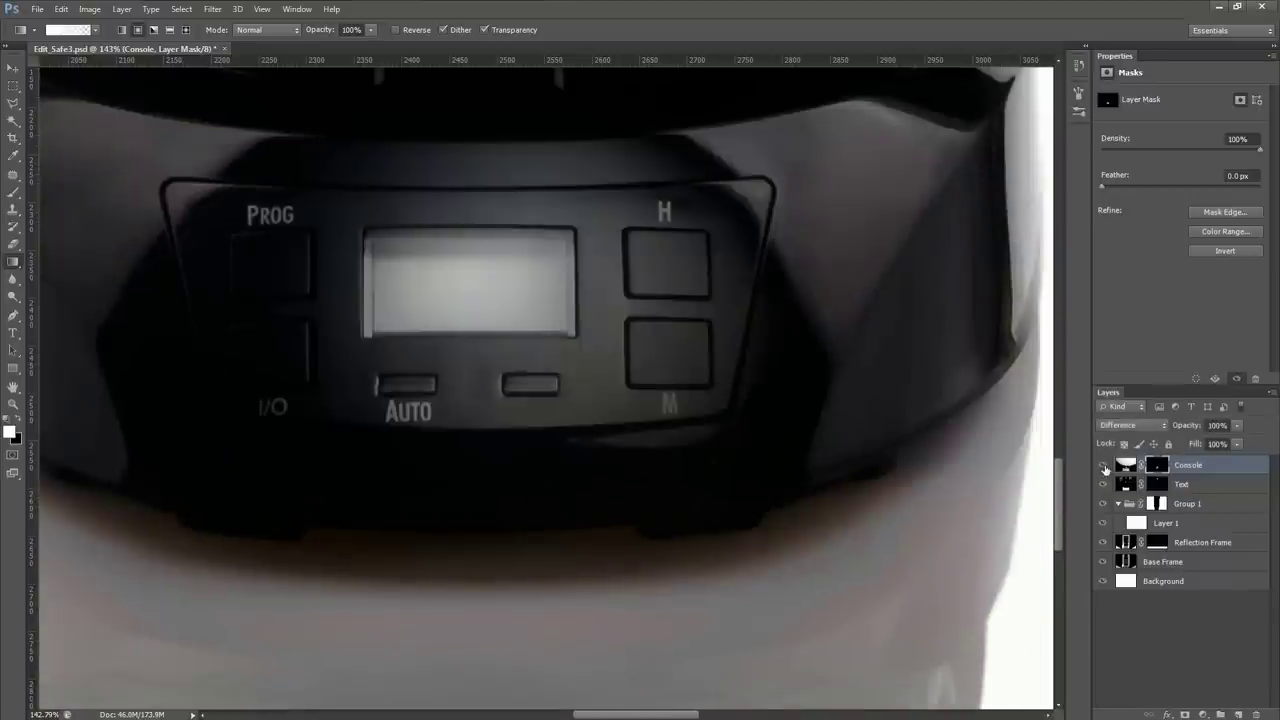
Lasso the stray reflections below and beside the panel's M-button corner, fill them with black on the Console mask, and deselect
{"action": "key", "text": "l"}
{"action": "scroll", "coordinate": [690, 462], "scroll_direction": "up", "scroll_amount": 4}
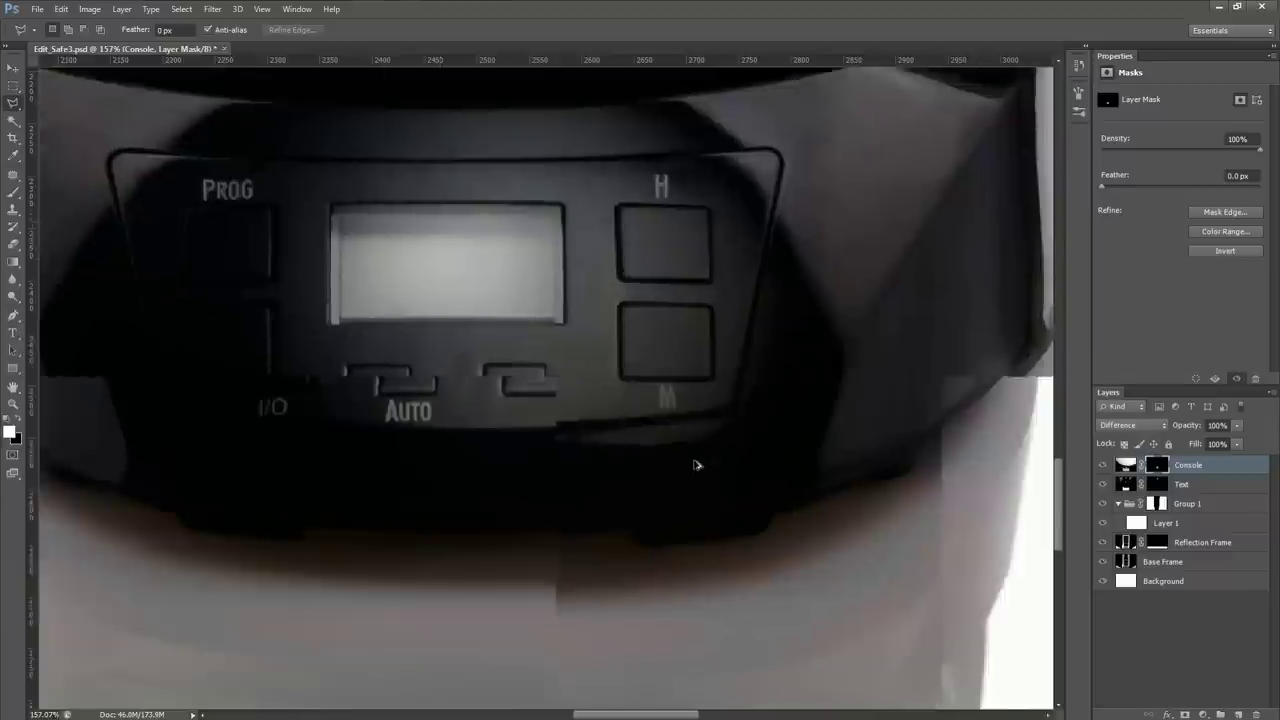
{"action": "mouse_move", "coordinate": [480, 400]}
{"action": "left_mouse_down"}
{"action": "mouse_move", "coordinate": [627, 389]}
{"action": "mouse_move", "coordinate": [748, 378]}
{"action": "left_mouse_up"}
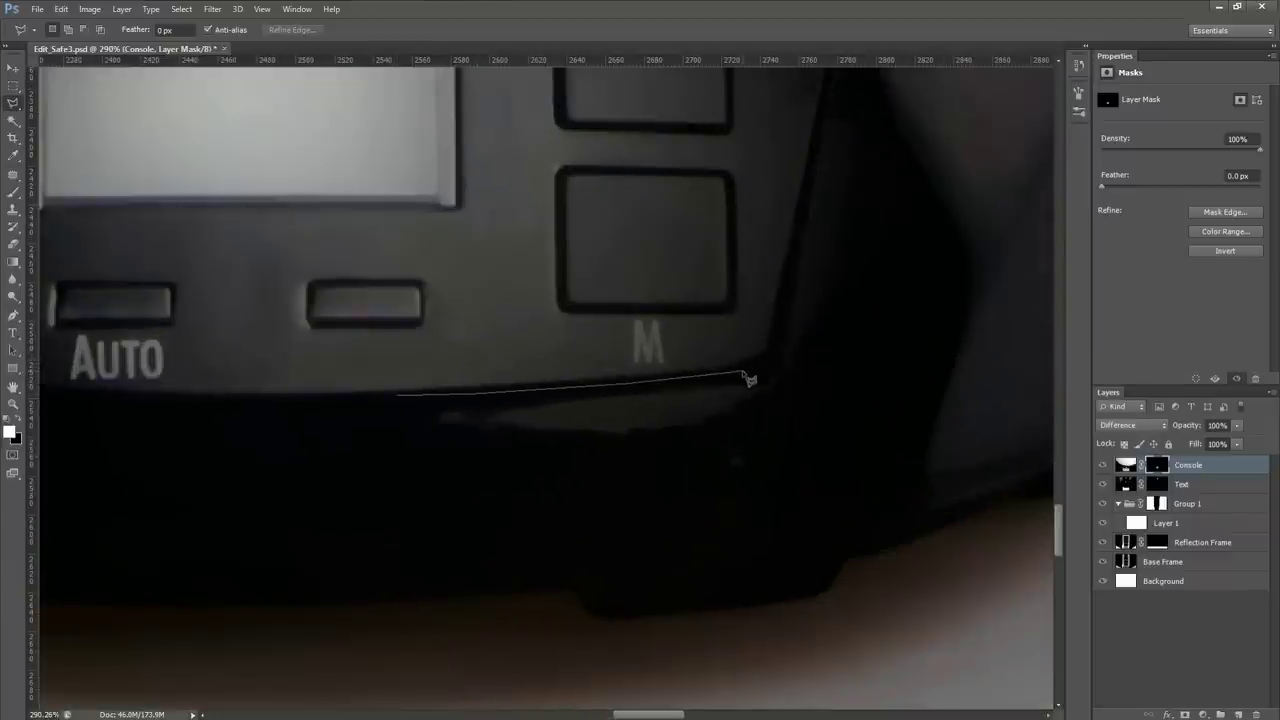
{"action": "mouse_move", "coordinate": [789, 261]}
{"action": "left_mouse_down"}
{"action": "mouse_move", "coordinate": [671, 449]}
{"action": "mouse_move", "coordinate": [723, 334]}
{"action": "mouse_move", "coordinate": [706, 340]}
{"action": "left_mouse_up"}
{"action": "mouse_move", "coordinate": [725, 255]}
{"action": "left_mouse_down"}
{"action": "mouse_move", "coordinate": [726, 198]}
{"action": "mouse_move", "coordinate": [840, 423]}
{"action": "mouse_move", "coordinate": [878, 458]}
{"action": "mouse_move", "coordinate": [999, 497]}
{"action": "mouse_move", "coordinate": [1194, 683]}
{"action": "mouse_move", "coordinate": [775, 551]}
{"action": "mouse_move", "coordinate": [621, 621]}
{"action": "mouse_move", "coordinate": [882, 143]}
{"action": "mouse_move", "coordinate": [886, 554]}
{"action": "mouse_move", "coordinate": [535, 628]}
{"action": "mouse_move", "coordinate": [274, 574]}
{"action": "mouse_move", "coordinate": [236, 371]}
{"action": "mouse_move", "coordinate": [459, 631]}
{"action": "mouse_move", "coordinate": [347, 675]}
{"action": "mouse_move", "coordinate": [315, 665]}
{"action": "mouse_move", "coordinate": [146, 528]}
{"action": "mouse_move", "coordinate": [130, 434]}
{"action": "mouse_move", "coordinate": [162, 437]}
{"action": "left_mouse_up"}
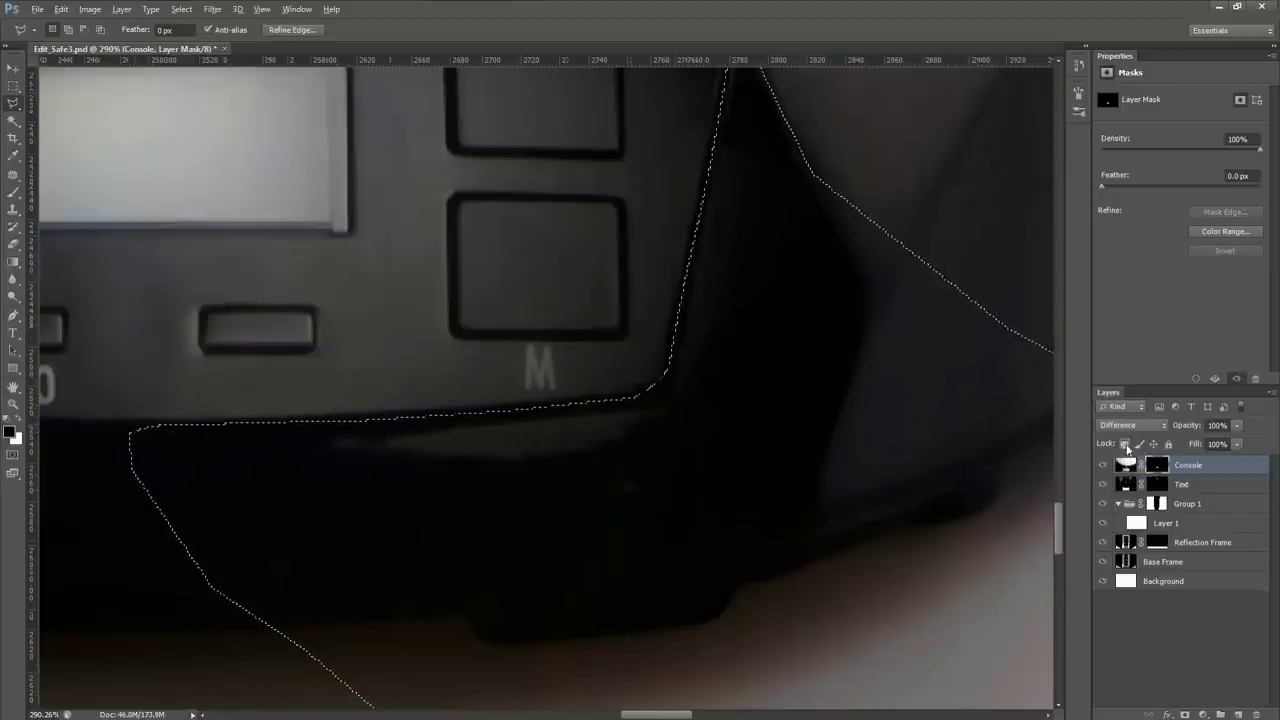
{"action": "left_click", "coordinate": [437, 382]}
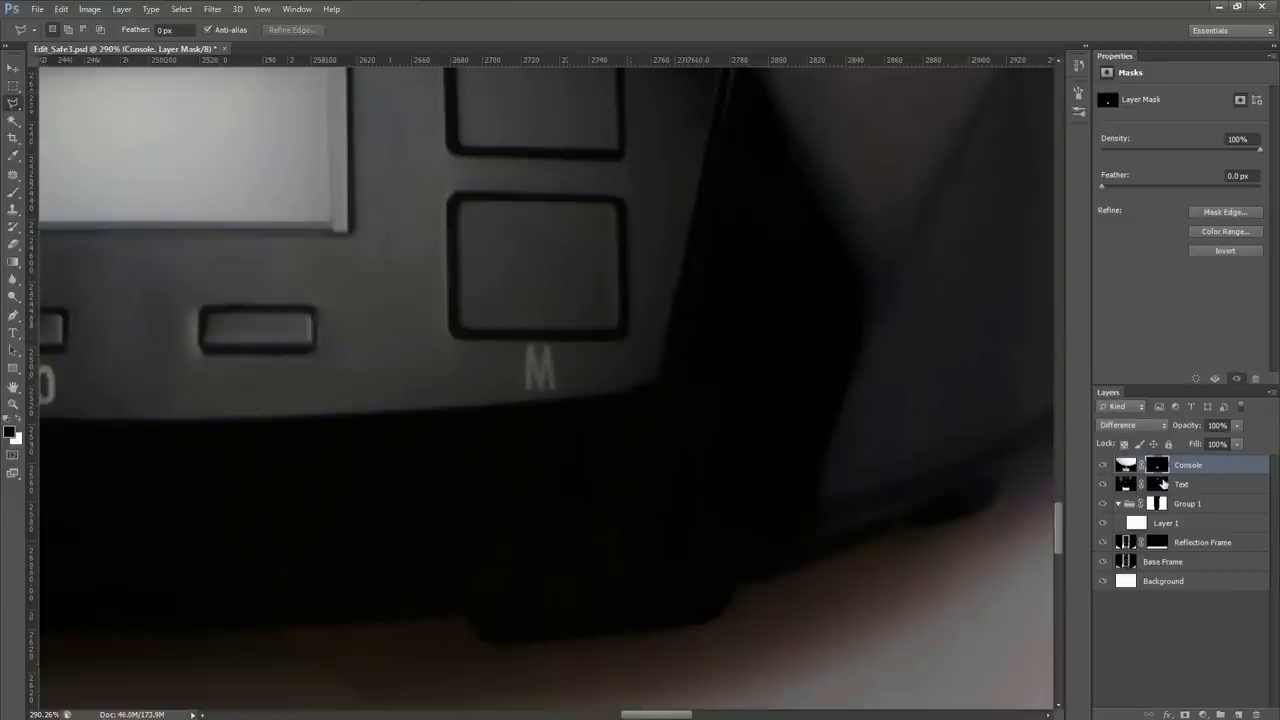
Examine the masked edge below the control panel by switching the Console layer's visibility off and on
{"action": "left_click", "coordinate": [1103, 465]}
{"action": "left_click", "coordinate": [1103, 465]}
{"action": "left_click", "coordinate": [1103, 465]}
{"action": "left_click", "coordinate": [1103, 465]}
{"action": "scroll", "coordinate": [574, 456], "scroll_direction": "down", "scroll_amount": 6}
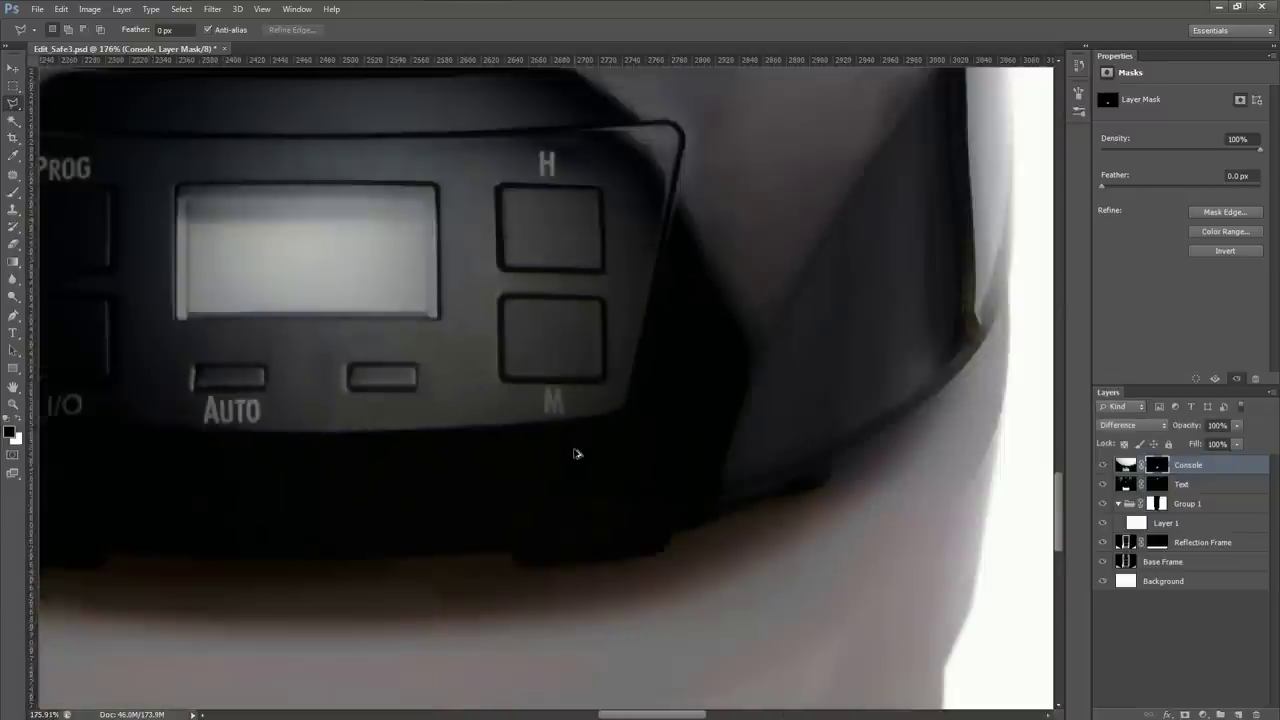
{"action": "scroll", "coordinate": [381, 570], "scroll_direction": "up", "scroll_amount": 4}
{"action": "left_click_drag", "start_coordinate": [339, 423], "coordinate": [382, 348]}
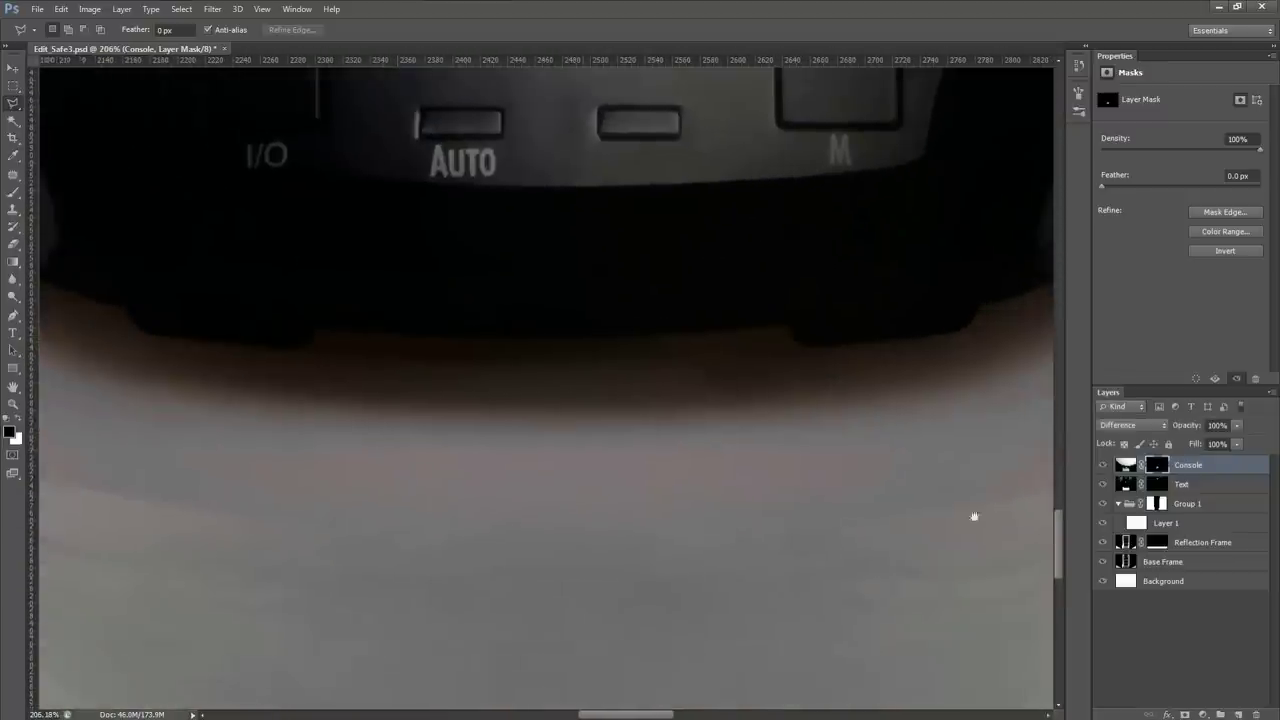
{"action": "left_click", "coordinate": [1103, 465]}
{"action": "left_click", "coordinate": [1103, 465]}
Set the Console layer's blend mode to Lighten
{"action": "key", "text": "b"}
{"action": "scroll", "coordinate": [537, 423], "scroll_direction": "down", "scroll_amount": 2}
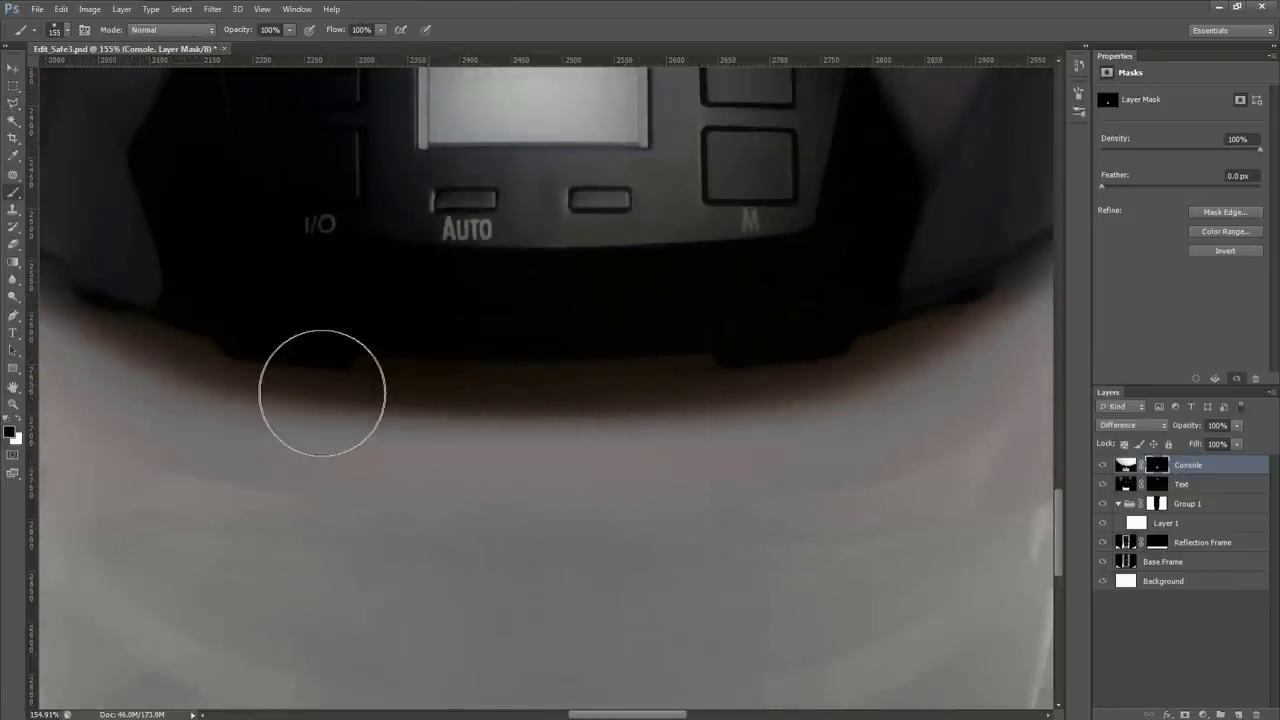
{"action": "scroll", "coordinate": [470, 378], "scroll_direction": "down", "scroll_amount": 4}
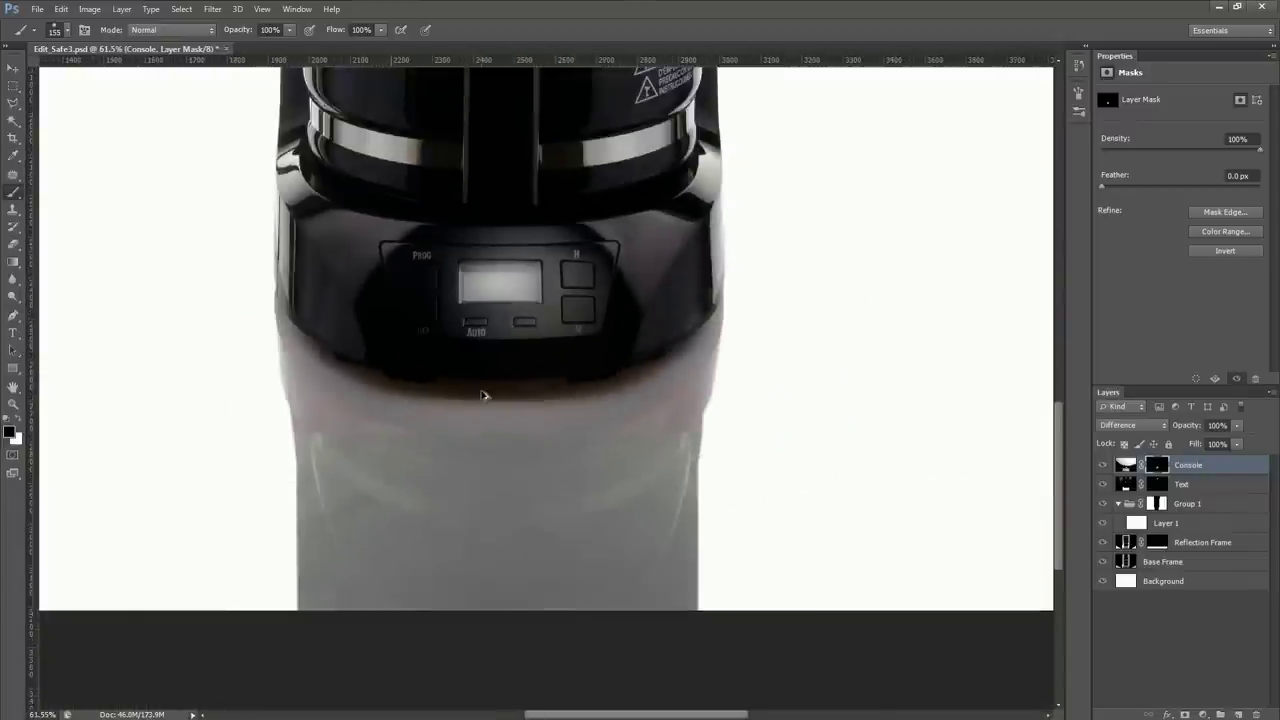
{"action": "scroll", "coordinate": [486, 391], "scroll_direction": "up", "scroll_amount": 1}
{"action": "scroll", "coordinate": [514, 400], "scroll_direction": "down", "scroll_amount": 1}
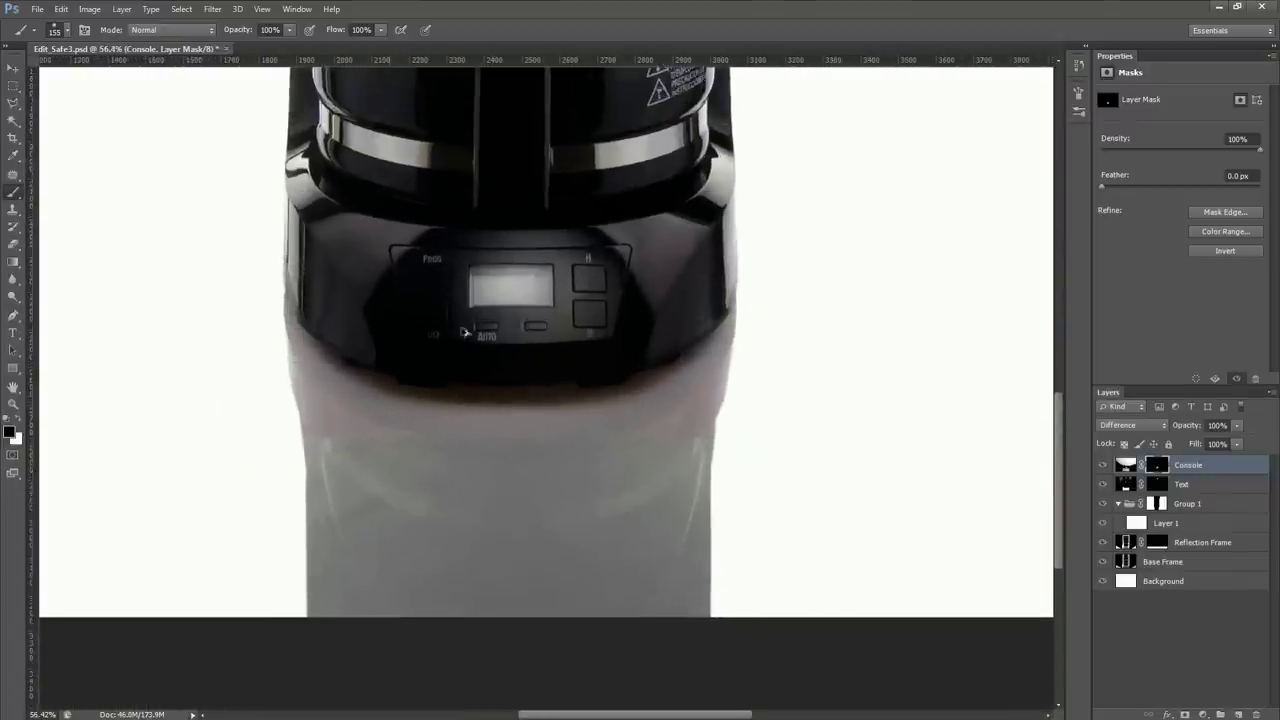
{"action": "scroll", "coordinate": [471, 334], "scroll_direction": "up", "scroll_amount": 2}
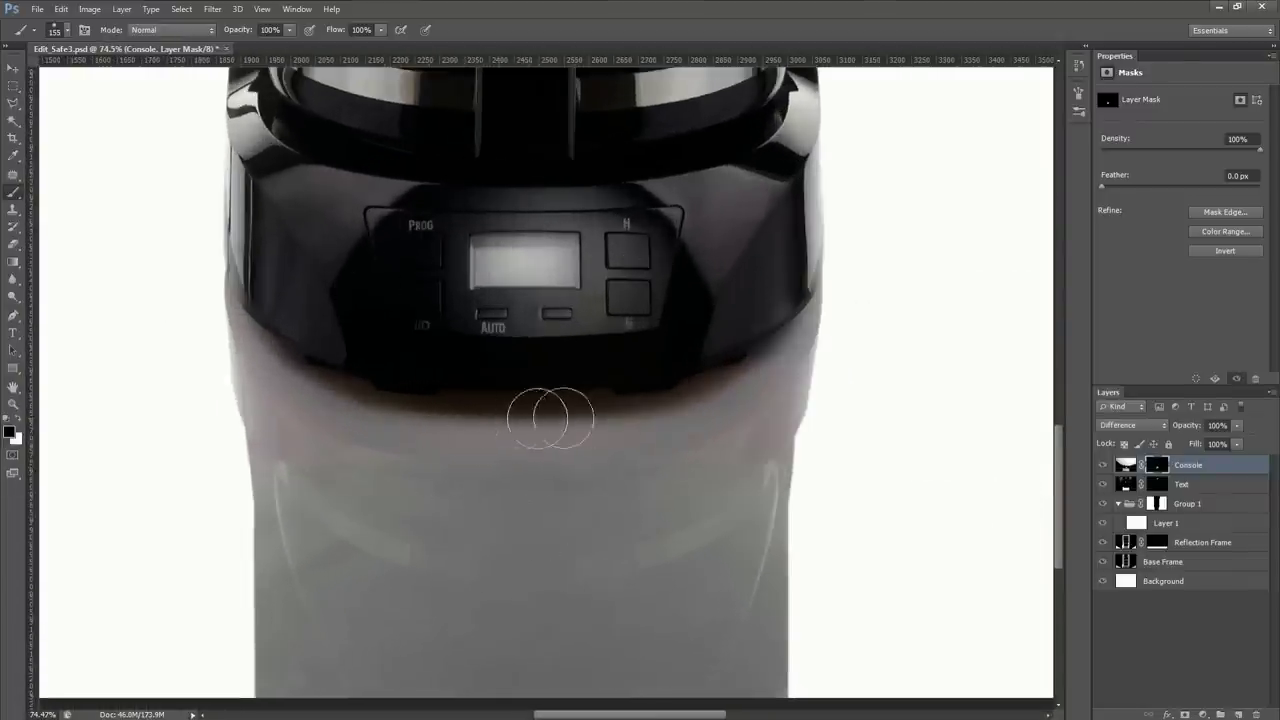
{"action": "scroll", "coordinate": [611, 423], "scroll_direction": "down", "scroll_amount": 1}
{"action": "scroll", "coordinate": [589, 327], "scroll_direction": "up", "scroll_amount": 3}
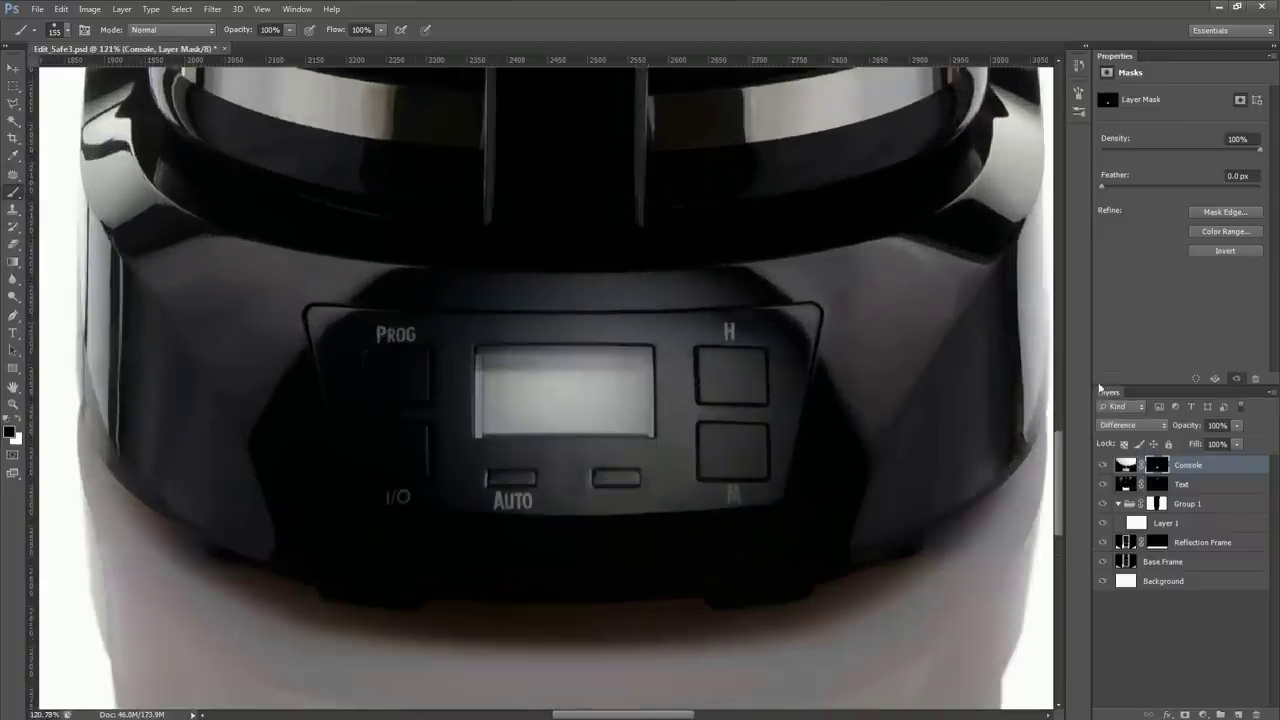
{"action": "left_click", "coordinate": [1134, 425]}
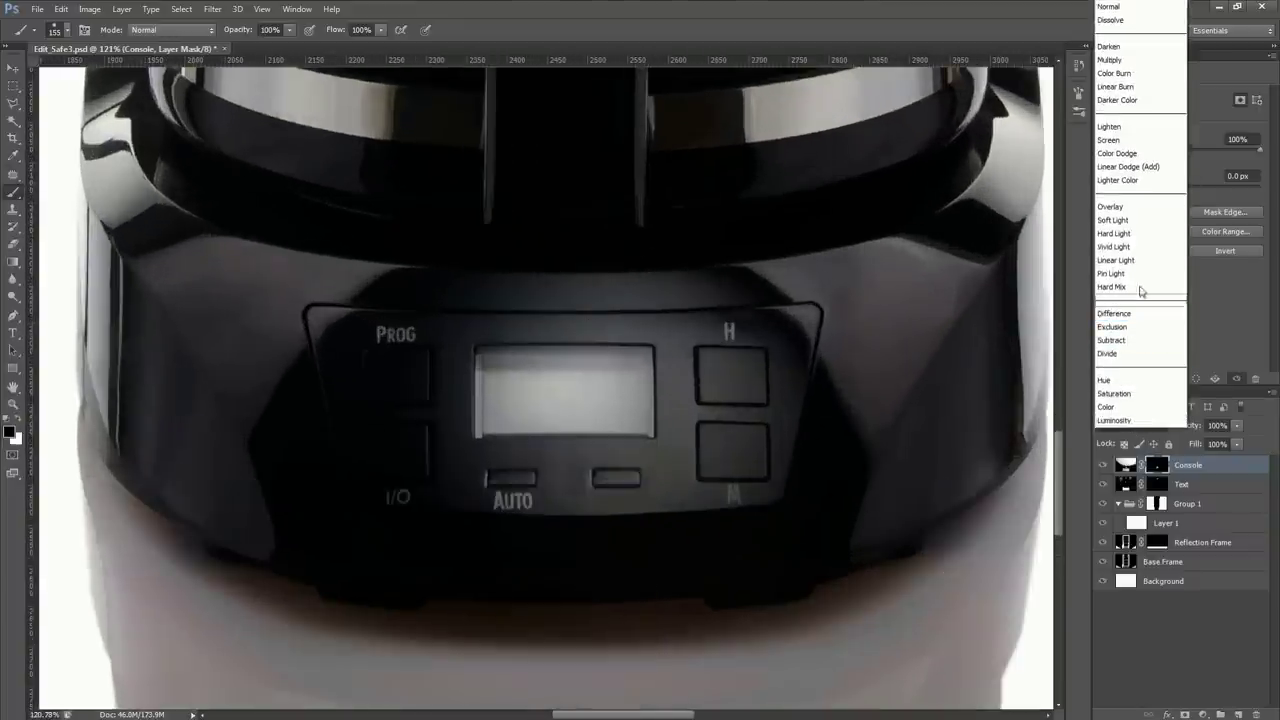
{"action": "left_click", "coordinate": [1114, 129]}
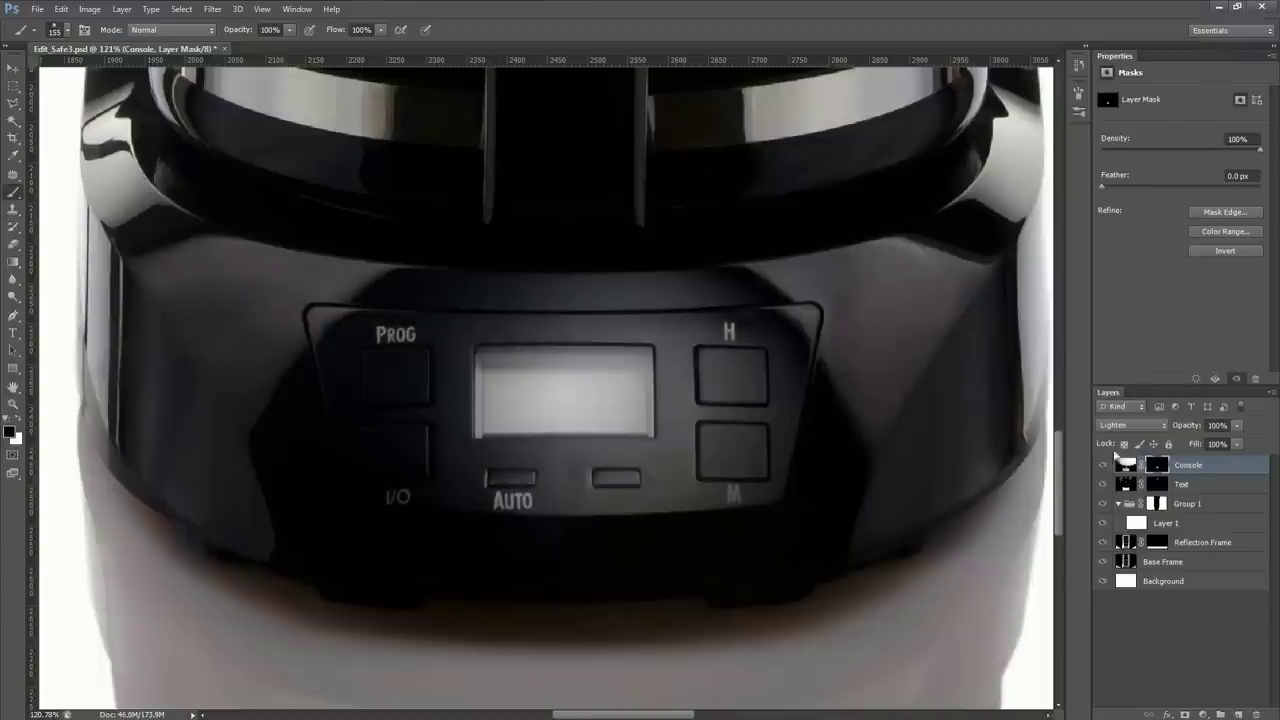
Check the Lighten blend around the display and the area above the panel with the Console layer hidden and shown
{"action": "left_click", "coordinate": [1104, 466]}
{"action": "left_click", "coordinate": [1104, 466]}
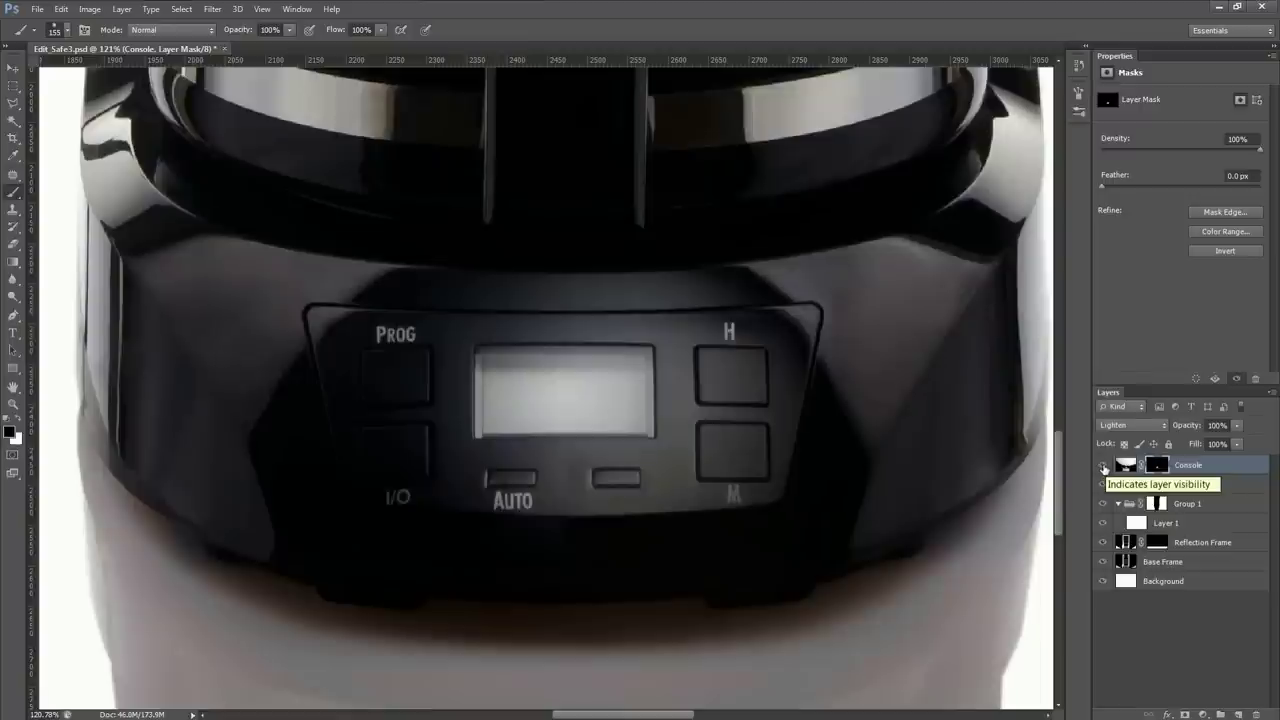
{"action": "left_click", "coordinate": [1103, 466]}
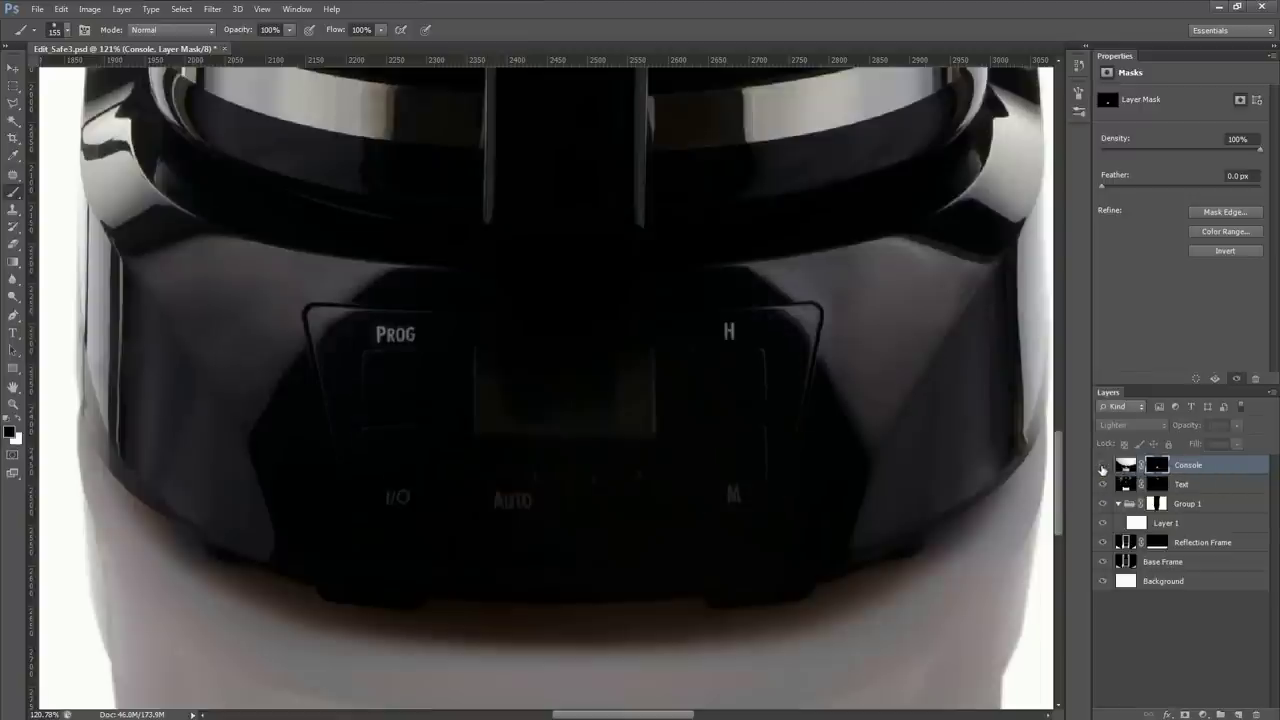
{"action": "left_click", "coordinate": [1103, 466]}
{"action": "left_click", "coordinate": [1103, 466]}
{"action": "left_click", "coordinate": [12, 68]}
{"action": "scroll", "coordinate": [614, 228], "scroll_direction": "up", "scroll_amount": 5}
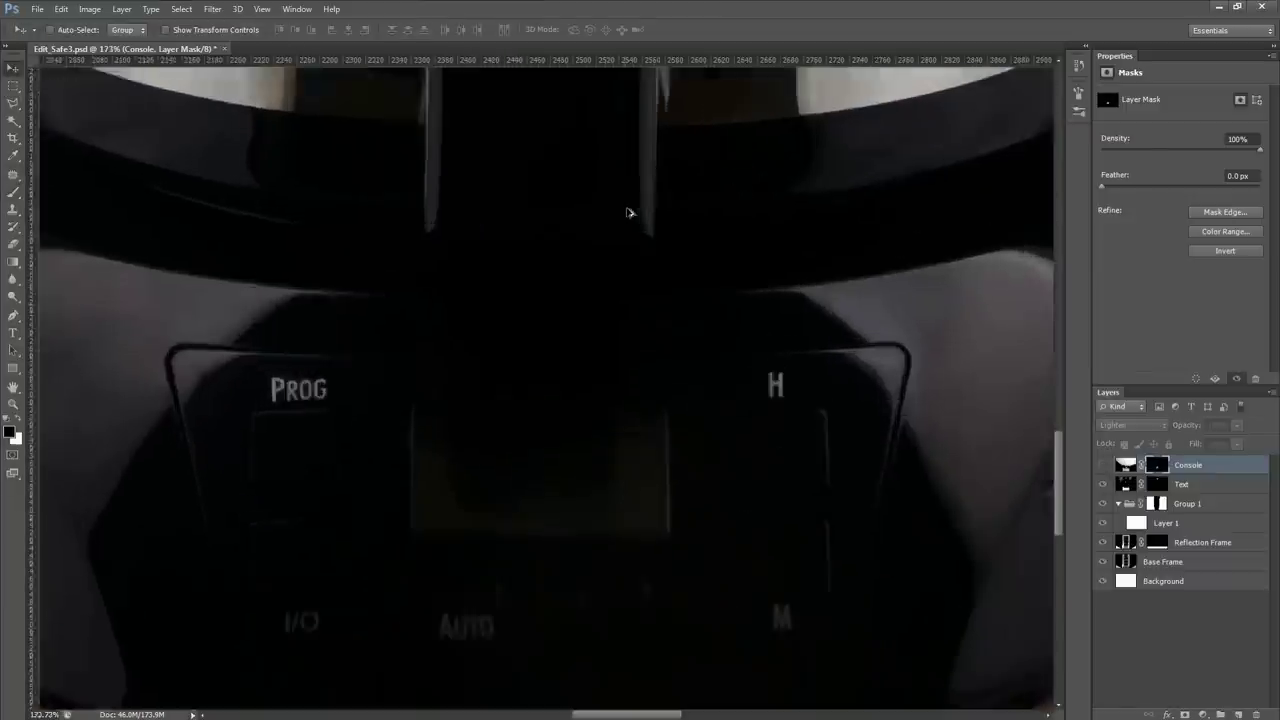
{"action": "left_click", "coordinate": [1103, 466]}
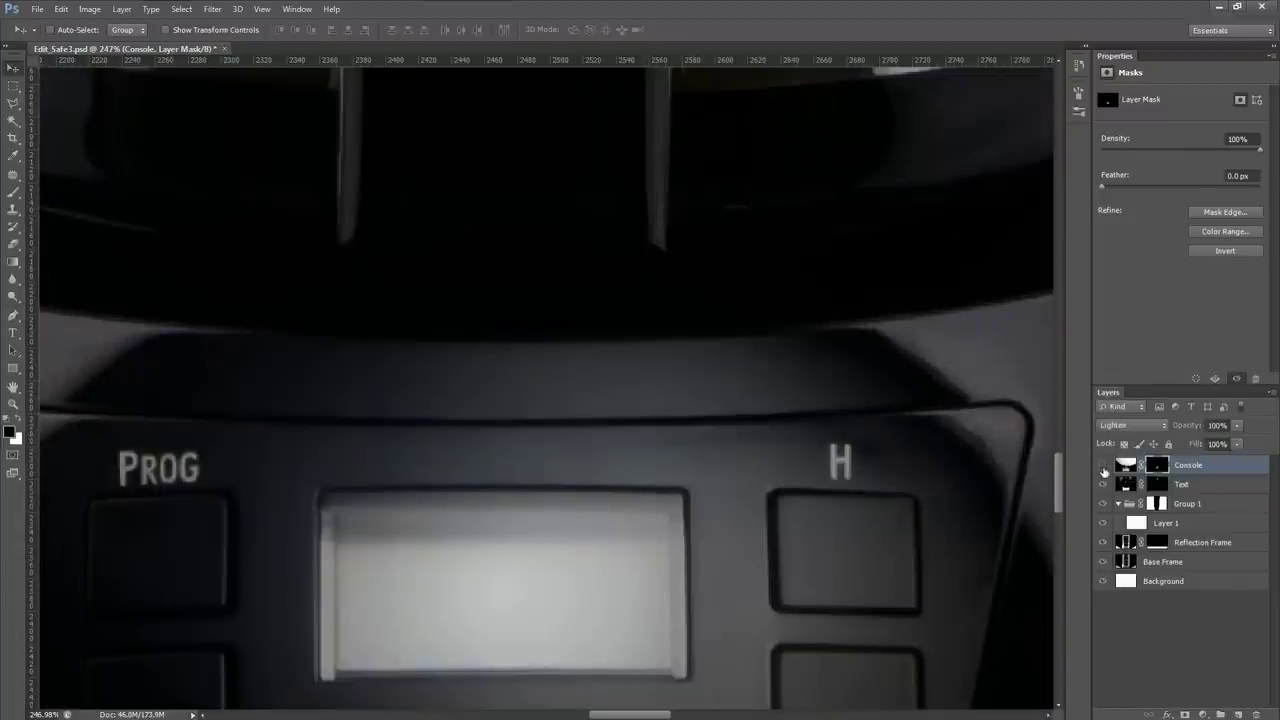
{"action": "left_click", "coordinate": [1103, 466]}
{"action": "left_click", "coordinate": [1103, 466]}
Inspect the carafe base above the control panel with the Brush ready, and review the whole coffee maker
{"action": "key", "text": "b"}
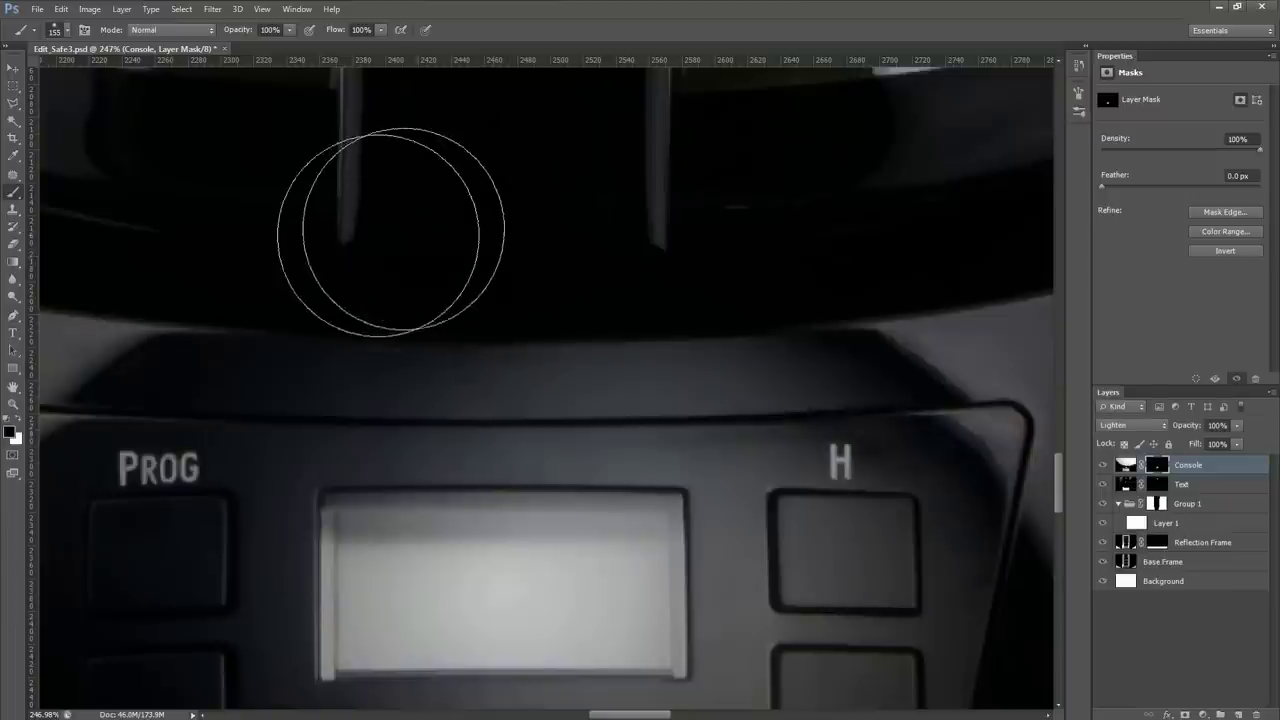
{"action": "scroll", "coordinate": [806, 249], "scroll_direction": "down", "scroll_amount": 3}
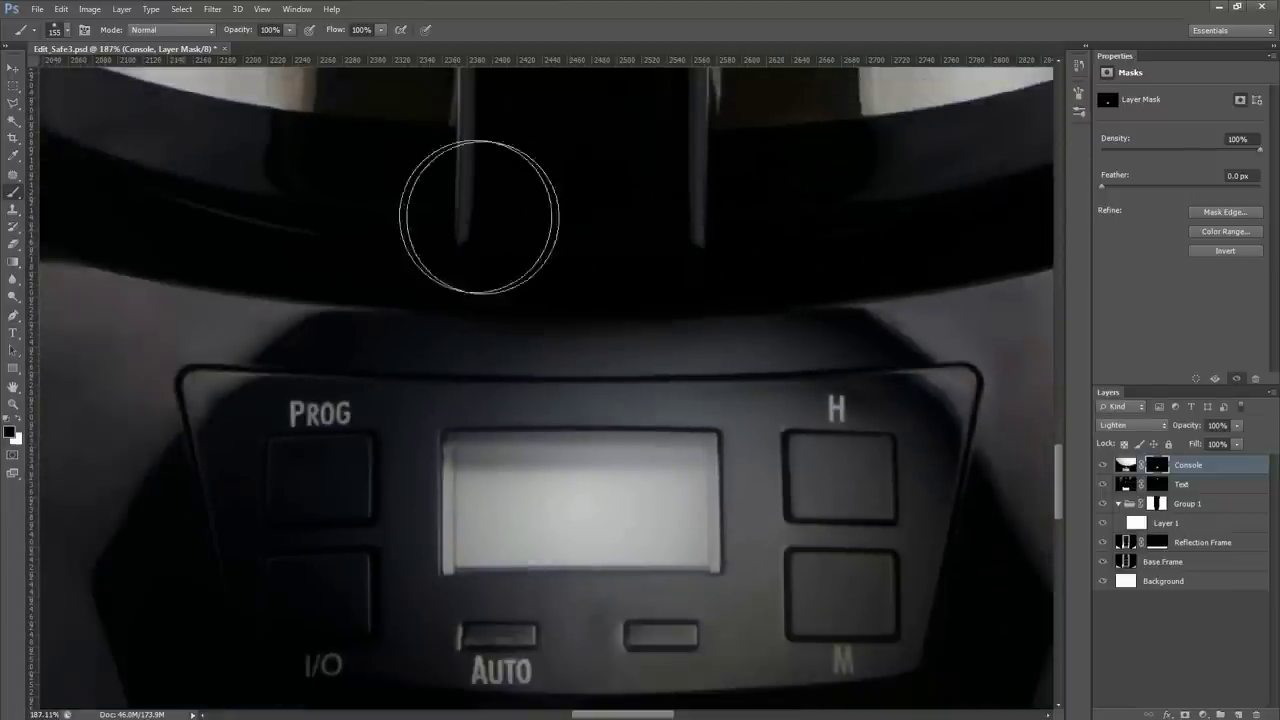
{"action": "scroll", "coordinate": [554, 216], "scroll_direction": "down", "scroll_amount": 1}
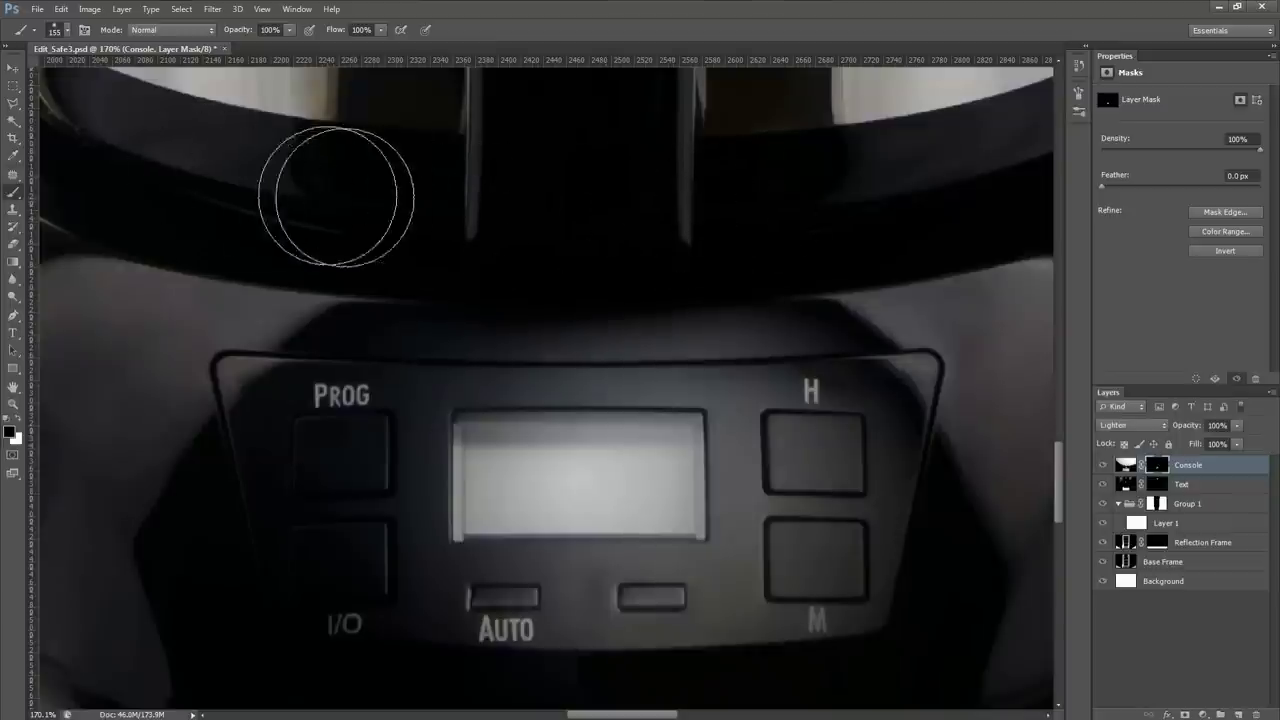
{"action": "scroll", "coordinate": [456, 250], "scroll_direction": "down", "scroll_amount": 5}
{"action": "scroll", "coordinate": [456, 250], "scroll_direction": "down", "scroll_amount": 4}
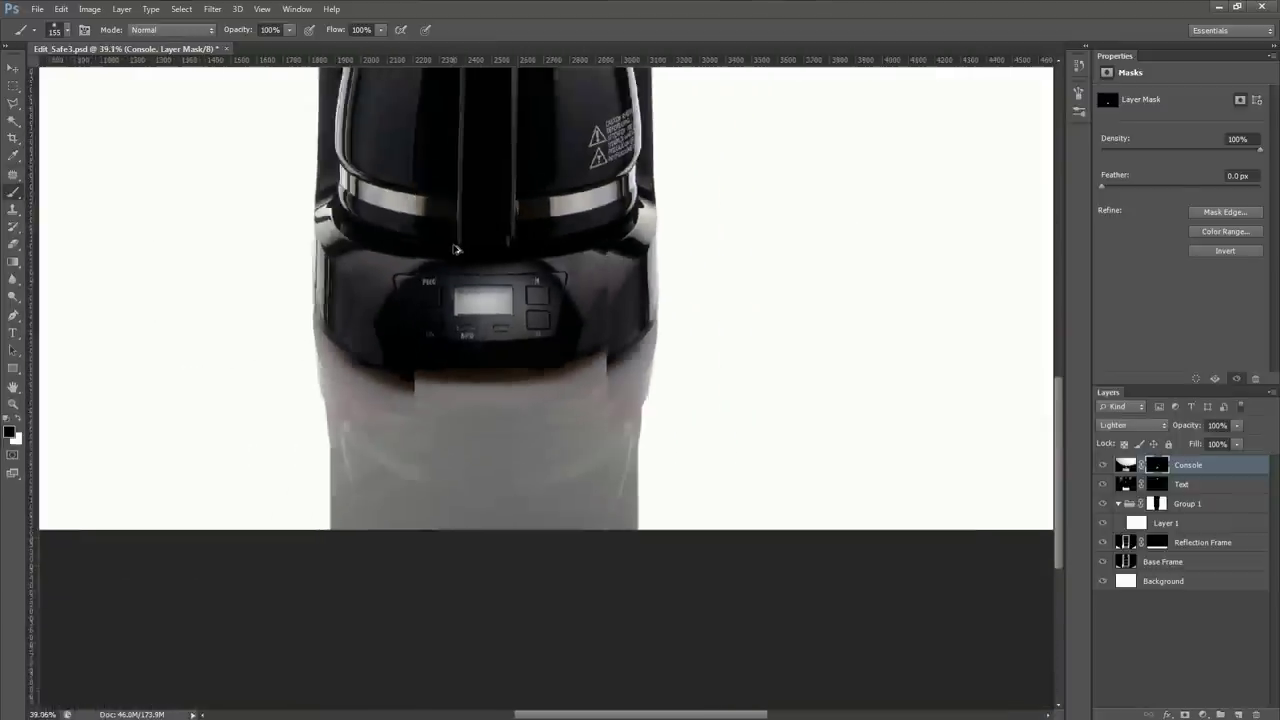
{"action": "scroll", "coordinate": [533, 339], "scroll_direction": "down", "scroll_amount": 1}
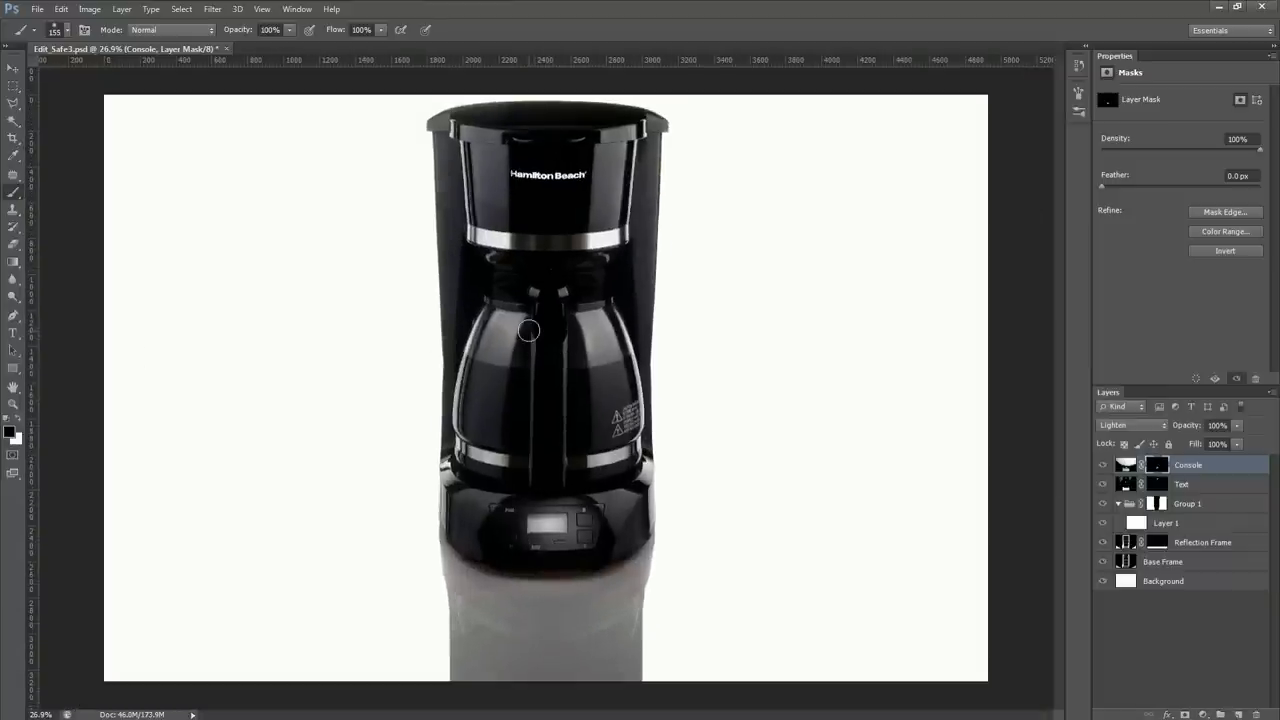
Add a Hue/Saturation adjustment layer above Console with saturation at -100 and switch its visibility to compare the colour cast
{"action": "left_click", "coordinate": [1203, 714]}
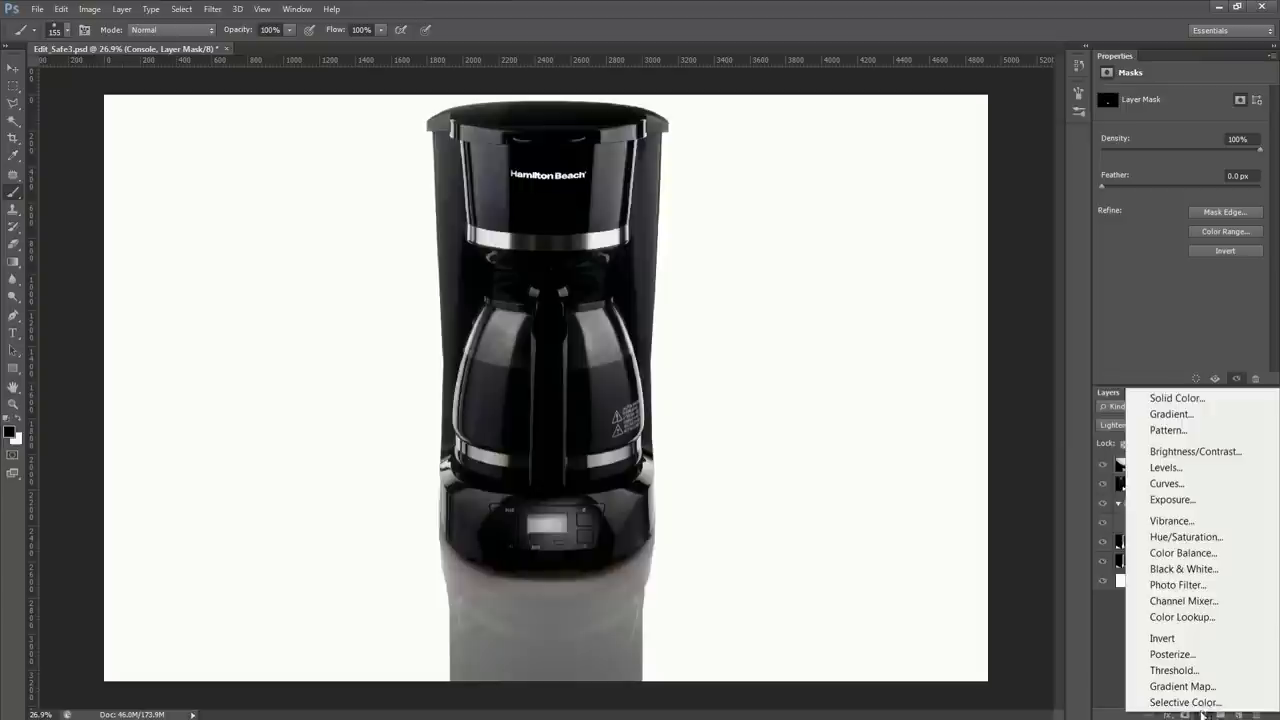
{"action": "left_click", "coordinate": [1167, 538]}
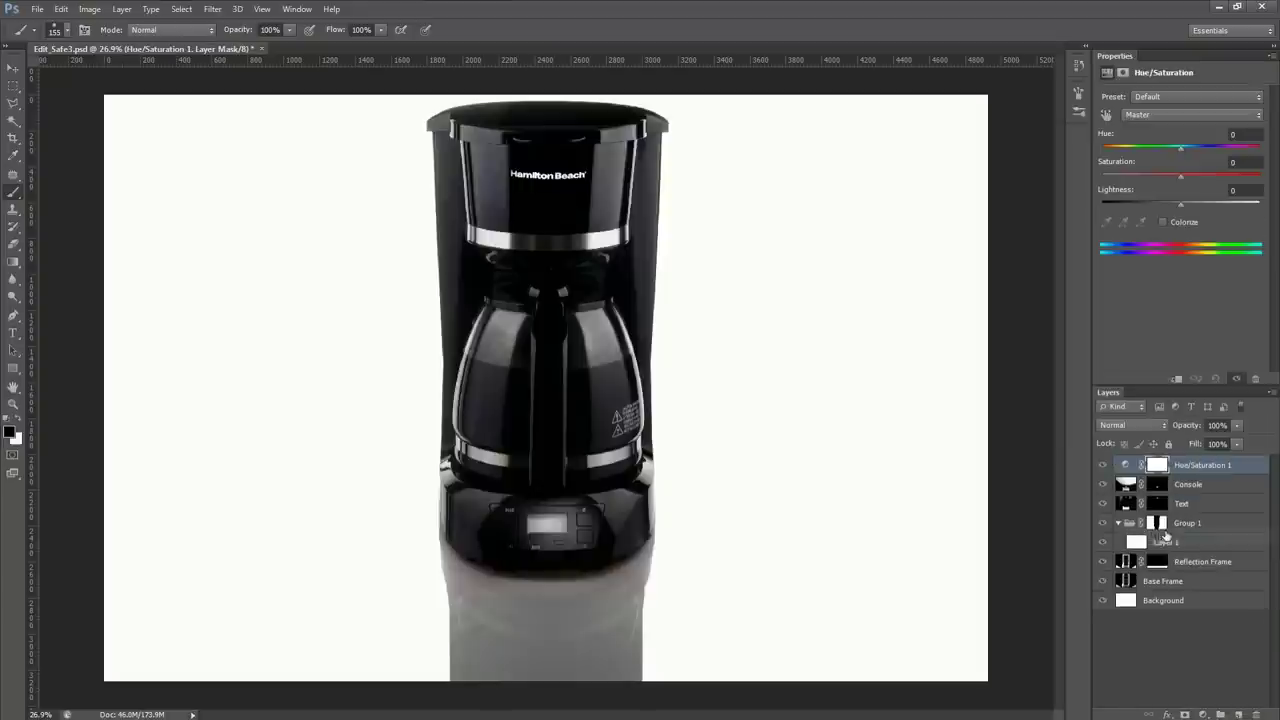
{"action": "left_click_drag", "start_coordinate": [1180, 175], "coordinate": [1084, 176]}
{"action": "left_click", "coordinate": [1101, 467]}
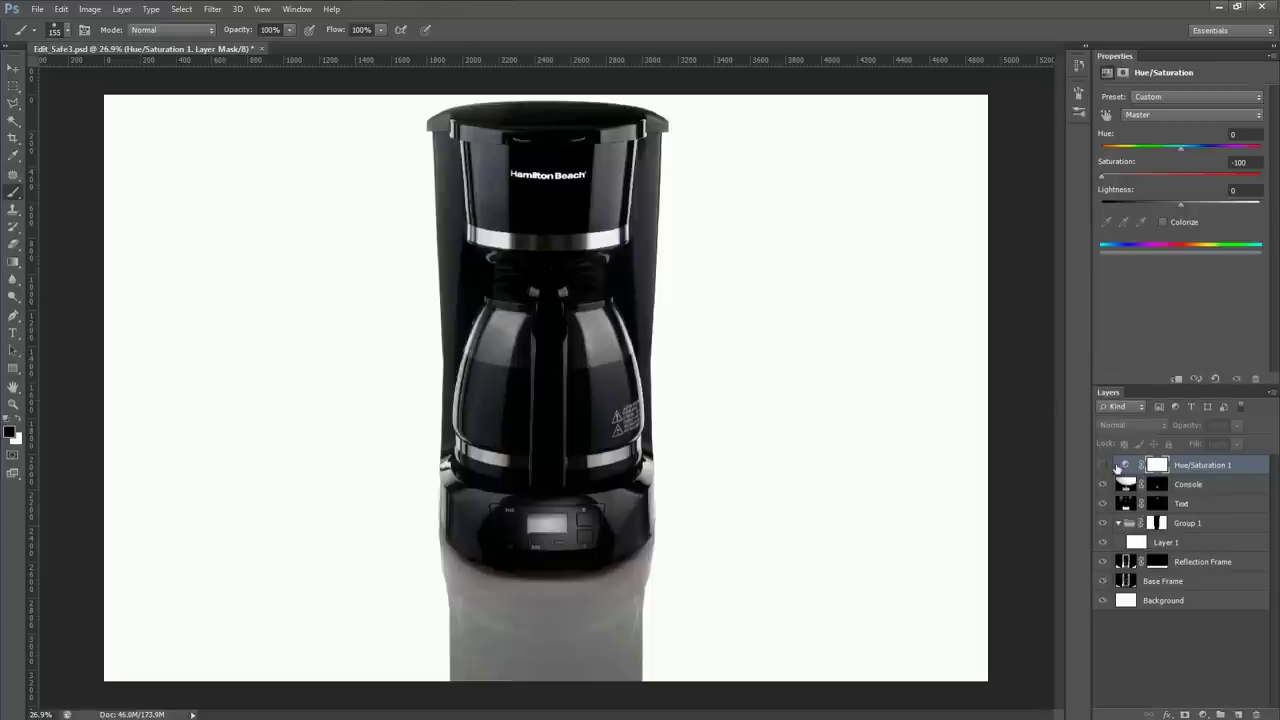
Set the foreground colour to bright blue, 001cff
{"action": "left_click", "coordinate": [1124, 465]}
{"action": "key", "text": "i"}
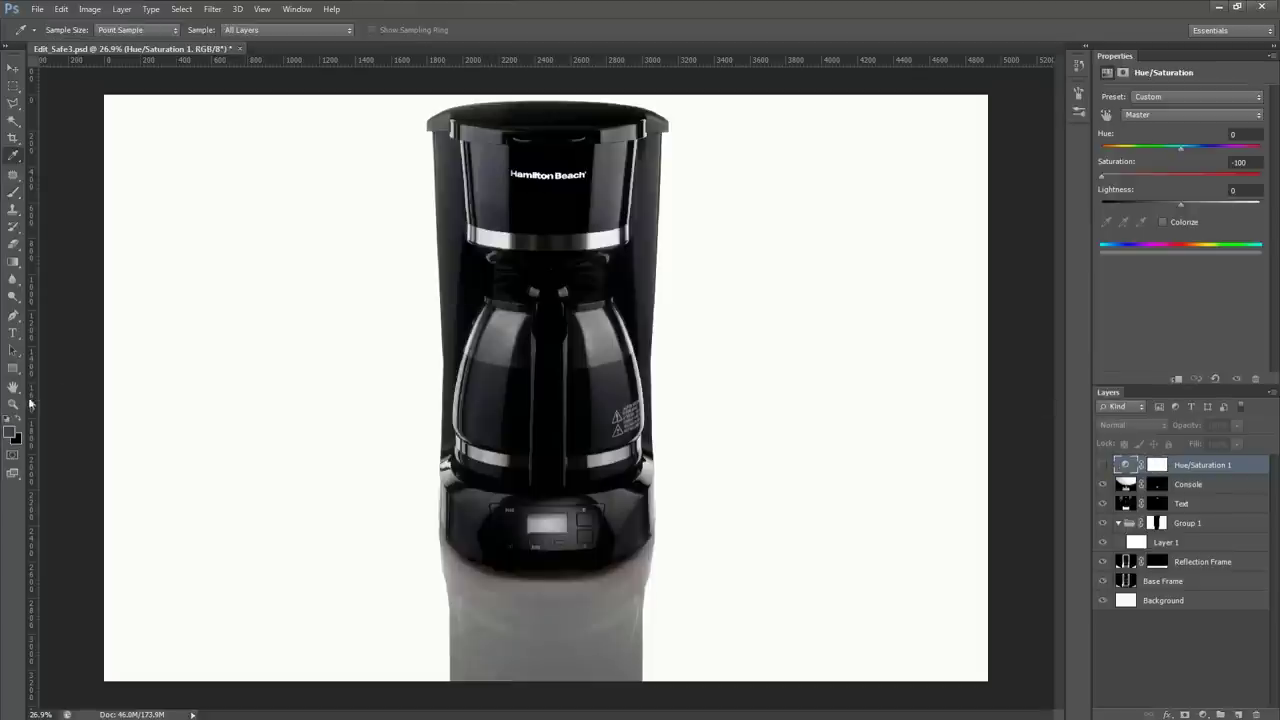
{"action": "left_click", "coordinate": [11, 432]}
{"action": "left_click_drag", "start_coordinate": [466, 229], "coordinate": [549, 182]}
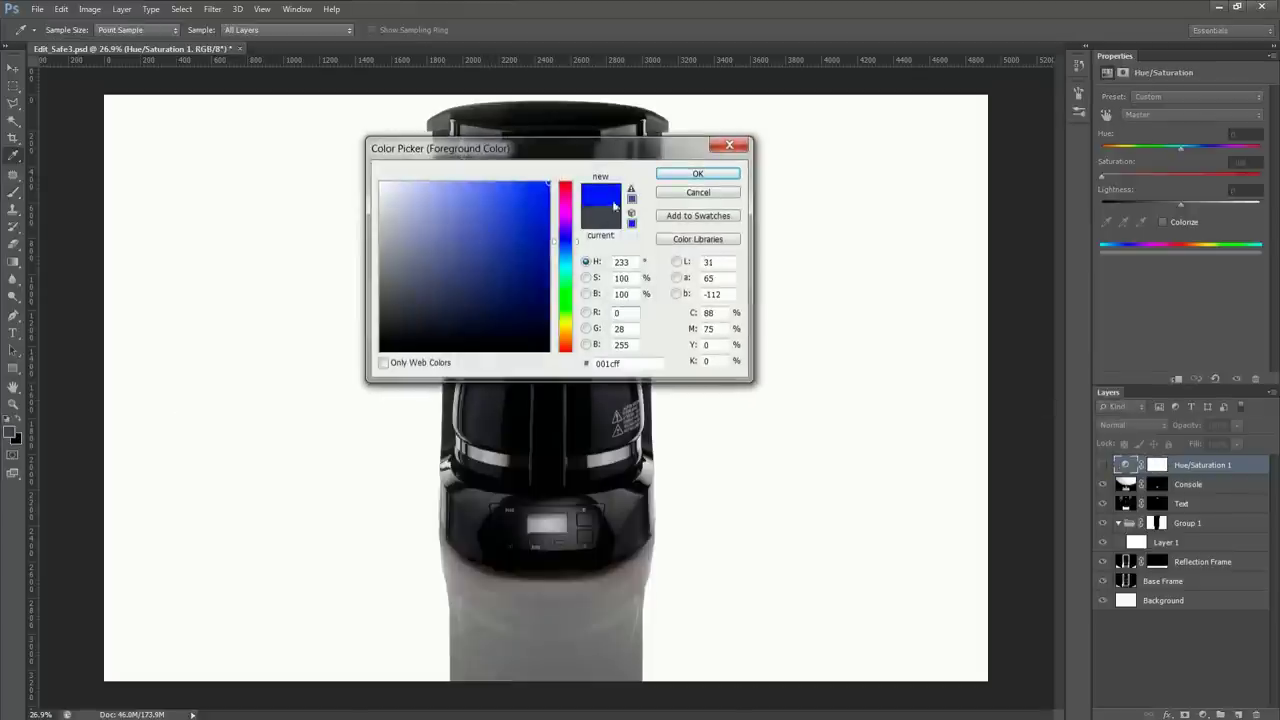
{"action": "left_click", "coordinate": [698, 174]}
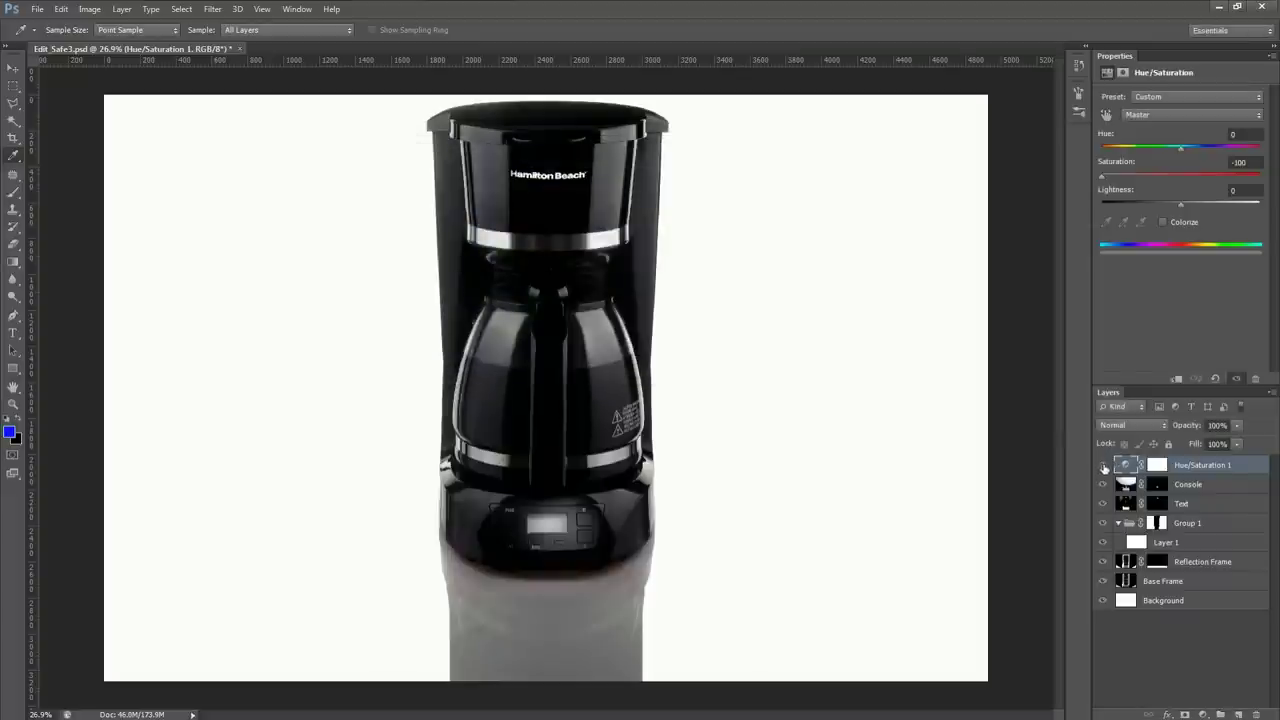
Paint the carafe's dark glass areas black on the Hue/Saturation mask to exclude them from the desaturation, and deselect all layers
{"action": "left_click", "coordinate": [1158, 465]}
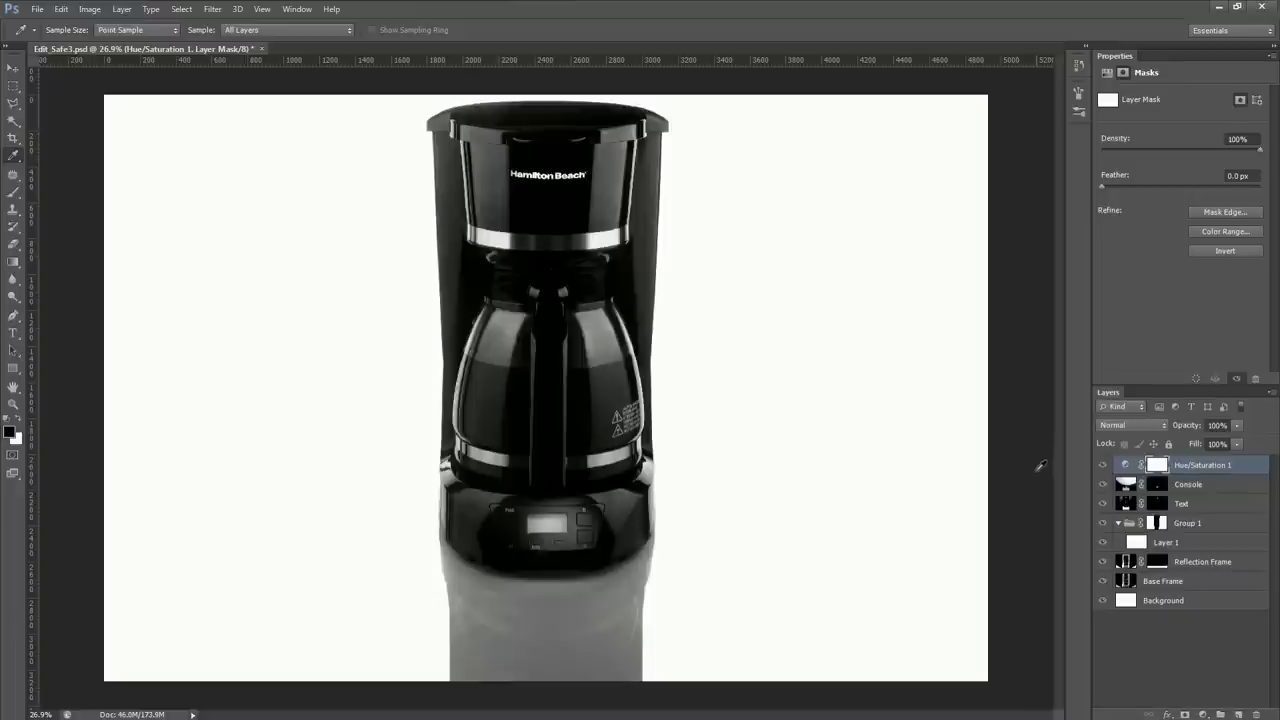
{"action": "key", "text": "b"}
{"action": "left_click_drag", "start_coordinate": [361, 369], "coordinate": [413, 388]}
{"action": "mouse_move", "coordinate": [502, 408]}
{"action": "left_mouse_down"}
{"action": "mouse_move", "coordinate": [486, 406]}
{"action": "mouse_move", "coordinate": [606, 400]}
{"action": "mouse_move", "coordinate": [610, 412]}
{"action": "mouse_move", "coordinate": [614, 400]}
{"action": "mouse_move", "coordinate": [486, 400]}
{"action": "mouse_move", "coordinate": [612, 405]}
{"action": "mouse_move", "coordinate": [495, 405]}
{"action": "mouse_move", "coordinate": [510, 418]}
{"action": "left_mouse_up"}
{"action": "left_click", "coordinate": [13, 68]}
{"action": "left_click", "coordinate": [1114, 616]}
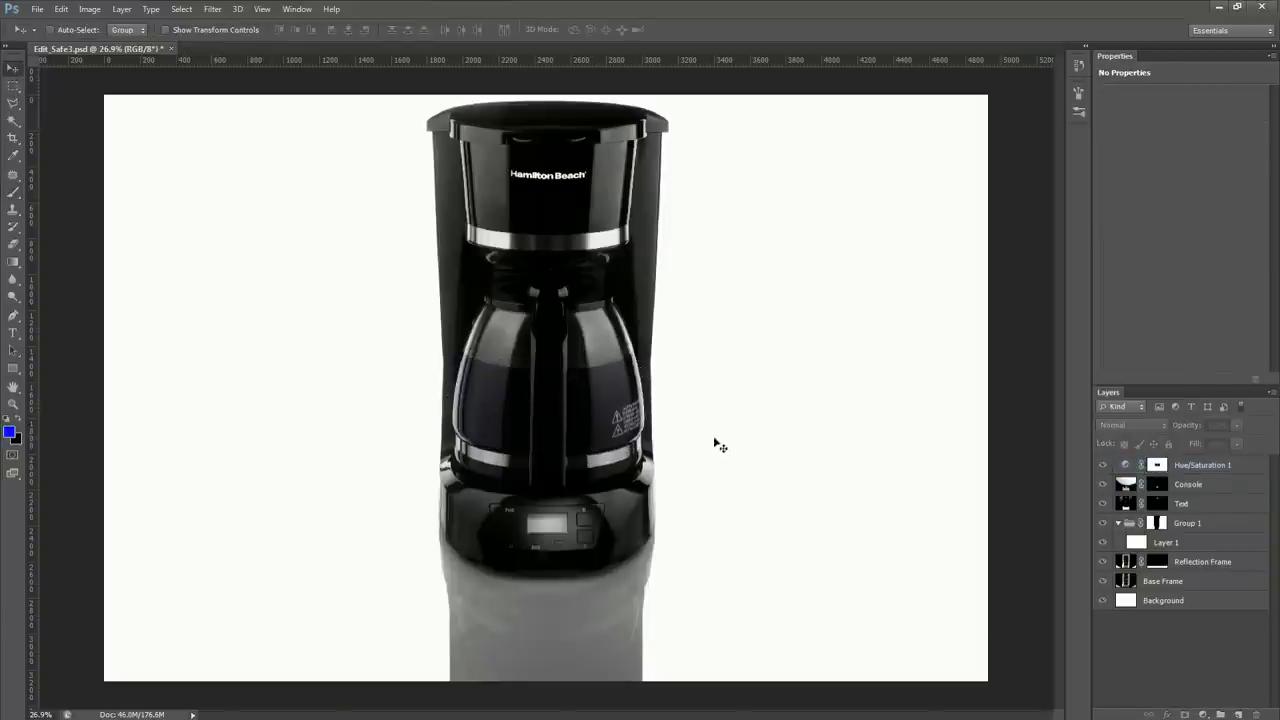
Examine the carafe glass, metal band and control panel up close for dust and remaining colour casts
{"action": "scroll", "coordinate": [545, 443], "scroll_direction": "up", "scroll_amount": 2}
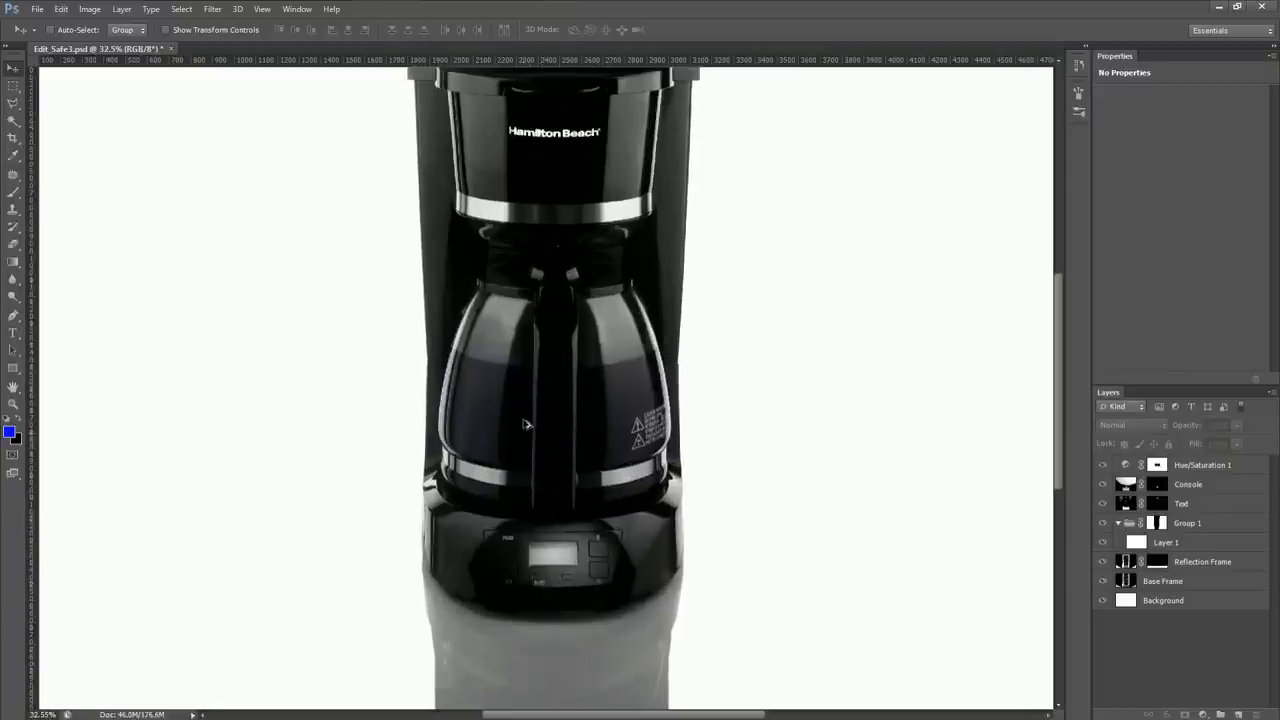
{"action": "scroll", "coordinate": [526, 424], "scroll_direction": "down", "scroll_amount": 1}
{"action": "scroll", "coordinate": [530, 480], "scroll_direction": "up", "scroll_amount": 4}
{"action": "mouse_move", "coordinate": [534, 530]}
{"action": "left_mouse_down"}
{"action": "mouse_move", "coordinate": [526, 458]}
{"action": "mouse_move", "coordinate": [532, 554]}
{"action": "left_mouse_up"}
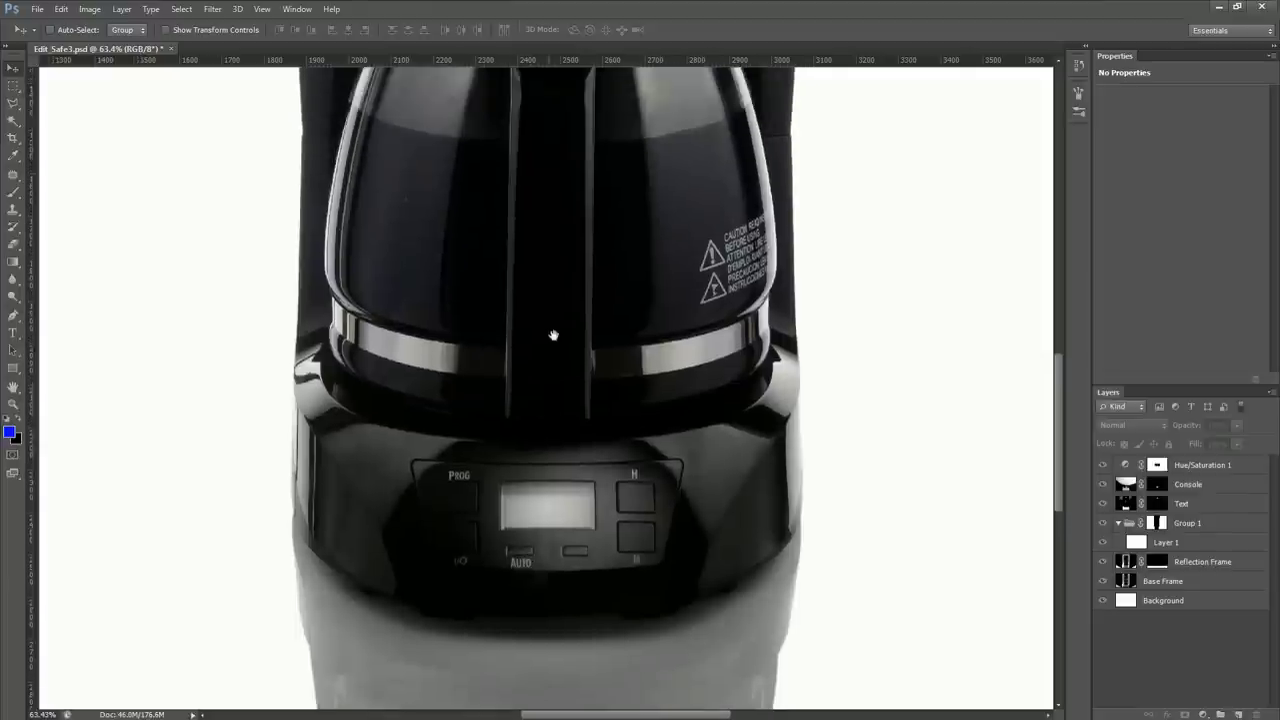
{"action": "scroll", "coordinate": [553, 335], "scroll_direction": "up", "scroll_amount": 5}
{"action": "scroll", "coordinate": [562, 372], "scroll_direction": "up", "scroll_amount": 6}
{"action": "left_click_drag", "start_coordinate": [558, 520], "coordinate": [597, 166]}
{"action": "scroll", "coordinate": [428, 406], "scroll_direction": "up", "scroll_amount": 6}
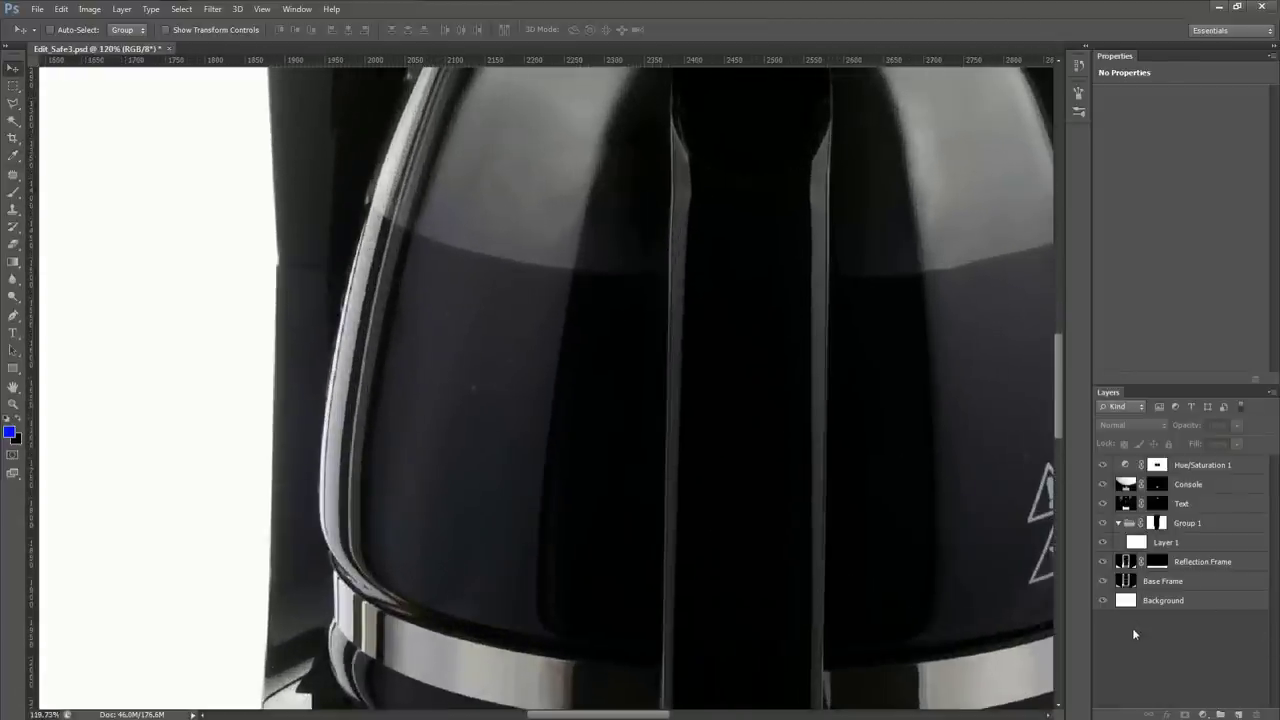
Duplicate the Base Frame layer and rename the copy as Cleaning Frame
{"action": "left_click", "coordinate": [1126, 586]}
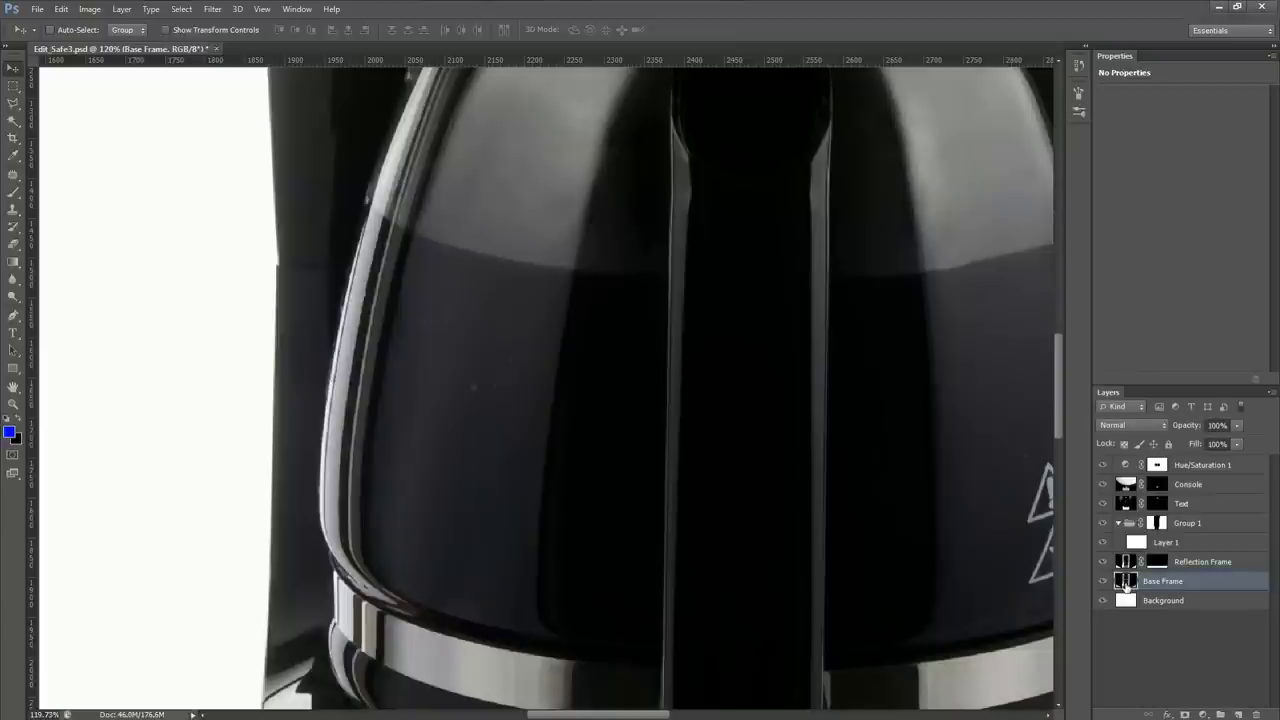
{"action": "key", "text": "ctrl+j"}
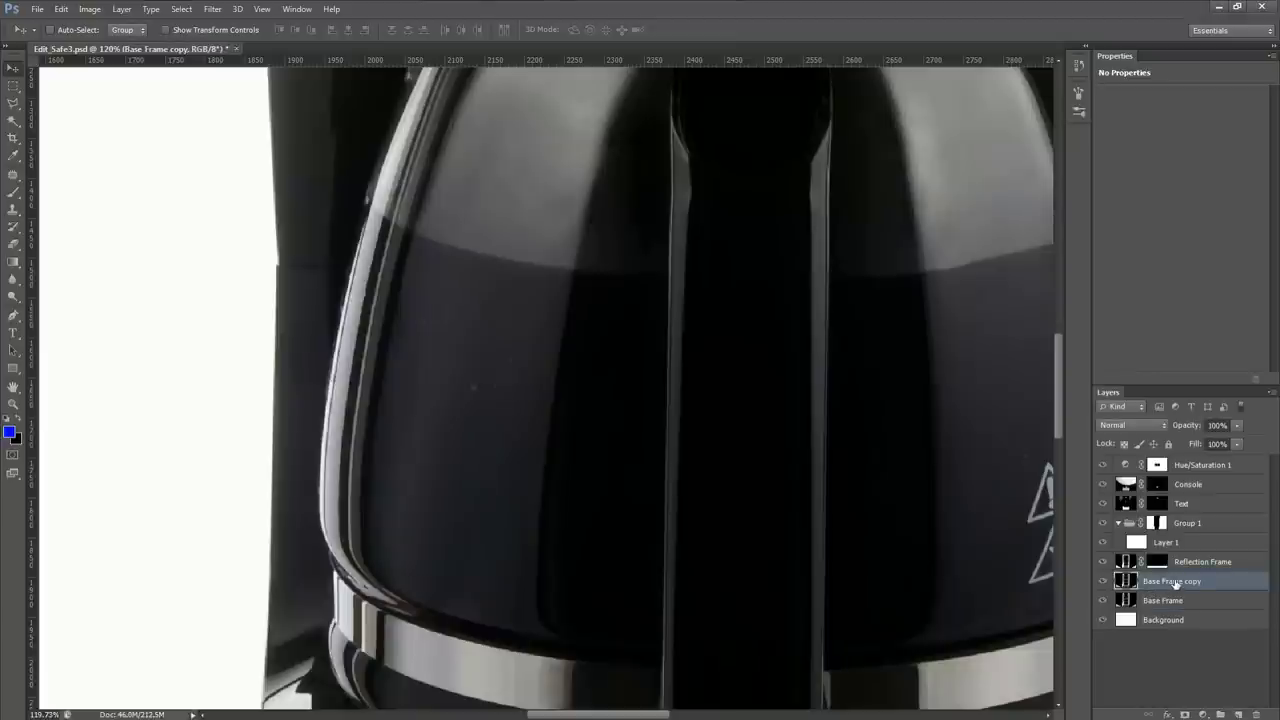
{"action": "double_click", "coordinate": [1176, 583]}
{"action": "type", "text": "Cleaning F"}
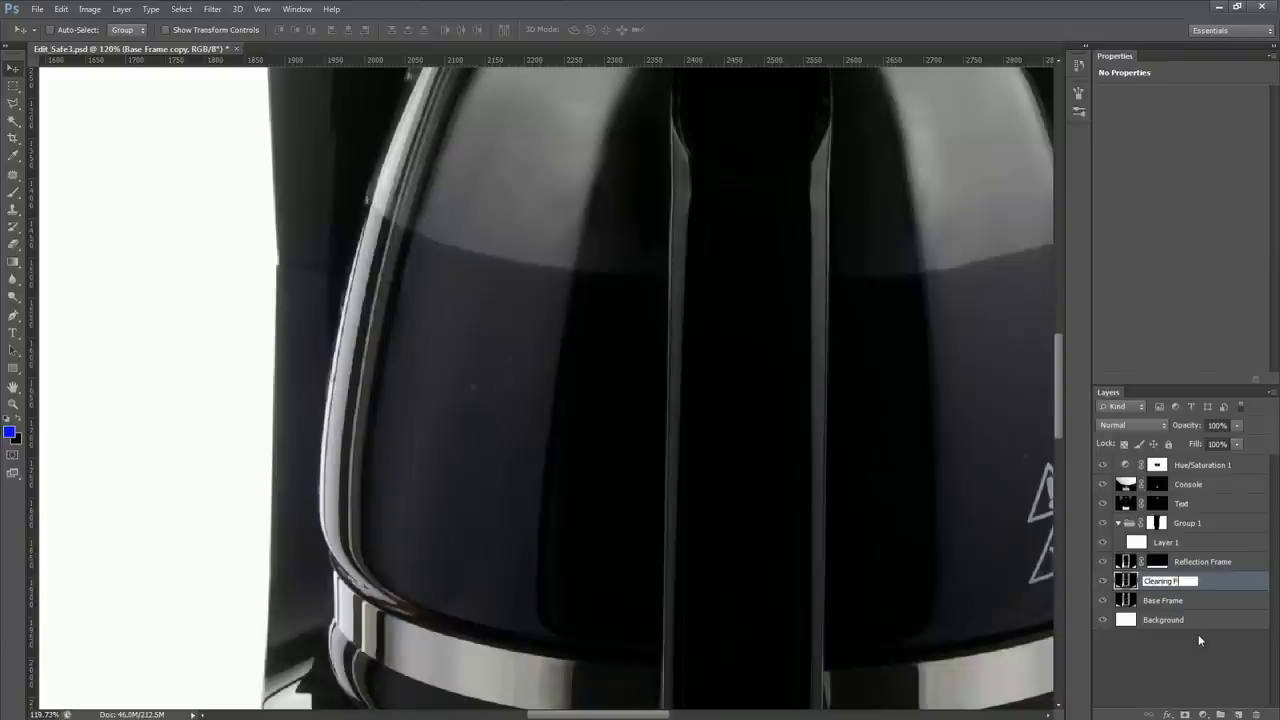
{"action": "type", "text": "rame"}
{"action": "key", "text": "Return"}
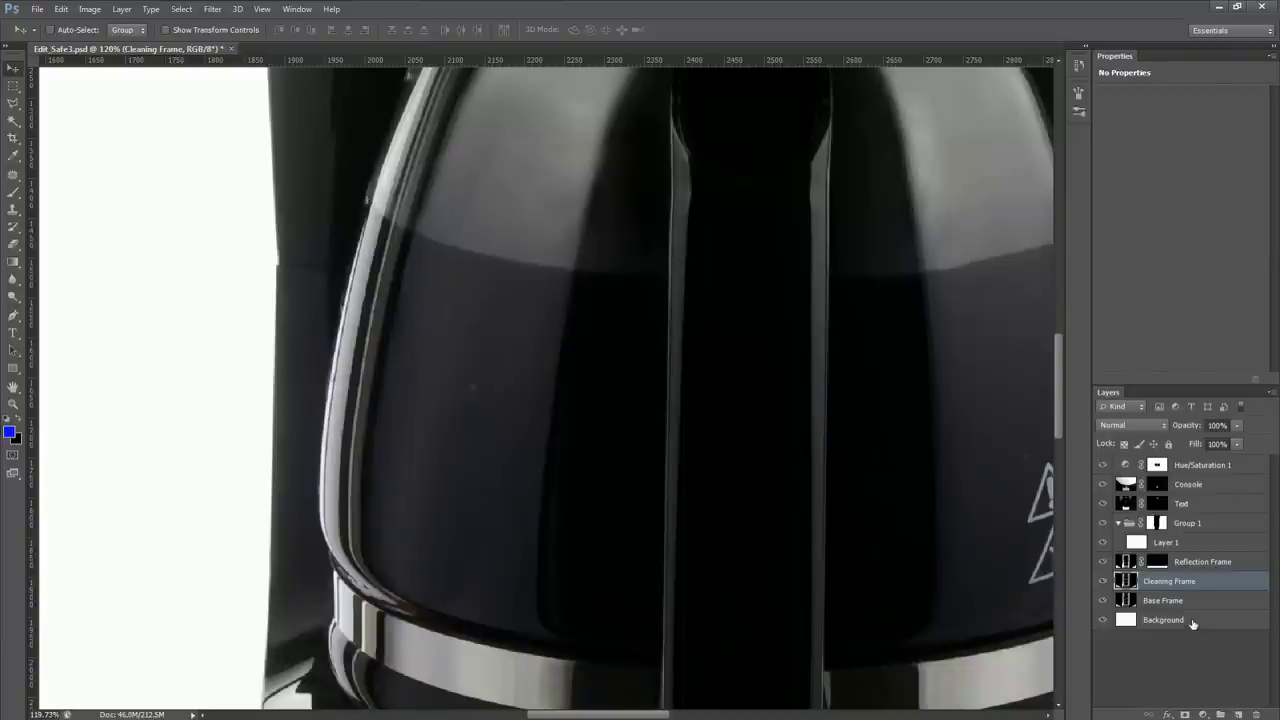
Remove dust specks from the middle of the carafe's left glass area on Cleaning Frame with the Patch tool
{"action": "key", "text": "j"}
{"action": "scroll", "coordinate": [409, 407], "scroll_direction": "up", "scroll_amount": 3}
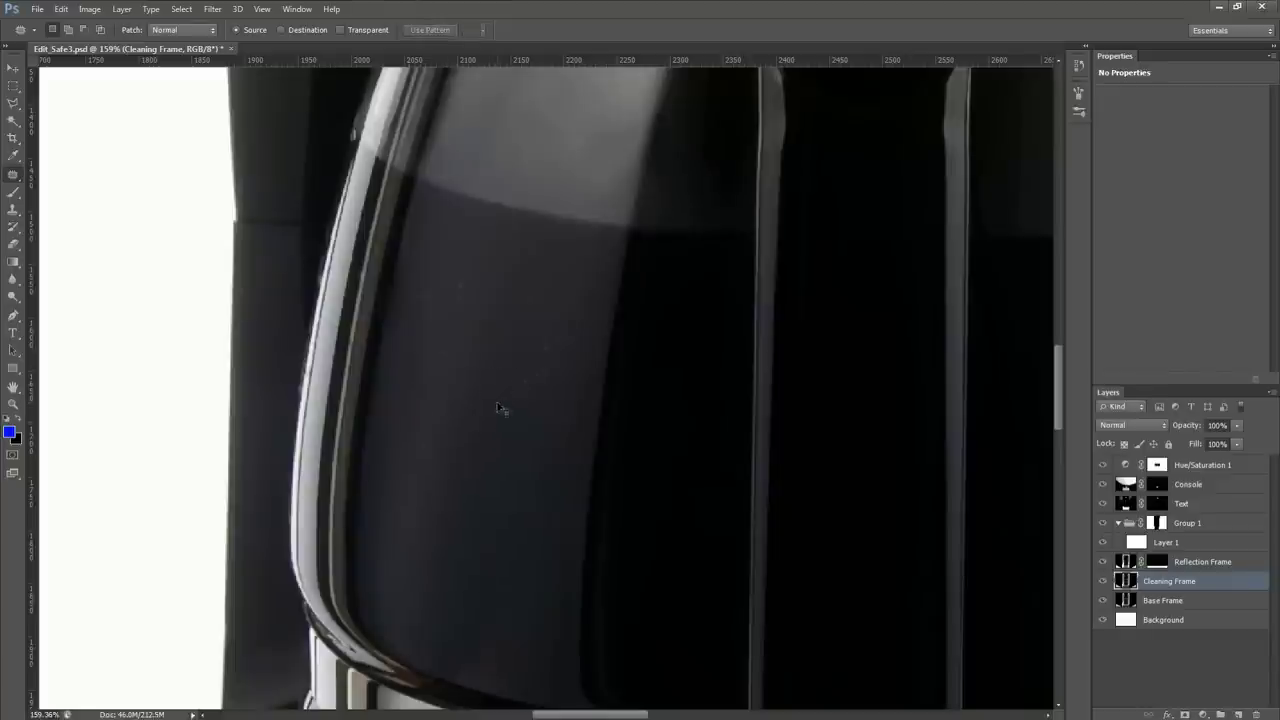
{"action": "mouse_move", "coordinate": [541, 363]}
{"action": "left_mouse_down"}
{"action": "mouse_move", "coordinate": [539, 403]}
{"action": "mouse_move", "coordinate": [514, 409]}
{"action": "mouse_move", "coordinate": [536, 435]}
{"action": "left_mouse_up"}
{"action": "key", "text": "ctrl+d"}
{"action": "mouse_move", "coordinate": [514, 292]}
{"action": "left_mouse_down"}
{"action": "mouse_move", "coordinate": [535, 324]}
{"action": "mouse_move", "coordinate": [555, 305]}
{"action": "mouse_move", "coordinate": [566, 324]}
{"action": "mouse_move", "coordinate": [524, 282]}
{"action": "mouse_move", "coordinate": [547, 332]}
{"action": "mouse_move", "coordinate": [565, 337]}
{"action": "mouse_move", "coordinate": [532, 360]}
{"action": "left_mouse_up"}
{"action": "key", "text": "ctrl+d"}
{"action": "key", "text": "ctrl+d"}
Patch the small specks just below the tonal line across the carafe's left glass area
{"action": "scroll", "coordinate": [414, 277], "scroll_direction": "up", "scroll_amount": 2}
{"action": "mouse_move", "coordinate": [472, 280]}
{"action": "left_mouse_down"}
{"action": "mouse_move", "coordinate": [501, 322]}
{"action": "mouse_move", "coordinate": [469, 318]}
{"action": "mouse_move", "coordinate": [532, 307]}
{"action": "mouse_move", "coordinate": [436, 296]}
{"action": "mouse_move", "coordinate": [462, 311]}
{"action": "mouse_move", "coordinate": [449, 324]}
{"action": "mouse_move", "coordinate": [421, 314]}
{"action": "mouse_move", "coordinate": [436, 265]}
{"action": "left_mouse_up"}
{"action": "key", "text": "ctrl+d"}
{"action": "key", "text": "ctrl+d"}
{"action": "mouse_move", "coordinate": [457, 381]}
{"action": "left_mouse_down"}
{"action": "mouse_move", "coordinate": [462, 404]}
{"action": "mouse_move", "coordinate": [496, 357]}
{"action": "left_mouse_up"}
{"action": "key", "text": "ctrl+d"}
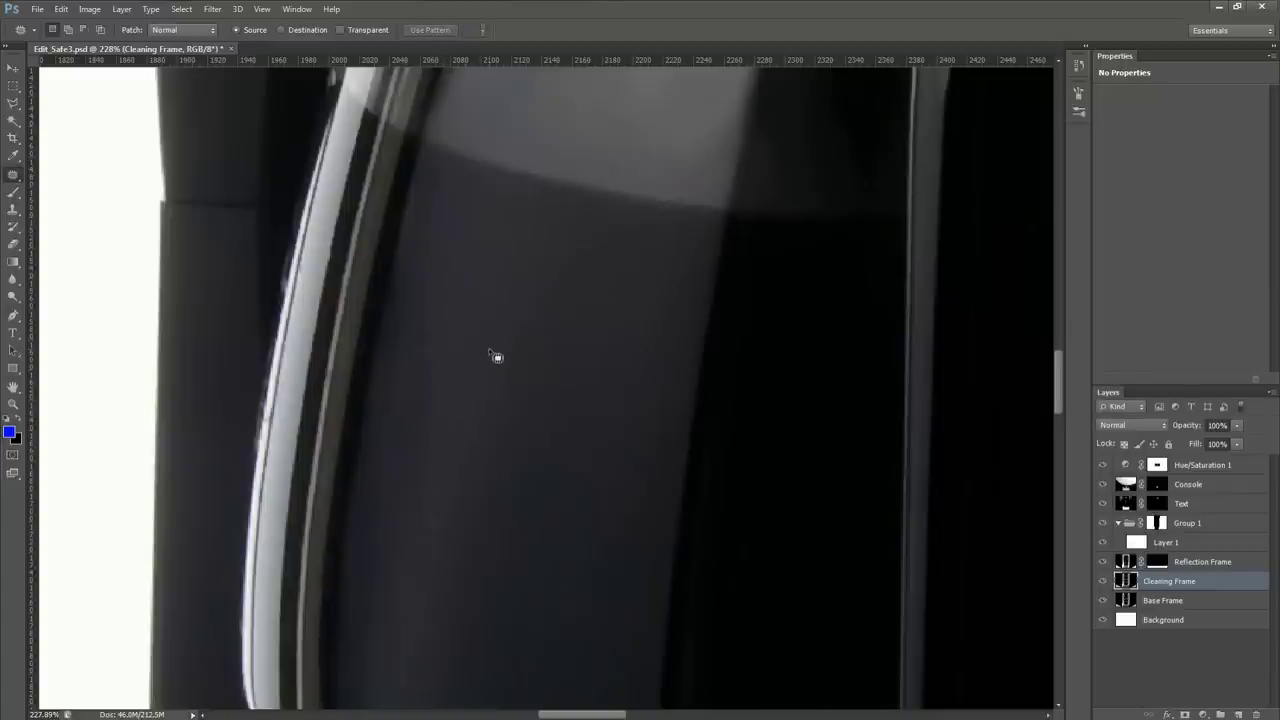
Patch the remaining specks along the outer edge, lower part and inner side of the carafe's left glass area
{"action": "mouse_move", "coordinate": [412, 347]}
{"action": "left_mouse_down"}
{"action": "mouse_move", "coordinate": [432, 342]}
{"action": "mouse_move", "coordinate": [418, 358]}
{"action": "mouse_move", "coordinate": [472, 376]}
{"action": "left_mouse_up"}
{"action": "key", "text": "ctrl+d"}
{"action": "mouse_move", "coordinate": [398, 440]}
{"action": "left_mouse_down"}
{"action": "mouse_move", "coordinate": [432, 442]}
{"action": "mouse_move", "coordinate": [405, 457]}
{"action": "mouse_move", "coordinate": [440, 530]}
{"action": "left_mouse_up"}
{"action": "key", "text": "ctrl+d"}
{"action": "mouse_move", "coordinate": [528, 568]}
{"action": "left_mouse_down"}
{"action": "mouse_move", "coordinate": [548, 581]}
{"action": "mouse_move", "coordinate": [532, 580]}
{"action": "mouse_move", "coordinate": [508, 525]}
{"action": "left_mouse_up"}
{"action": "key", "text": "ctrl+d"}
{"action": "mouse_move", "coordinate": [632, 430]}
{"action": "left_mouse_down"}
{"action": "mouse_move", "coordinate": [649, 386]}
{"action": "mouse_move", "coordinate": [672, 432]}
{"action": "mouse_move", "coordinate": [636, 446]}
{"action": "left_mouse_up"}
{"action": "key", "text": "ctrl+d"}
Patch the dust specks on the carafe's right glass area, beside and above the printed caution text
{"action": "scroll", "coordinate": [385, 398], "scroll_direction": "down", "scroll_amount": 7}
{"action": "scroll", "coordinate": [714, 419], "scroll_direction": "up", "scroll_amount": 3}
{"action": "scroll", "coordinate": [716, 420], "scroll_direction": "up", "scroll_amount": 3}
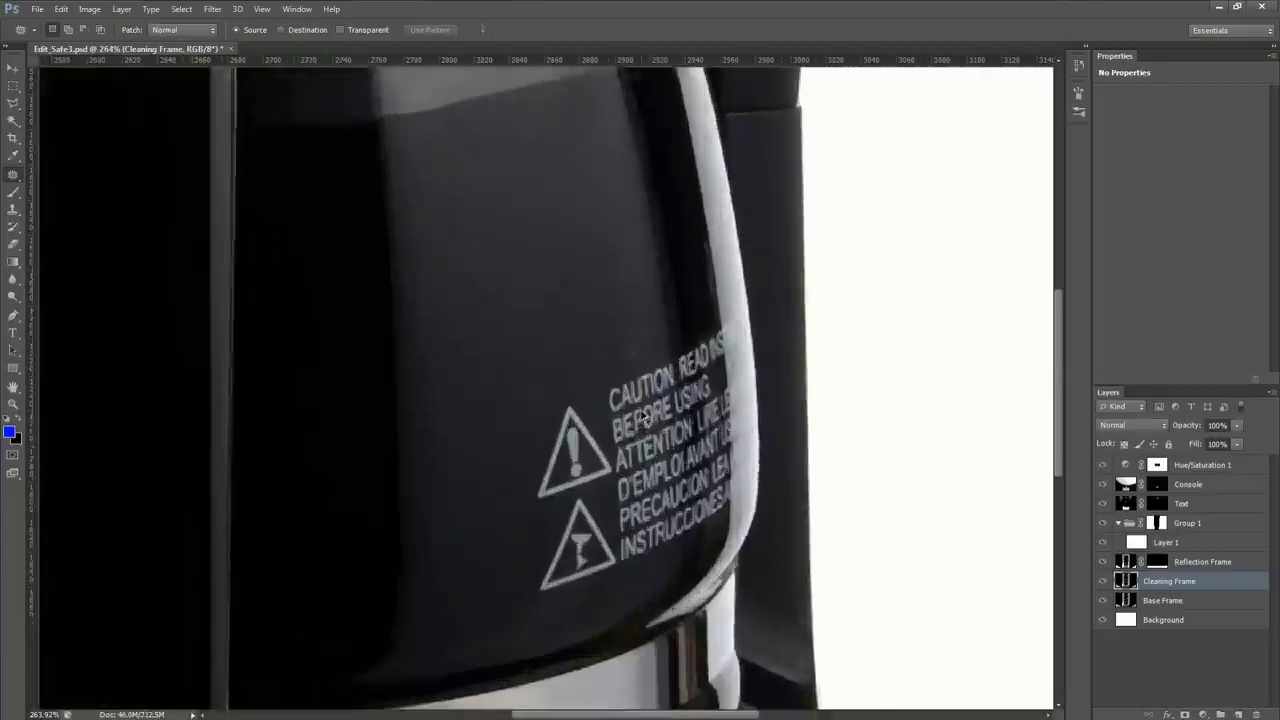
{"action": "mouse_move", "coordinate": [500, 391]}
{"action": "left_mouse_down"}
{"action": "mouse_move", "coordinate": [503, 408]}
{"action": "mouse_move", "coordinate": [449, 421]}
{"action": "left_mouse_up"}
{"action": "key", "text": "ctrl+d"}
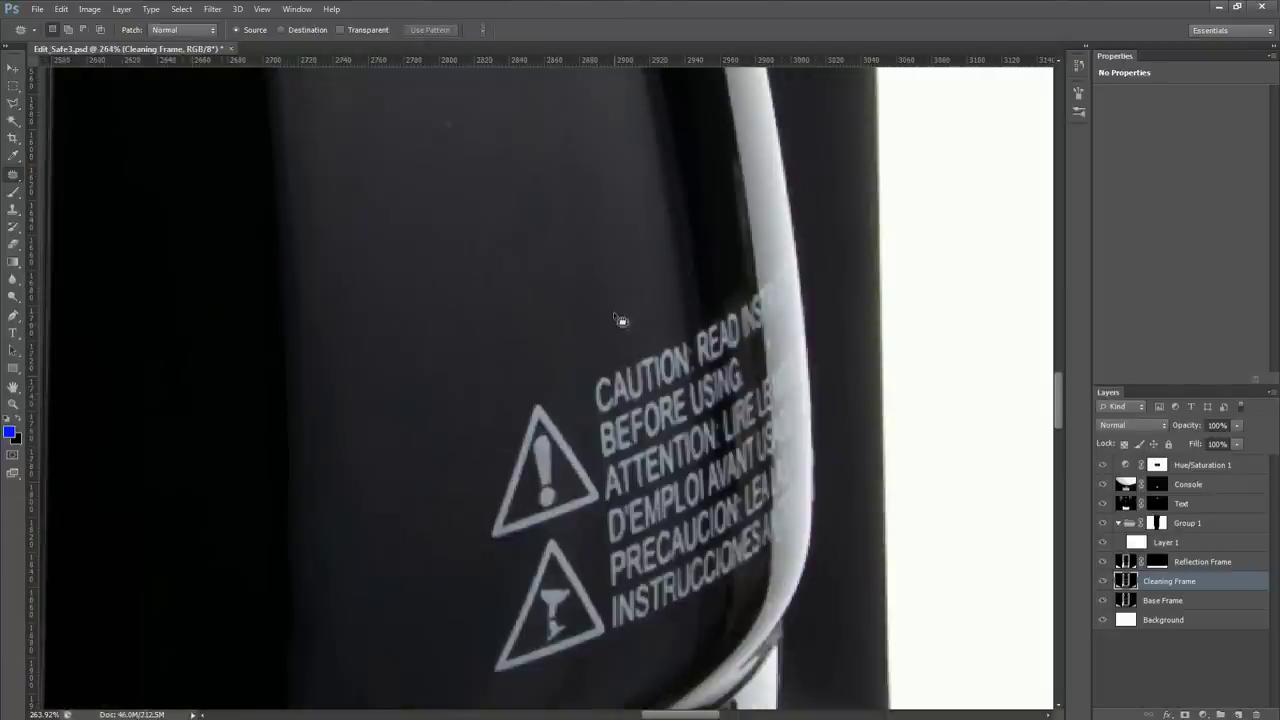
{"action": "mouse_move", "coordinate": [644, 310]}
{"action": "left_mouse_down"}
{"action": "mouse_move", "coordinate": [620, 346]}
{"action": "mouse_move", "coordinate": [616, 318]}
{"action": "left_mouse_up"}
{"action": "left_click_drag", "start_coordinate": [629, 325], "coordinate": [606, 287]}
{"action": "key", "text": "ctrl+d"}
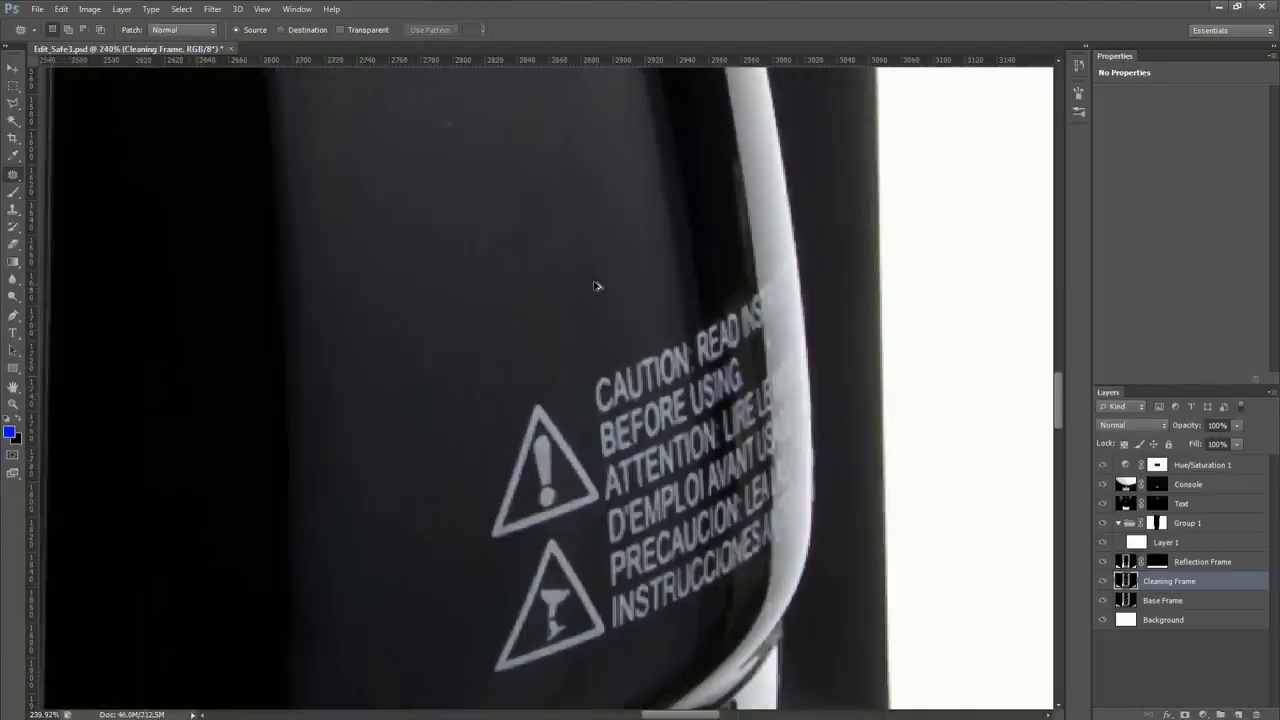
{"action": "scroll", "coordinate": [596, 287], "scroll_direction": "down", "scroll_amount": 3}
{"action": "scroll", "coordinate": [495, 197], "scroll_direction": "up", "scroll_amount": 3}
{"action": "mouse_move", "coordinate": [540, 190]}
{"action": "left_mouse_down"}
{"action": "mouse_move", "coordinate": [580, 214]}
{"action": "mouse_move", "coordinate": [569, 234]}
{"action": "mouse_move", "coordinate": [535, 205]}
{"action": "left_mouse_up"}
{"action": "scroll", "coordinate": [540, 345], "scroll_direction": "down", "scroll_amount": 6}
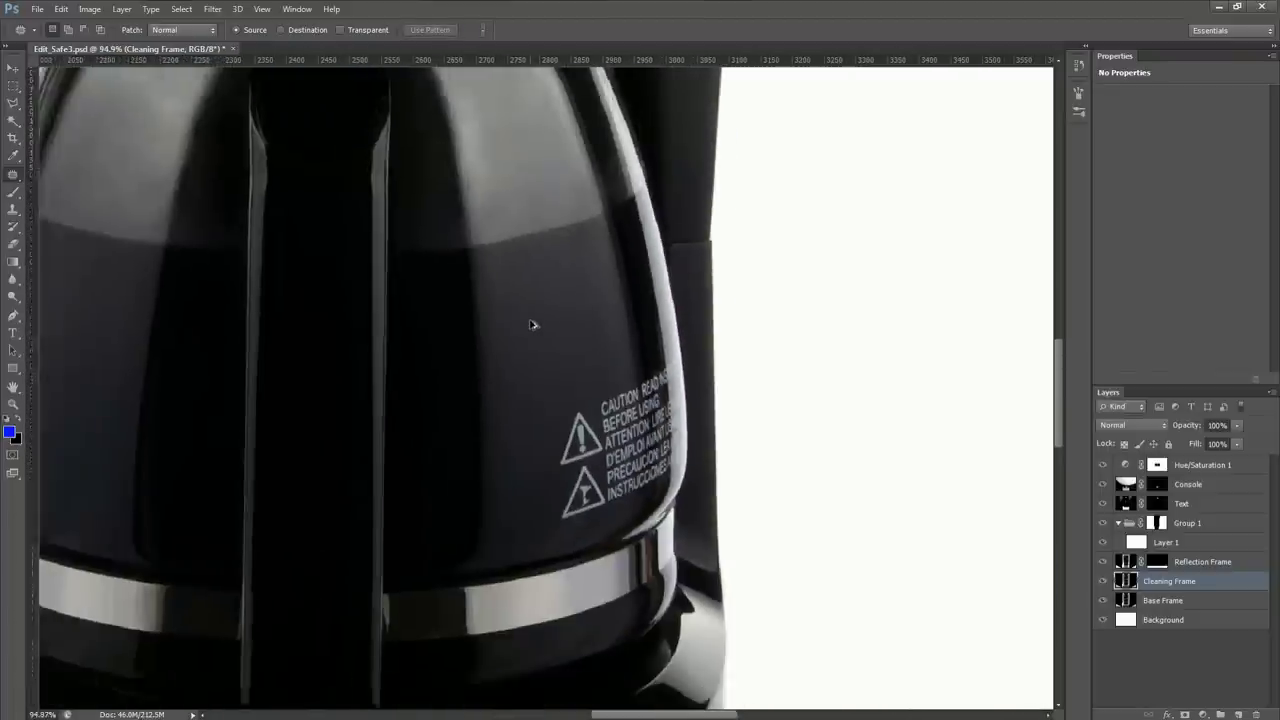
Patch out the small bright fleck at the centre of the black area between the silver band and the carafe handle
{"action": "scroll", "coordinate": [533, 325], "scroll_direction": "down", "scroll_amount": 2}
{"action": "scroll", "coordinate": [405, 505], "scroll_direction": "up", "scroll_amount": 4}
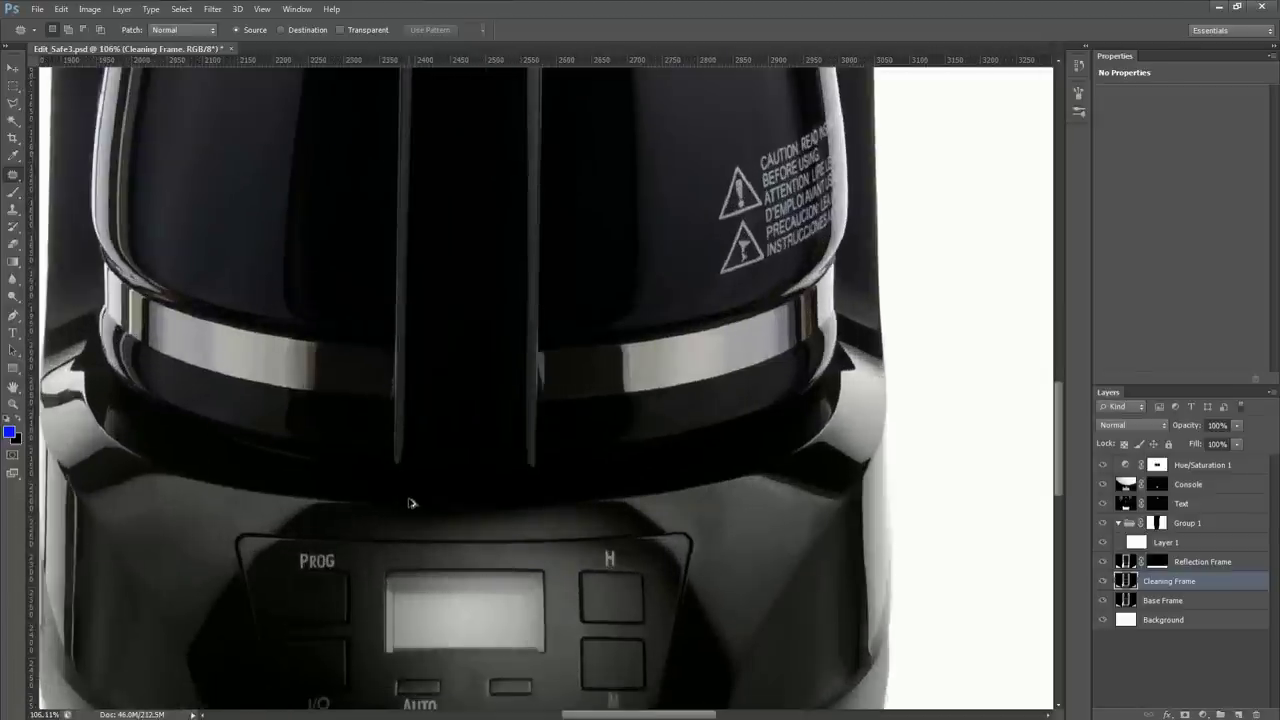
{"action": "left_click_drag", "start_coordinate": [452, 346], "coordinate": [488, 568]}
{"action": "left_click_drag", "start_coordinate": [489, 266], "coordinate": [505, 494]}
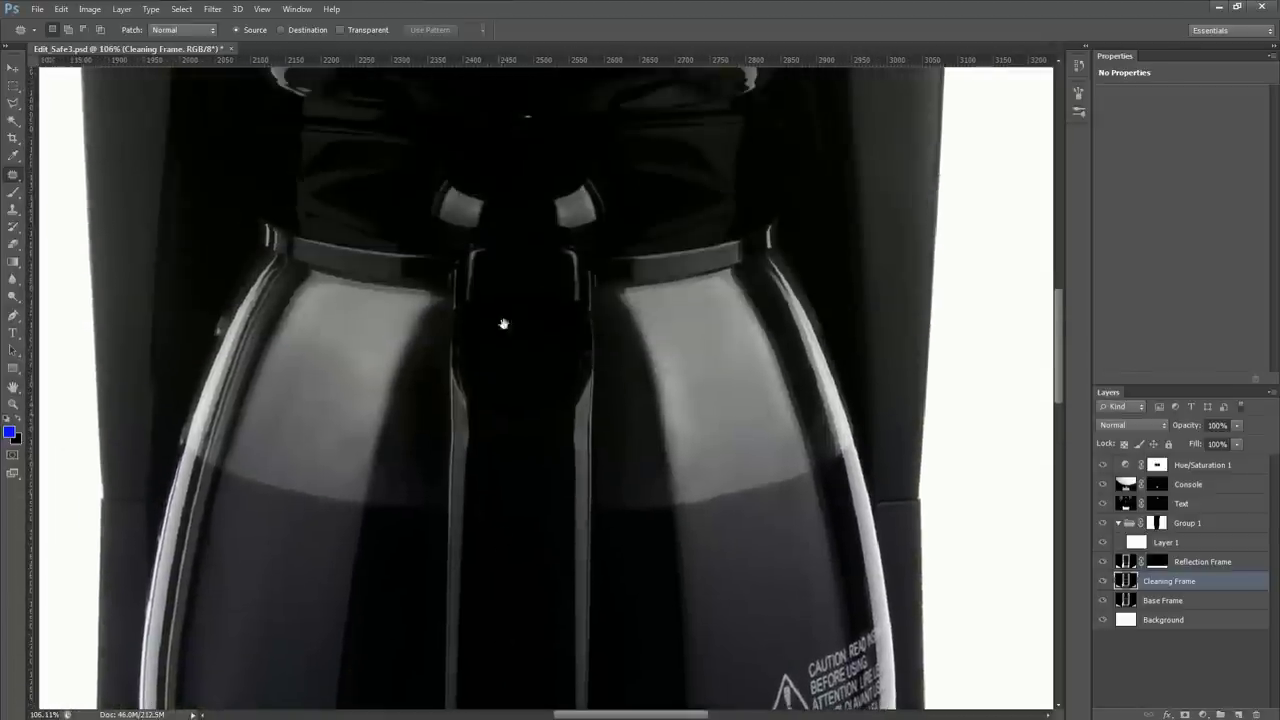
{"action": "left_click_drag", "start_coordinate": [503, 306], "coordinate": [521, 516]}
{"action": "scroll", "coordinate": [545, 300], "scroll_direction": "up", "scroll_amount": 5}
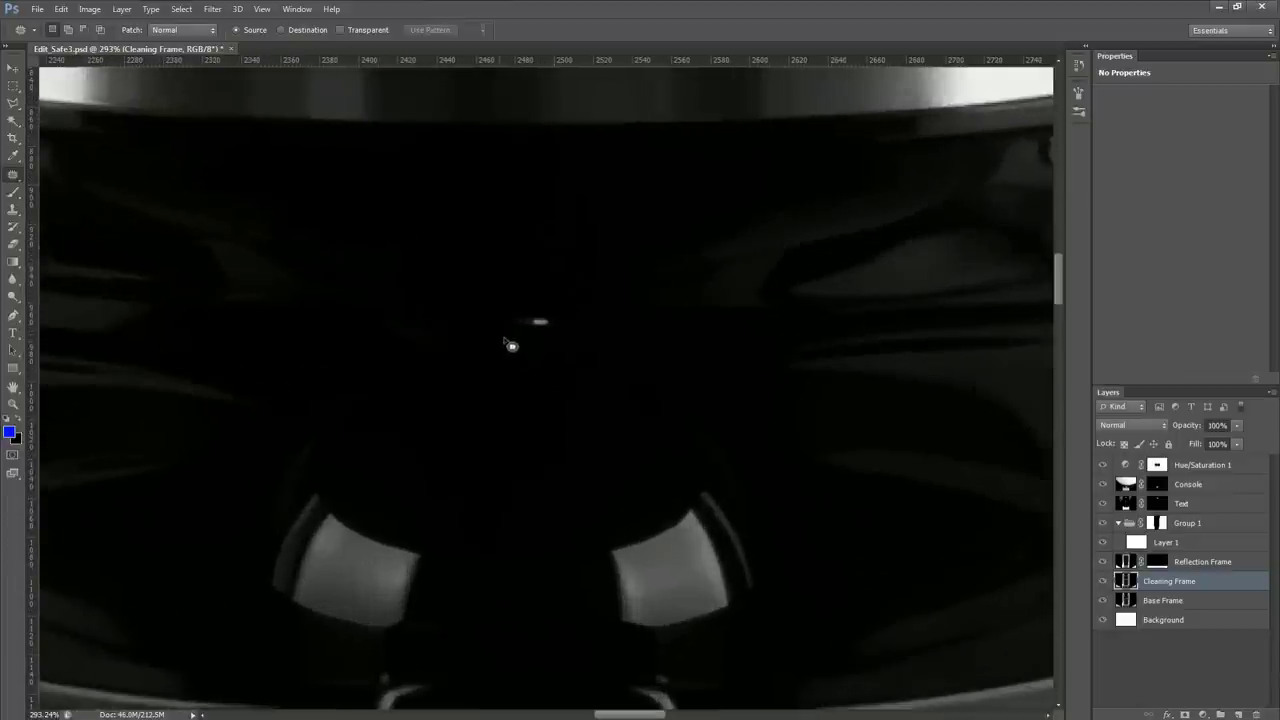
{"action": "mouse_move", "coordinate": [517, 291]}
{"action": "left_mouse_down"}
{"action": "mouse_move", "coordinate": [588, 348]}
{"action": "mouse_move", "coordinate": [547, 359]}
{"action": "mouse_move", "coordinate": [491, 335]}
{"action": "left_mouse_up"}
{"action": "mouse_move", "coordinate": [519, 317]}
{"action": "left_mouse_down"}
{"action": "mouse_move", "coordinate": [506, 240]}
{"action": "mouse_move", "coordinate": [519, 477]}
{"action": "left_mouse_up"}
{"action": "key", "text": "ctrl+d"}
Patch the diagonal tonal edge on the grey reflection left of the logo, above the silver band
{"action": "scroll", "coordinate": [509, 312], "scroll_direction": "down", "scroll_amount": 7}
{"action": "scroll", "coordinate": [368, 378], "scroll_direction": "up", "scroll_amount": 4}
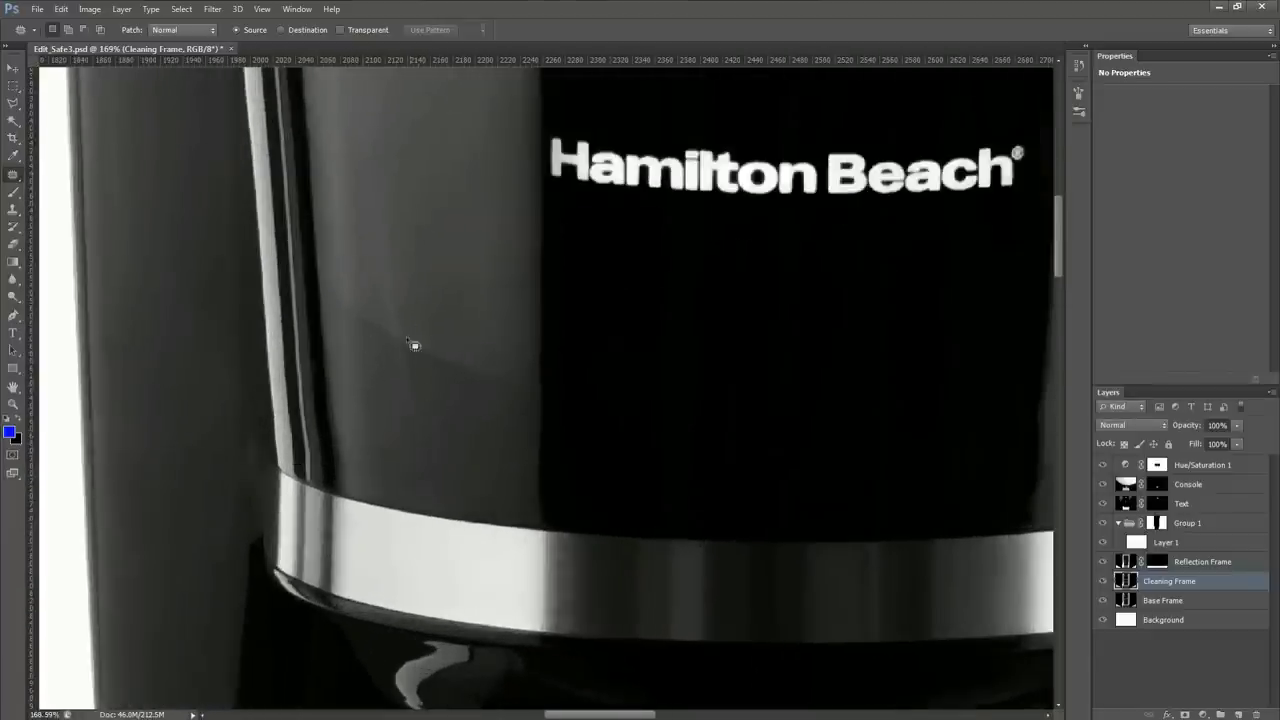
{"action": "scroll", "coordinate": [410, 335], "scroll_direction": "up", "scroll_amount": 1}
{"action": "scroll", "coordinate": [330, 358], "scroll_direction": "down", "scroll_amount": 4}
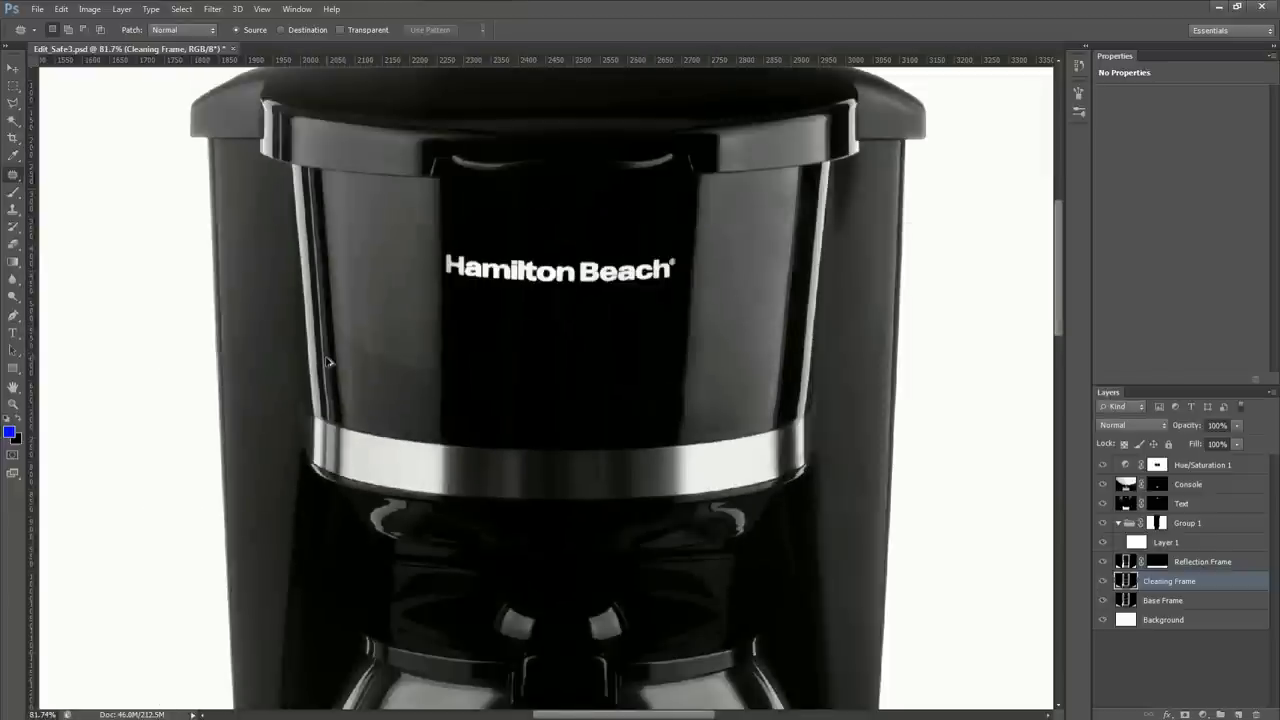
{"action": "scroll", "coordinate": [277, 394], "scroll_direction": "up", "scroll_amount": 1}
{"action": "scroll", "coordinate": [277, 394], "scroll_direction": "up", "scroll_amount": 3}
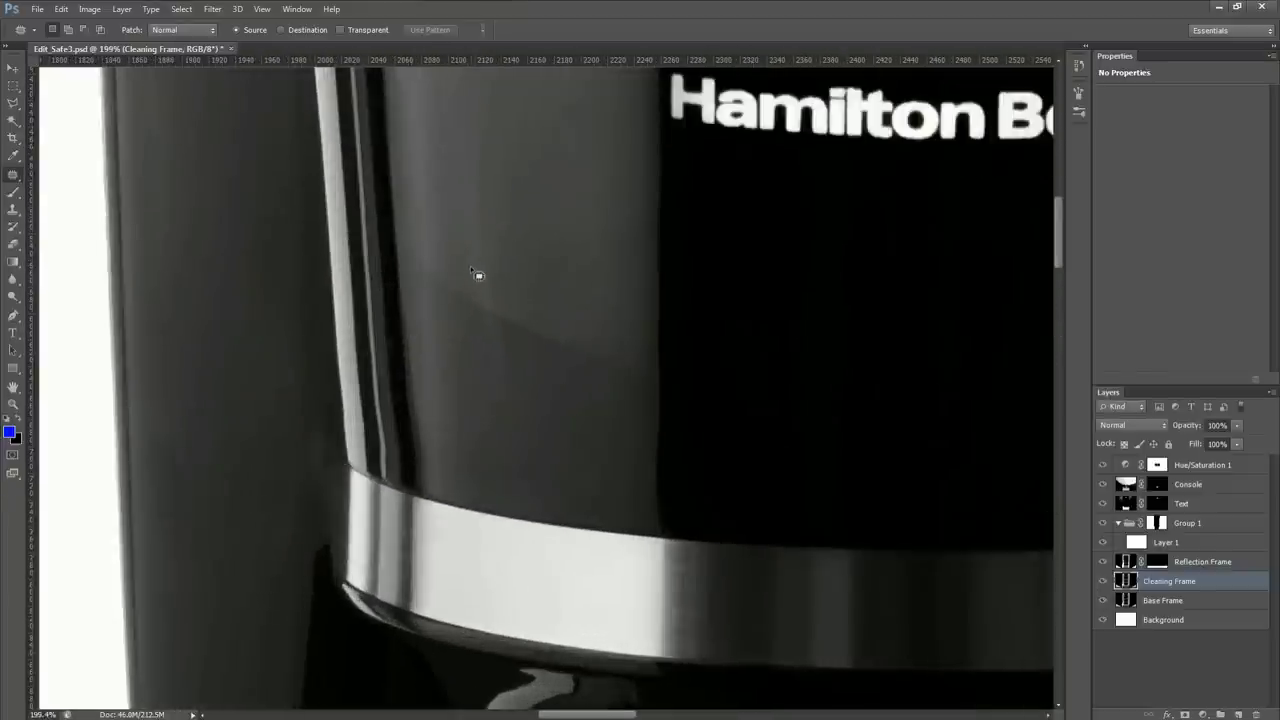
{"action": "left_click_drag", "start_coordinate": [465, 277], "coordinate": [509, 301]}
{"action": "mouse_move", "coordinate": [530, 393]}
{"action": "left_mouse_down"}
{"action": "mouse_move", "coordinate": [492, 400]}
{"action": "mouse_move", "coordinate": [474, 354]}
{"action": "mouse_move", "coordinate": [490, 372]}
{"action": "mouse_move", "coordinate": [515, 351]}
{"action": "mouse_move", "coordinate": [549, 349]}
{"action": "mouse_move", "coordinate": [540, 374]}
{"action": "mouse_move", "coordinate": [521, 352]}
{"action": "mouse_move", "coordinate": [543, 323]}
{"action": "mouse_move", "coordinate": [565, 337]}
{"action": "mouse_move", "coordinate": [562, 382]}
{"action": "left_mouse_up"}
{"action": "key", "text": "ctrl+d"}
{"action": "left_click_drag", "start_coordinate": [453, 267], "coordinate": [618, 346]}
{"action": "left_click_drag", "start_coordinate": [437, 283], "coordinate": [452, 266]}
{"action": "left_click_drag", "start_coordinate": [496, 318], "coordinate": [509, 244]}
{"action": "key", "text": "ctrl+d"}
{"action": "scroll", "coordinate": [442, 306], "scroll_direction": "down", "scroll_amount": 3}
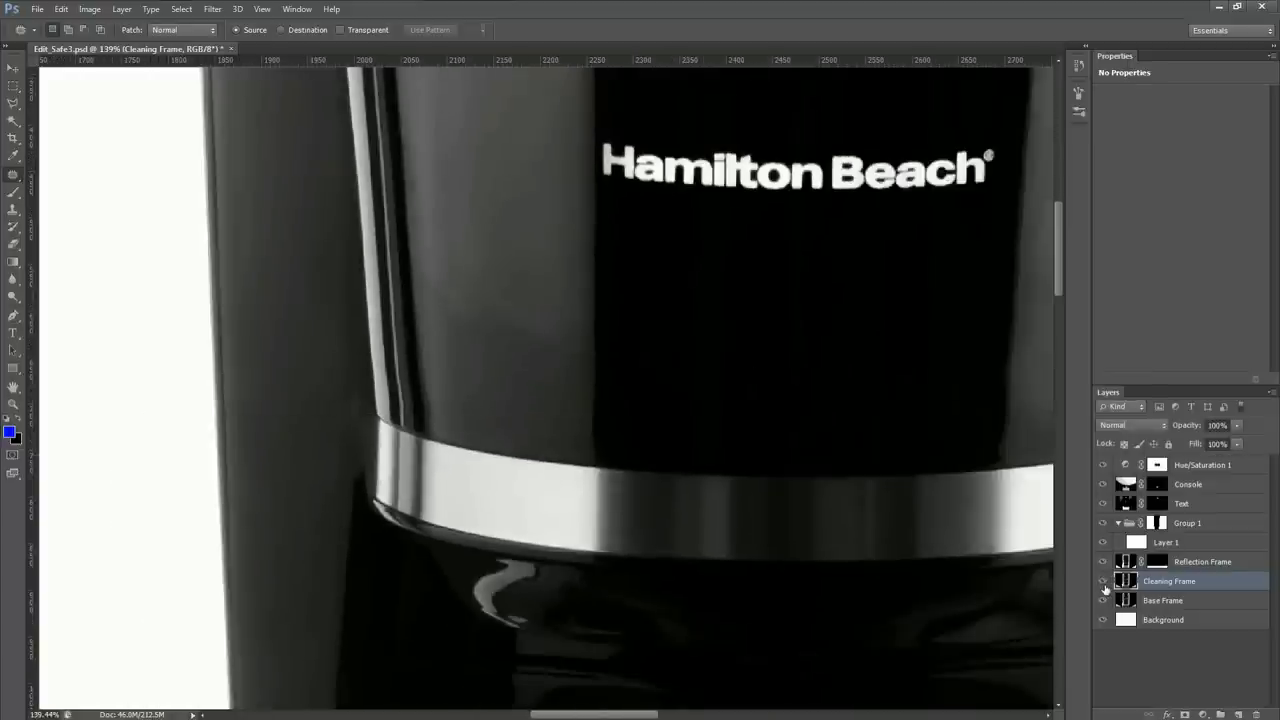
Examine the front around the logo with the Cleaning Frame layer hidden and shown, and review the machine down to the control panel
{"action": "scroll", "coordinate": [460, 426], "scroll_direction": "down", "scroll_amount": 4}
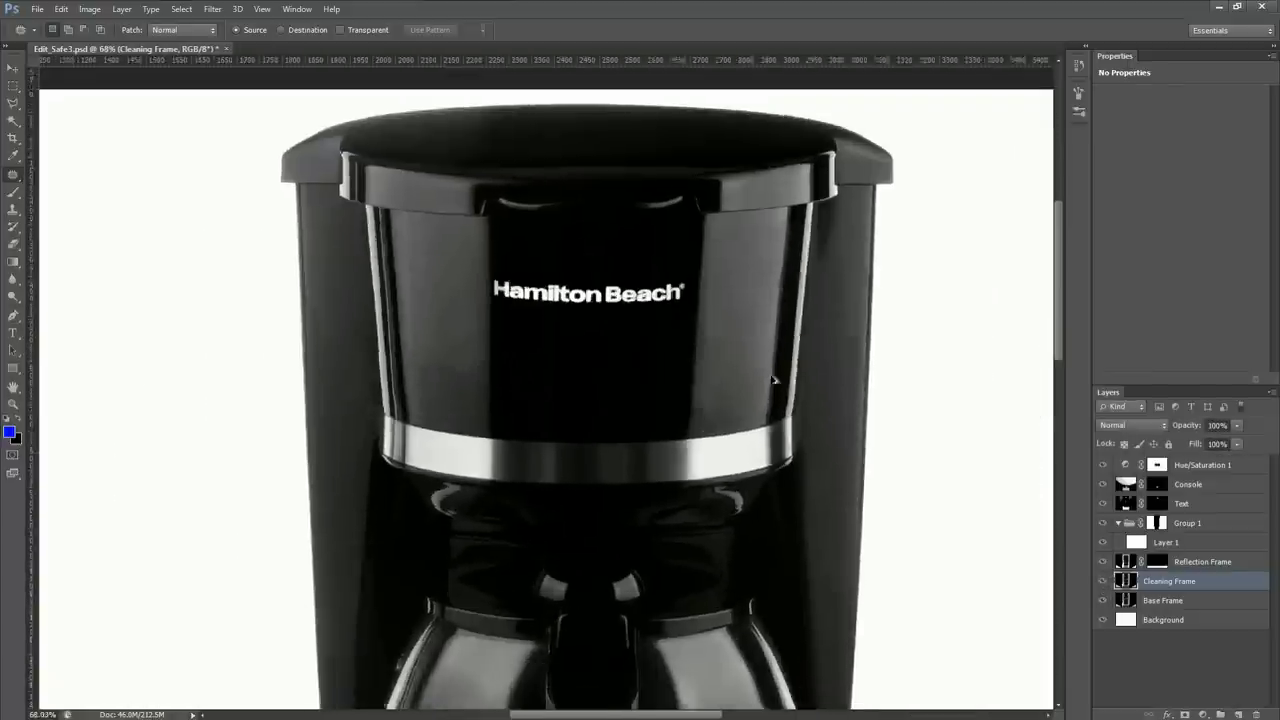
{"action": "scroll", "coordinate": [770, 384], "scroll_direction": "up", "scroll_amount": 5}
{"action": "left_click_drag", "start_coordinate": [770, 384], "coordinate": [634, 494]}
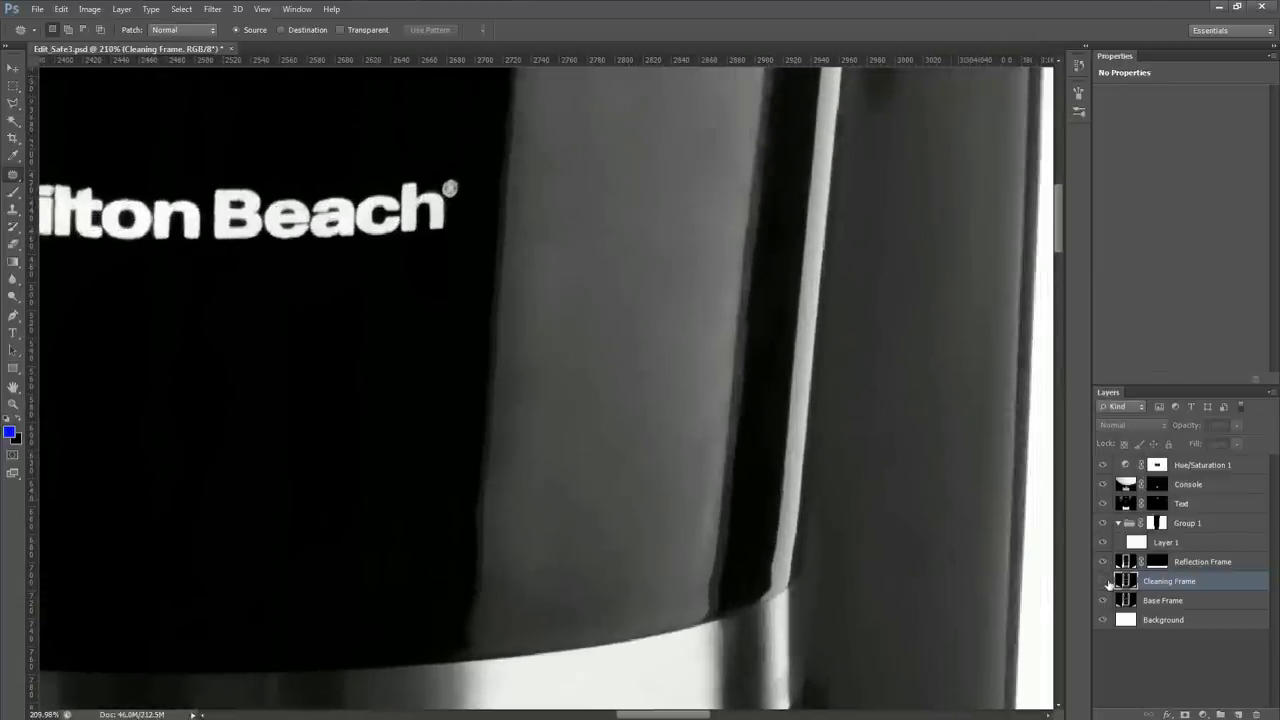
{"action": "scroll", "coordinate": [580, 408], "scroll_direction": "down", "scroll_amount": 2}
{"action": "scroll", "coordinate": [584, 408], "scroll_direction": "down", "scroll_amount": 3}
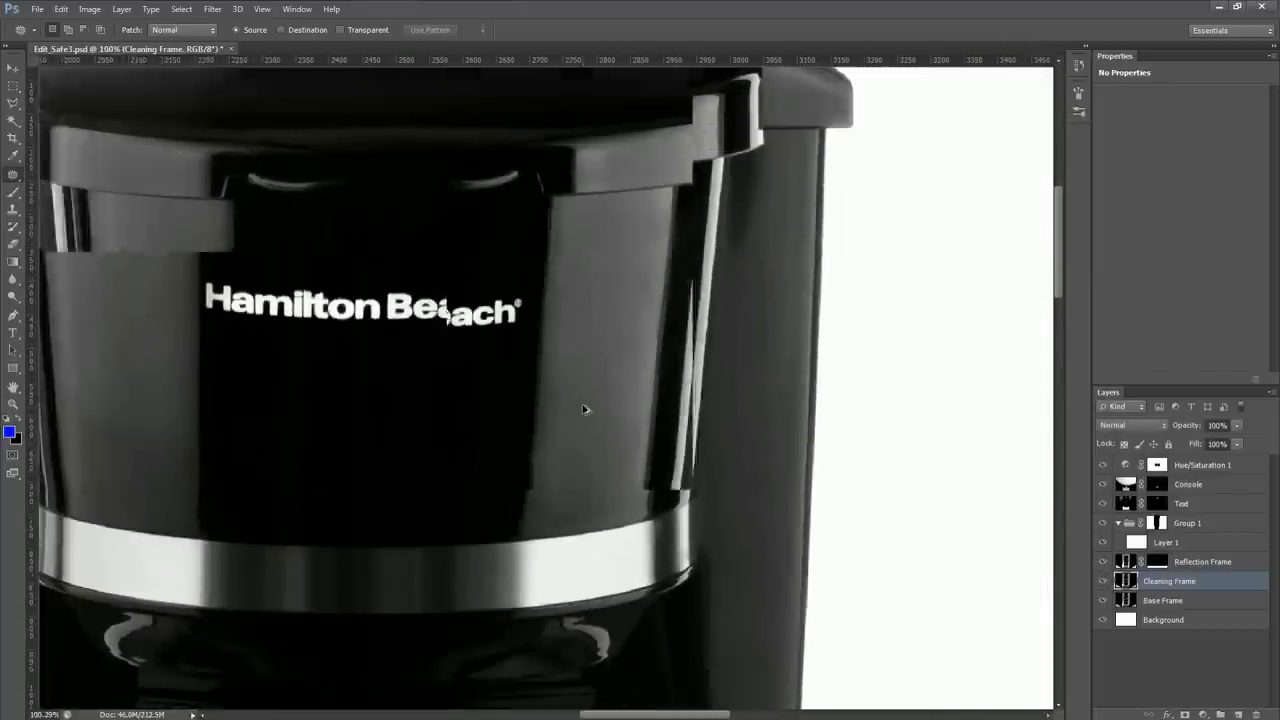
{"action": "scroll", "coordinate": [307, 361], "scroll_direction": "up", "scroll_amount": 4}
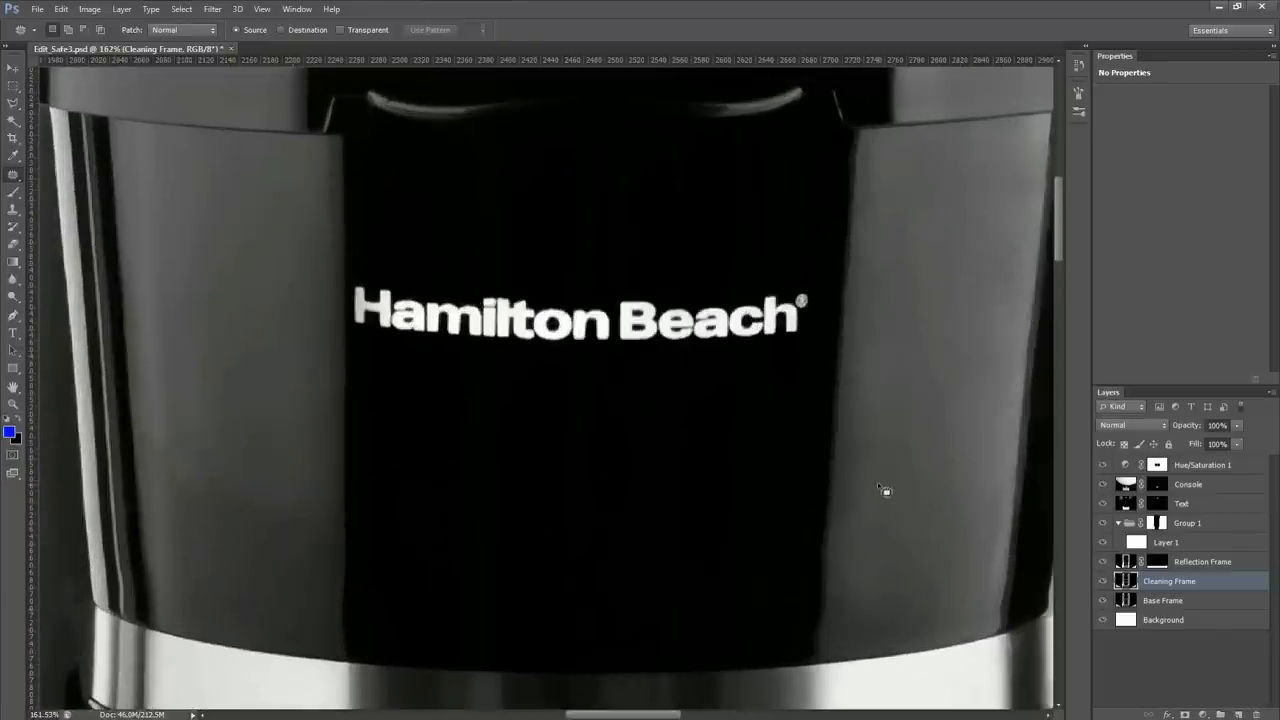
{"action": "left_click_drag", "start_coordinate": [805, 474], "coordinate": [696, 543]}
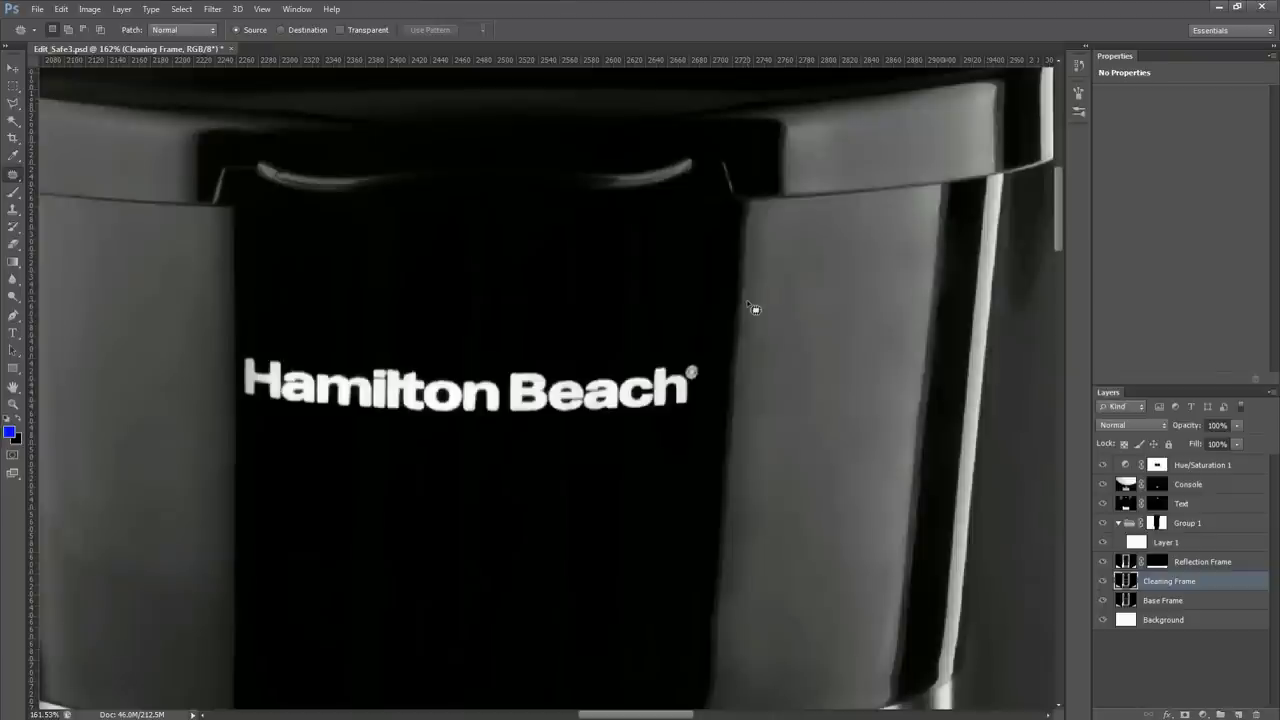
{"action": "scroll", "coordinate": [577, 400], "scroll_direction": "down", "scroll_amount": 1}
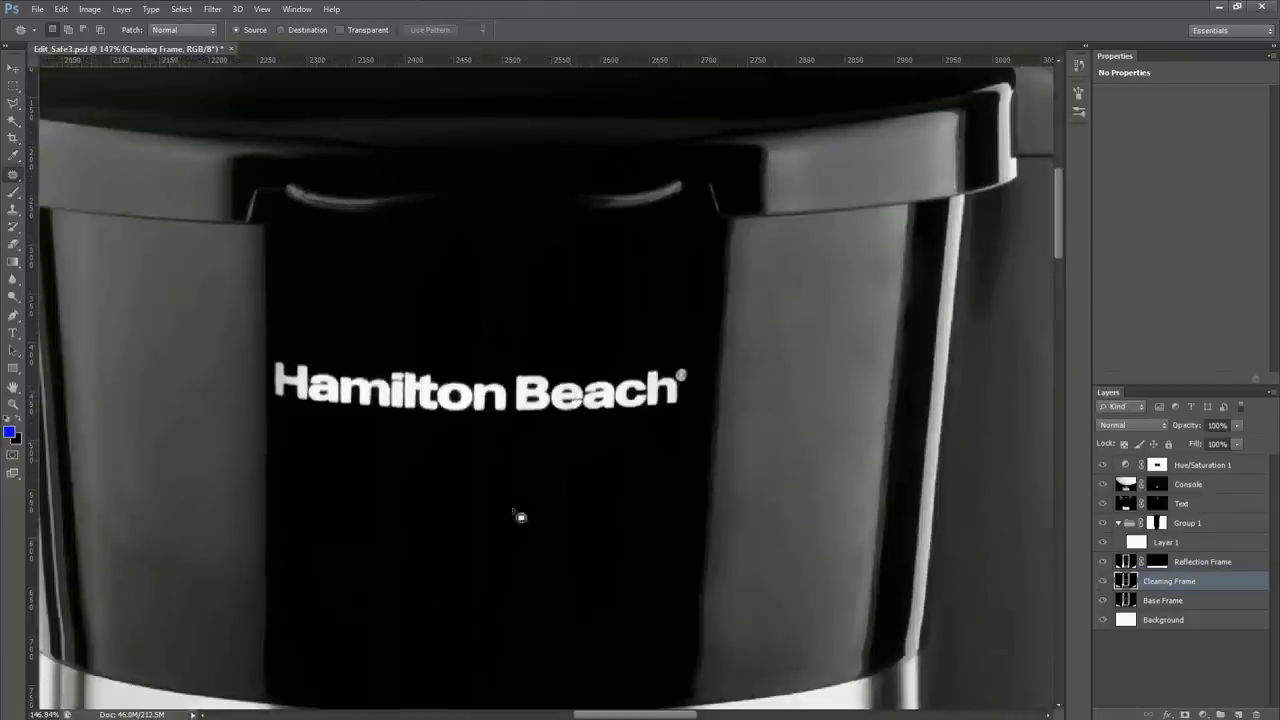
{"action": "scroll", "coordinate": [577, 467], "scroll_direction": "down", "scroll_amount": 3}
{"action": "scroll", "coordinate": [554, 457], "scroll_direction": "down", "scroll_amount": 3}
{"action": "scroll", "coordinate": [497, 429], "scroll_direction": "down", "scroll_amount": 5}
{"action": "scroll", "coordinate": [548, 518], "scroll_direction": "up", "scroll_amount": 3}
{"action": "scroll", "coordinate": [549, 518], "scroll_direction": "up", "scroll_amount": 3}
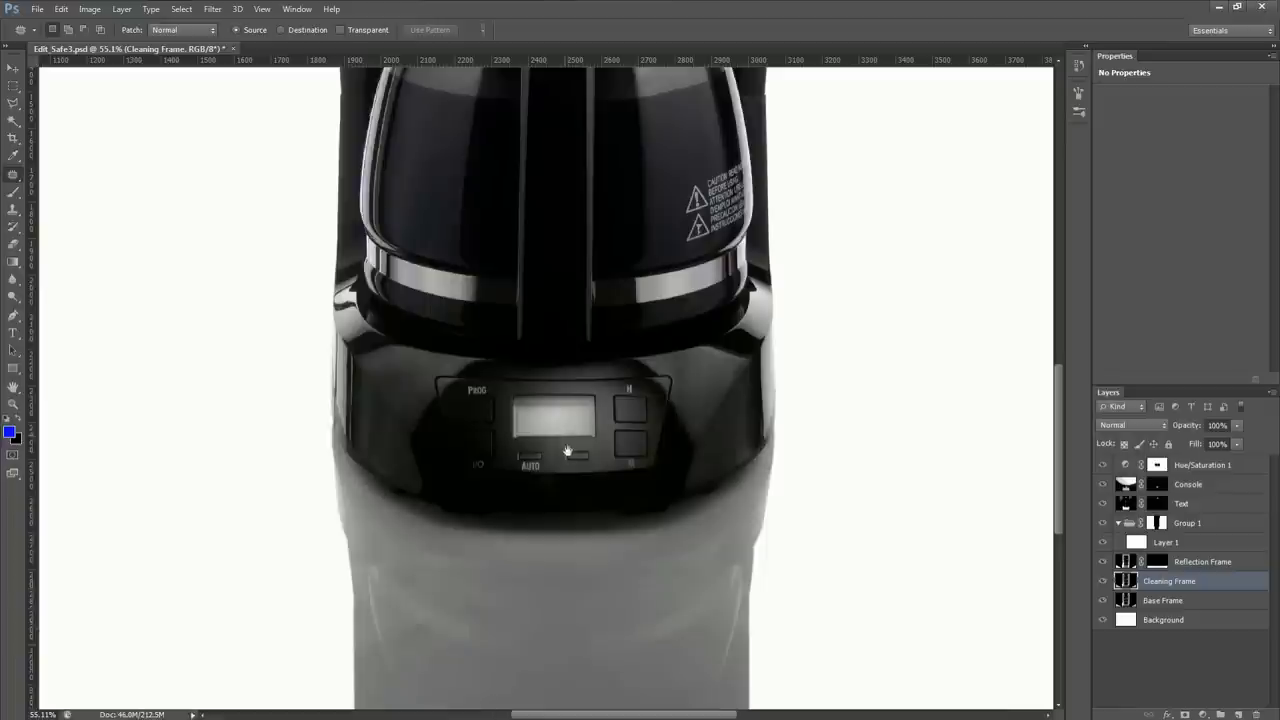
Hide the Text layer and patch the dim logo out of the black front panel on the Cleaning Frame layer
{"action": "scroll", "coordinate": [503, 367], "scroll_direction": "up", "scroll_amount": 5}
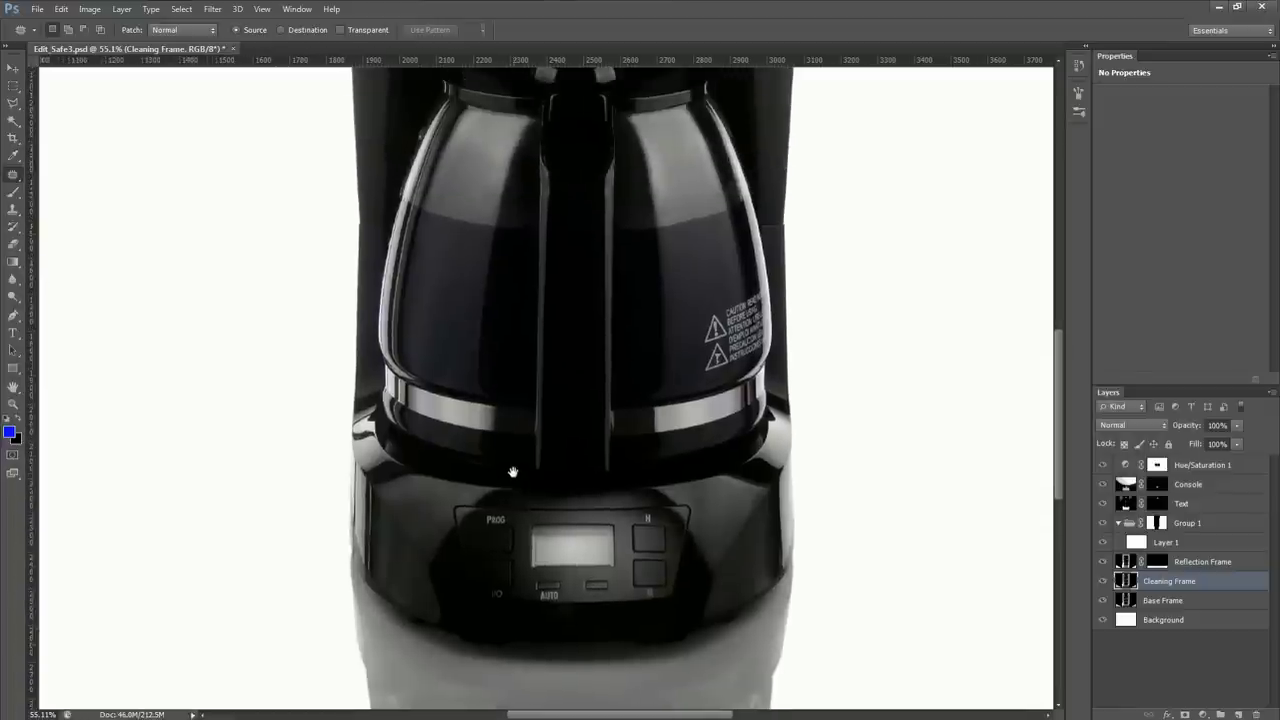
{"action": "scroll", "coordinate": [527, 282], "scroll_direction": "up", "scroll_amount": 5}
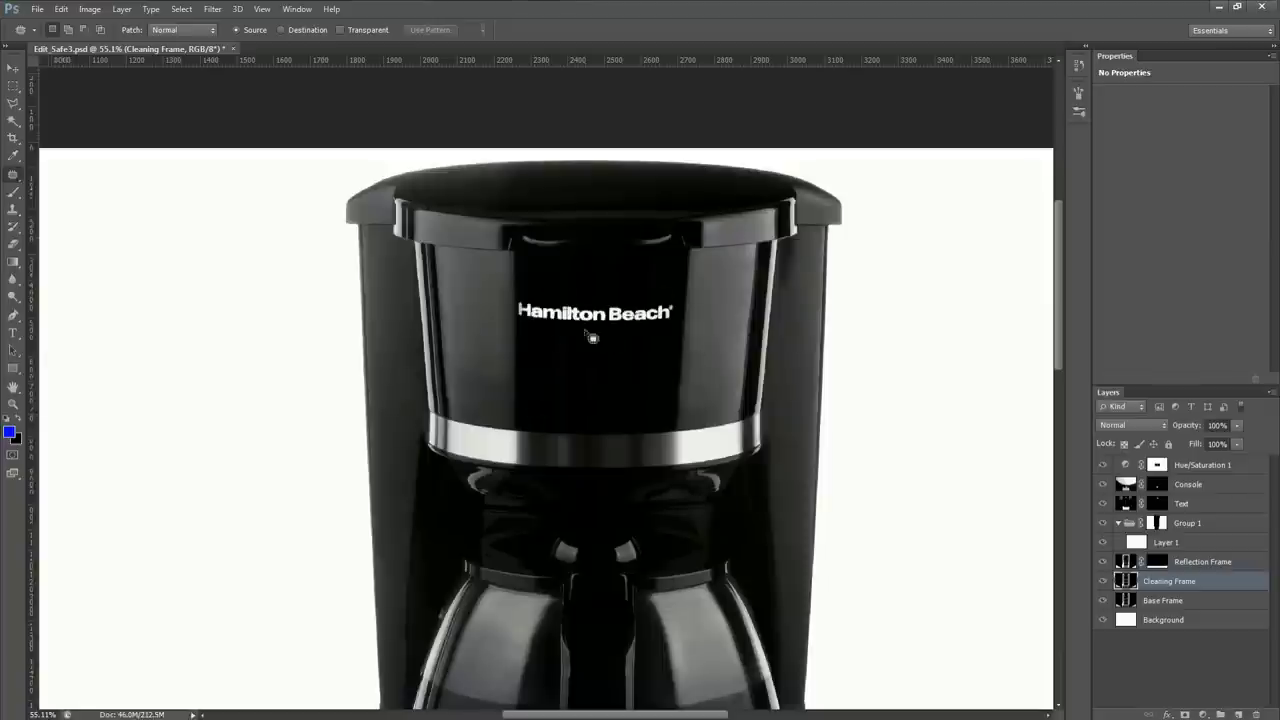
{"action": "scroll", "coordinate": [592, 338], "scroll_direction": "up", "scroll_amount": 5}
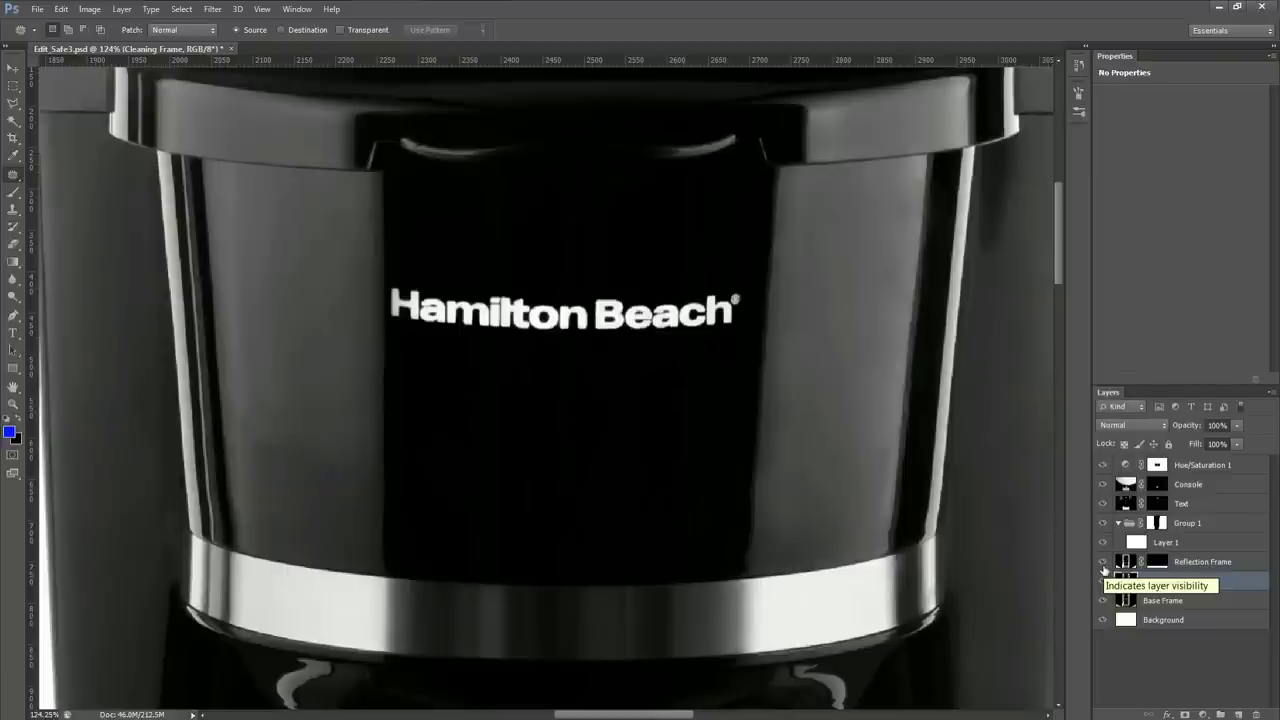
{"action": "left_click", "coordinate": [1104, 505]}
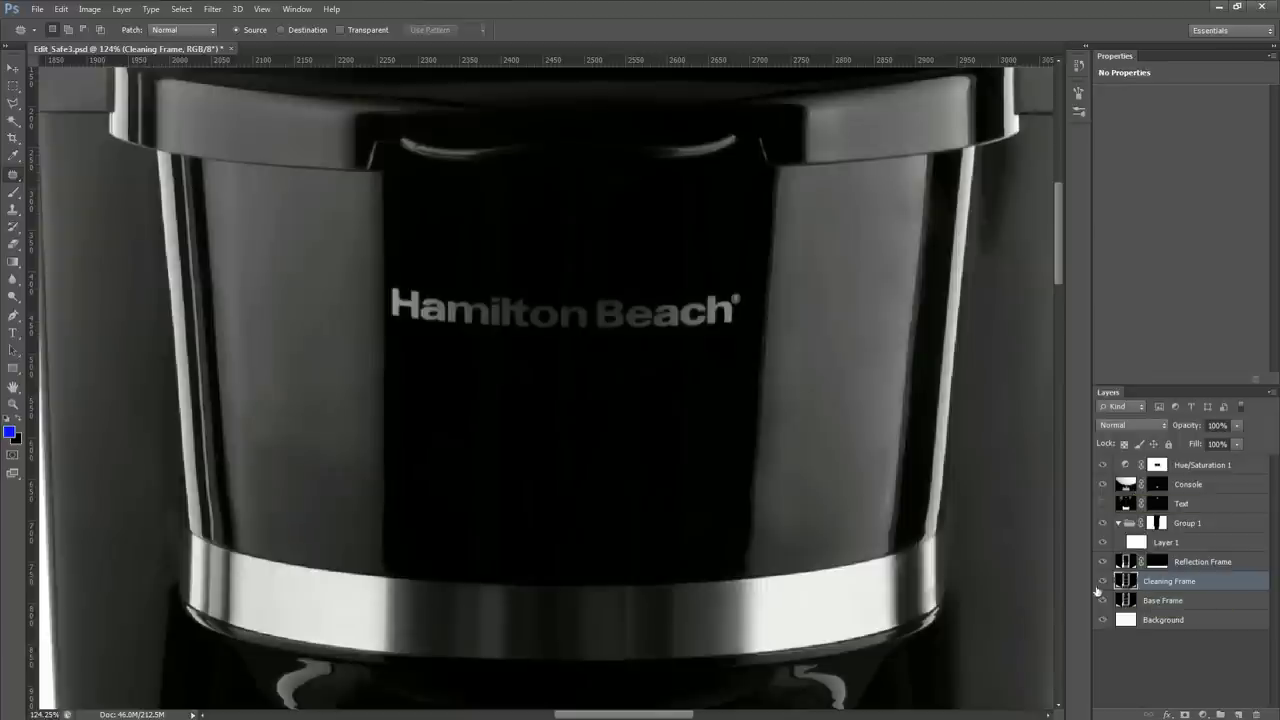
{"action": "mouse_move", "coordinate": [572, 287]}
{"action": "left_mouse_down"}
{"action": "mouse_move", "coordinate": [735, 283]}
{"action": "mouse_move", "coordinate": [753, 296]}
{"action": "mouse_move", "coordinate": [750, 322]}
{"action": "mouse_move", "coordinate": [711, 345]}
{"action": "mouse_move", "coordinate": [508, 342]}
{"action": "mouse_move", "coordinate": [388, 314]}
{"action": "mouse_move", "coordinate": [398, 279]}
{"action": "mouse_move", "coordinate": [560, 287]}
{"action": "left_mouse_up"}
{"action": "left_click_drag", "start_coordinate": [548, 343], "coordinate": [510, 394]}
{"action": "key", "text": "ctrl+d"}
{"action": "scroll", "coordinate": [480, 394], "scroll_direction": "up", "scroll_amount": 5}
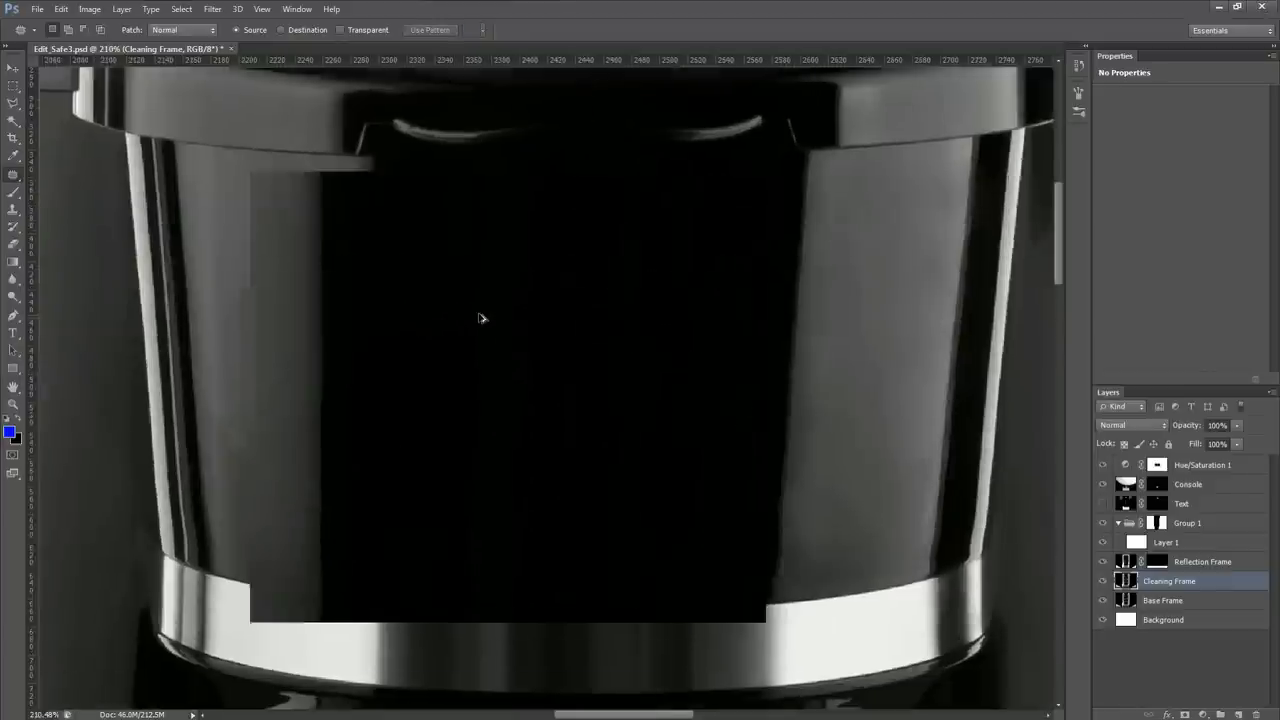
{"action": "scroll", "coordinate": [480, 314], "scroll_direction": "down", "scroll_amount": 5}
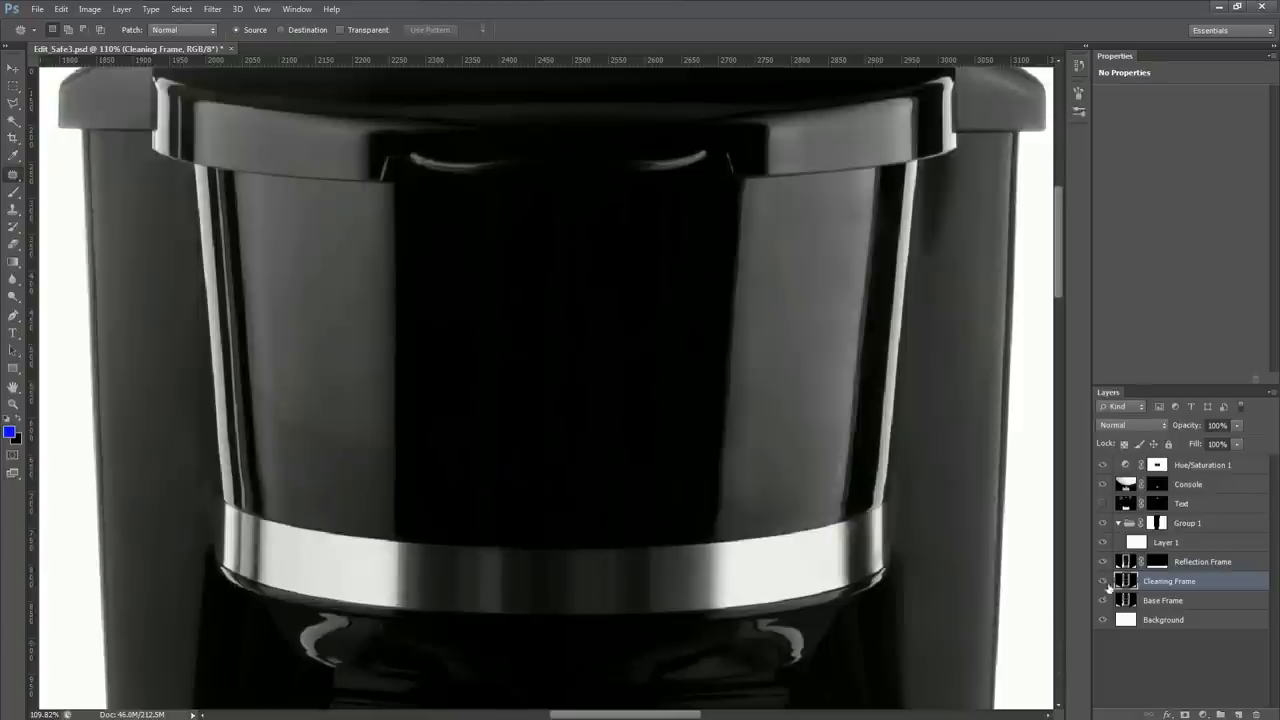
{"action": "left_click", "coordinate": [1103, 582]}
{"action": "left_click", "coordinate": [1103, 582]}
{"action": "left_click", "coordinate": [1103, 582]}
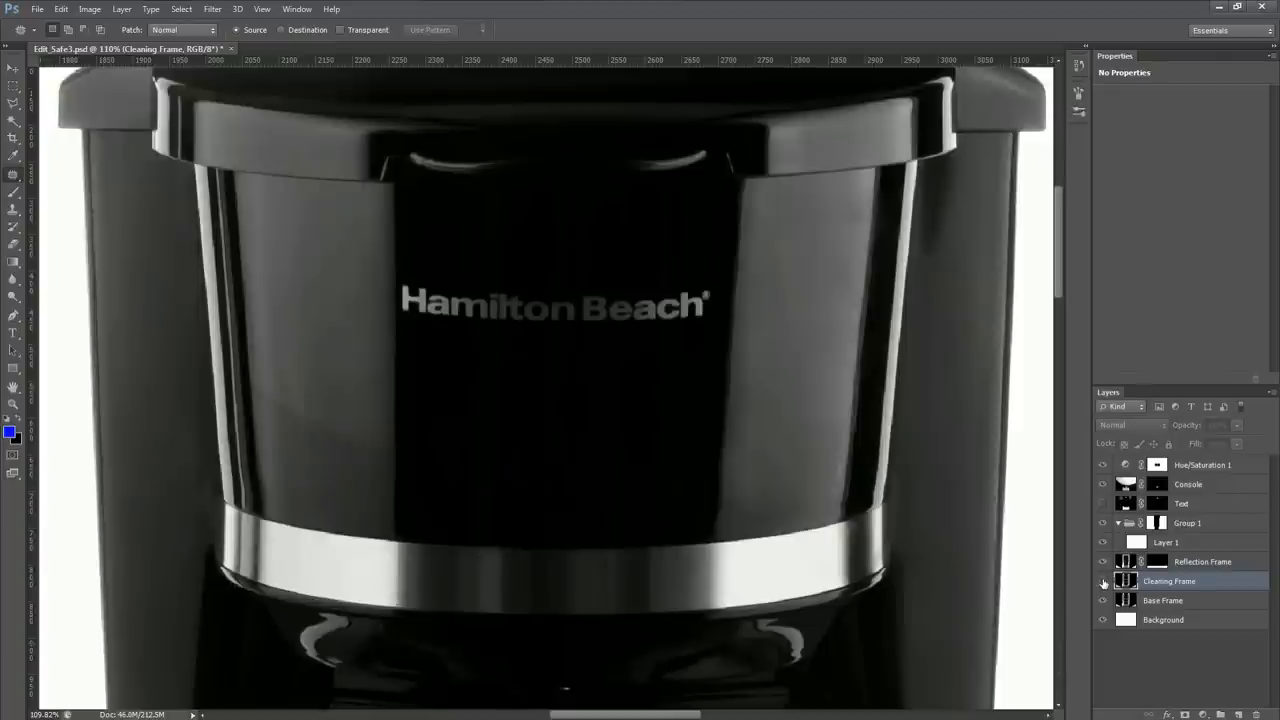
{"action": "left_click", "coordinate": [1103, 582]}
Add a new layer above Cleaning Frame and brush solid black over the dark centre of the front panel
{"action": "scroll", "coordinate": [560, 378], "scroll_direction": "up", "scroll_amount": 2}
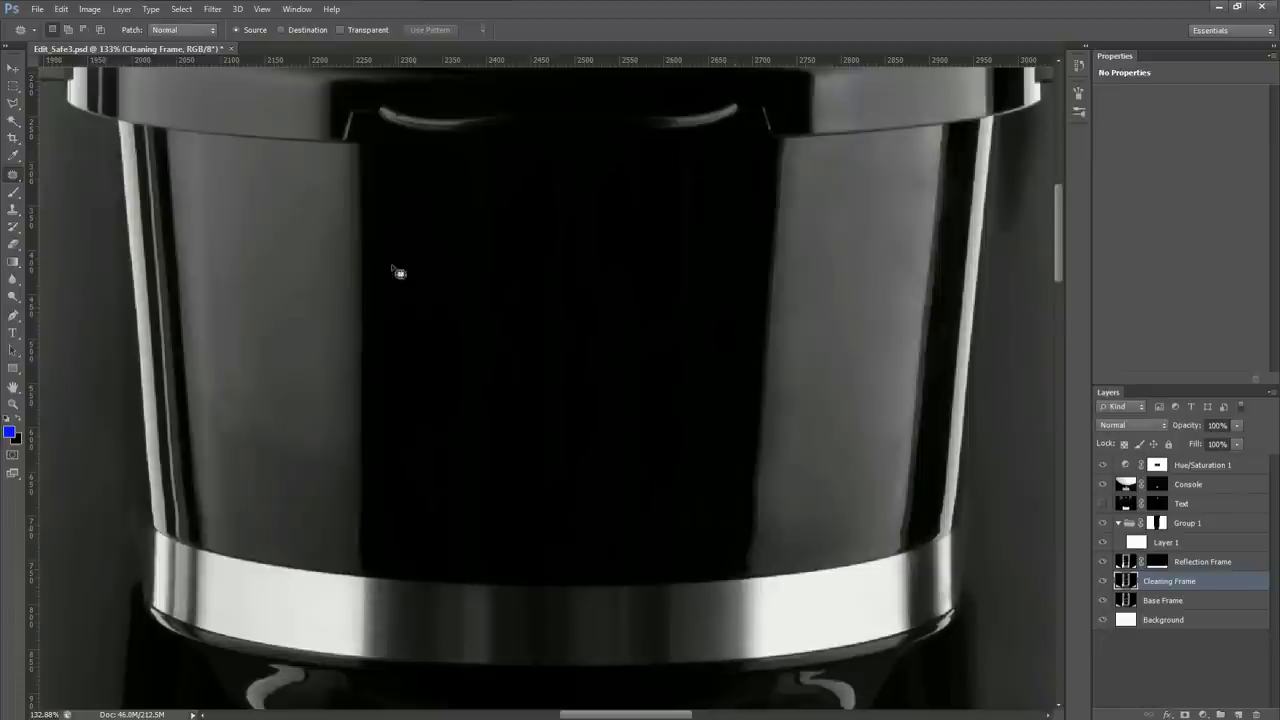
{"action": "key", "text": "b"}
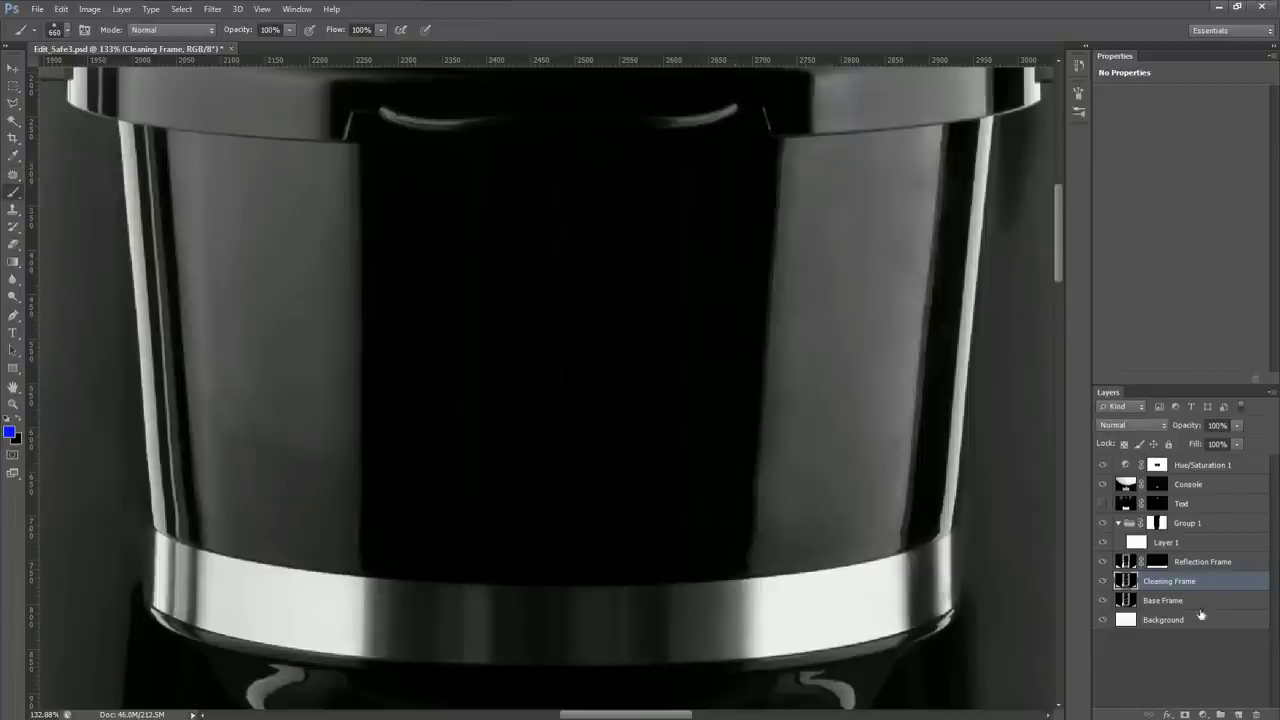
{"action": "left_click", "coordinate": [1239, 714]}
{"action": "key", "text": "x"}
{"action": "mouse_move", "coordinate": [594, 408]}
{"action": "left_mouse_down"}
{"action": "mouse_move", "coordinate": [505, 360]}
{"action": "mouse_move", "coordinate": [397, 375]}
{"action": "mouse_move", "coordinate": [447, 429]}
{"action": "mouse_move", "coordinate": [435, 429]}
{"action": "left_mouse_up"}
{"action": "mouse_move", "coordinate": [478, 471]}
{"action": "left_mouse_down"}
{"action": "mouse_move", "coordinate": [468, 439]}
{"action": "mouse_move", "coordinate": [478, 310]}
{"action": "mouse_move", "coordinate": [500, 263]}
{"action": "mouse_move", "coordinate": [496, 308]}
{"action": "mouse_move", "coordinate": [478, 200]}
{"action": "mouse_move", "coordinate": [687, 209]}
{"action": "mouse_move", "coordinate": [647, 430]}
{"action": "mouse_move", "coordinate": [483, 466]}
{"action": "left_mouse_up"}
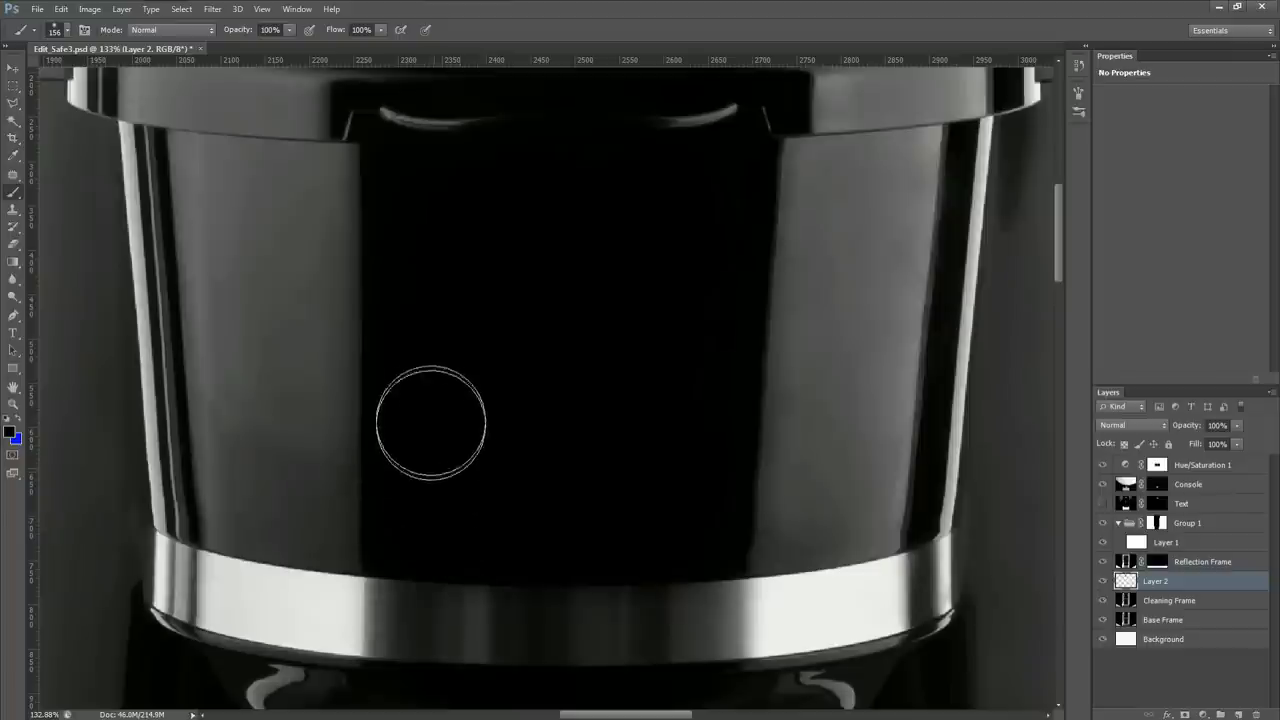
Create another new layer and paint the middle of the carafe handle black between its two light edges
{"action": "scroll", "coordinate": [457, 351], "scroll_direction": "down", "scroll_amount": 2}
{"action": "scroll", "coordinate": [457, 351], "scroll_direction": "down", "scroll_amount": 3}
{"action": "scroll", "coordinate": [480, 551], "scroll_direction": "up", "scroll_amount": 5}
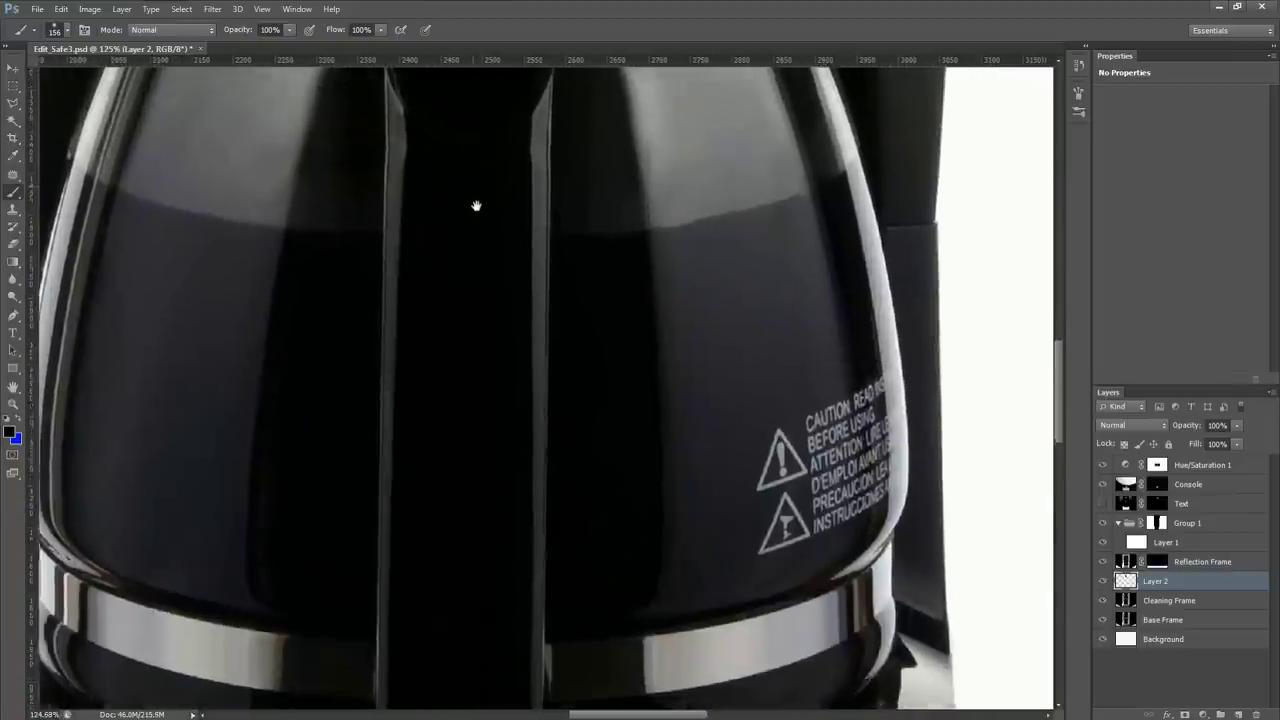
{"action": "scroll", "coordinate": [487, 189], "scroll_direction": "down", "scroll_amount": 2}
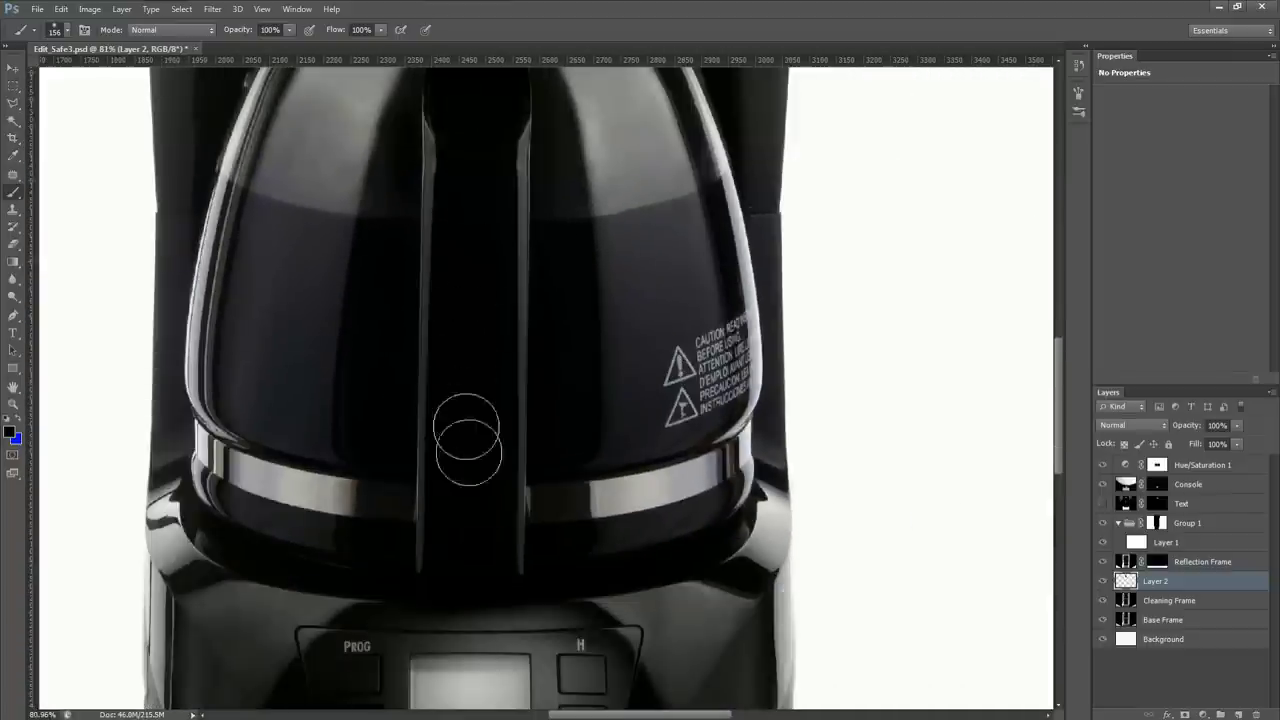
{"action": "left_click", "coordinate": [1238, 714]}
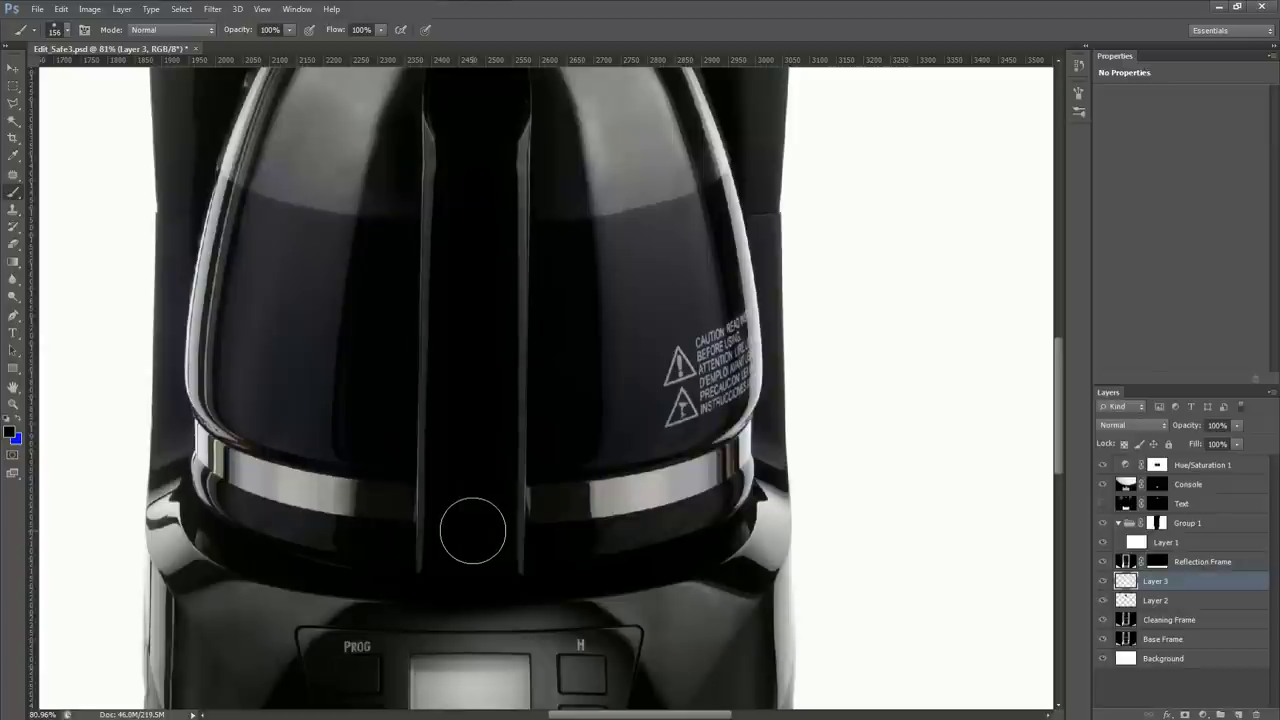
{"action": "scroll", "coordinate": [454, 428], "scroll_direction": "up", "scroll_amount": 5}
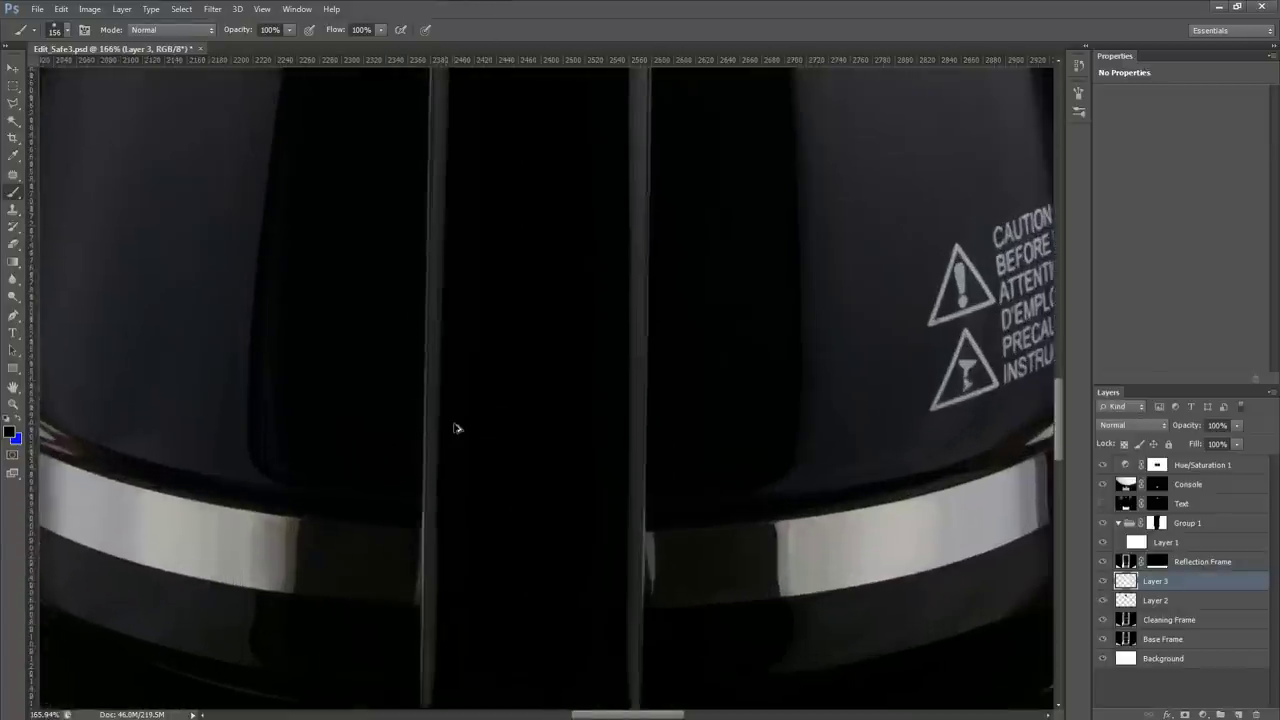
{"action": "scroll", "coordinate": [792, 574], "scroll_direction": "down", "scroll_amount": 2}
Set the fill of the handle's black paint layer to 80%
{"action": "left_click", "coordinate": [1222, 444]}
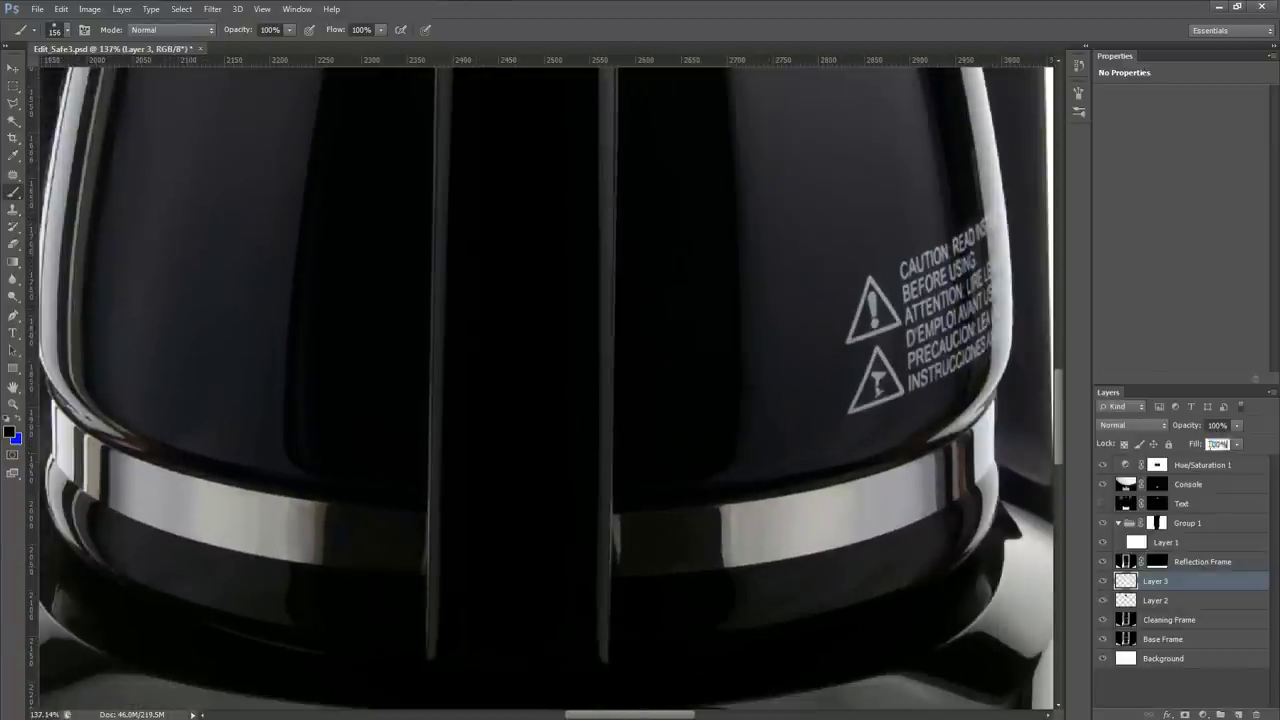
{"action": "type", "text": "50"}
{"action": "type", "text": "80"}
Show the Text layer again and shift its logo slightly to the right to centre it on the black panel
{"action": "left_click", "coordinate": [13, 67]}
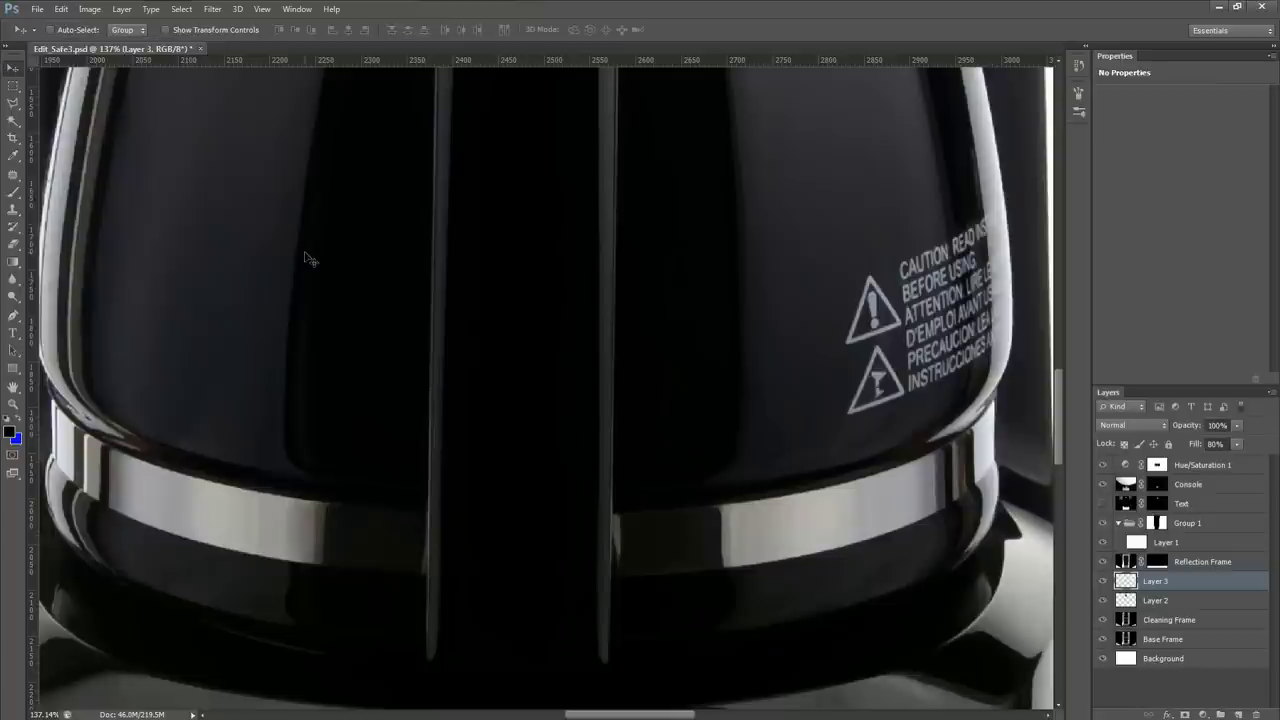
{"action": "scroll", "coordinate": [314, 258], "scroll_direction": "down", "scroll_amount": 8}
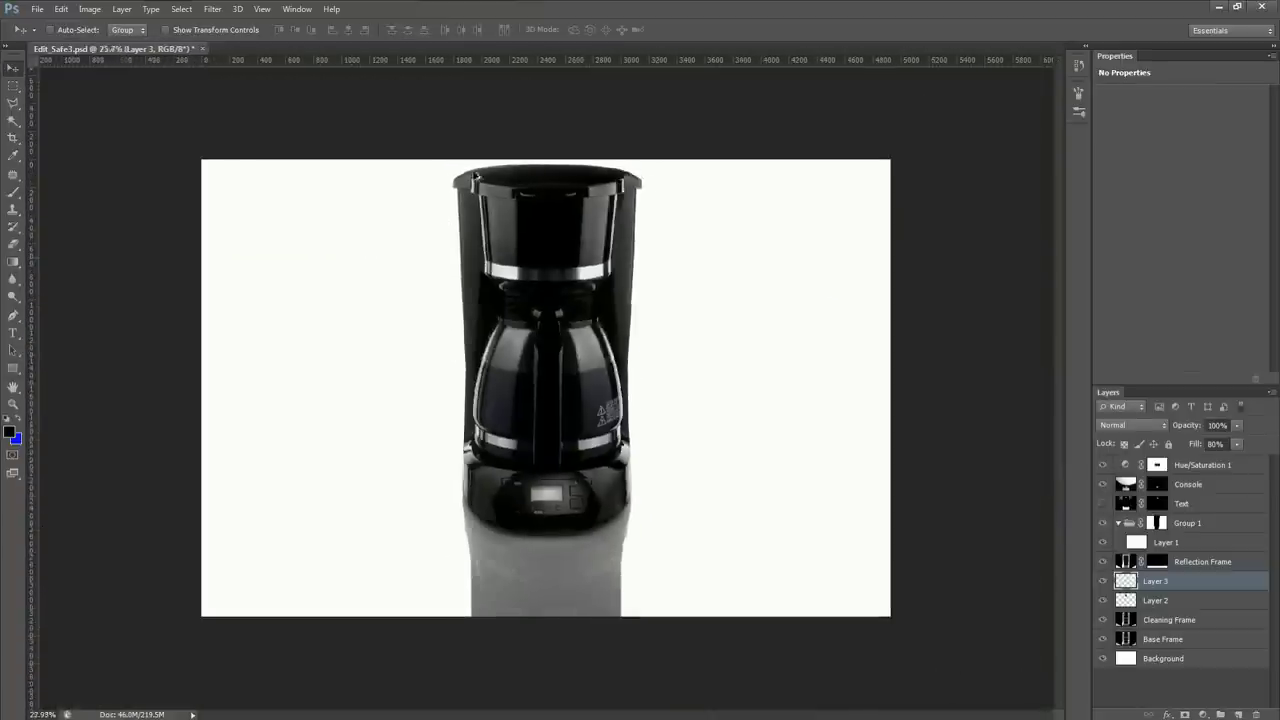
{"action": "scroll", "coordinate": [474, 176], "scroll_direction": "up", "scroll_amount": 8}
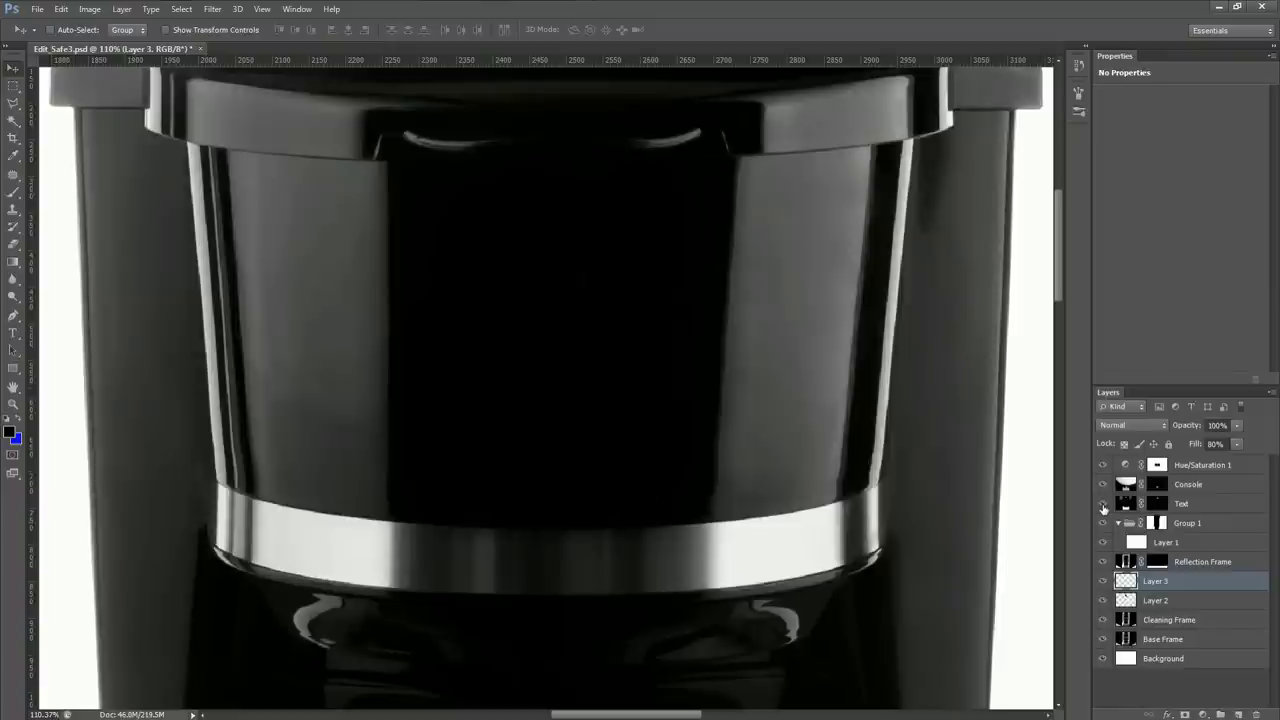
{"action": "left_click", "coordinate": [1103, 504]}
{"action": "left_click", "coordinate": [1103, 504]}
{"action": "left_click", "coordinate": [1103, 504]}
{"action": "left_click", "coordinate": [1182, 504]}
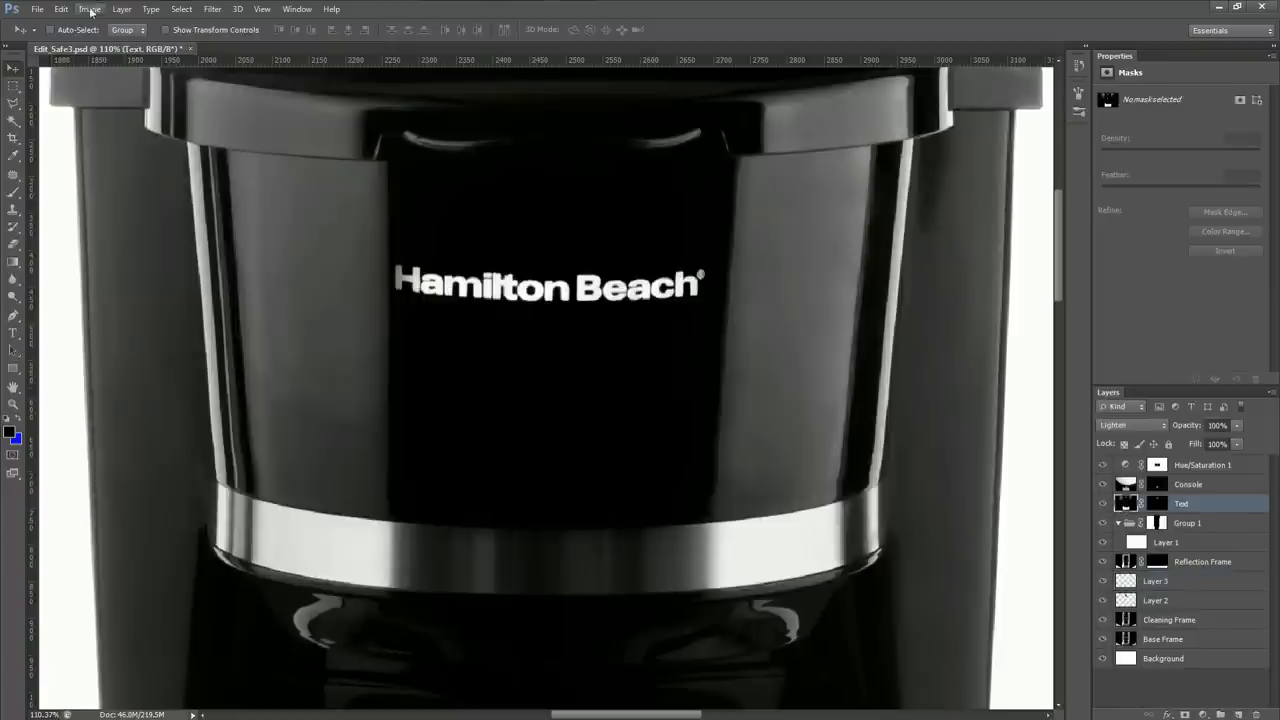
{"action": "left_click_drag", "start_coordinate": [489, 294], "coordinate": [499, 291]}
Inspect the Text layer's mask and brush white over the logo area so the mask reveals the whole logo
{"action": "left_click", "coordinate": [1157, 503], "text": "alt"}
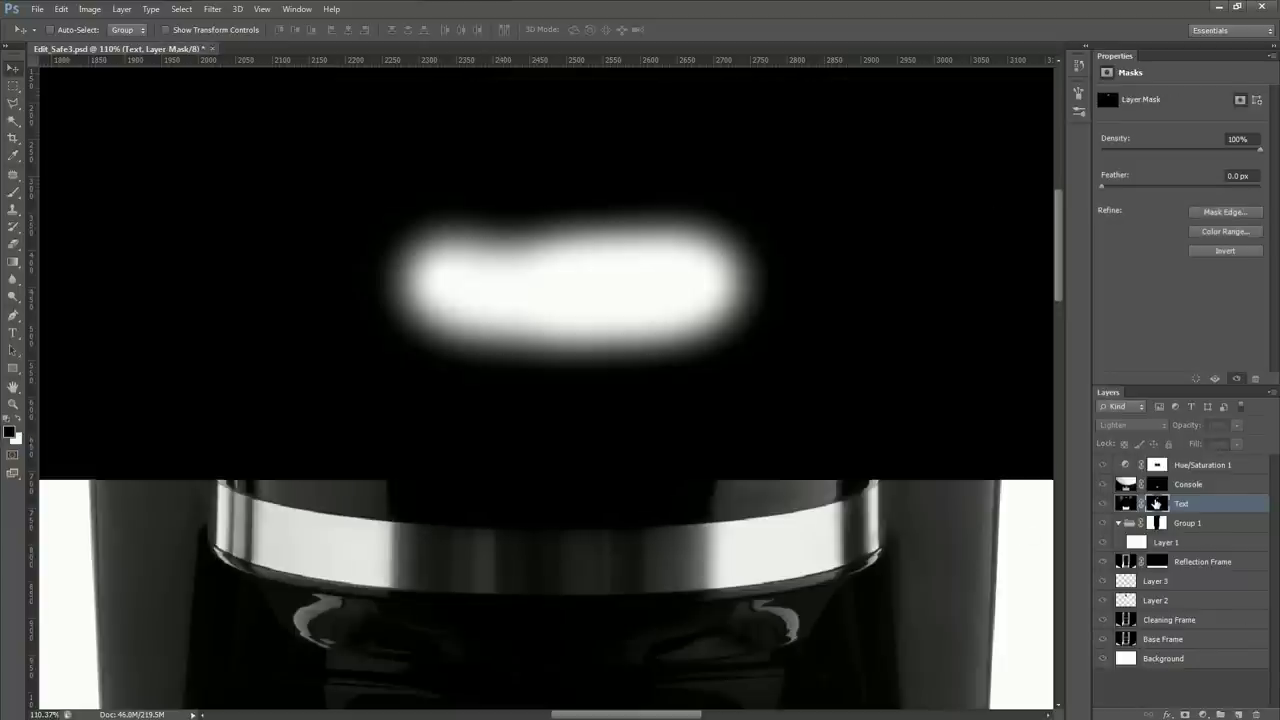
{"action": "left_click", "coordinate": [1157, 503], "text": "alt"}
{"action": "key", "text": "b"}
{"action": "left_click_drag", "start_coordinate": [418, 287], "coordinate": [696, 280]}
{"action": "key", "text": "x"}
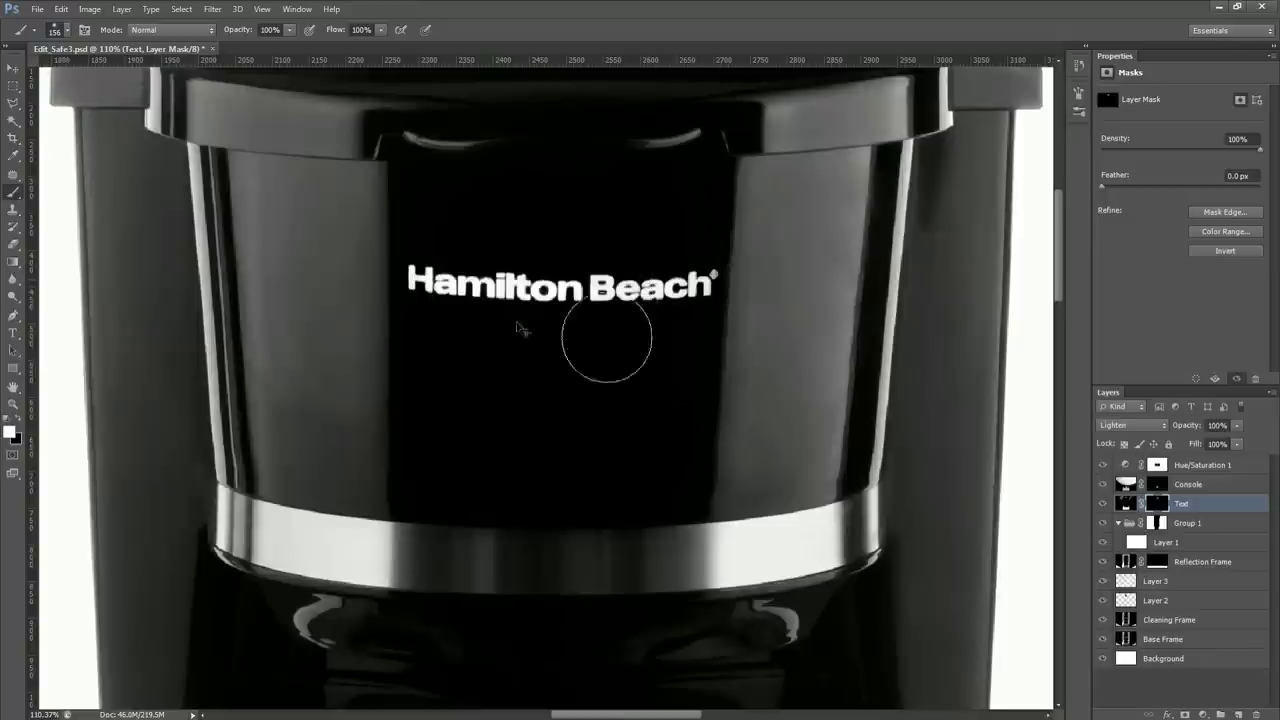
{"action": "scroll", "coordinate": [500, 323], "scroll_direction": "down", "scroll_amount": 5}
{"action": "scroll", "coordinate": [504, 325], "scroll_direction": "up", "scroll_amount": 3}
{"action": "scroll", "coordinate": [505, 327], "scroll_direction": "up", "scroll_amount": 2}
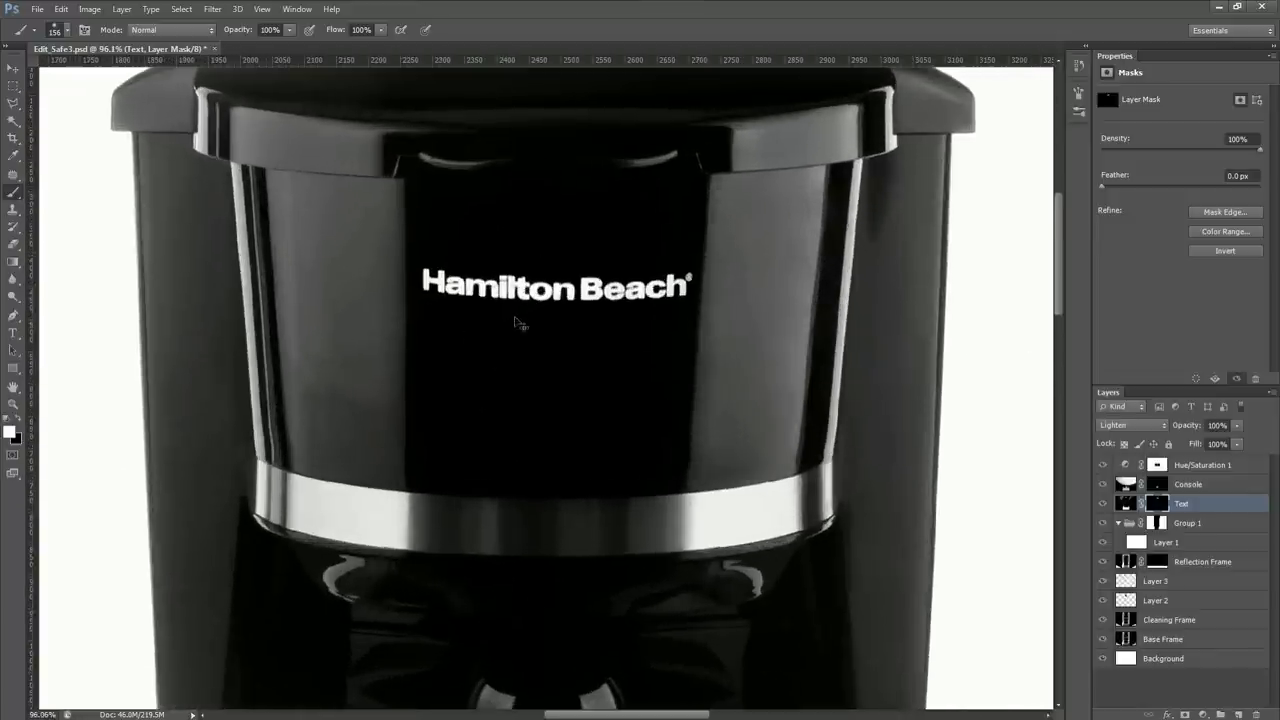
{"action": "key", "text": "ctrl+t"}
{"action": "left_click", "coordinate": [650, 29]}
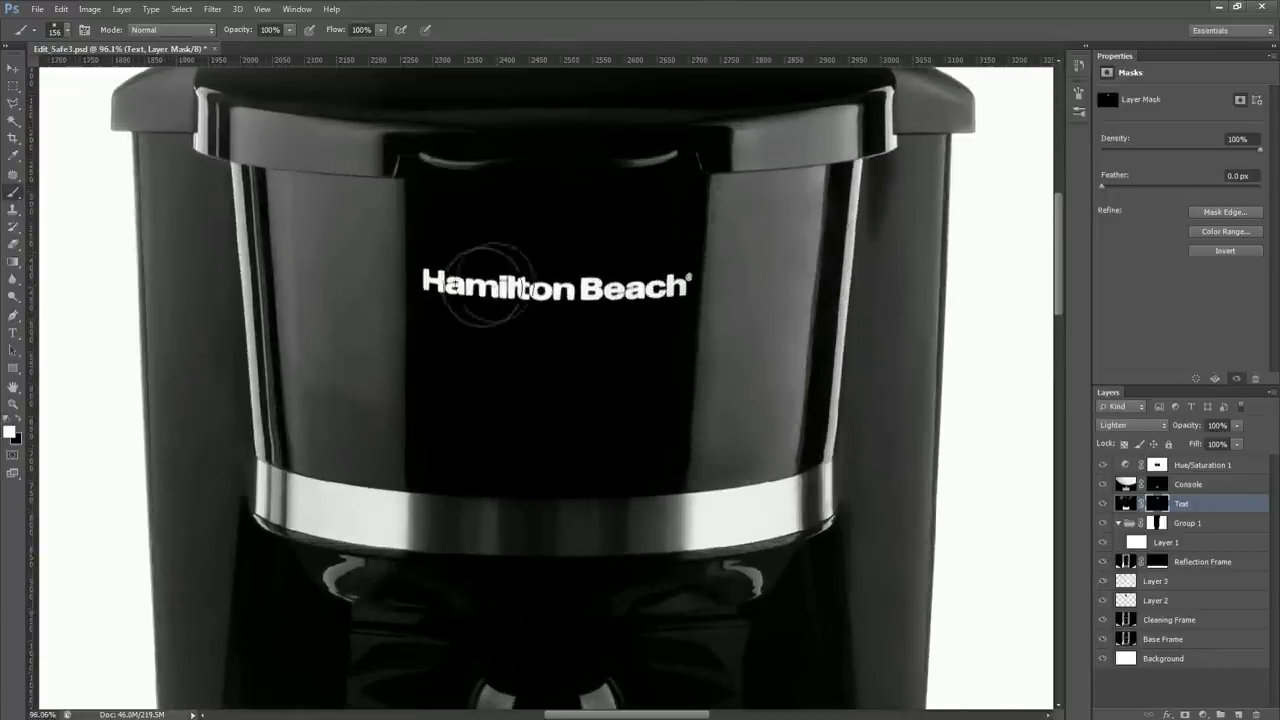
{"action": "key", "text": "ctrl+t"}
{"action": "scroll", "coordinate": [520, 292], "scroll_direction": "down", "scroll_amount": 7}
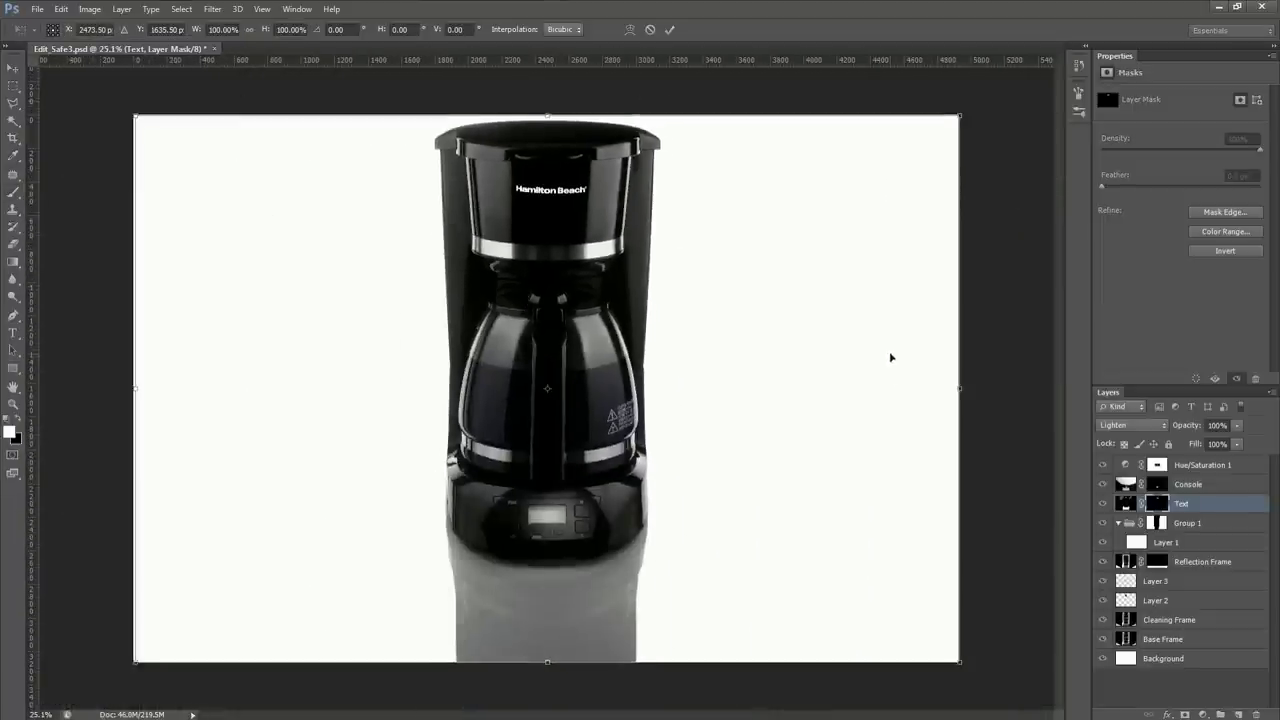
{"action": "left_click", "coordinate": [669, 28]}
{"action": "scroll", "coordinate": [552, 168], "scroll_direction": "up", "scroll_amount": 6}
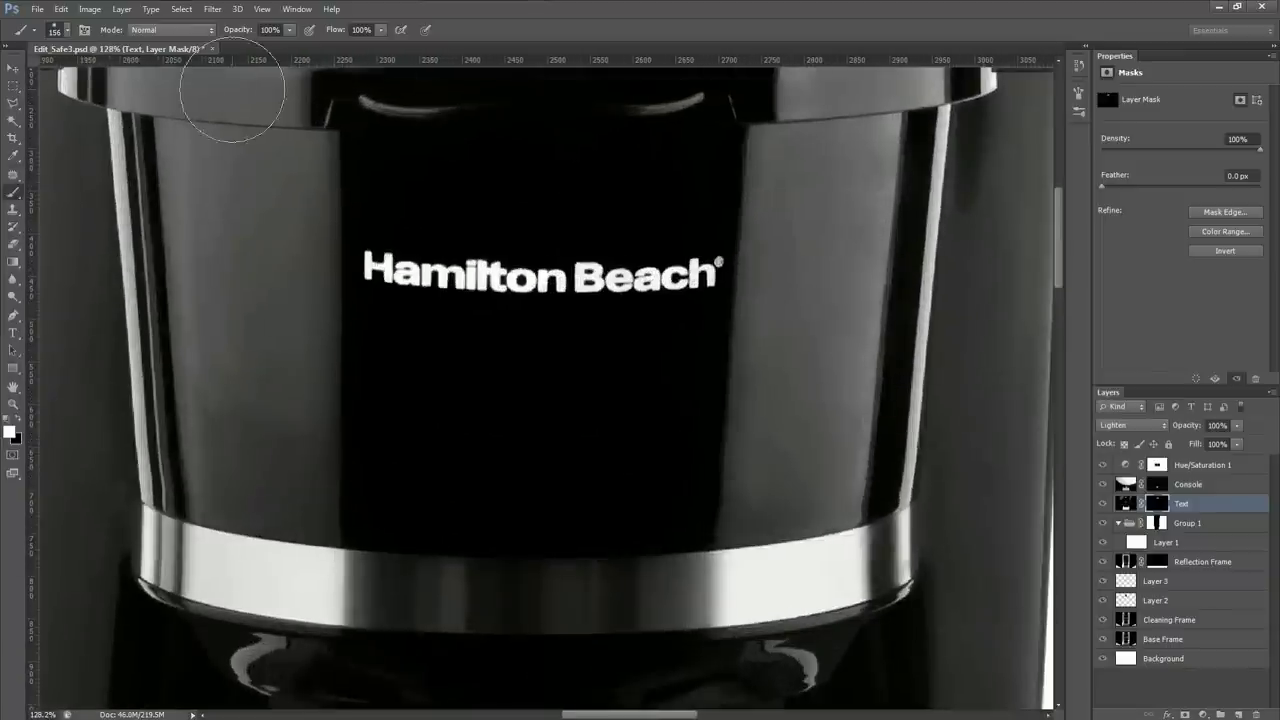
Apply the Text layer's existing layer mask permanently to its pixels
{"action": "left_click_drag", "start_coordinate": [13, 85], "coordinate": [44, 87]}
{"action": "left_click_drag", "start_coordinate": [358, 233], "coordinate": [726, 311]}
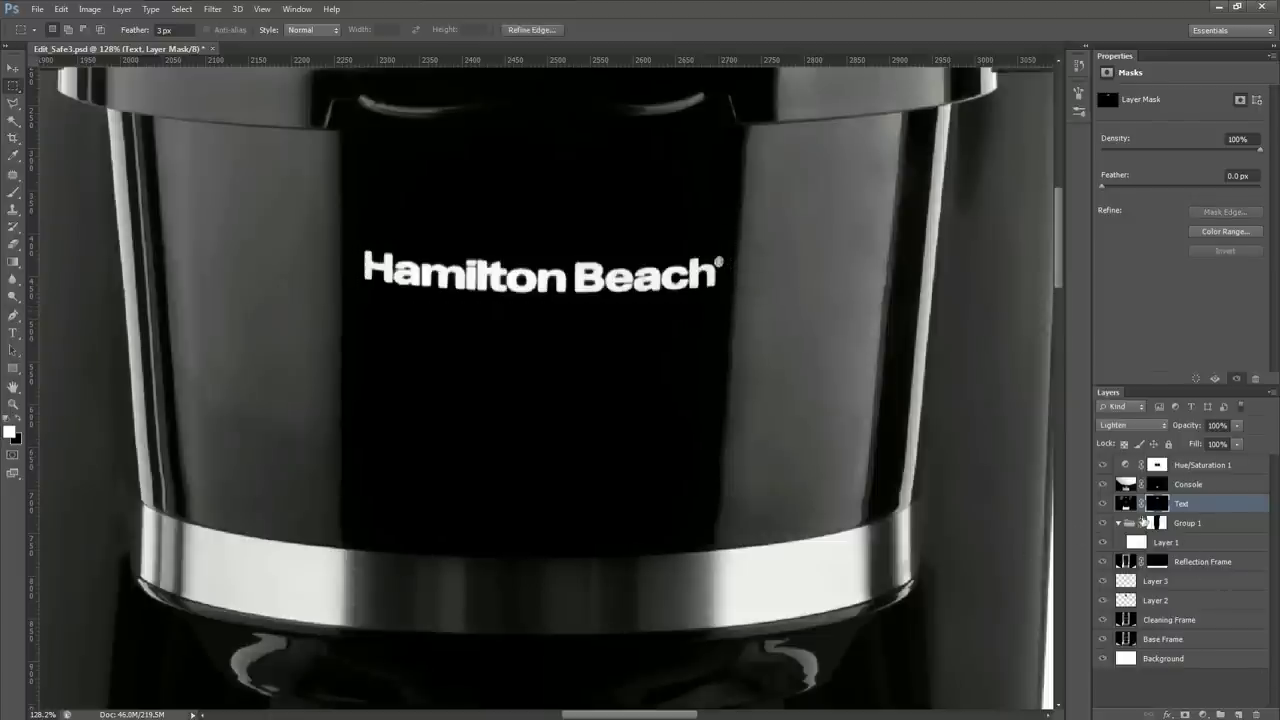
{"action": "right_click", "coordinate": [1160, 508]}
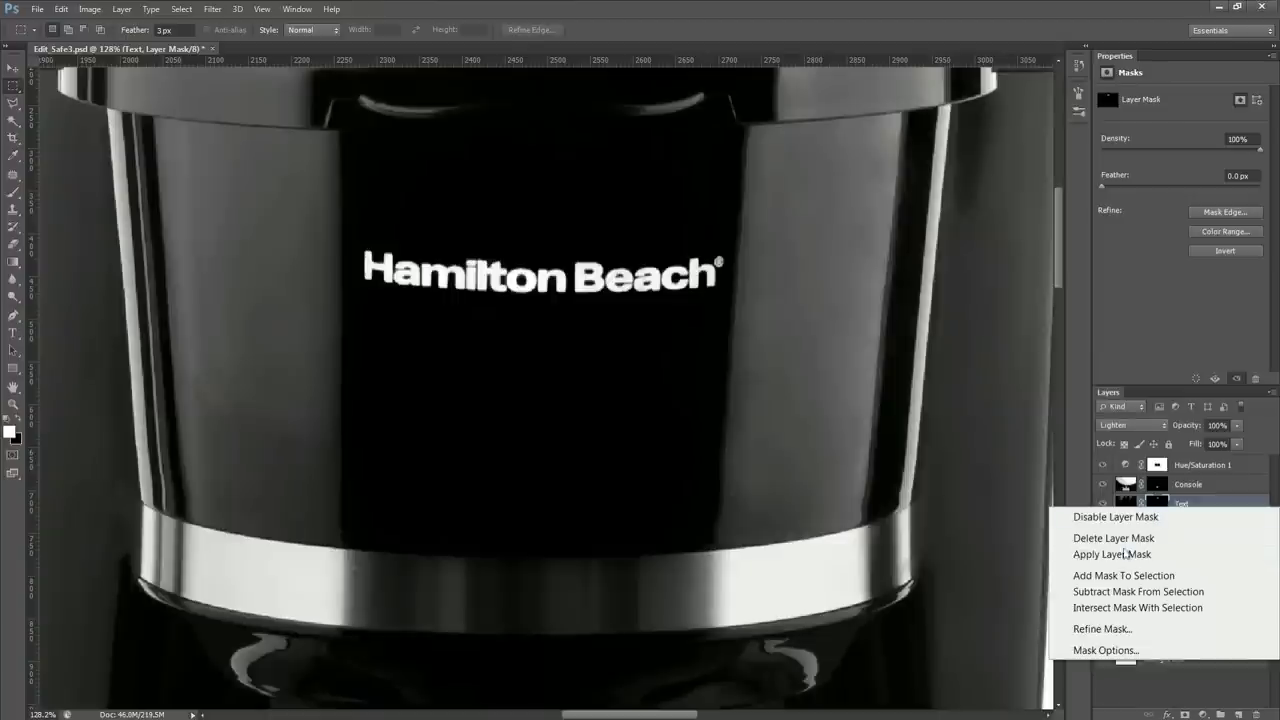
{"action": "left_click", "coordinate": [1120, 554]}
Mask the Text layer to a rectangle around the logo with a 3 px feather and apply that mask
{"action": "left_click_drag", "start_coordinate": [357, 238], "coordinate": [736, 311]}
{"action": "left_click", "coordinate": [1185, 714]}
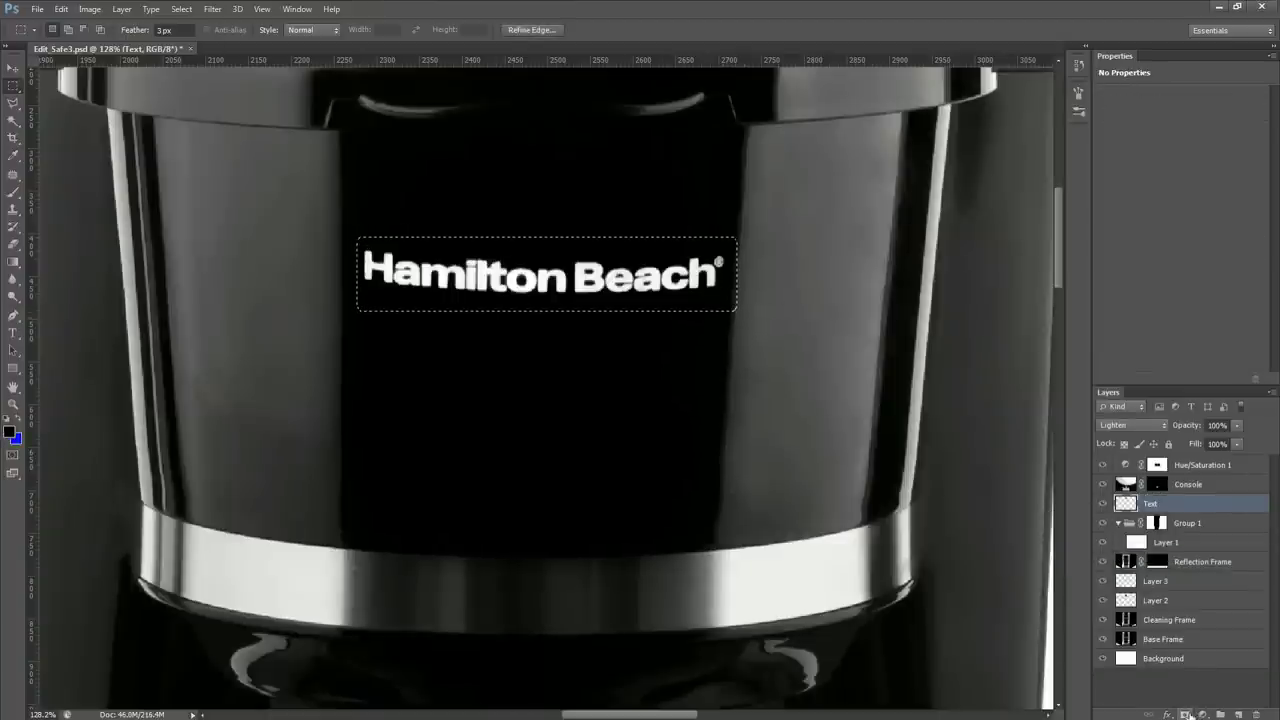
{"action": "right_click", "coordinate": [1163, 505]}
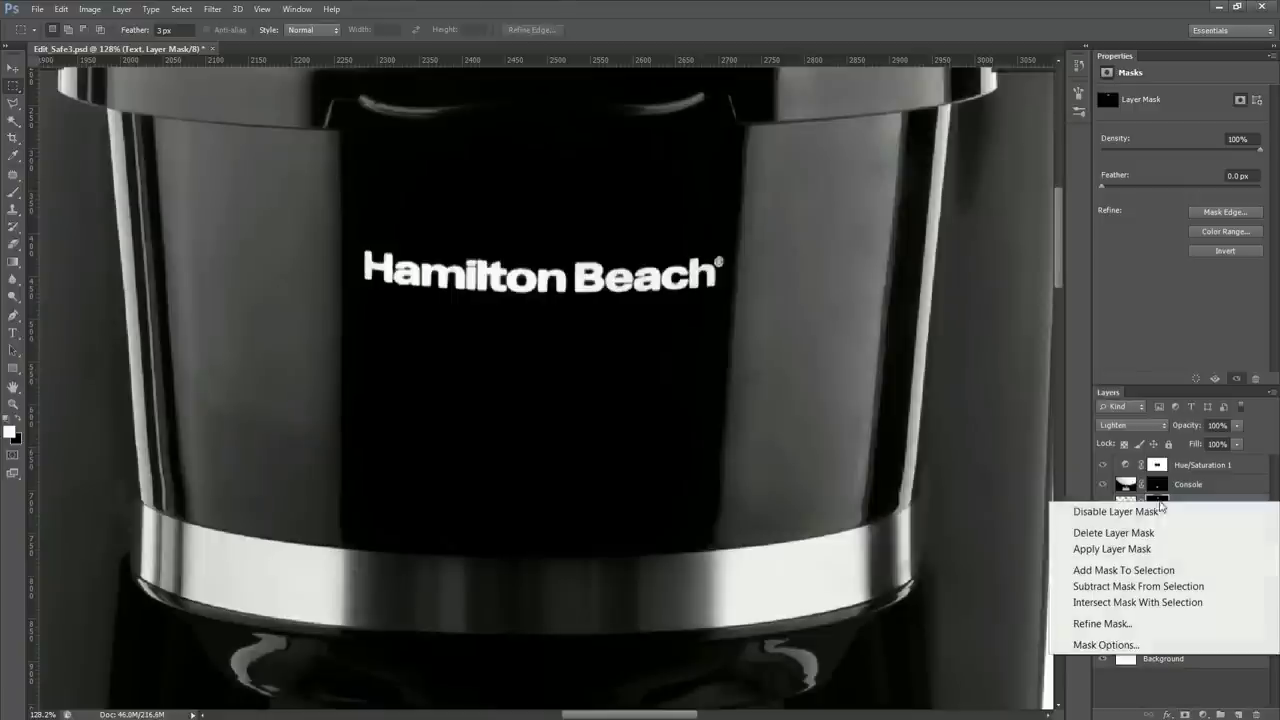
{"action": "left_click", "coordinate": [1132, 550]}
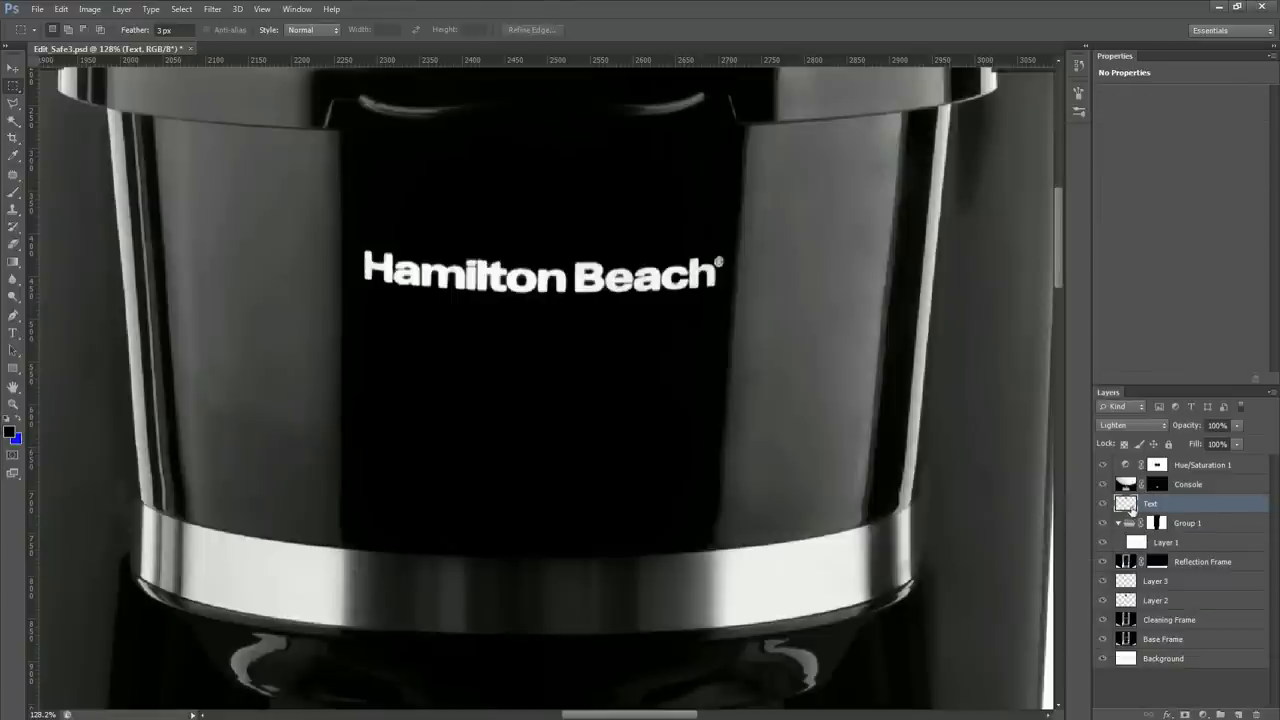
Rotate the logo on the Text layer by about -1.31° to level it on the front panel
{"action": "left_click_drag", "start_coordinate": [355, 231], "coordinate": [766, 333]}
{"action": "left_click", "coordinate": [704, 315]}
{"action": "key", "text": "ctrl+t"}
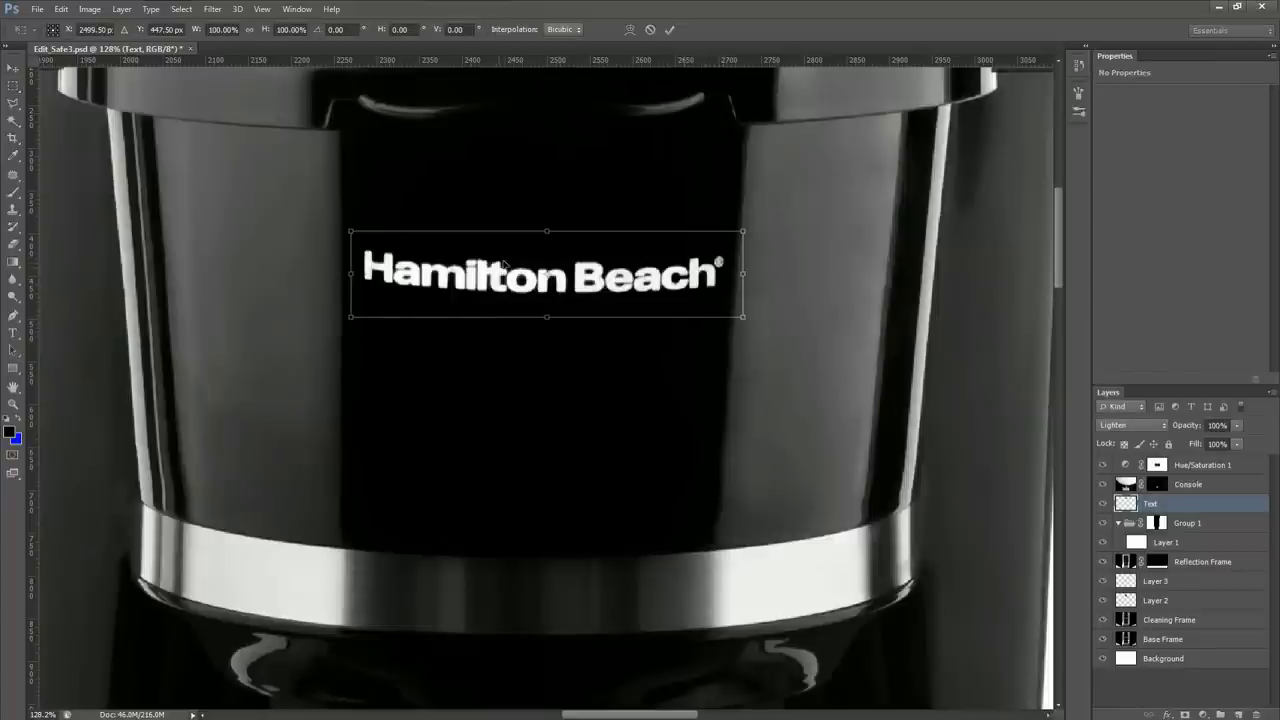
{"action": "scroll", "coordinate": [488, 225], "scroll_direction": "down", "scroll_amount": 5}
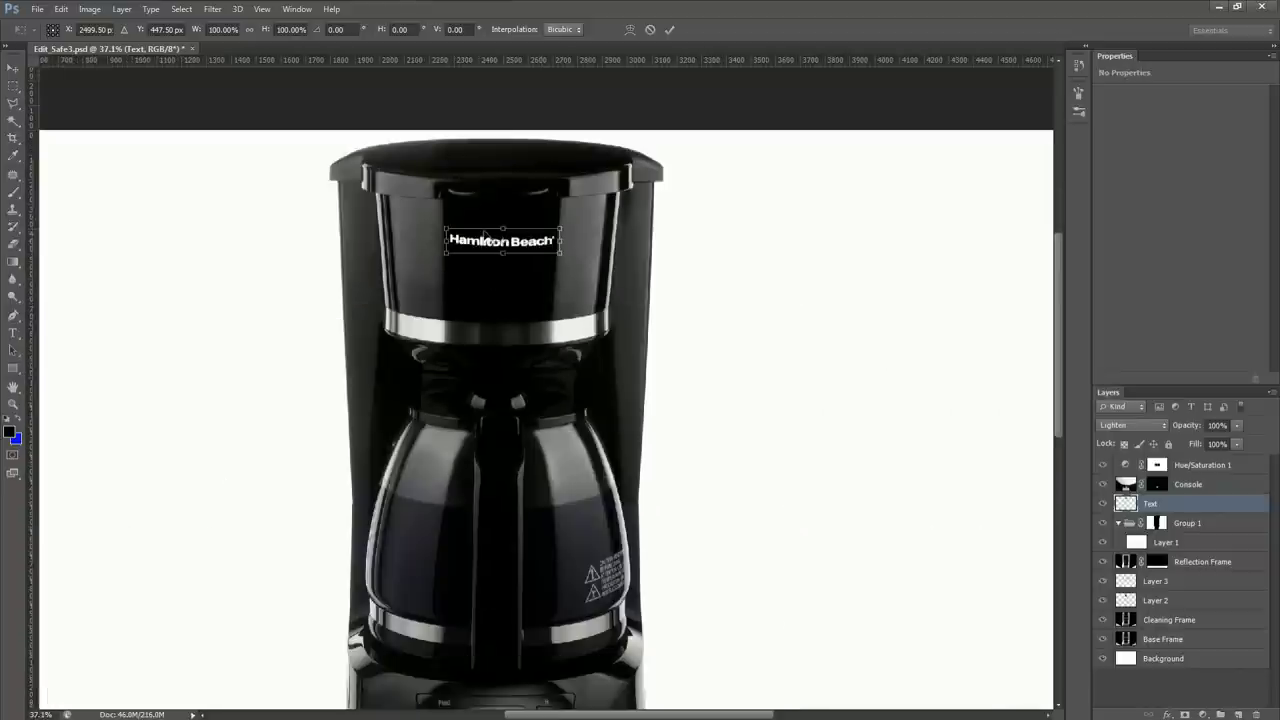
{"action": "scroll", "coordinate": [487, 246], "scroll_direction": "up", "scroll_amount": 4}
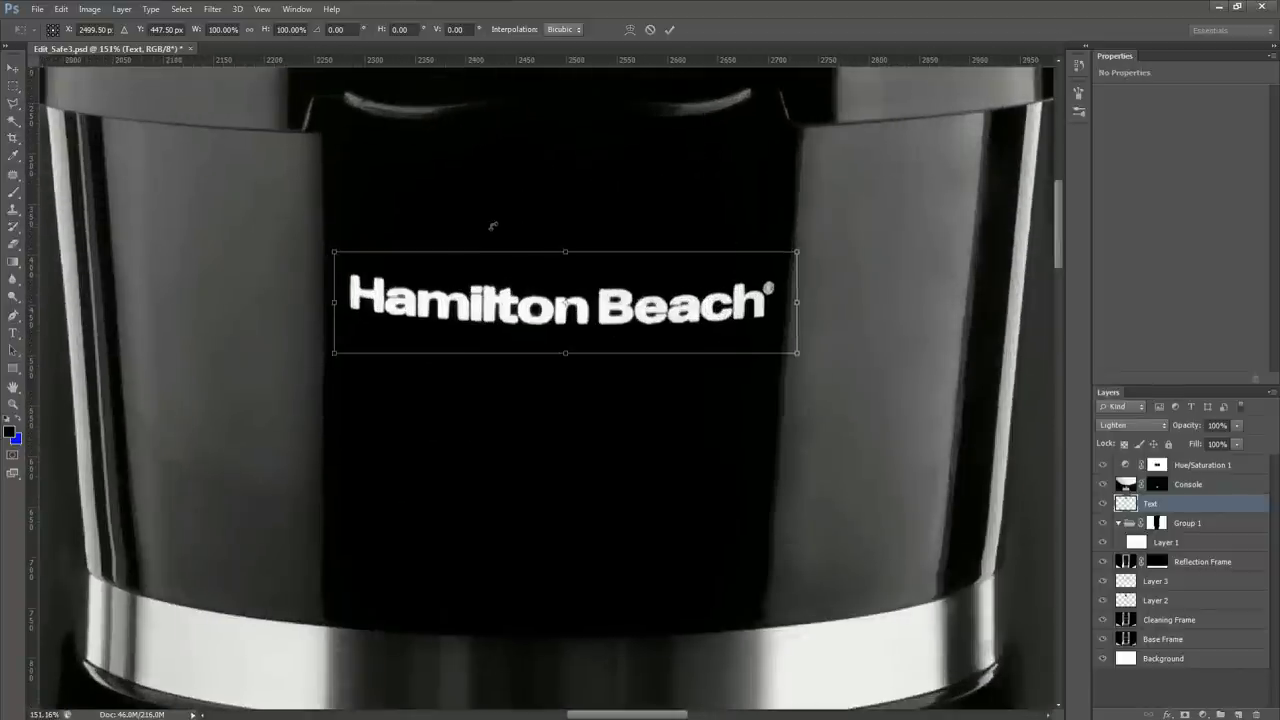
{"action": "left_click_drag", "start_coordinate": [508, 213], "coordinate": [571, 325]}
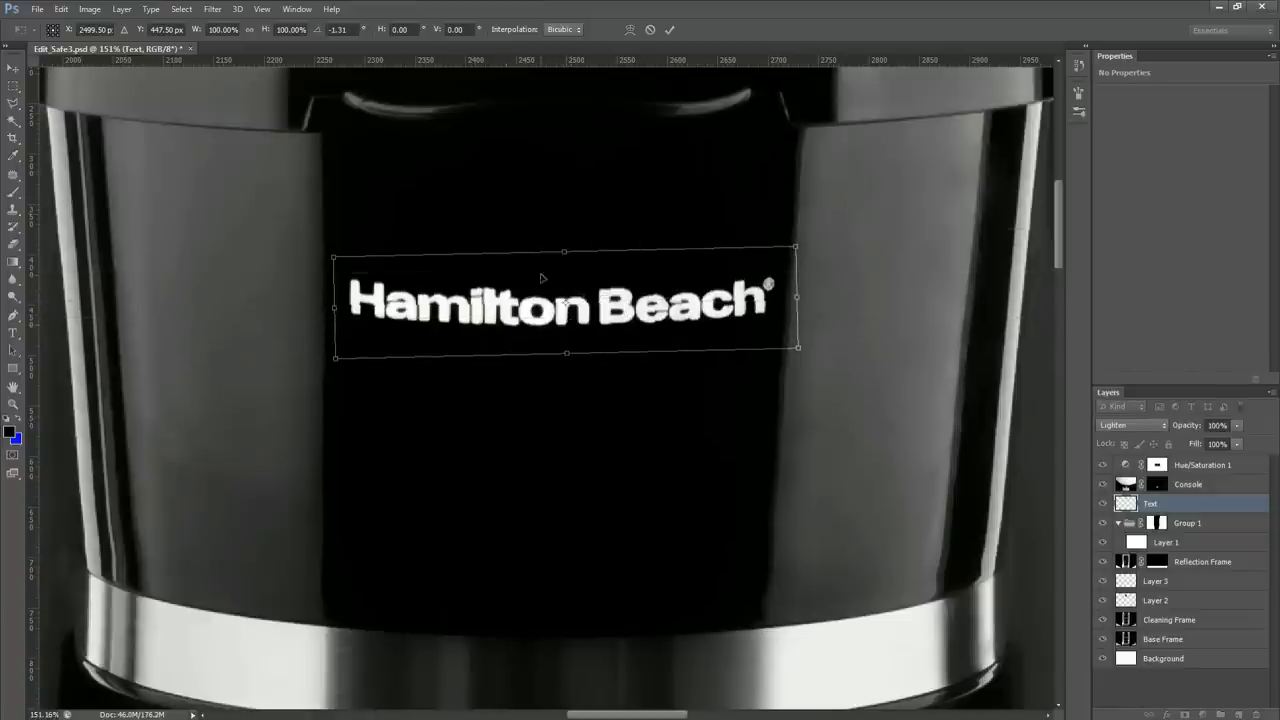
{"action": "scroll", "coordinate": [542, 276], "scroll_direction": "down", "scroll_amount": 2}
{"action": "left_click", "coordinate": [671, 31]}
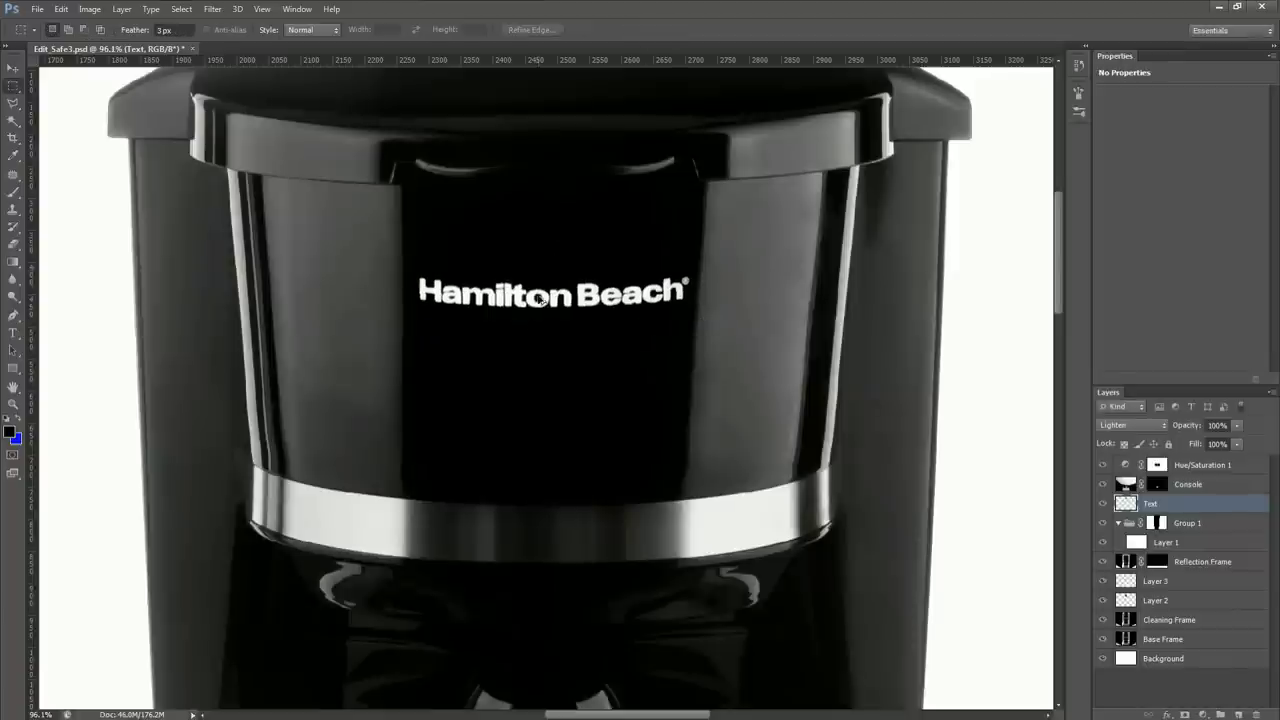
Check the logo's level and placement on the front panel against a horizontal guide near the lid, and hide the guides
{"action": "scroll", "coordinate": [537, 237], "scroll_direction": "down", "scroll_amount": 5}
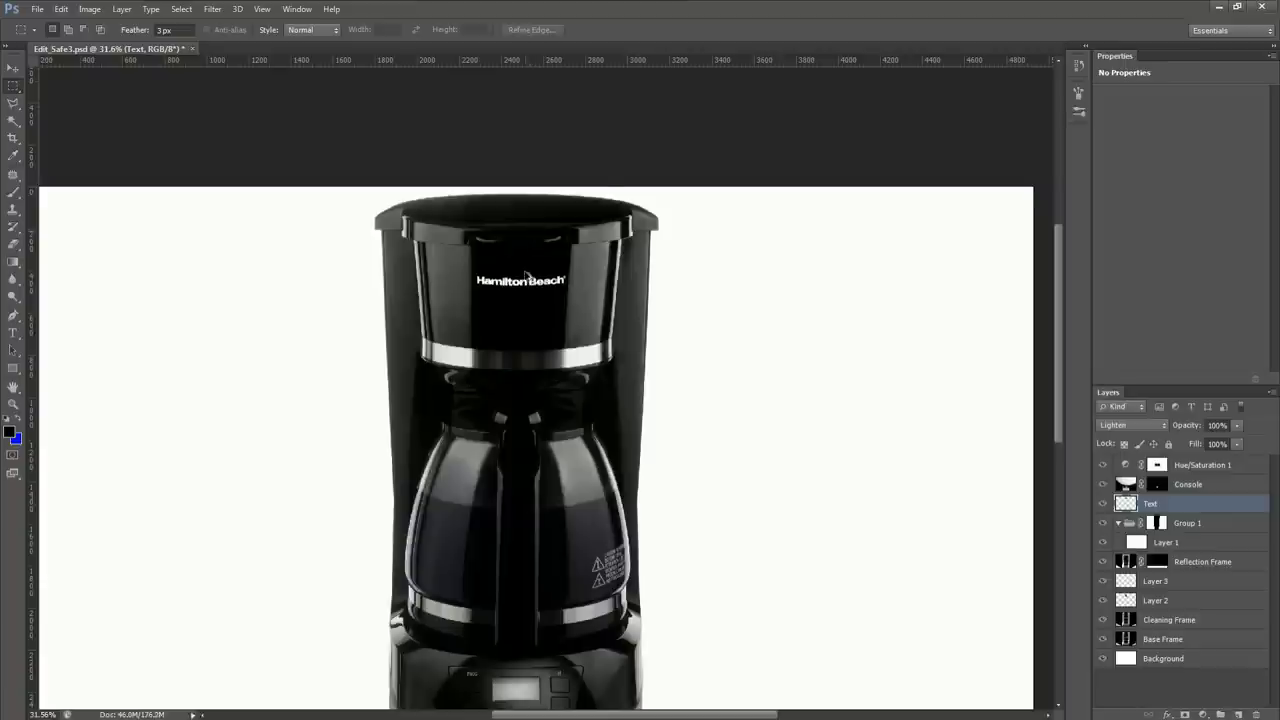
{"action": "scroll", "coordinate": [537, 237], "scroll_direction": "up", "scroll_amount": 2}
{"action": "left_click_drag", "start_coordinate": [516, 61], "coordinate": [551, 194]}
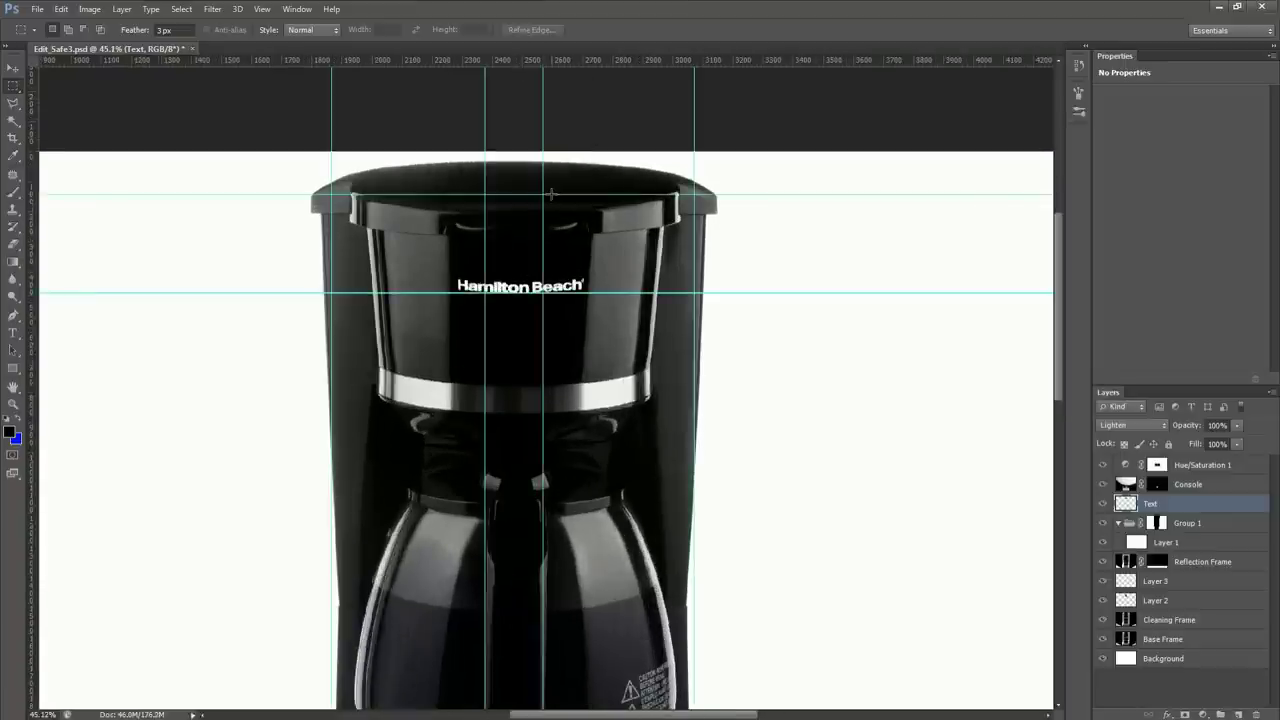
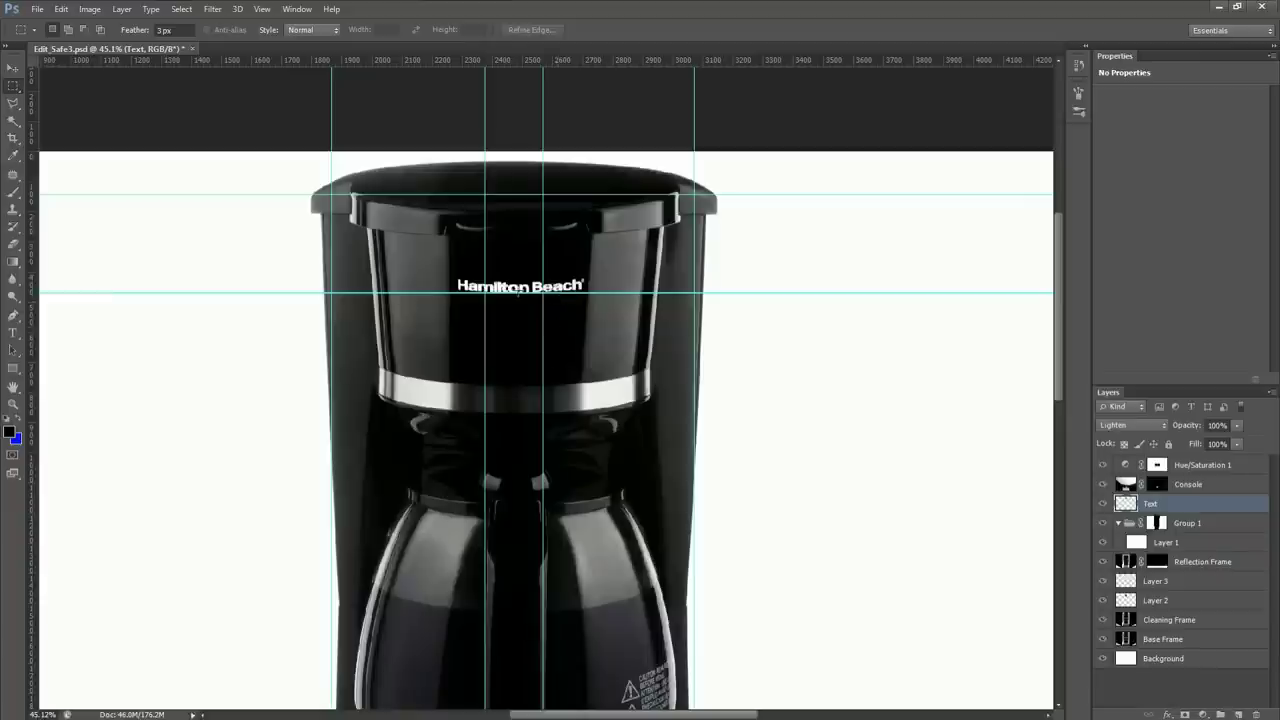
{"action": "key", "text": "ctrl+semicolon"}
{"action": "scroll", "coordinate": [518, 292], "scroll_direction": "up", "scroll_amount": 4}
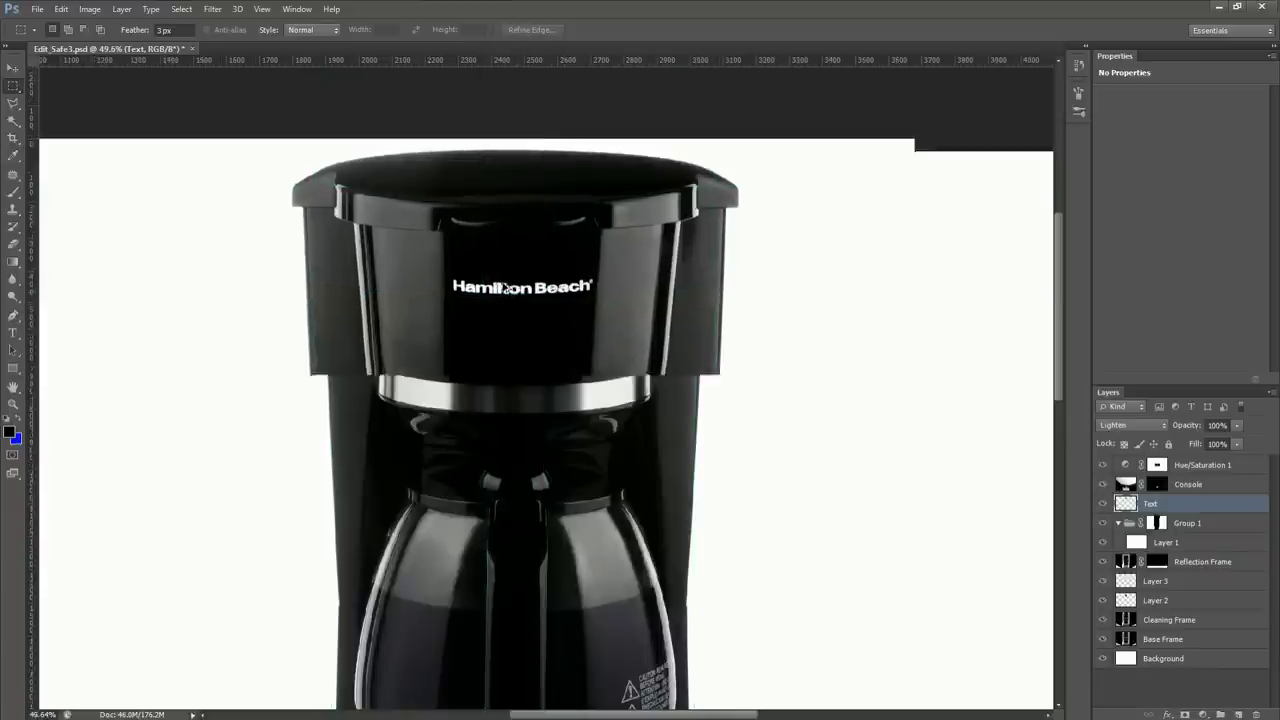
{"action": "scroll", "coordinate": [549, 335], "scroll_direction": "up", "scroll_amount": 2}
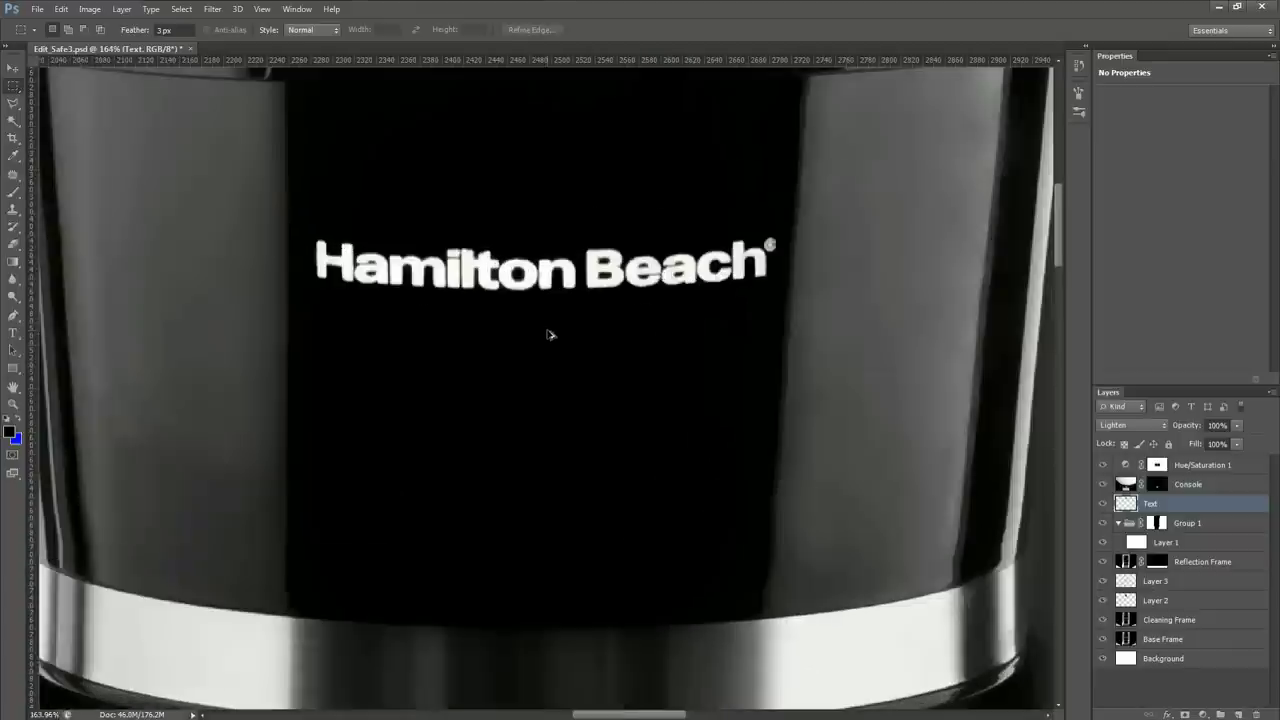
{"action": "scroll", "coordinate": [458, 294], "scroll_direction": "down", "scroll_amount": 1}
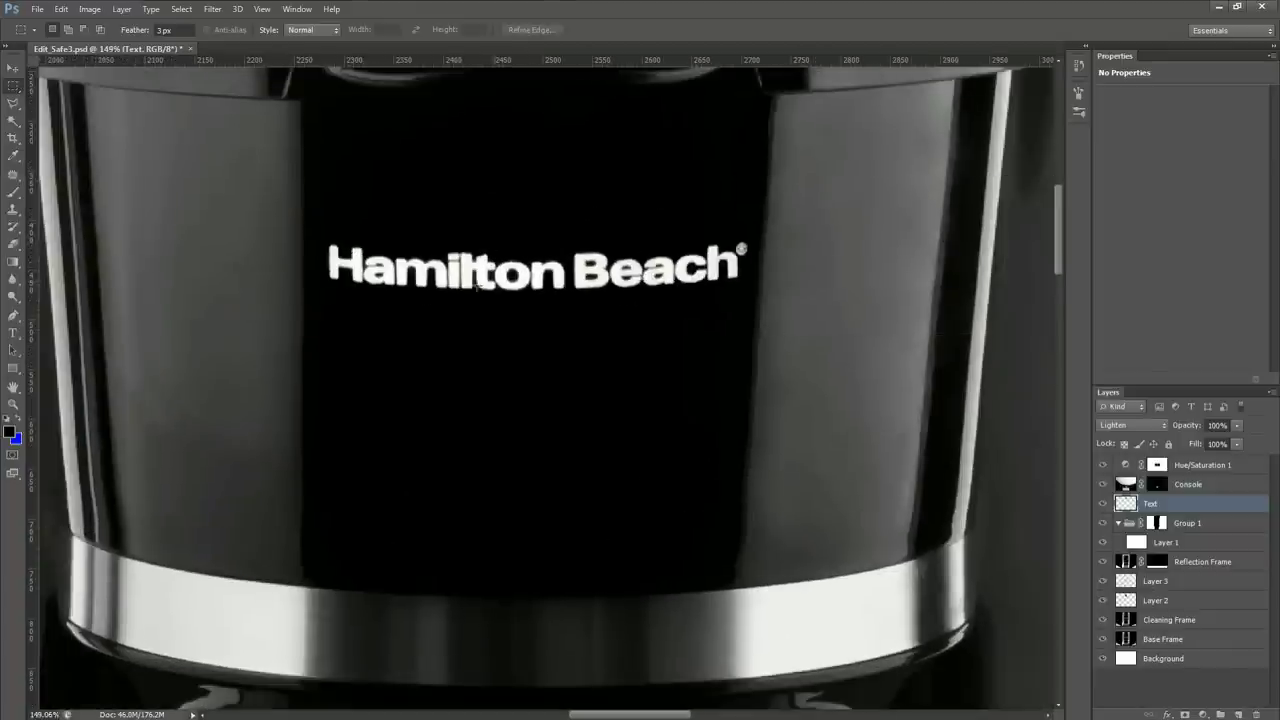
{"action": "scroll", "coordinate": [465, 371], "scroll_direction": "down", "scroll_amount": 8}
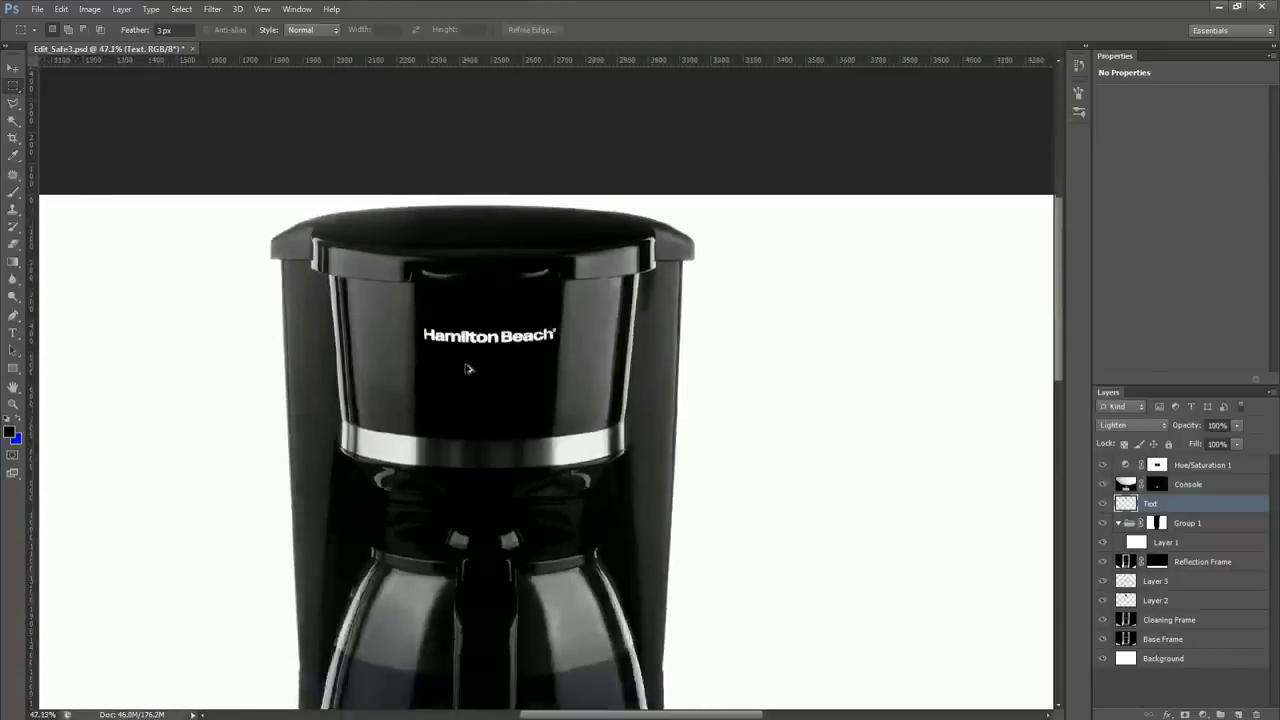
{"action": "scroll", "coordinate": [519, 360], "scroll_direction": "up", "scroll_amount": 1}
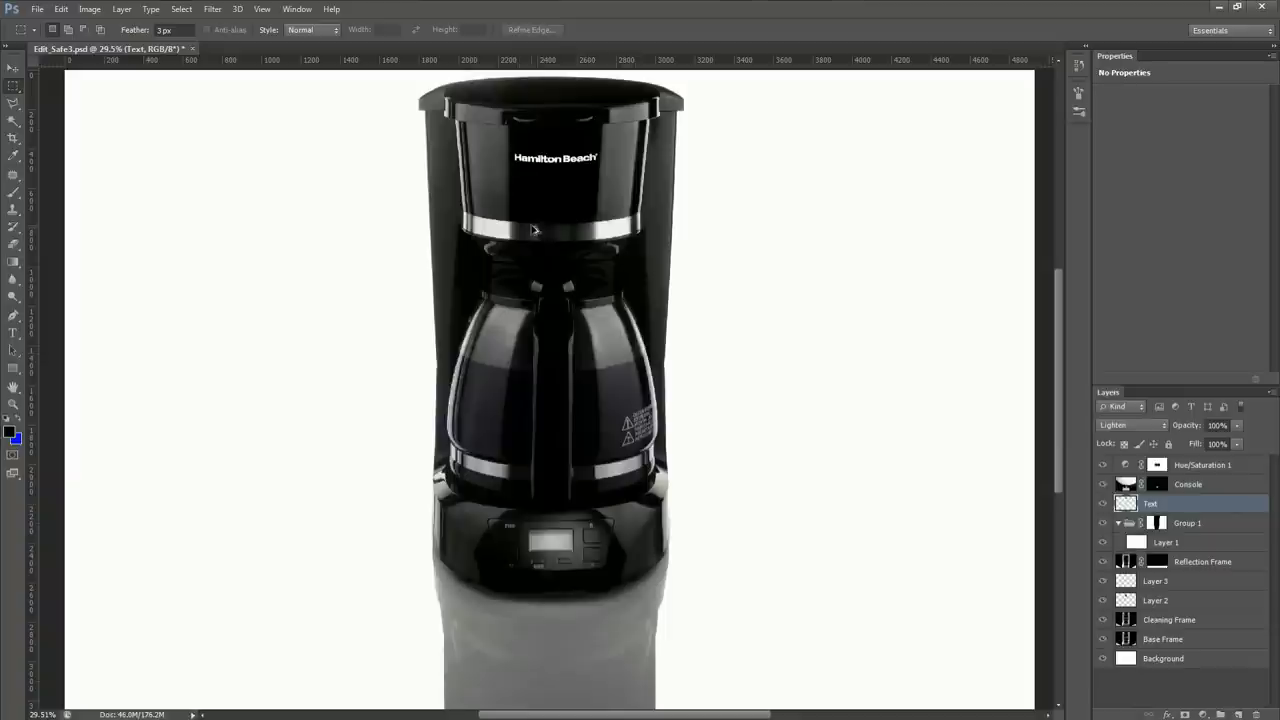
Examine the front panel, chrome band, carafe and base for remaining blemishes
{"action": "scroll", "coordinate": [540, 234], "scroll_direction": "up", "scroll_amount": 3}
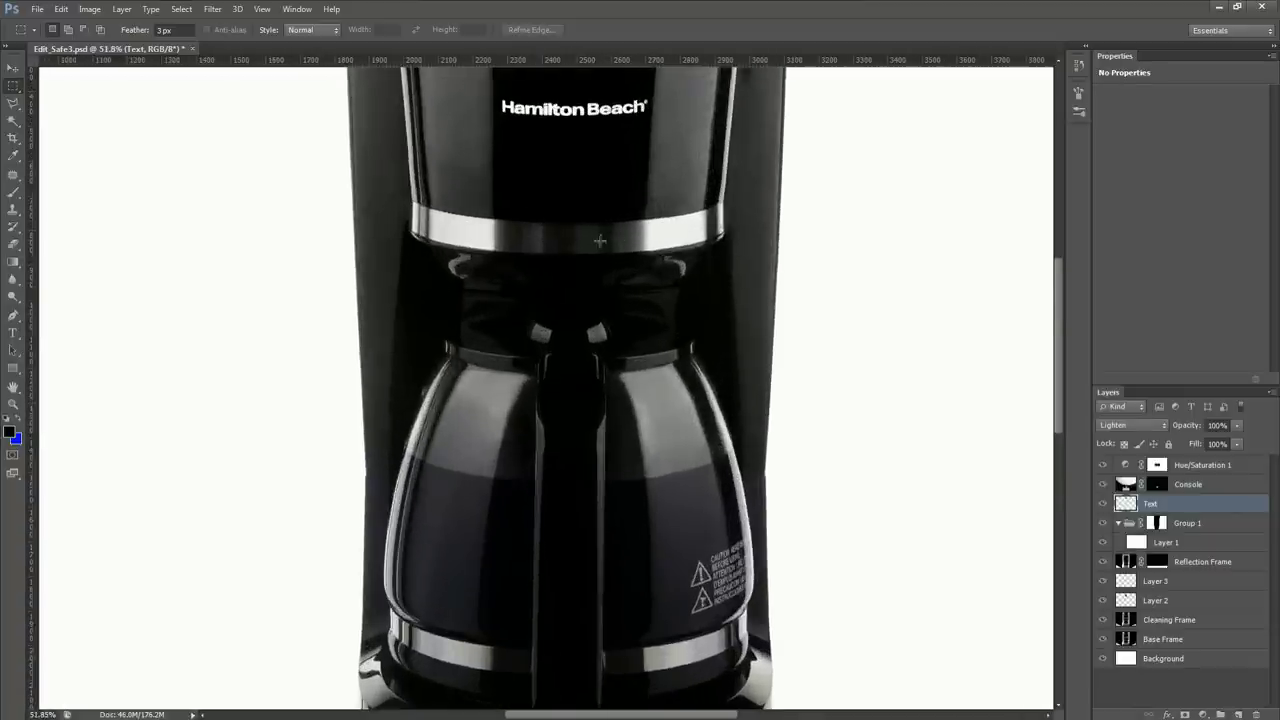
{"action": "scroll", "coordinate": [664, 242], "scroll_direction": "up", "scroll_amount": 2}
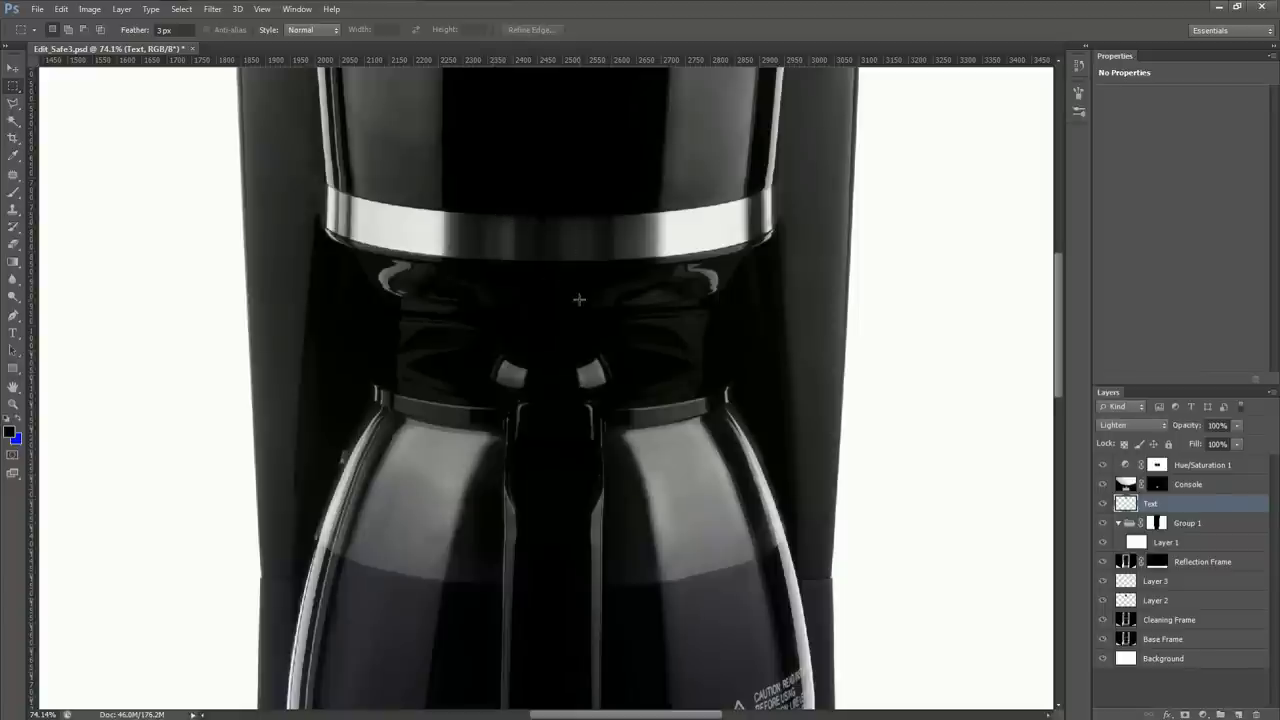
{"action": "left_click_drag", "start_coordinate": [538, 484], "coordinate": [531, 217]}
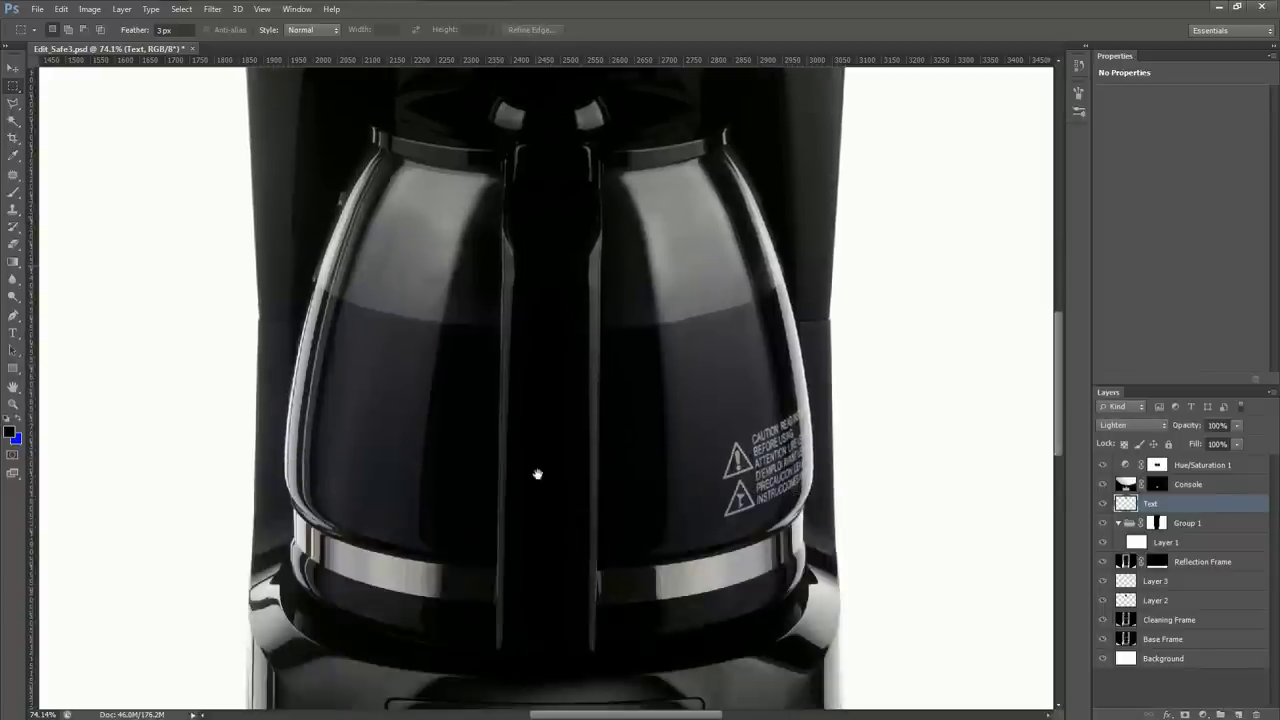
{"action": "left_click_drag", "start_coordinate": [537, 491], "coordinate": [541, 315]}
{"action": "left_click_drag", "start_coordinate": [550, 216], "coordinate": [554, 409]}
{"action": "left_click_drag", "start_coordinate": [554, 330], "coordinate": [546, 436]}
{"action": "left_click_drag", "start_coordinate": [537, 367], "coordinate": [542, 420]}
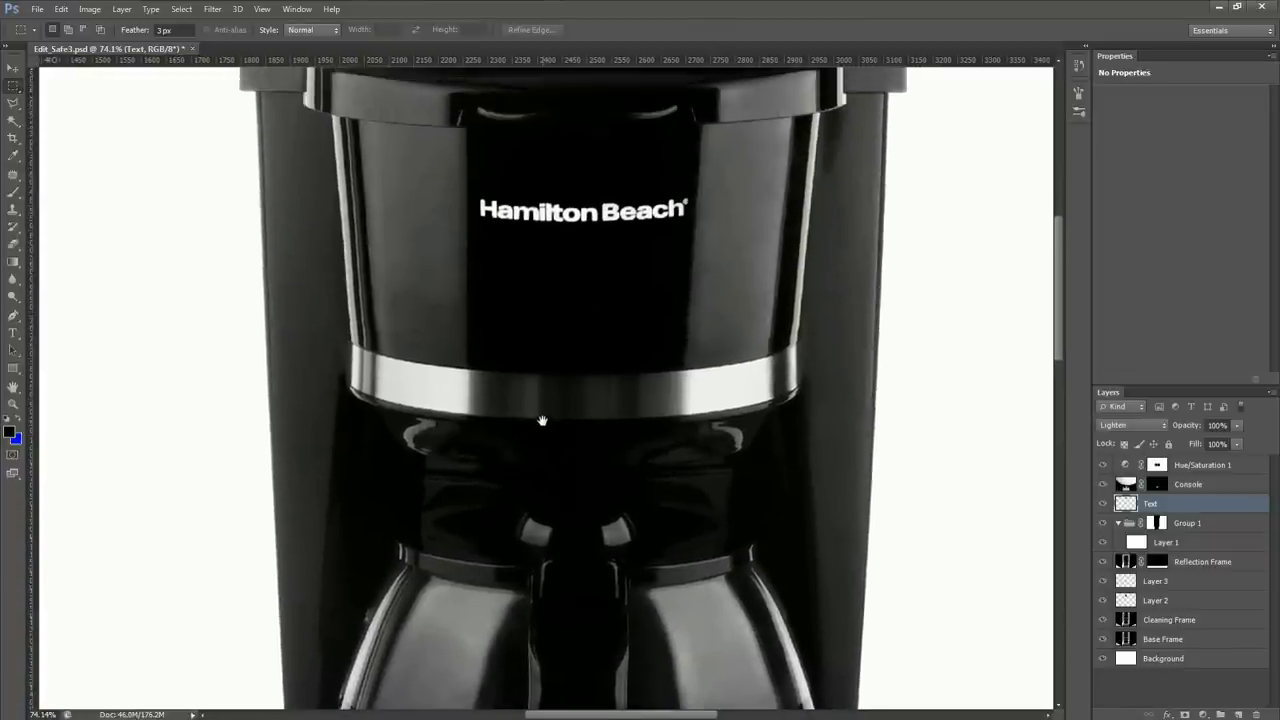
{"action": "scroll", "coordinate": [542, 406], "scroll_direction": "down", "scroll_amount": 5}
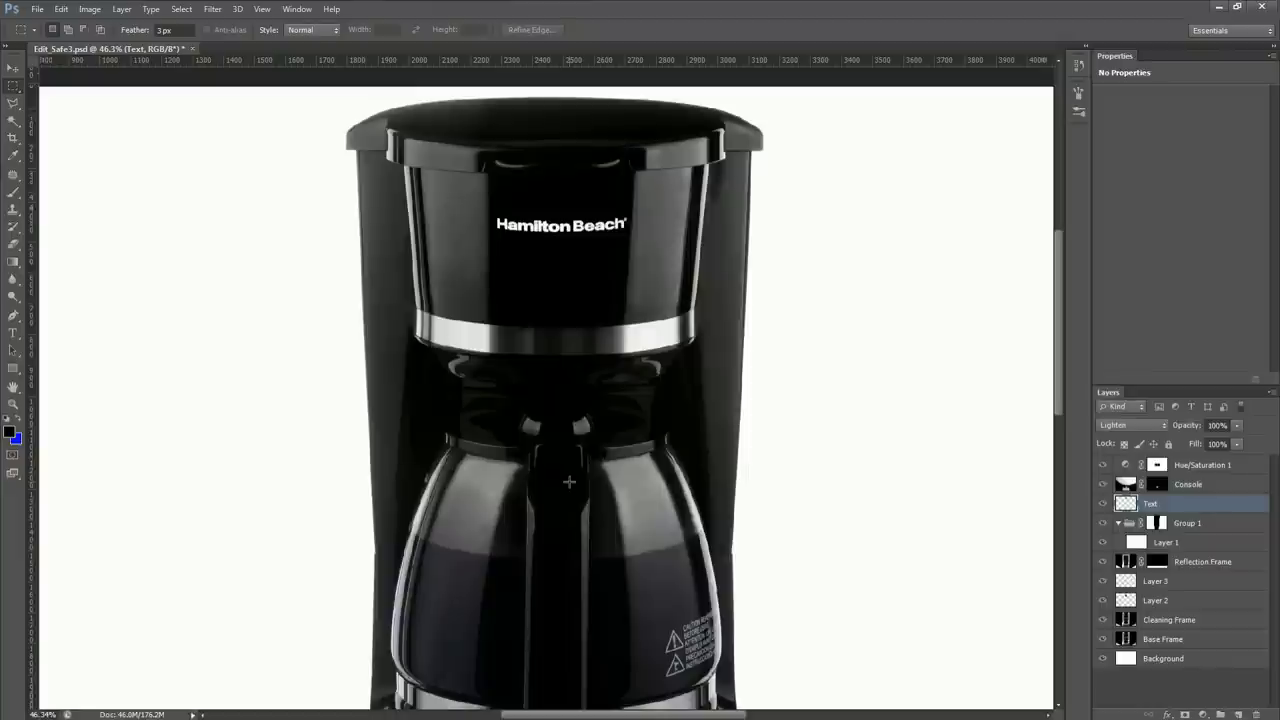
{"action": "left_click_drag", "start_coordinate": [556, 546], "coordinate": [537, 457]}
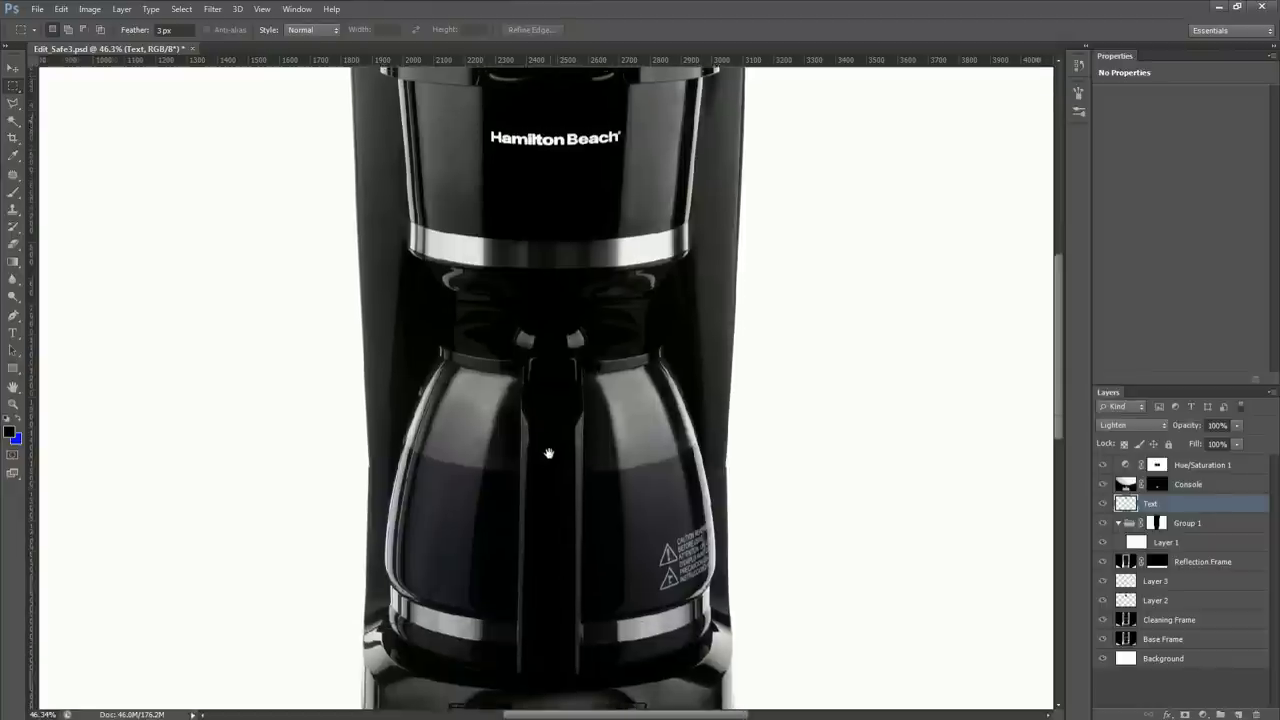
{"action": "left_click_drag", "start_coordinate": [551, 534], "coordinate": [535, 430]}
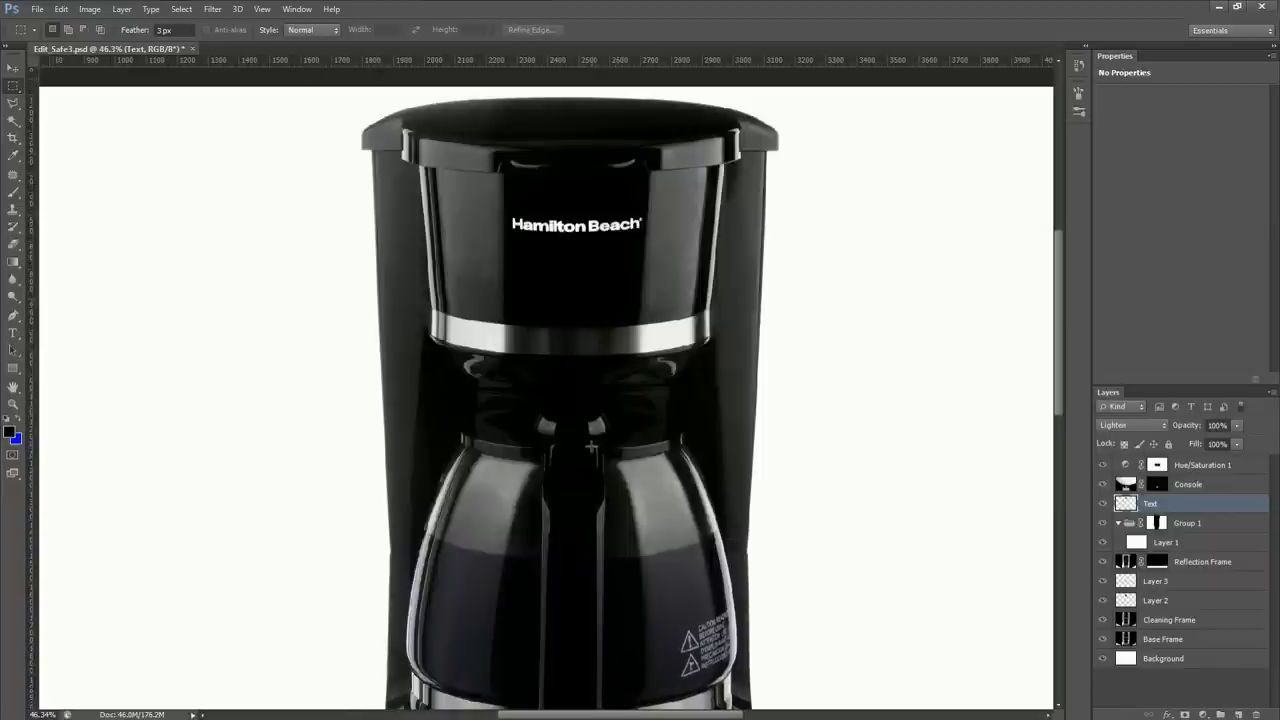
{"action": "left_click_drag", "start_coordinate": [582, 519], "coordinate": [587, 392]}
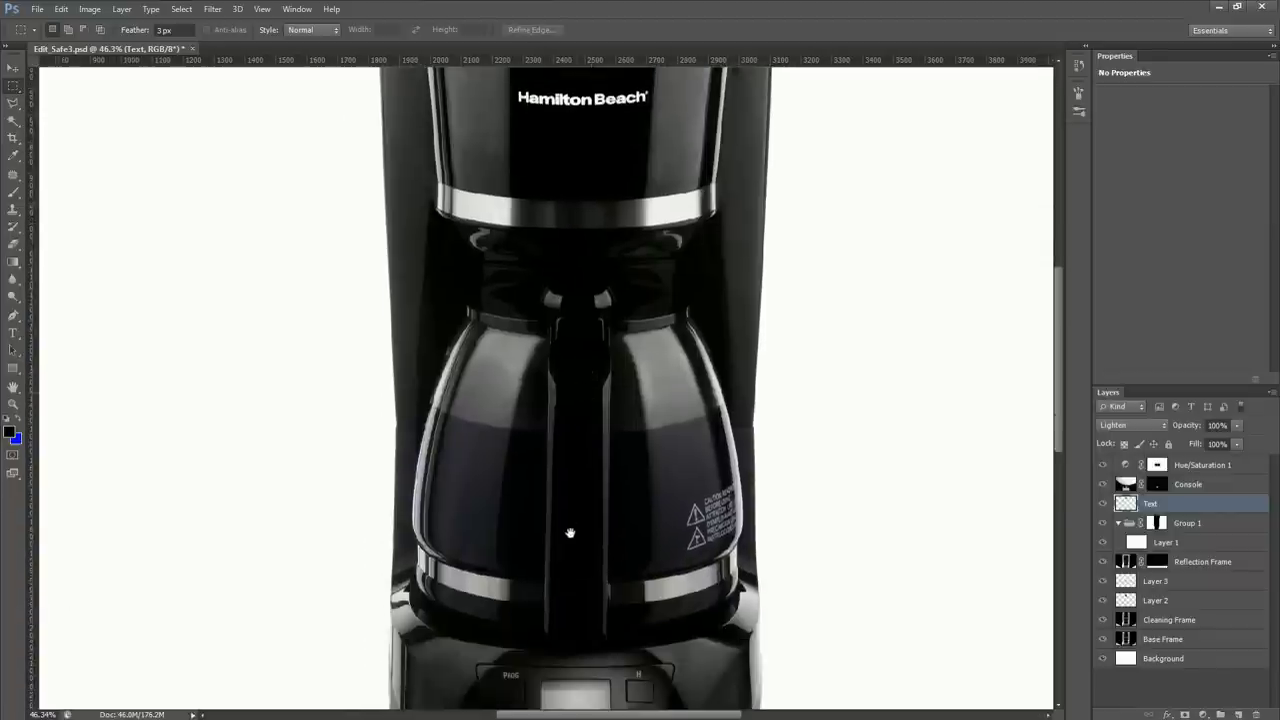
{"action": "left_click_drag", "start_coordinate": [570, 534], "coordinate": [568, 313]}
Copy a narrow strip of the dark carafe band beside the handle from the Cleaning Frame to a new layer with a 4 px feather
{"action": "scroll", "coordinate": [586, 372], "scroll_direction": "up", "scroll_amount": 8}
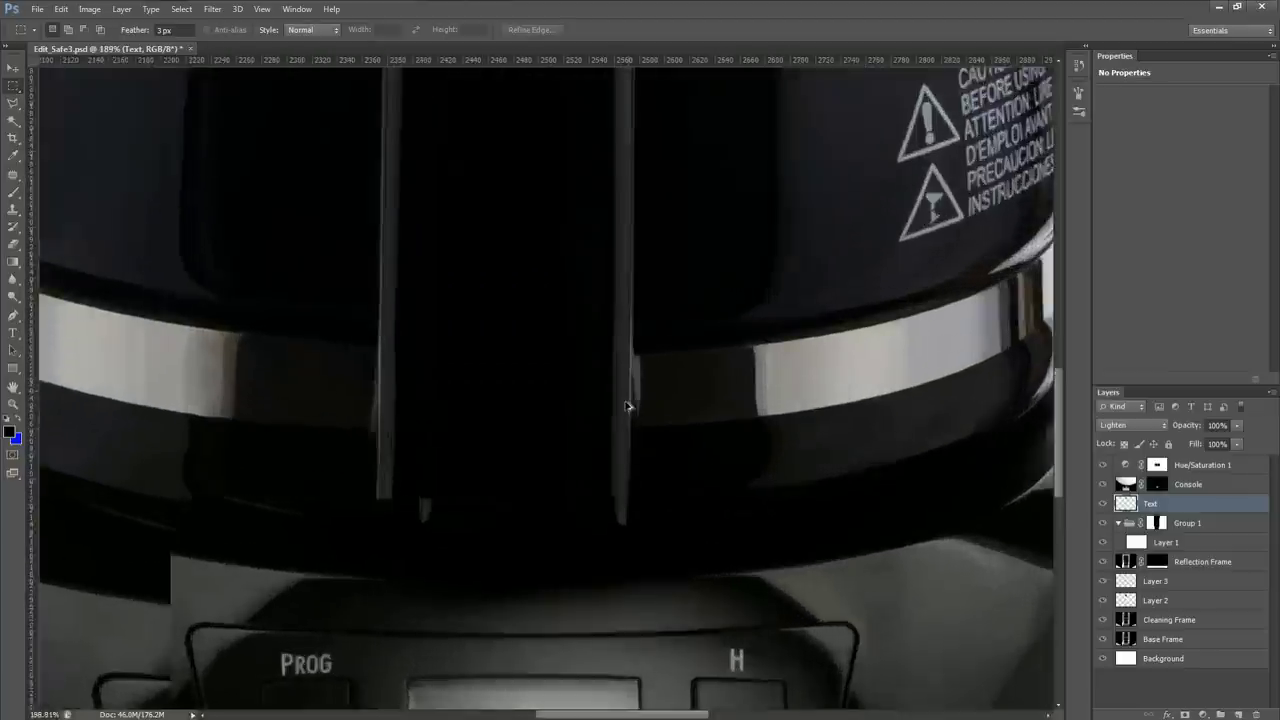
{"action": "left_click_drag", "start_coordinate": [627, 406], "coordinate": [642, 405]}
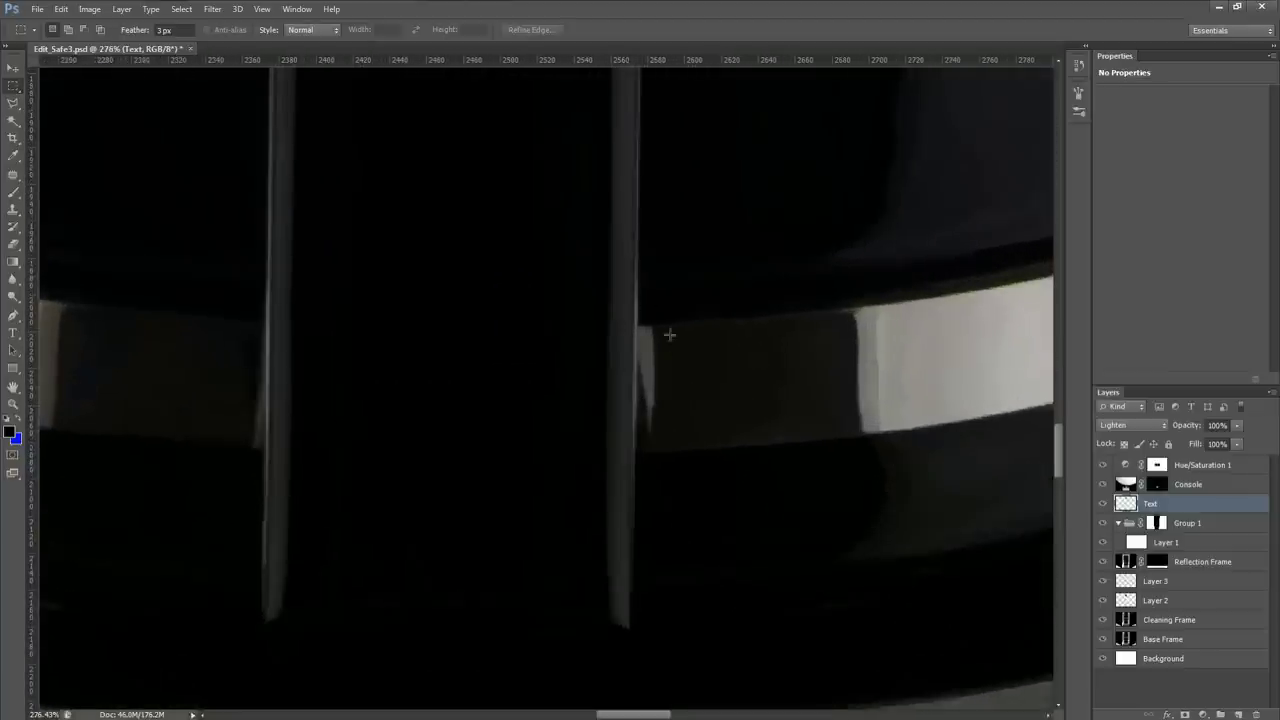
{"action": "left_click_drag", "start_coordinate": [438, 408], "coordinate": [663, 488]}
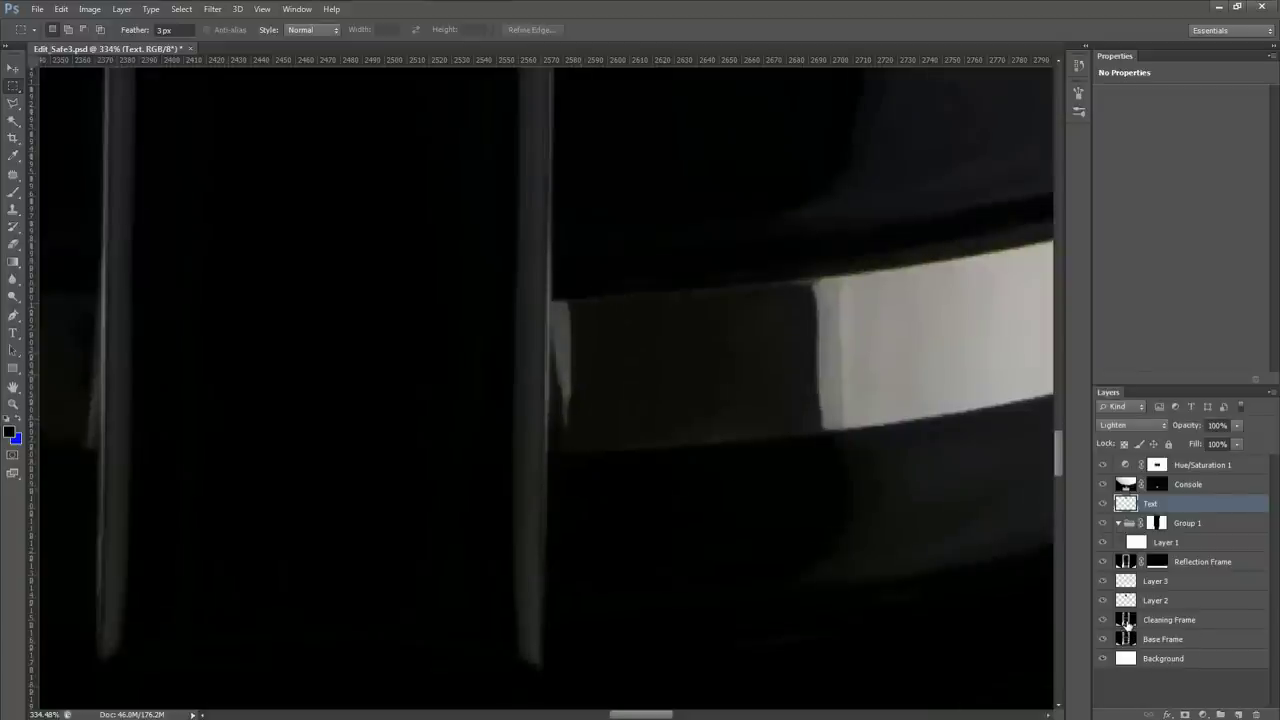
{"action": "left_click", "coordinate": [1127, 622]}
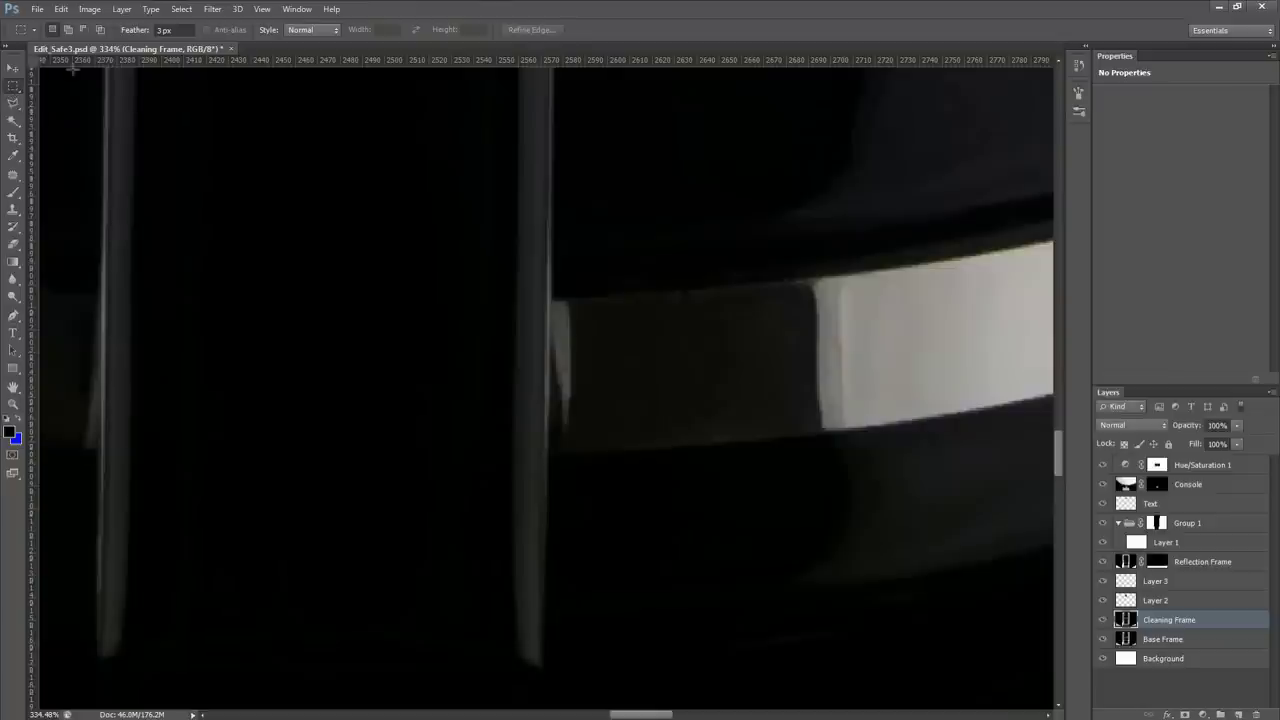
{"action": "left_click", "coordinate": [137, 31]}
{"action": "left_click_drag", "start_coordinate": [672, 248], "coordinate": [752, 481]}
{"action": "key", "text": "ctrl+j"}
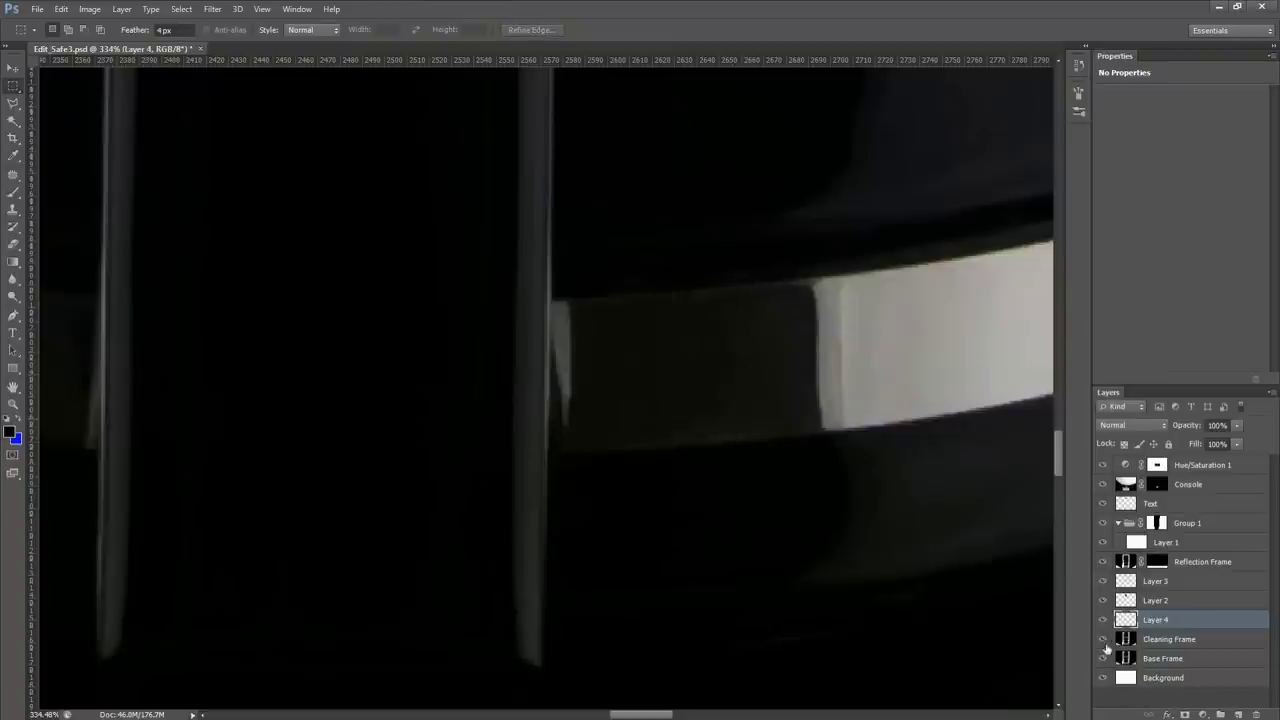
Move the copied strip over the bright reflection beside the handle's right edge and hide it with an inverted layer mask
{"action": "left_click", "coordinate": [1103, 659]}
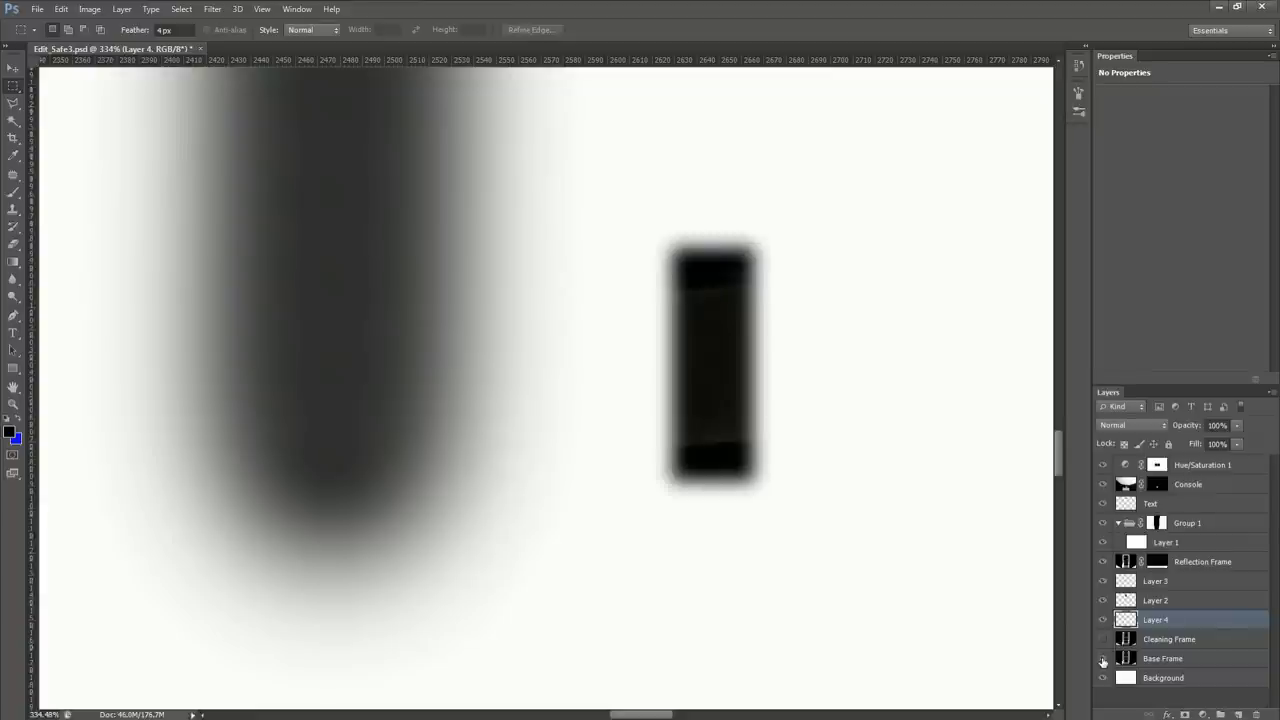
{"action": "left_click", "coordinate": [1102, 641]}
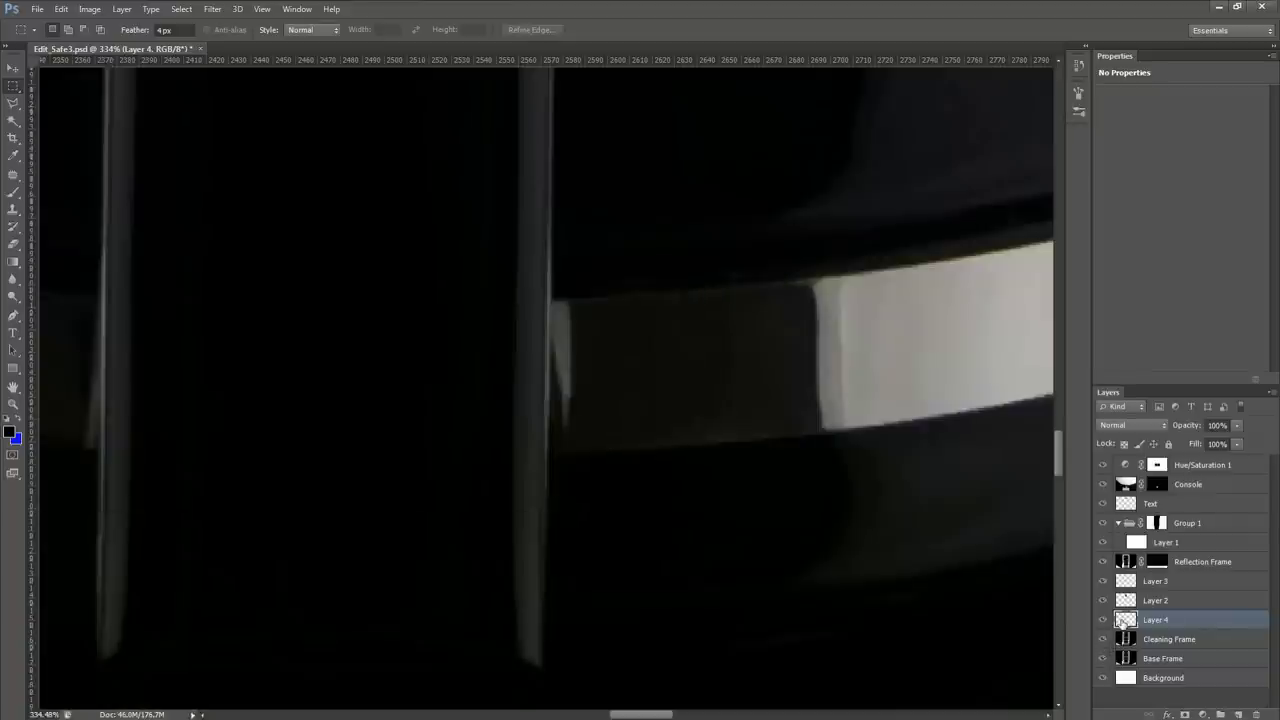
{"action": "left_click", "coordinate": [15, 70]}
{"action": "left_click_drag", "start_coordinate": [719, 393], "coordinate": [562, 406]}
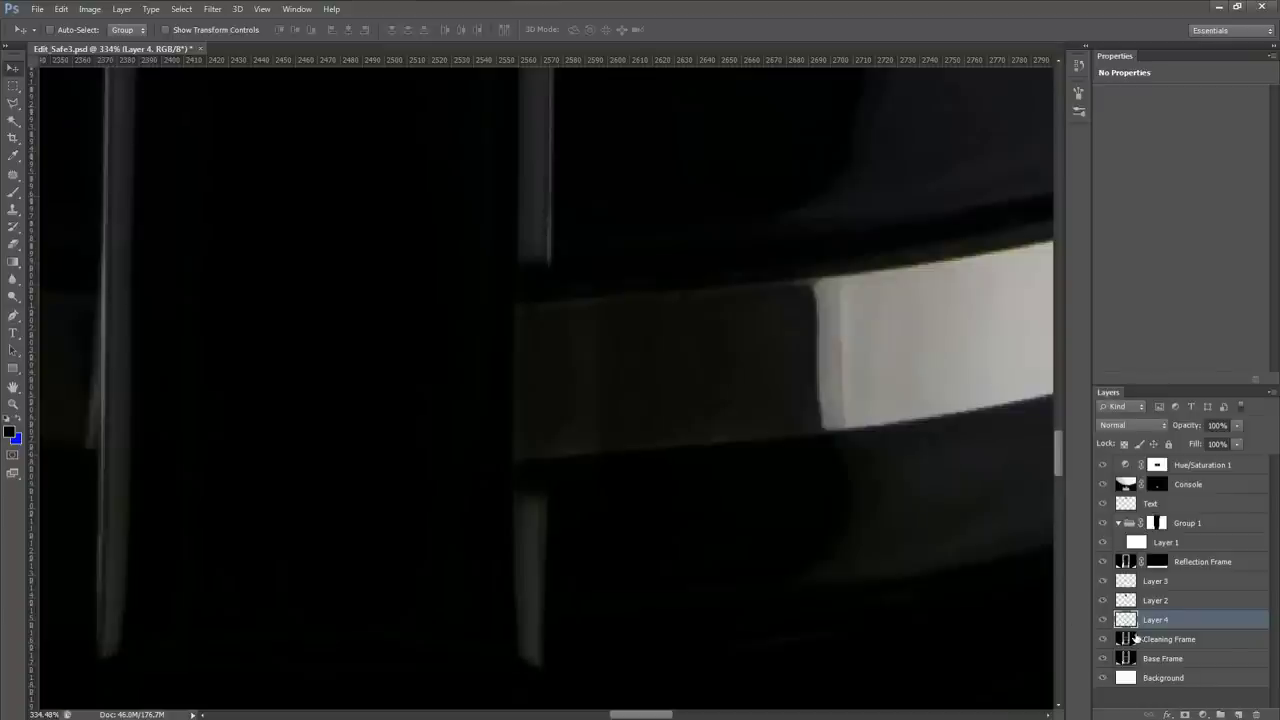
{"action": "left_click", "coordinate": [1183, 714]}
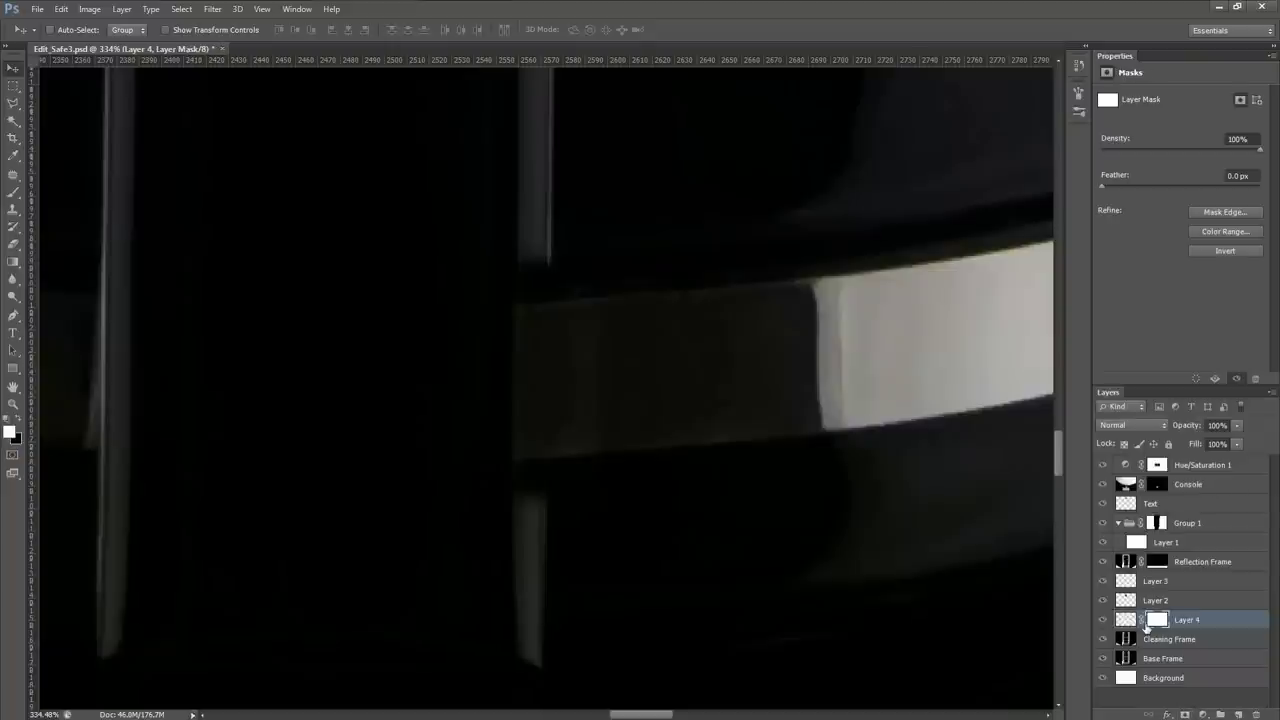
{"action": "key", "text": "ctrl+i"}
Reveal the copied strip through its mask inside a polygonal selection that follows the handle's right edge around the carafe band
{"action": "key", "text": "l"}
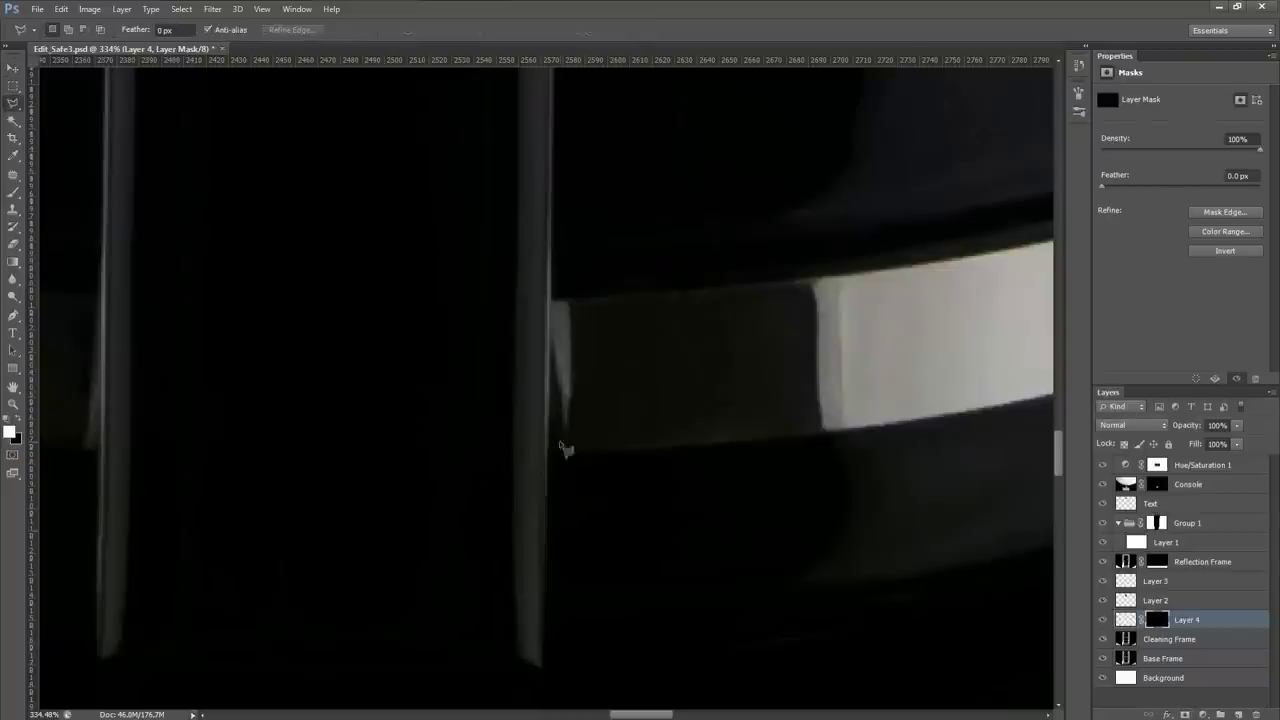
{"action": "scroll", "coordinate": [560, 372], "scroll_direction": "up", "scroll_amount": 3}
{"action": "left_click", "coordinate": [543, 213]}
{"action": "left_click", "coordinate": [535, 587]}
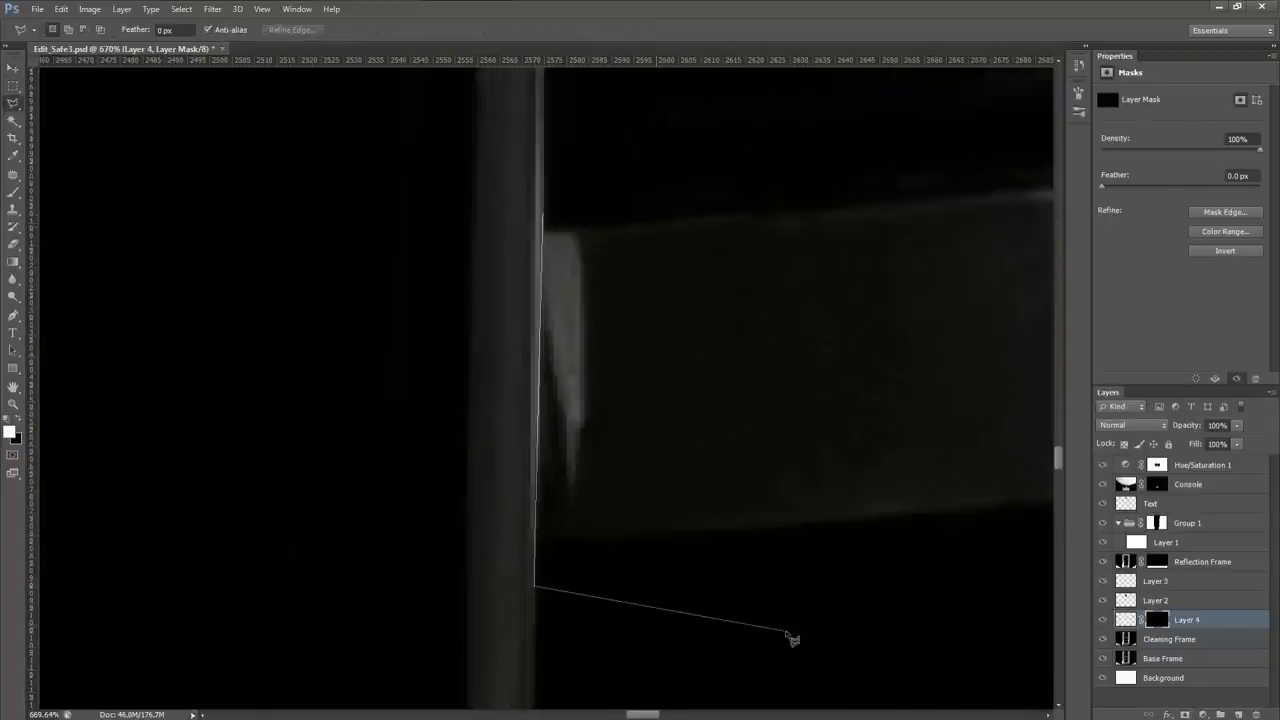
{"action": "left_click", "coordinate": [786, 631]}
{"action": "left_click", "coordinate": [784, 626]}
{"action": "left_click", "coordinate": [668, 92]}
{"action": "left_click_drag", "start_coordinate": [430, 146], "coordinate": [774, 193]}
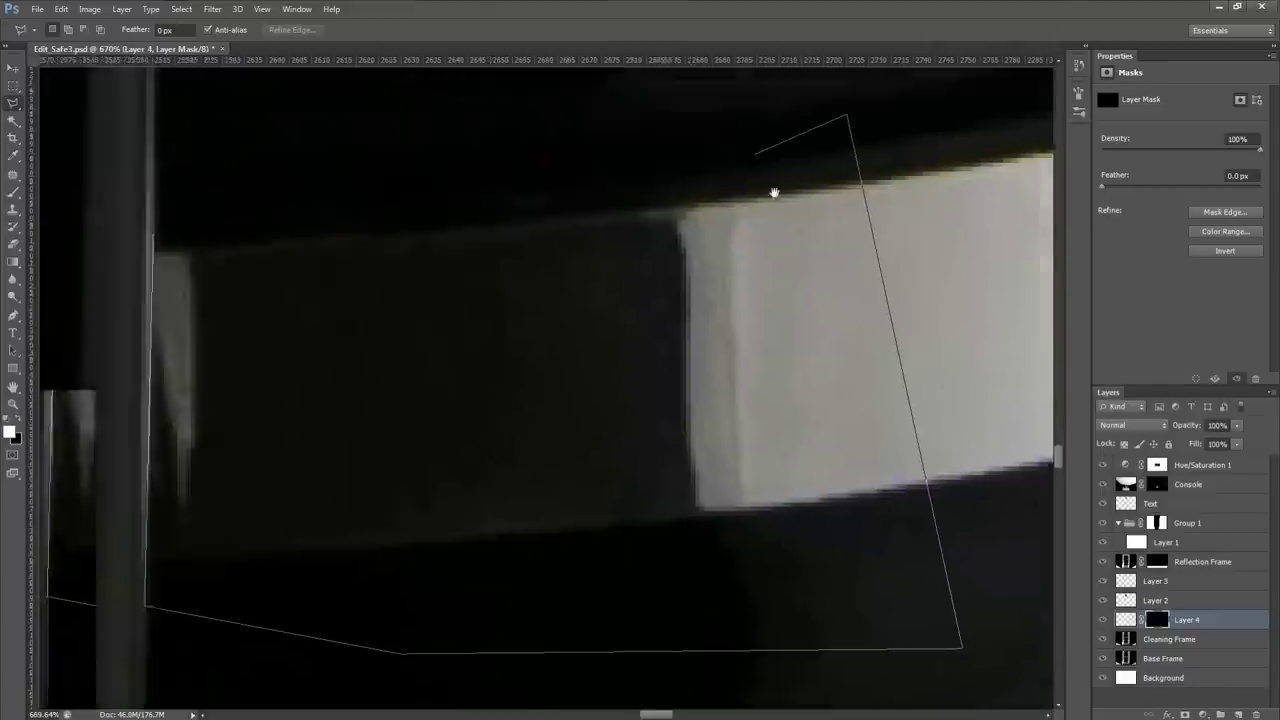
{"action": "scroll", "coordinate": [774, 192], "scroll_direction": "down", "scroll_amount": 2}
{"action": "left_click", "coordinate": [457, 200]}
{"action": "double_click", "coordinate": [407, 246]}
{"action": "scroll", "coordinate": [416, 341], "scroll_direction": "up", "scroll_amount": 1}
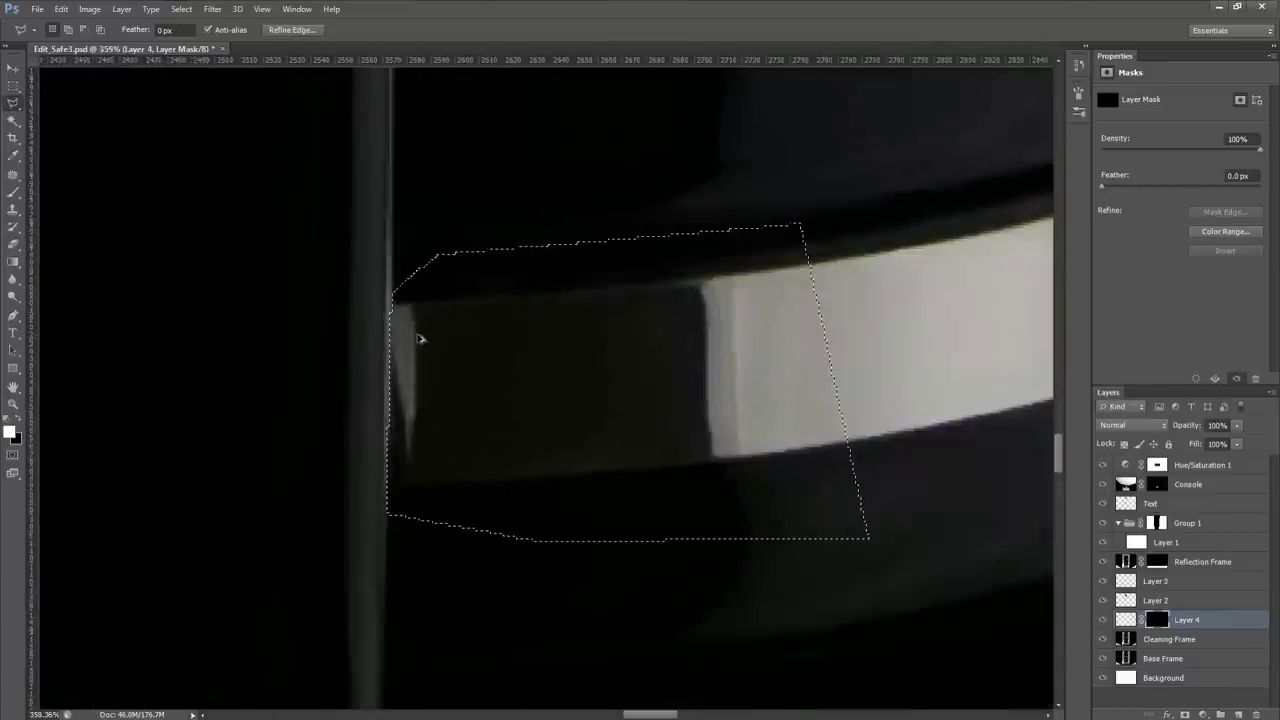
{"action": "scroll", "coordinate": [420, 339], "scroll_direction": "down", "scroll_amount": 1}
{"action": "key", "text": "ctrl+d"}
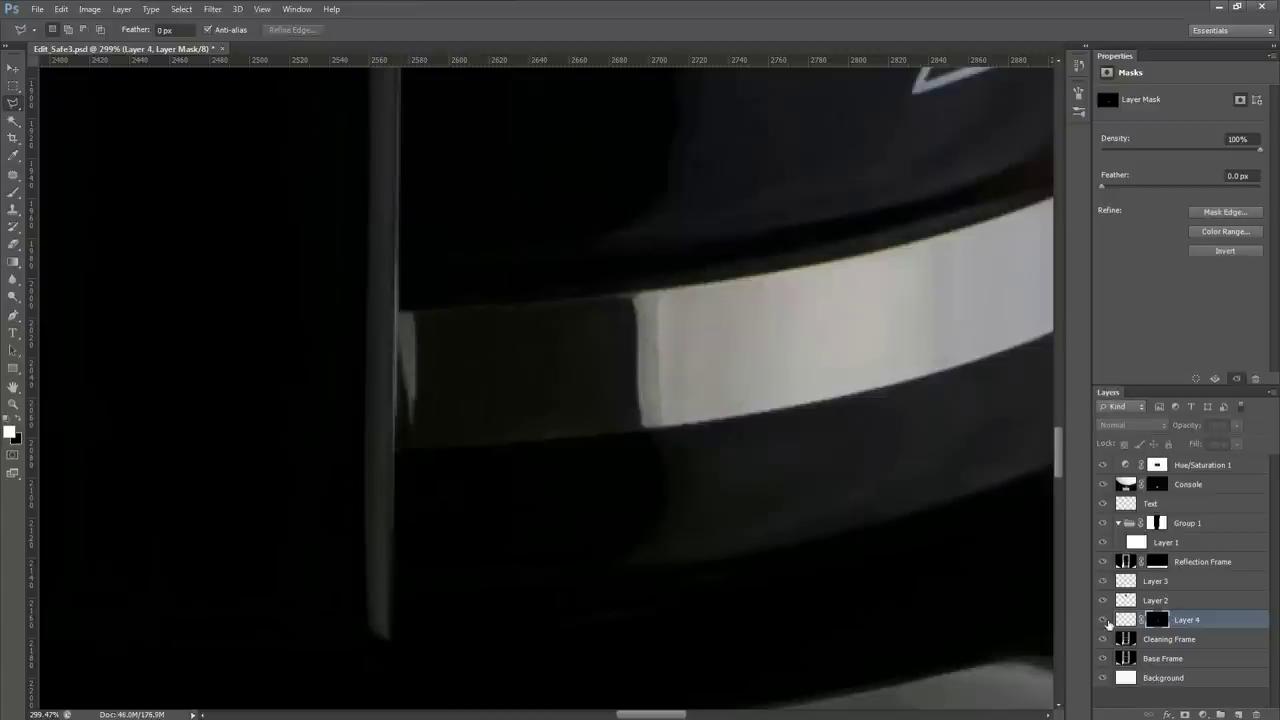
{"action": "scroll", "coordinate": [480, 450], "scroll_direction": "down", "scroll_amount": 3}
{"action": "scroll", "coordinate": [480, 450], "scroll_direction": "up", "scroll_amount": 1}
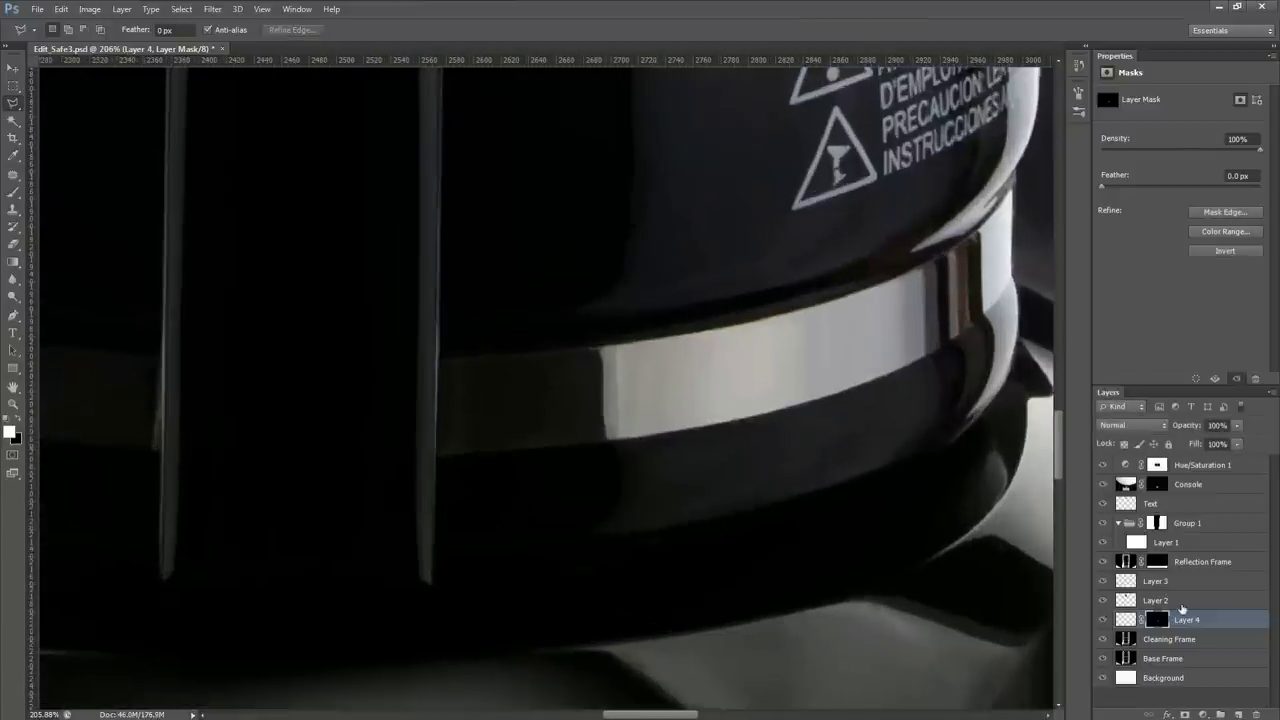
Clip a Curves adjustment to Layer 4 and darken its midtones with a point at input 131, output 111
{"action": "left_click", "coordinate": [1202, 714]}
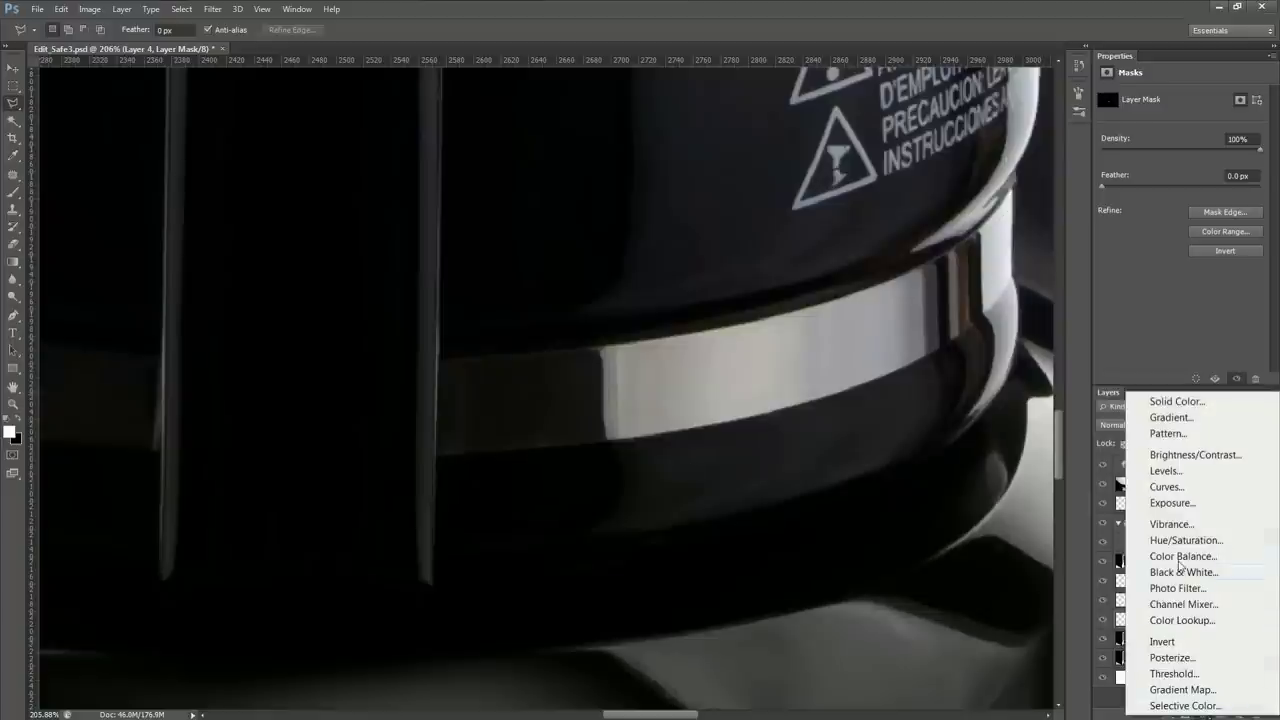
{"action": "left_click", "coordinate": [1166, 487]}
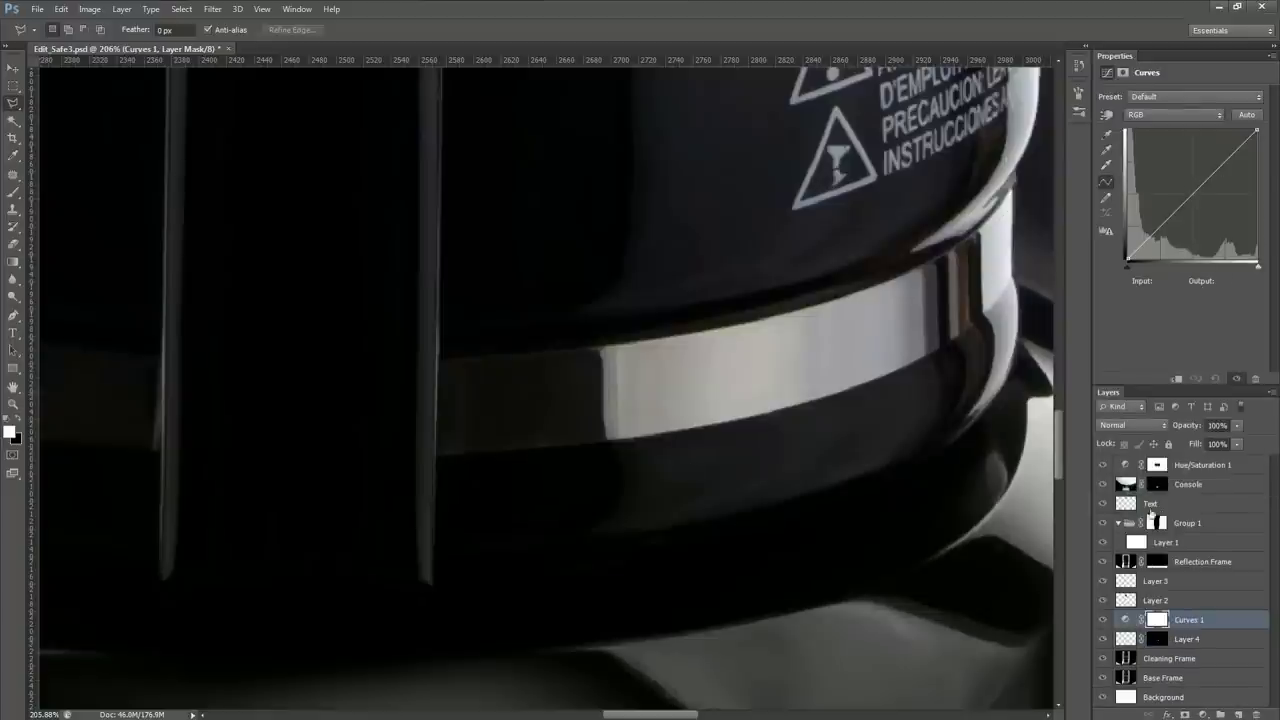
{"action": "left_click", "coordinate": [1130, 626], "text": "alt"}
{"action": "left_click", "coordinate": [1190, 201]}
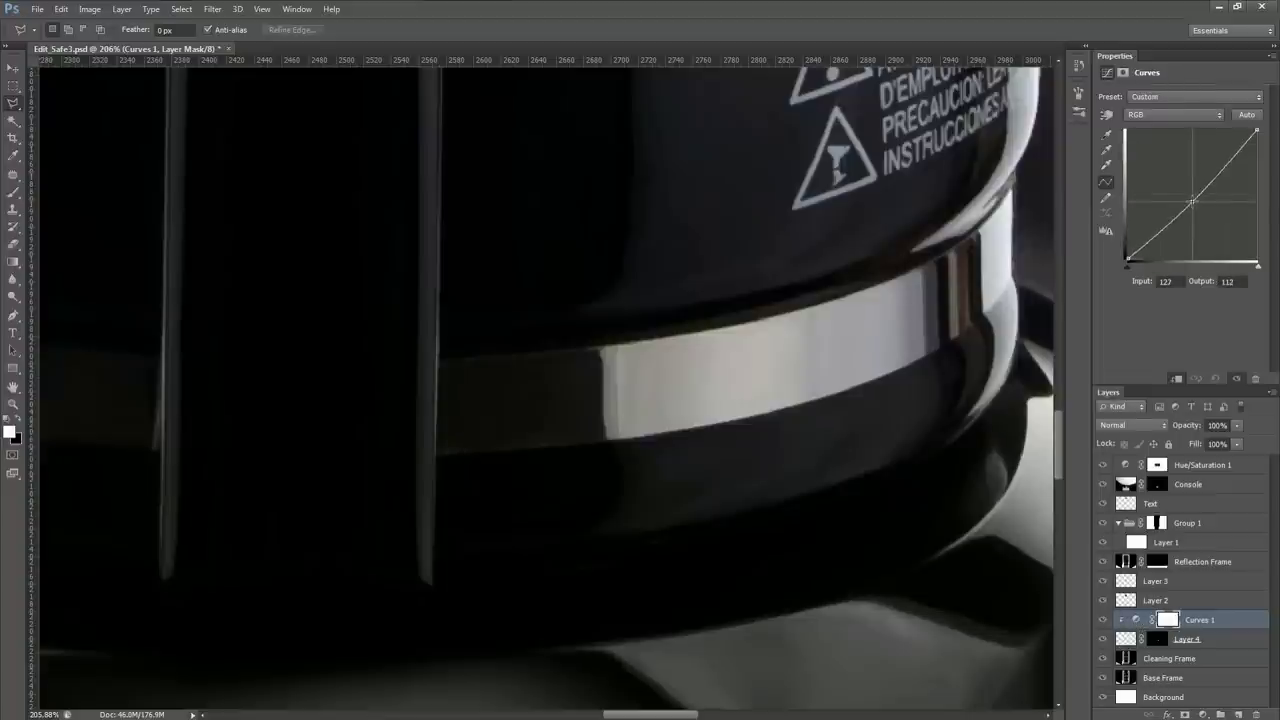
{"action": "left_click_drag", "start_coordinate": [1192, 202], "coordinate": [1194, 204]}
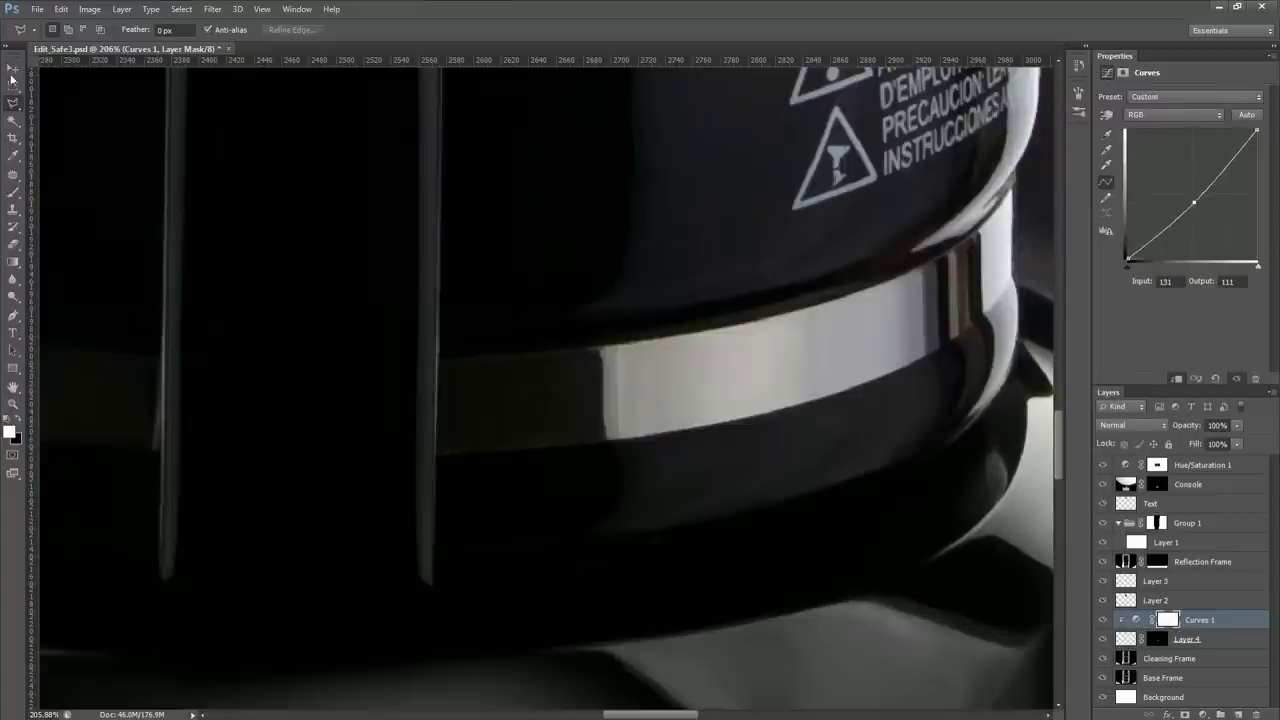
Compare the carafe band with and without the Curves 1 adjustment and the Layer 4 patch by toggling their visibility
{"action": "left_click", "coordinate": [1103, 620]}
{"action": "left_click", "coordinate": [1103, 620]}
{"action": "left_click", "coordinate": [1210, 643], "text": "shift"}
{"action": "left_click", "coordinate": [1103, 640]}
{"action": "left_click", "coordinate": [1103, 640]}
{"action": "left_click", "coordinate": [1103, 640]}
{"action": "left_click", "coordinate": [1103, 640]}
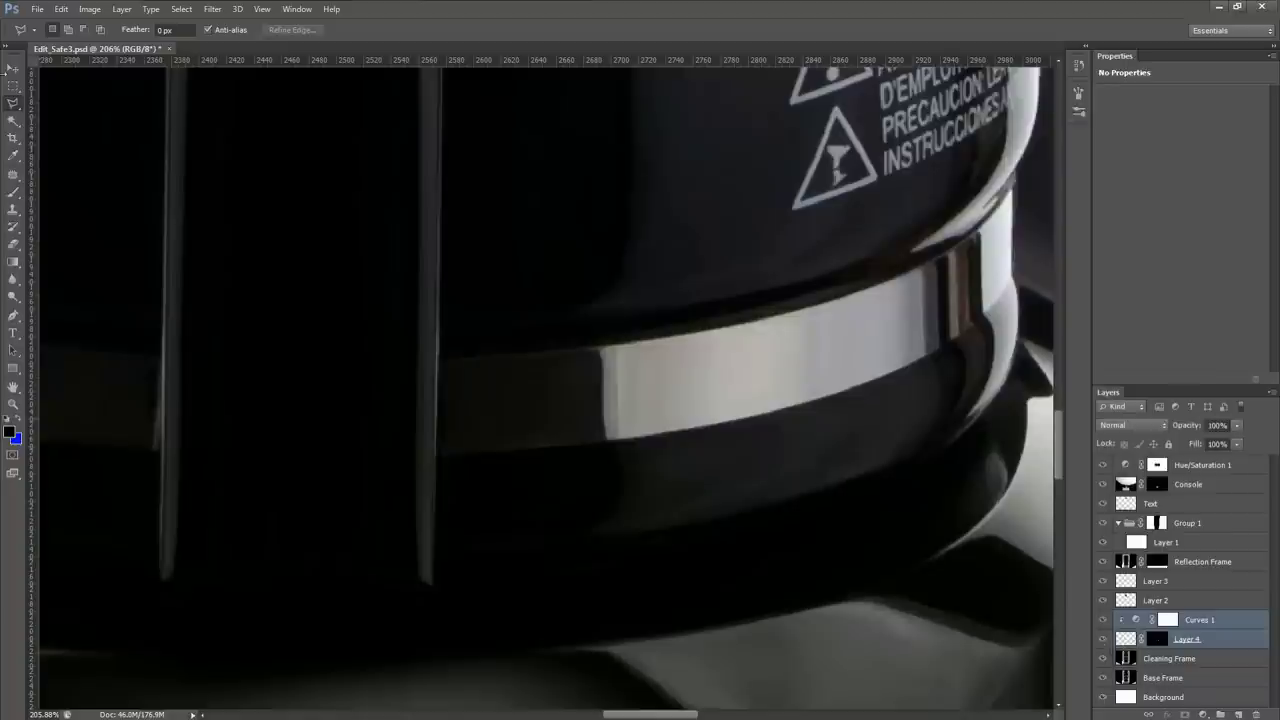
Examine the upper housing and both side panels beneath the lid for remaining smudges and uneven reflections
{"action": "left_click", "coordinate": [14, 70]}
{"action": "scroll", "coordinate": [346, 263], "scroll_direction": "down", "scroll_amount": 6}
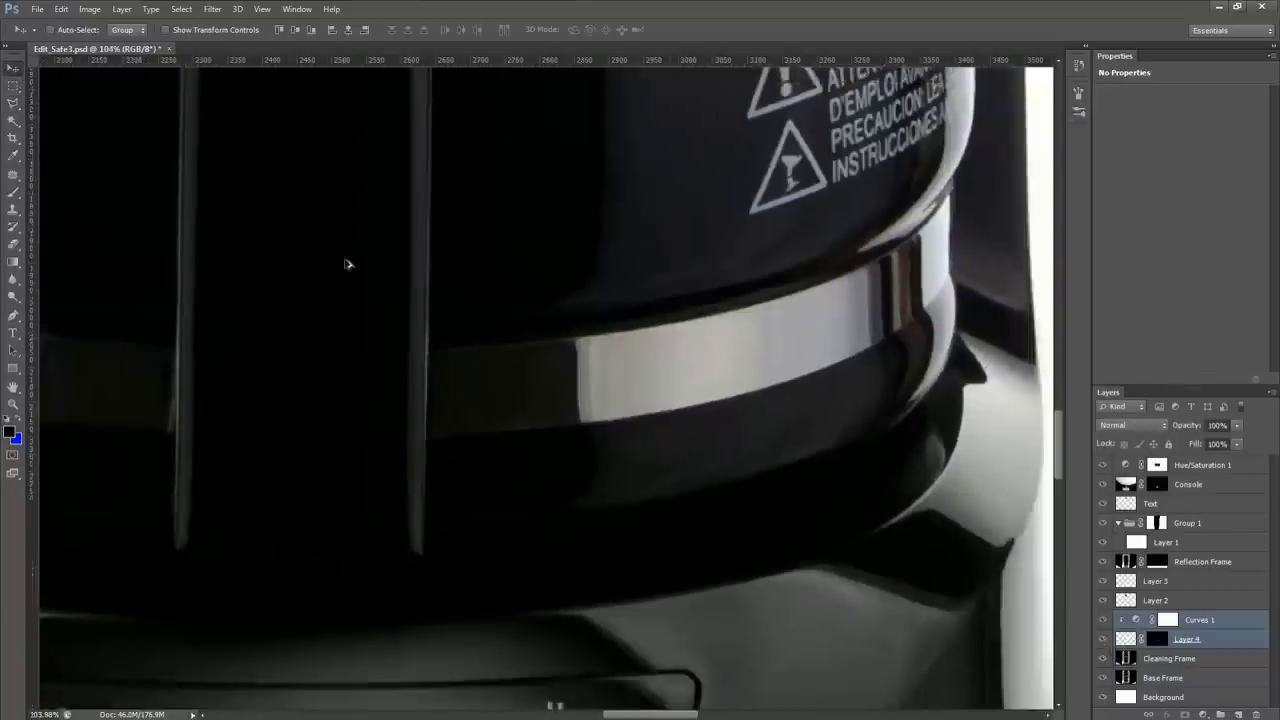
{"action": "scroll", "coordinate": [606, 232], "scroll_direction": "up", "scroll_amount": 4}
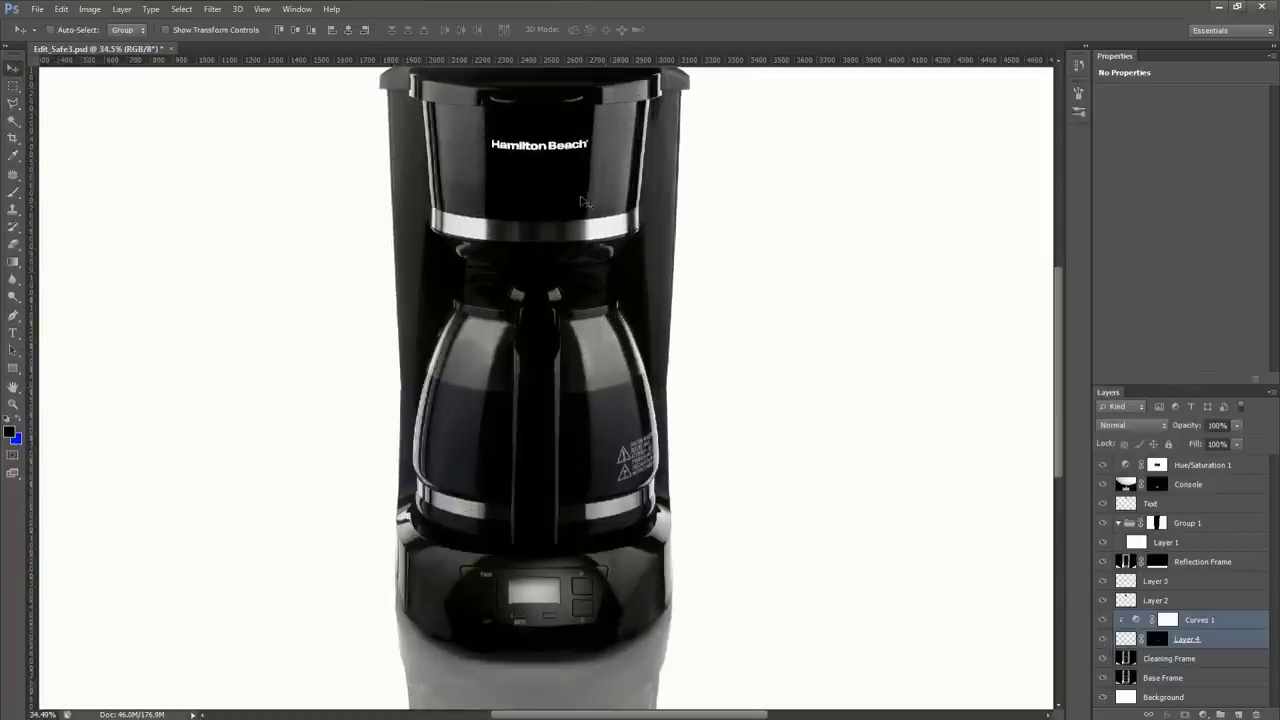
{"action": "scroll", "coordinate": [636, 267], "scroll_direction": "up", "scroll_amount": 3}
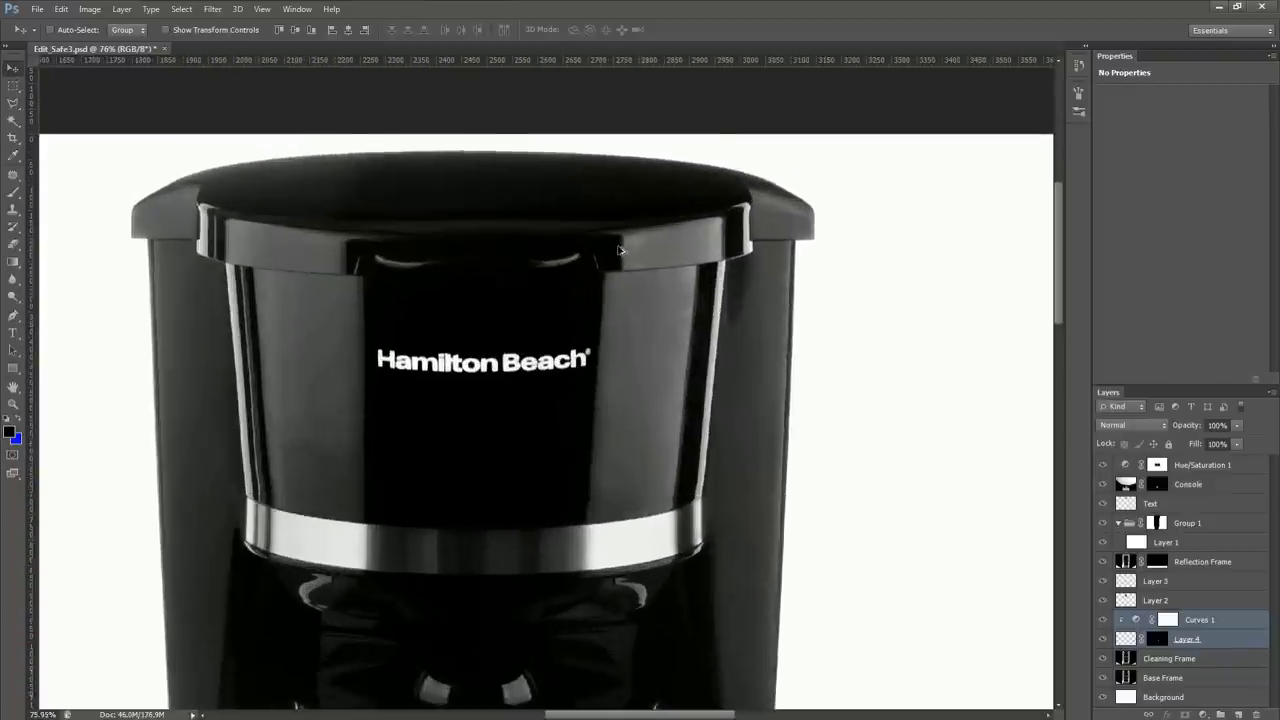
{"action": "scroll", "coordinate": [625, 250], "scroll_direction": "down", "scroll_amount": 2}
{"action": "scroll", "coordinate": [616, 240], "scroll_direction": "up", "scroll_amount": 1}
{"action": "scroll", "coordinate": [616, 240], "scroll_direction": "up", "scroll_amount": 4}
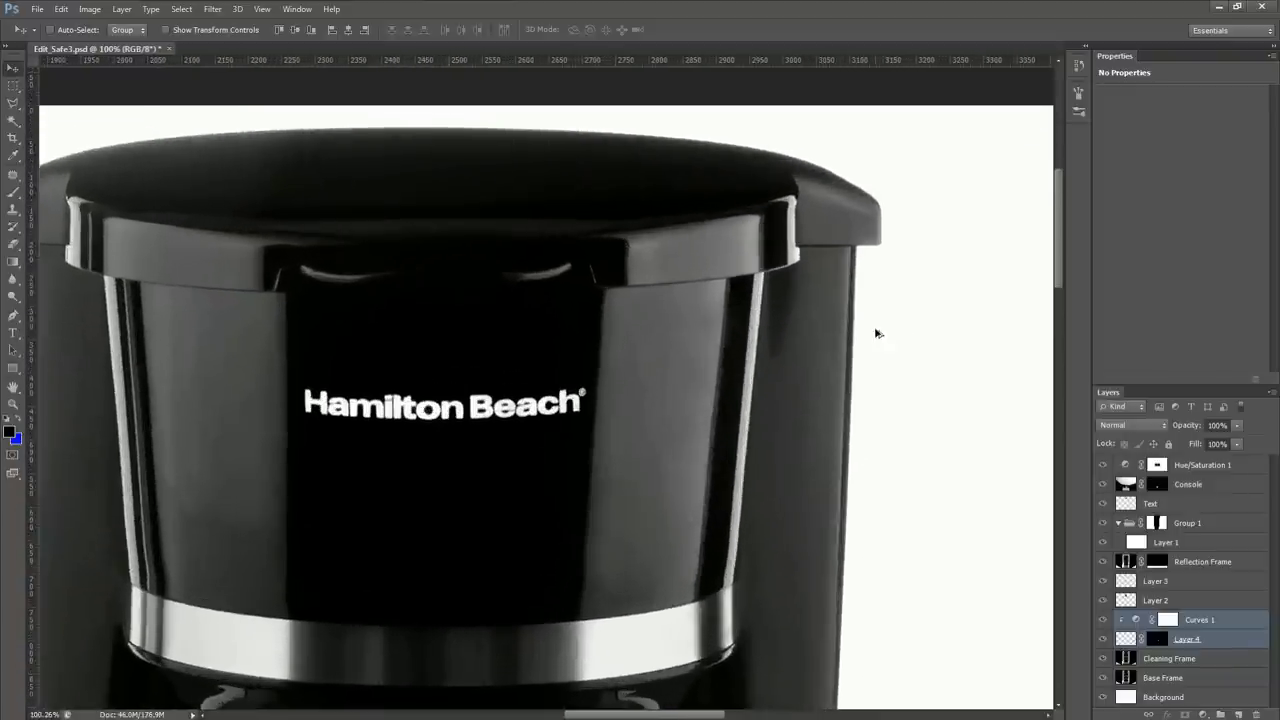
{"action": "scroll", "coordinate": [733, 320], "scroll_direction": "down", "scroll_amount": 3}
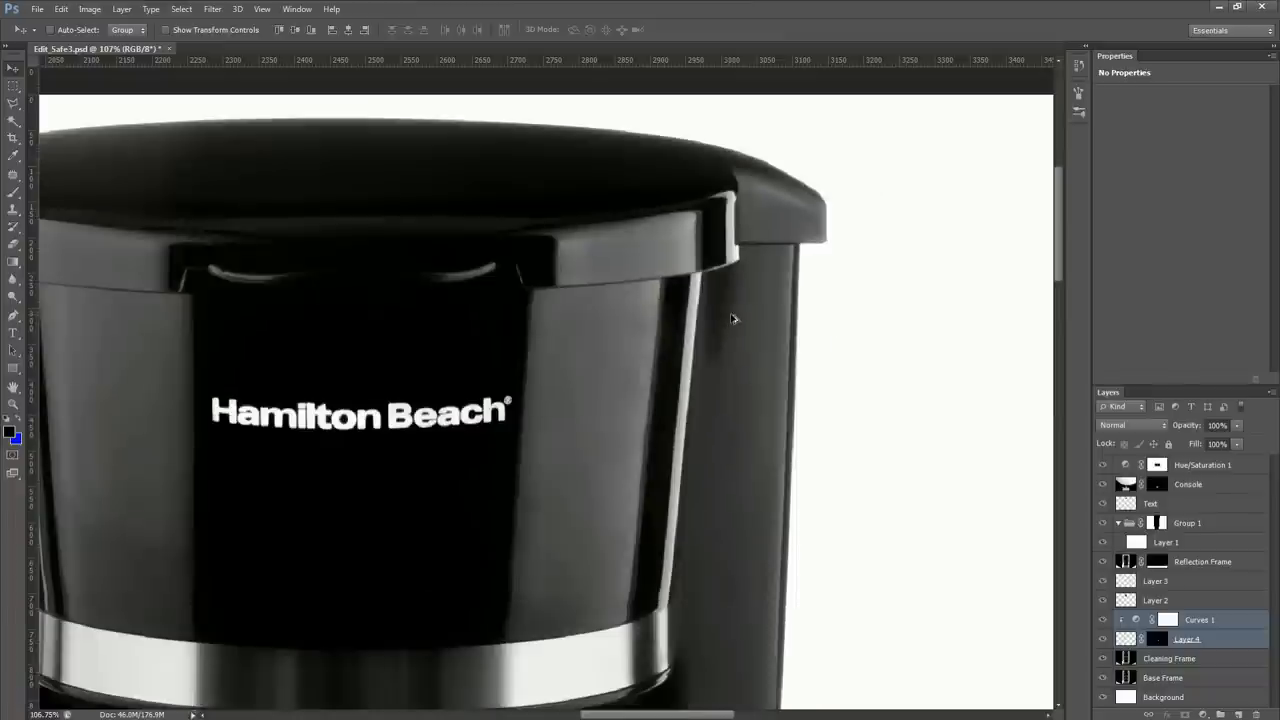
{"action": "scroll", "coordinate": [734, 315], "scroll_direction": "up", "scroll_amount": 4}
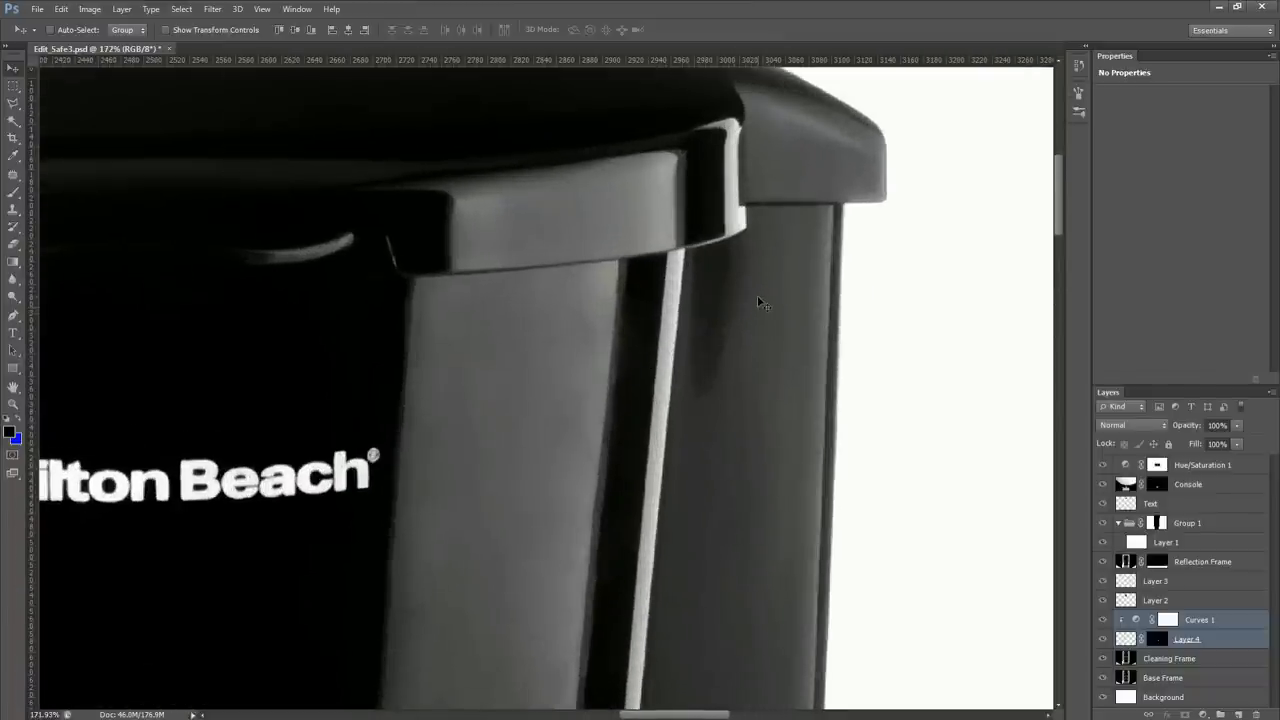
{"action": "scroll", "coordinate": [743, 335], "scroll_direction": "down", "scroll_amount": 3}
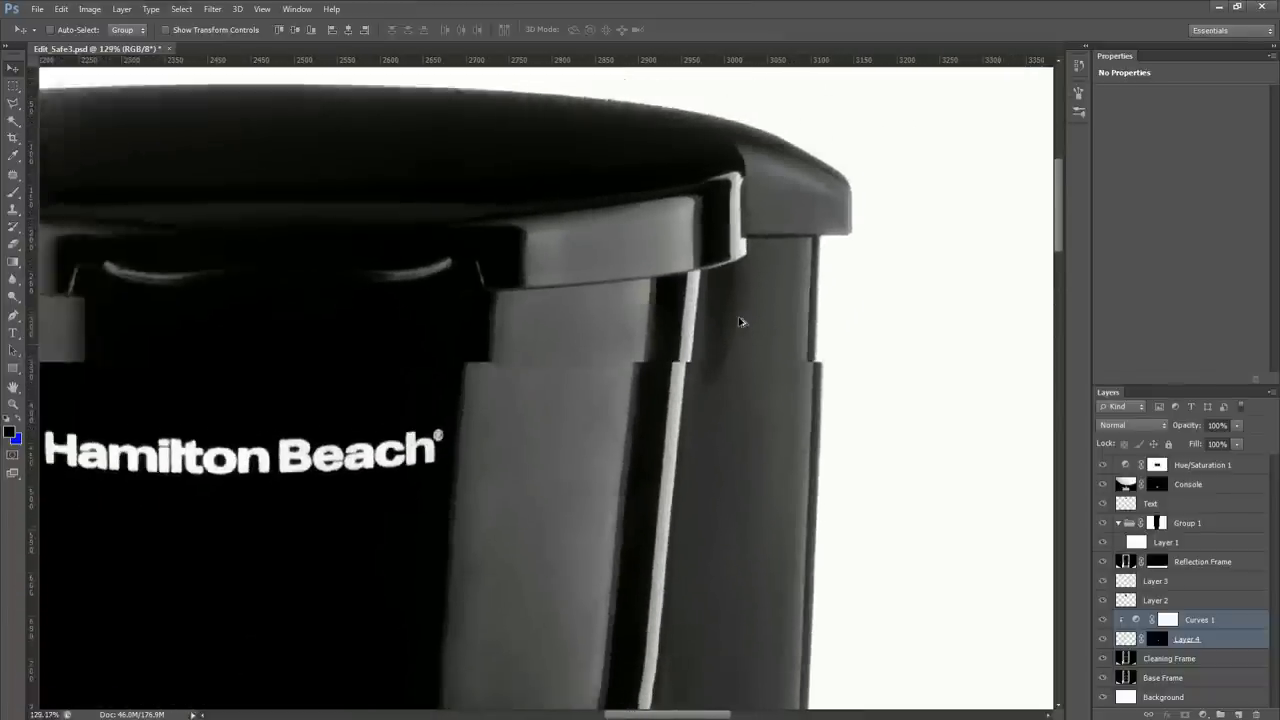
{"action": "scroll", "coordinate": [748, 318], "scroll_direction": "up", "scroll_amount": 5}
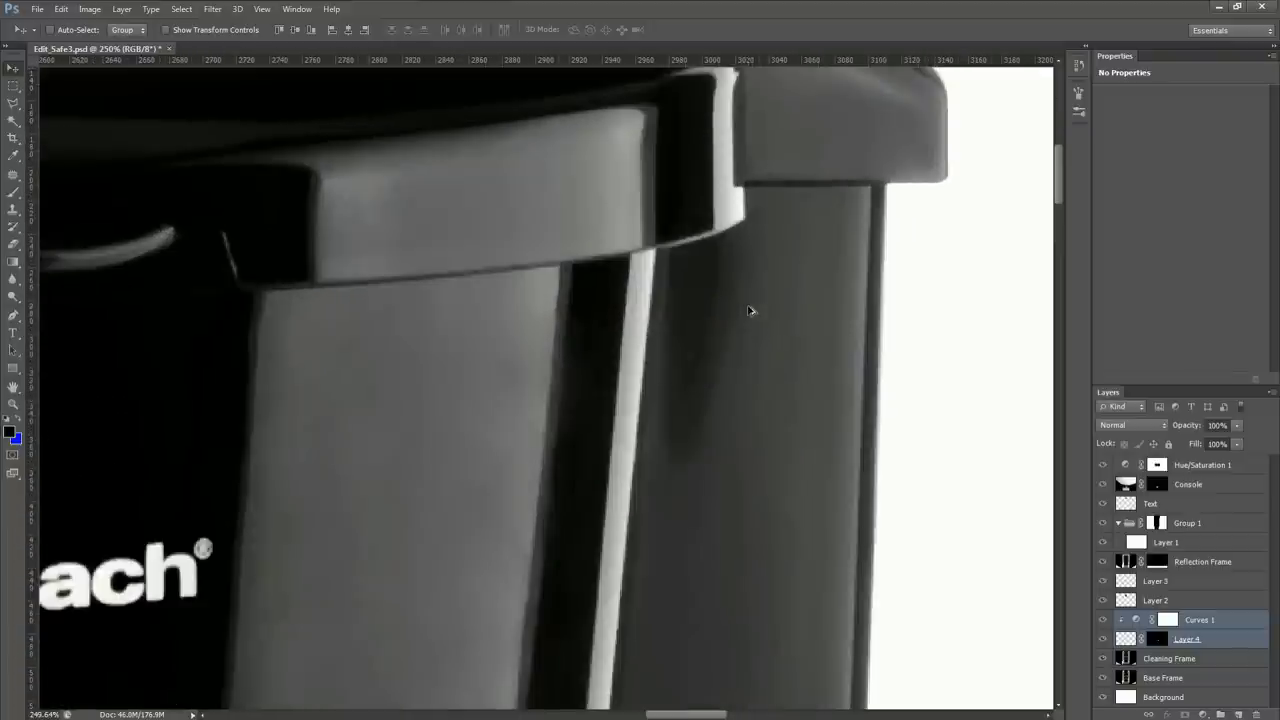
{"action": "scroll", "coordinate": [748, 311], "scroll_direction": "down", "scroll_amount": 4}
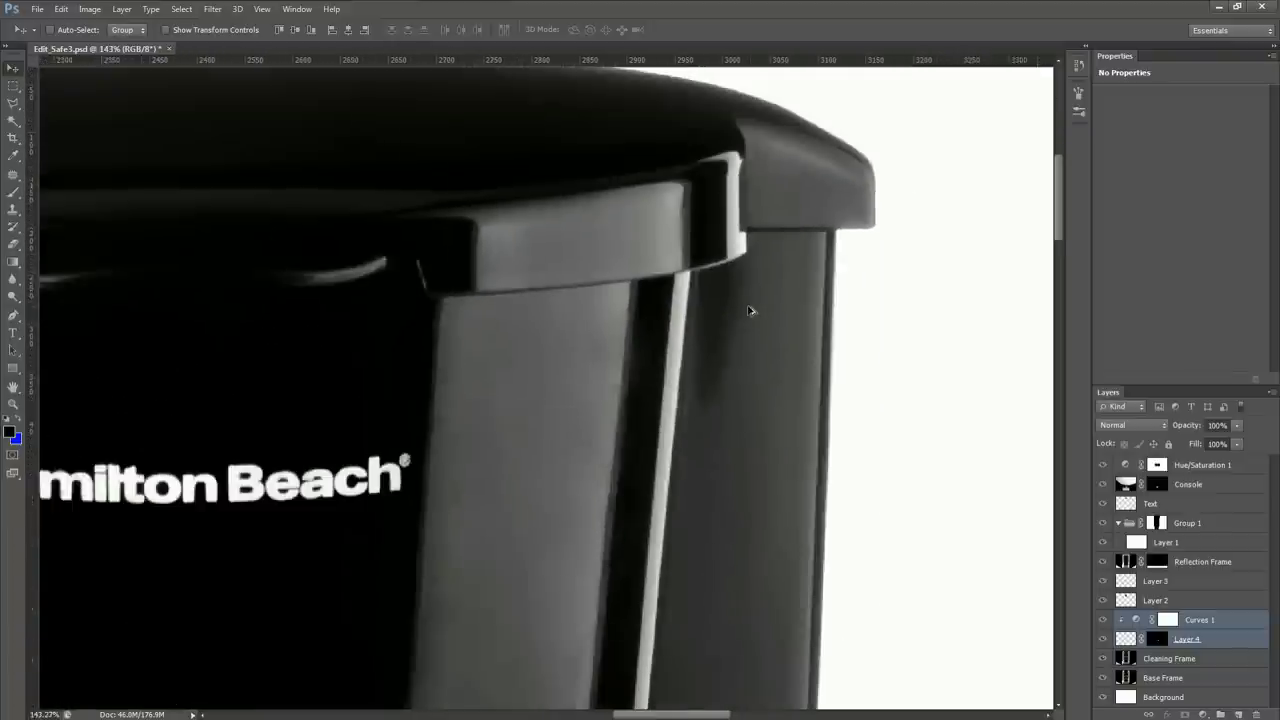
{"action": "scroll", "coordinate": [170, 267], "scroll_direction": "up", "scroll_amount": 2}
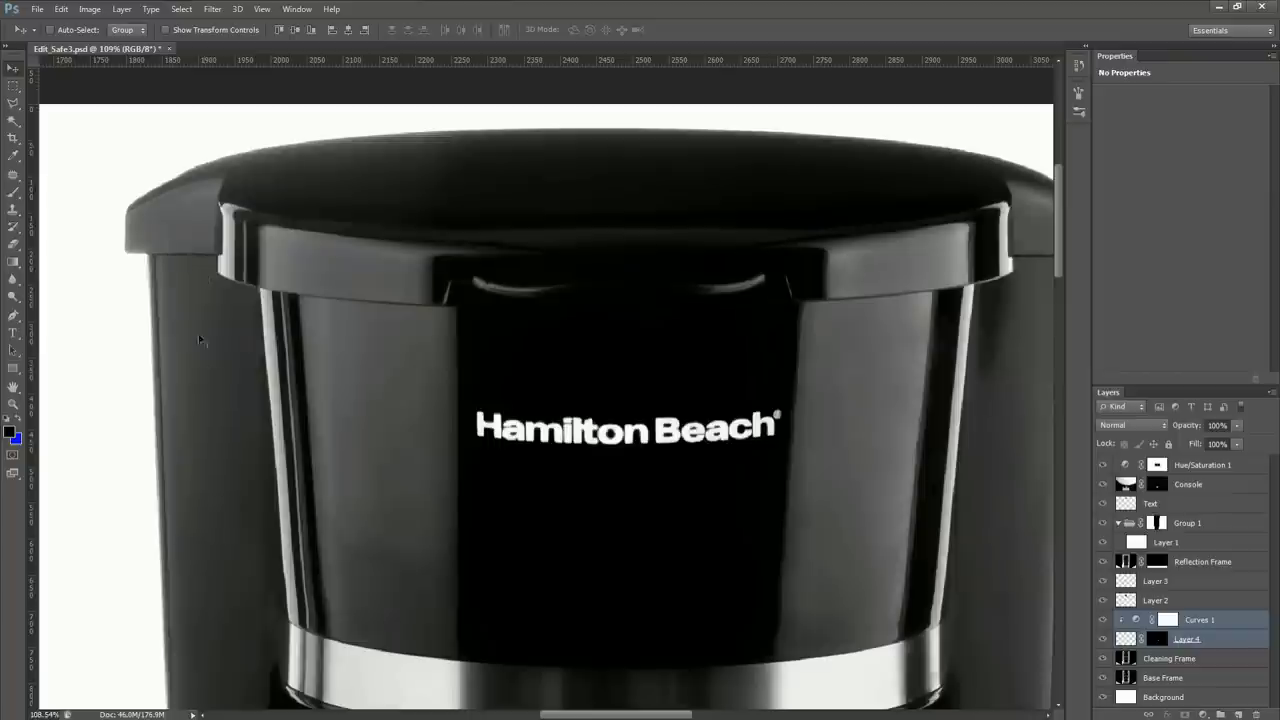
{"action": "scroll", "coordinate": [218, 355], "scroll_direction": "down", "scroll_amount": 2}
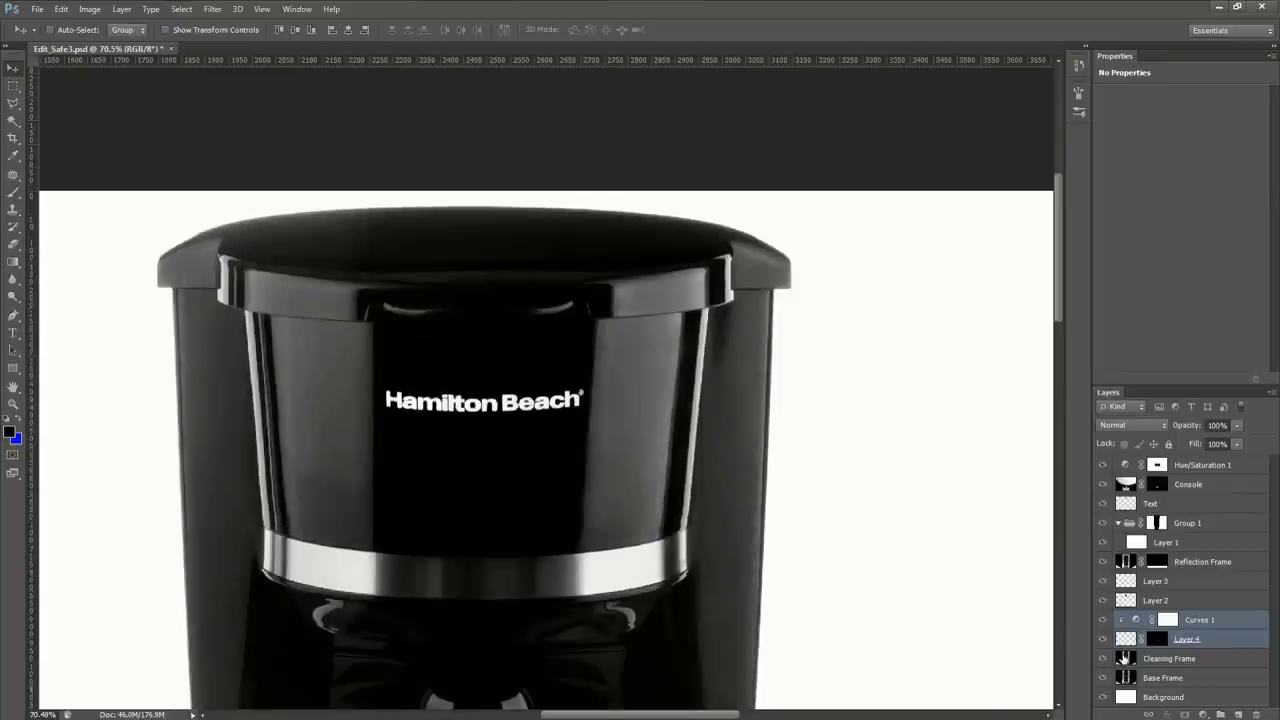
Copy the upper-left corner of the coffee maker from the Cleaning Frame to a new layer with a 20 px feather
{"action": "left_click", "coordinate": [1124, 659]}
{"action": "left_click", "coordinate": [15, 88]}
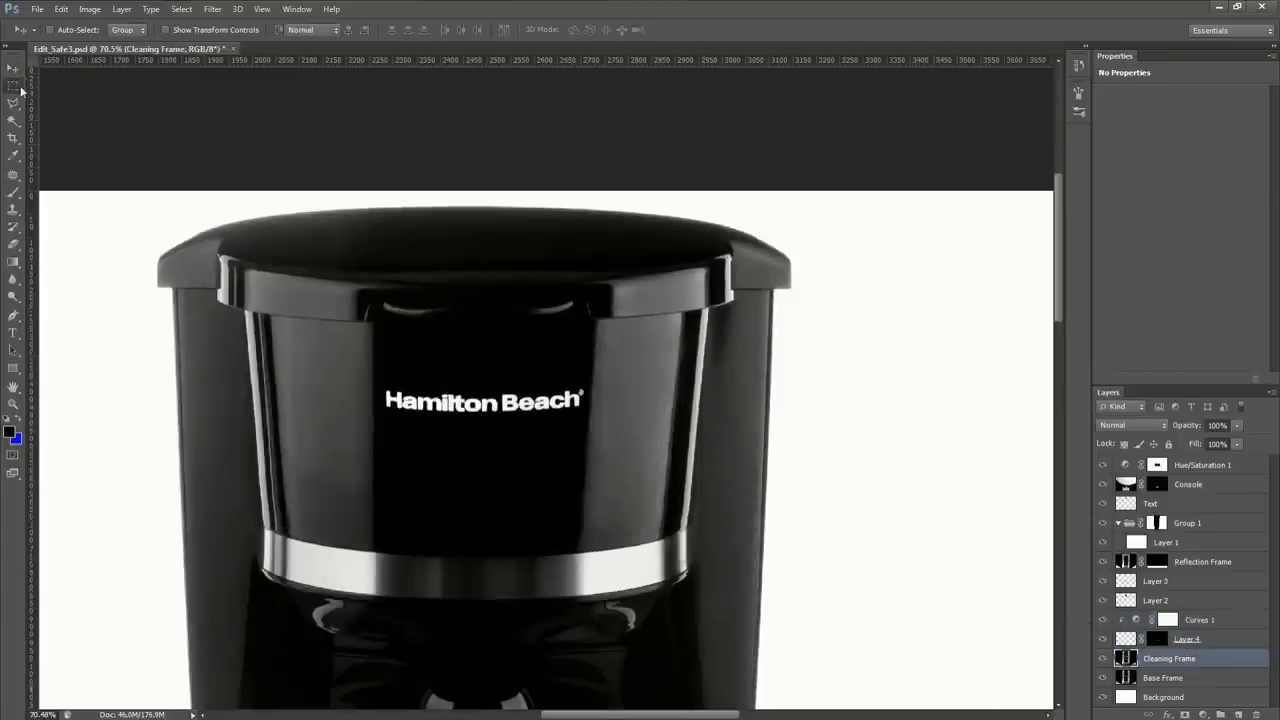
{"action": "left_click", "coordinate": [21, 90]}
{"action": "left_click", "coordinate": [82, 83]}
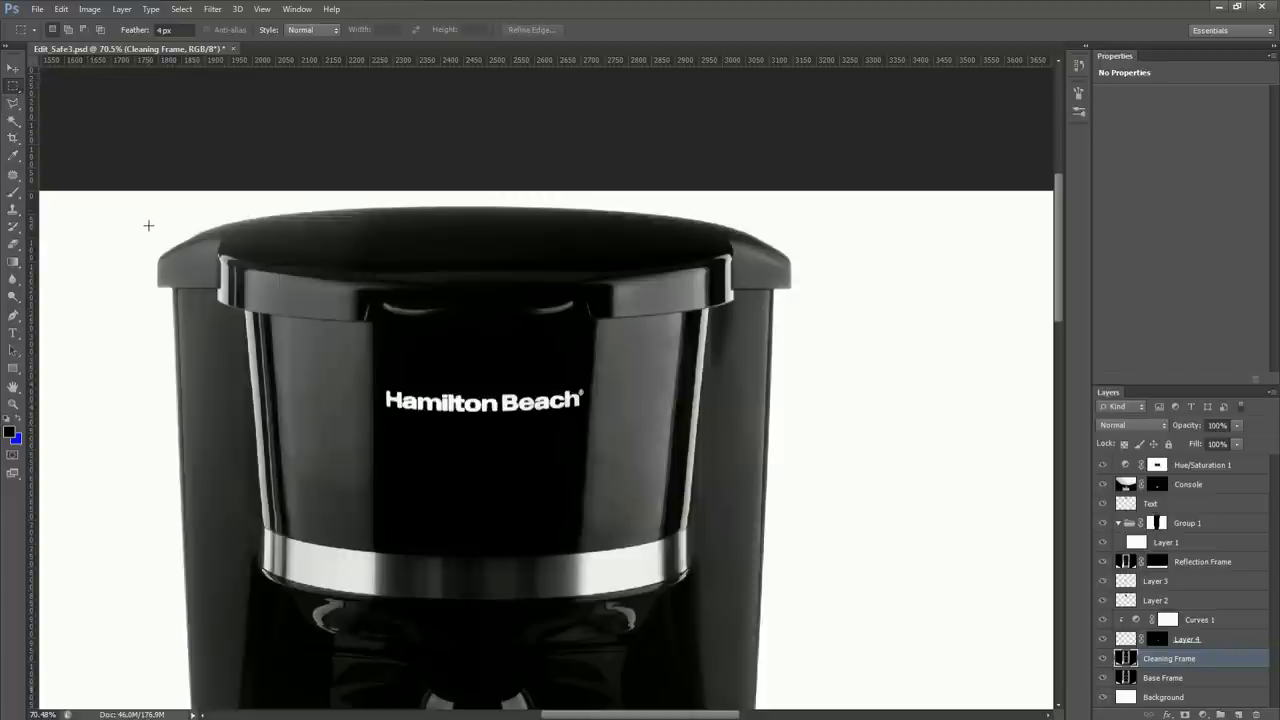
{"action": "left_click", "coordinate": [181, 30]}
{"action": "type", "text": "20"}
{"action": "left_click_drag", "start_coordinate": [144, 213], "coordinate": [274, 379]}
{"action": "key", "text": "ctrl+j"}
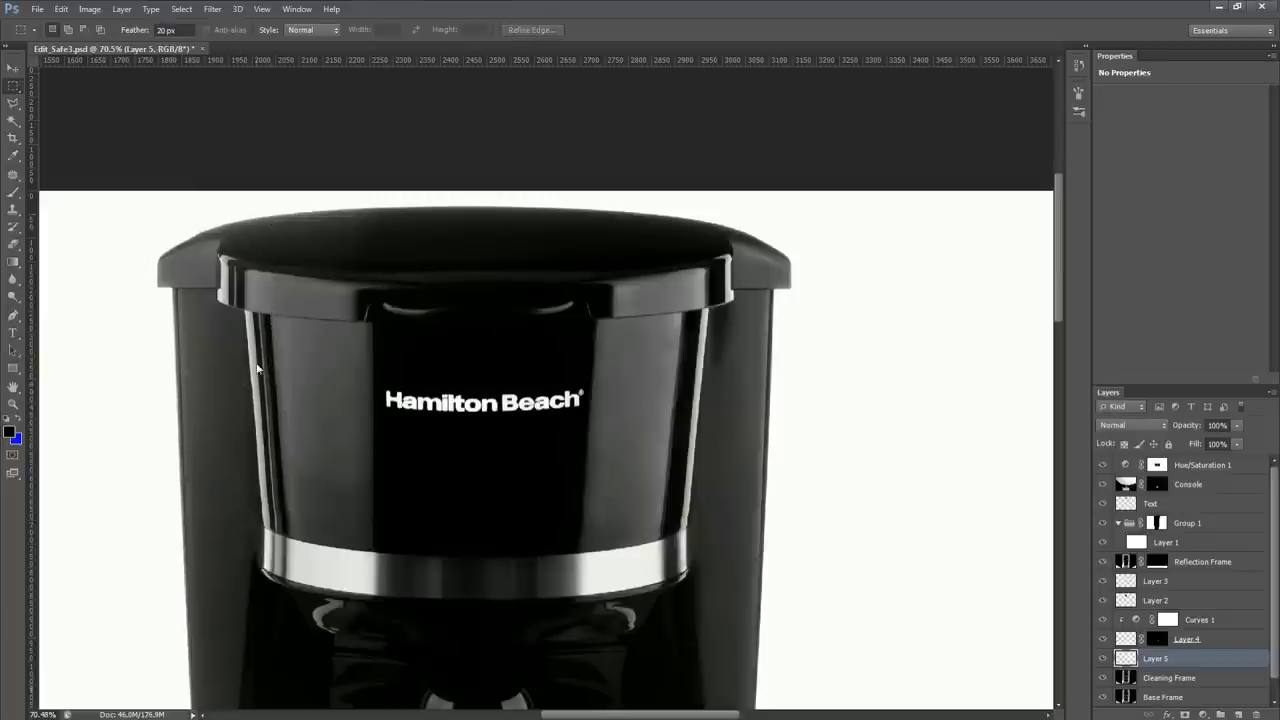
Flip the copied corner horizontally and place it over the coffee maker's upper-right corner
{"action": "key", "text": "ctrl+t"}
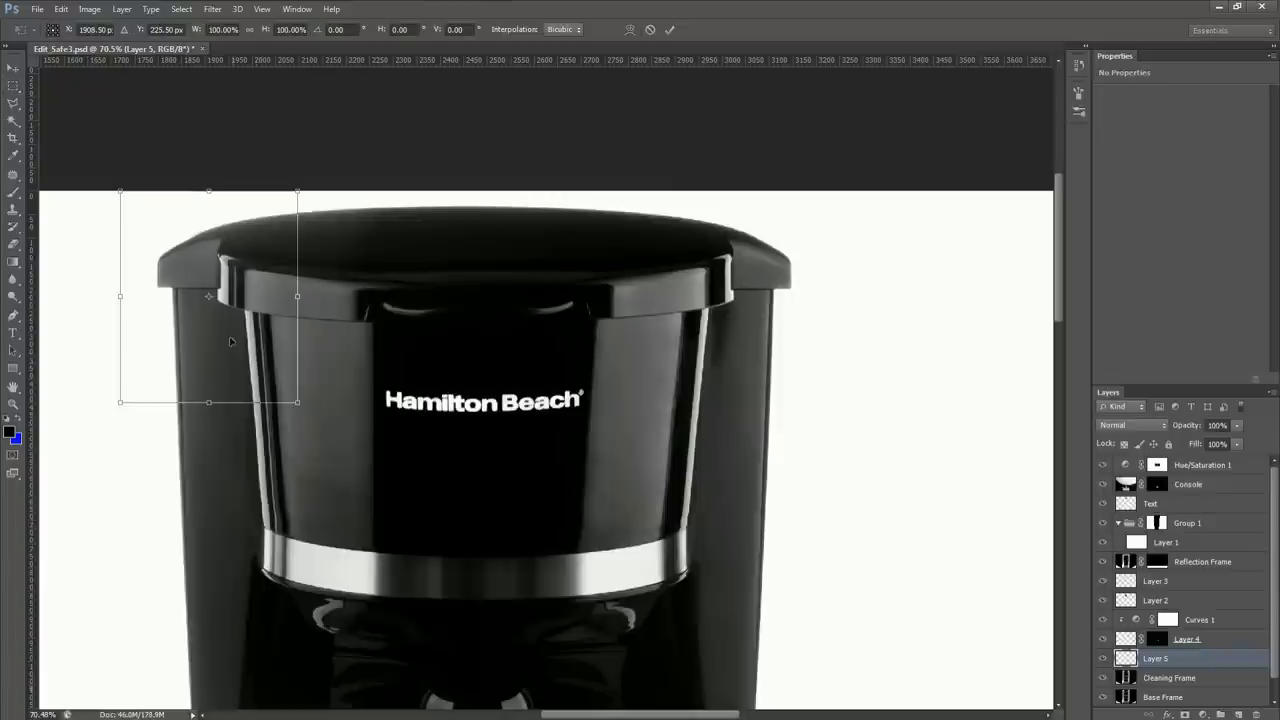
{"action": "right_click", "coordinate": [206, 264]}
{"action": "left_click", "coordinate": [262, 480]}
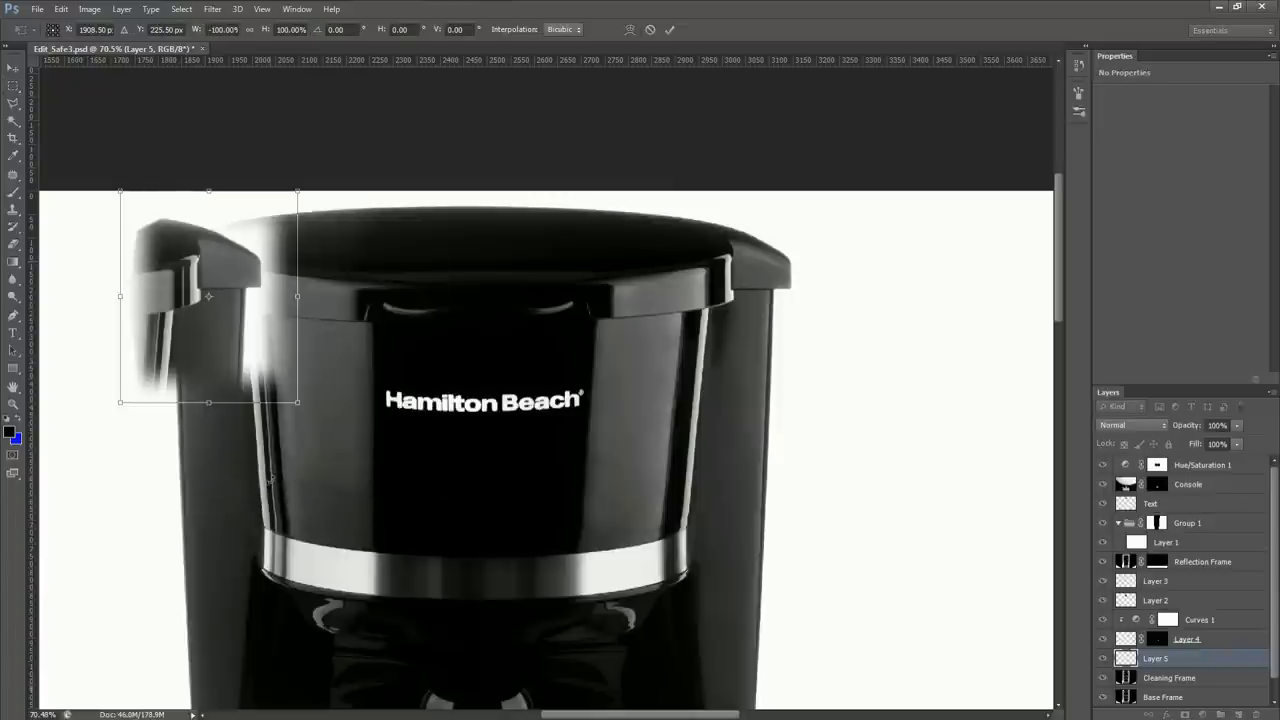
{"action": "left_click_drag", "start_coordinate": [215, 343], "coordinate": [717, 372]}
{"action": "left_click", "coordinate": [668, 30]}
{"action": "scroll", "coordinate": [820, 345], "scroll_direction": "up", "scroll_amount": 3}
{"action": "key", "text": "m"}
{"action": "left_click_drag", "start_coordinate": [567, 392], "coordinate": [680, 213]}
{"action": "key", "text": "ctrl+d"}
Shift the mirrored corner closer to the right lid edge and lower its layer fill to 39% for alignment
{"action": "key", "text": "v"}
{"action": "scroll", "coordinate": [661, 275], "scroll_direction": "up", "scroll_amount": 2}
{"action": "left_click_drag", "start_coordinate": [647, 299], "coordinate": [693, 325]}
{"action": "left_click", "coordinate": [1237, 444]}
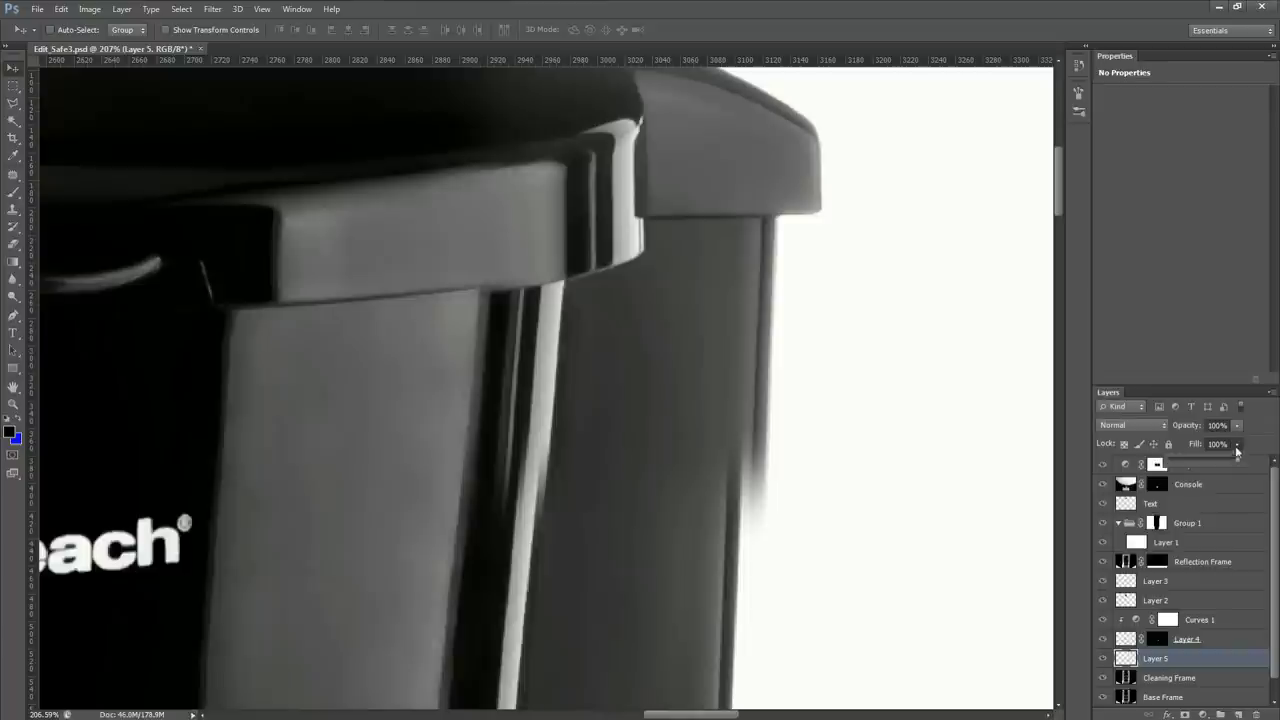
{"action": "left_click_drag", "start_coordinate": [1215, 463], "coordinate": [1179, 462]}
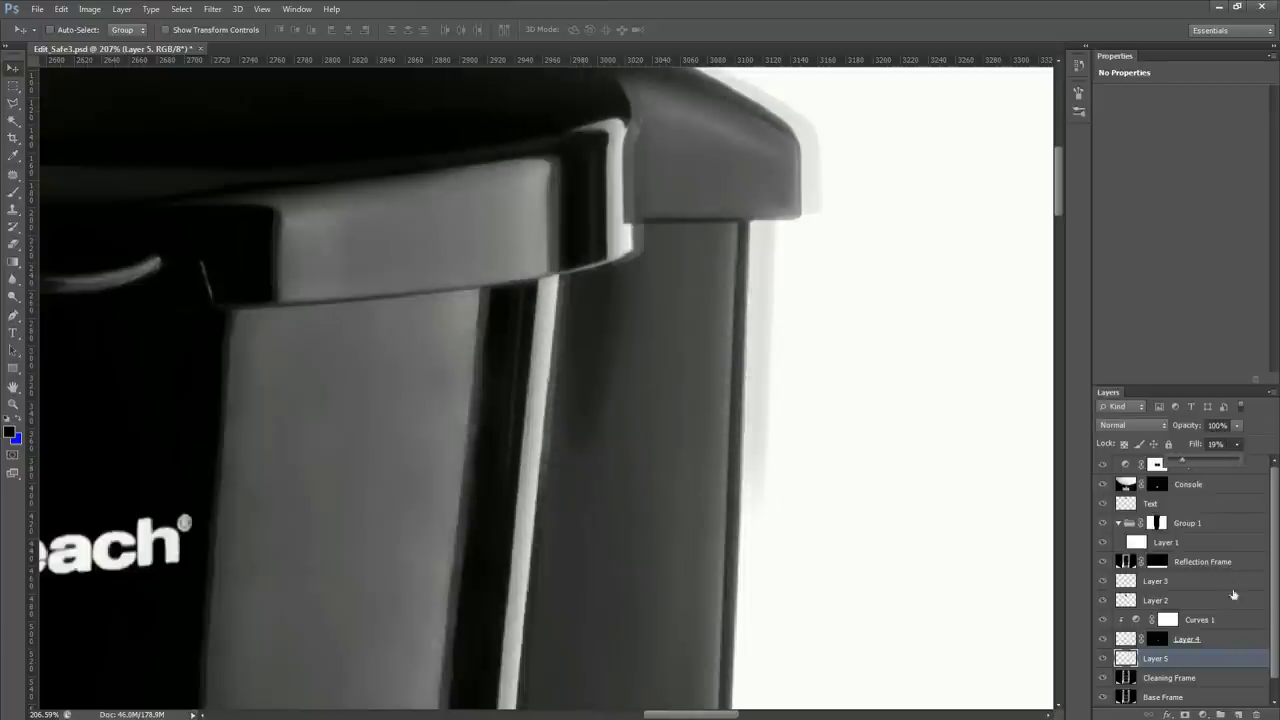
{"action": "left_click_drag", "start_coordinate": [1196, 460], "coordinate": [1198, 460]}
Align the semi-transparent mirrored corner with the lid rim's lower edge and the bright vertical strip beneath it
{"action": "mouse_move", "coordinate": [605, 372]}
{"action": "left_mouse_down"}
{"action": "mouse_move", "coordinate": [635, 355]}
{"action": "mouse_move", "coordinate": [631, 335]}
{"action": "mouse_move", "coordinate": [611, 349]}
{"action": "left_mouse_up"}
{"action": "scroll", "coordinate": [600, 320], "scroll_direction": "up", "scroll_amount": 5}
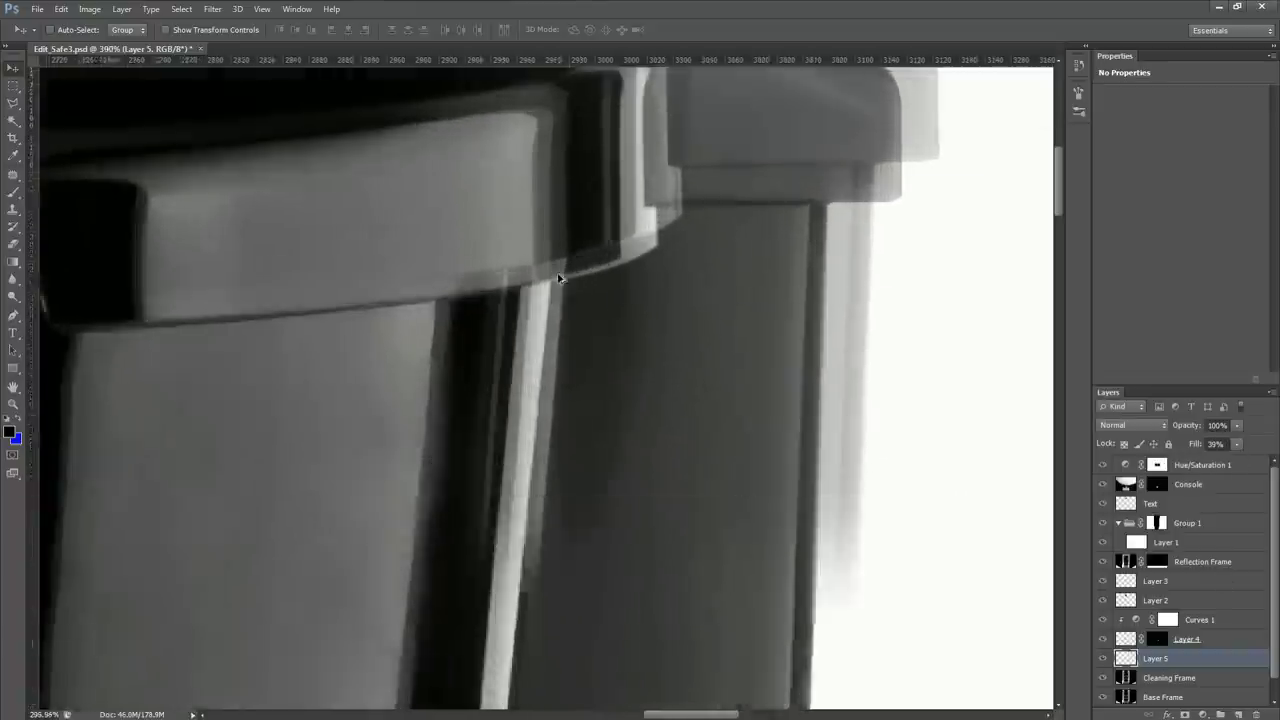
{"action": "left_click_drag", "start_coordinate": [543, 271], "coordinate": [517, 314]}
{"action": "scroll", "coordinate": [515, 314], "scroll_direction": "down", "scroll_amount": 3}
{"action": "scroll", "coordinate": [751, 209], "scroll_direction": "up", "scroll_amount": 1}
{"action": "left_click_drag", "start_coordinate": [751, 209], "coordinate": [707, 167]}
{"action": "scroll", "coordinate": [605, 287], "scroll_direction": "up", "scroll_amount": 1}
{"action": "scroll", "coordinate": [605, 287], "scroll_direction": "up", "scroll_amount": 1}
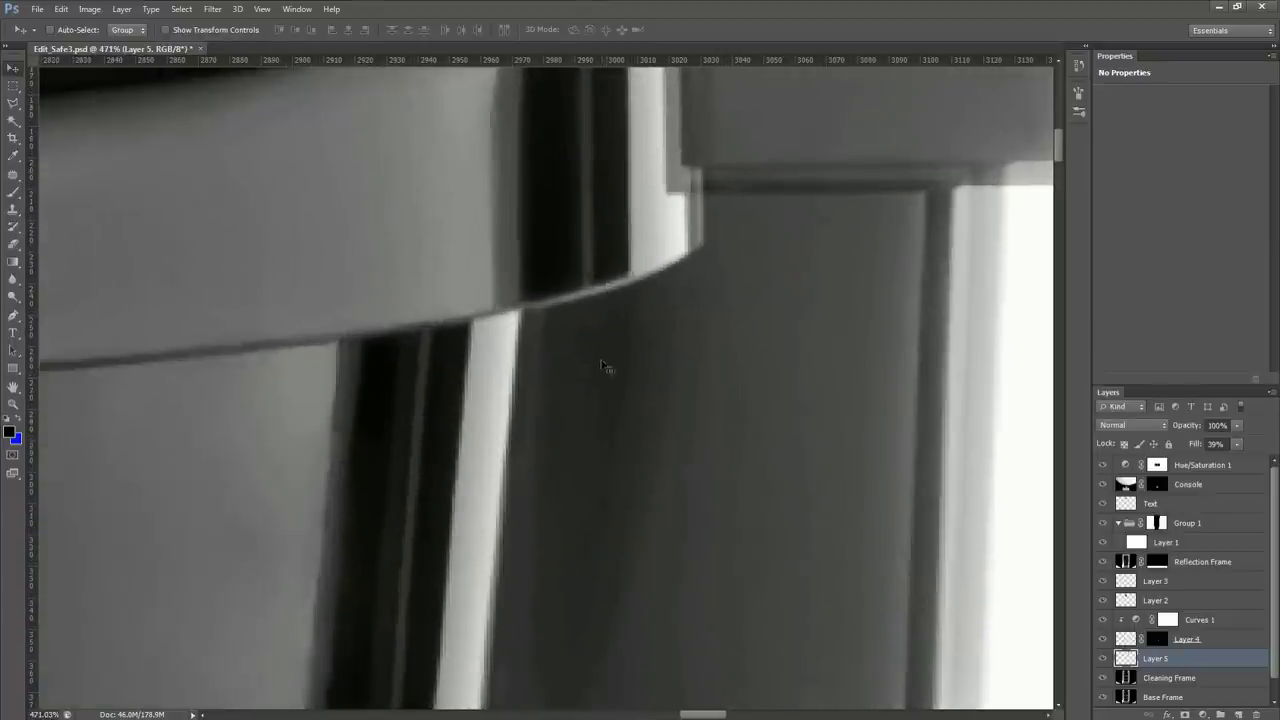
{"action": "mouse_move", "coordinate": [474, 372]}
{"action": "left_mouse_down"}
{"action": "mouse_move", "coordinate": [474, 331]}
{"action": "mouse_move", "coordinate": [471, 366]}
{"action": "left_mouse_up"}
Restore the mirrored corner layer's fill to 100% and hide it with an inverted layer mask
{"action": "scroll", "coordinate": [471, 366], "scroll_direction": "down", "scroll_amount": 8}
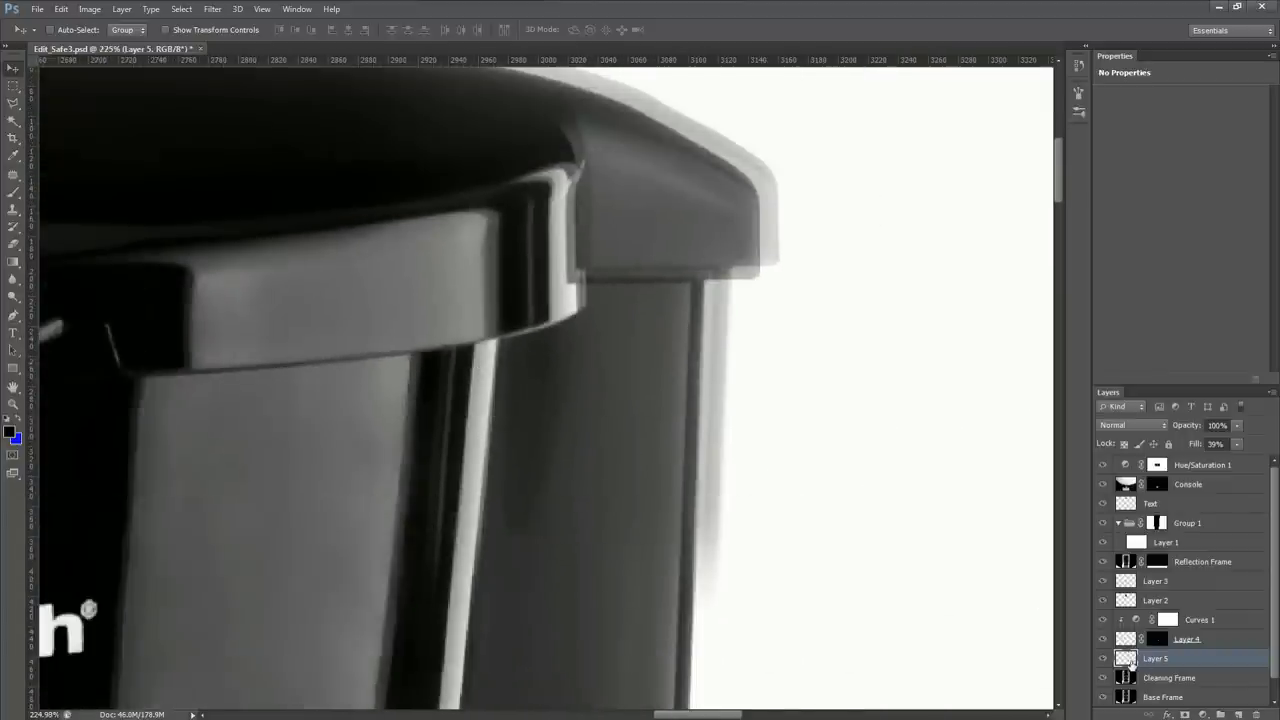
{"action": "left_click", "coordinate": [1236, 445]}
{"action": "left_click_drag", "start_coordinate": [1231, 461], "coordinate": [1264, 505]}
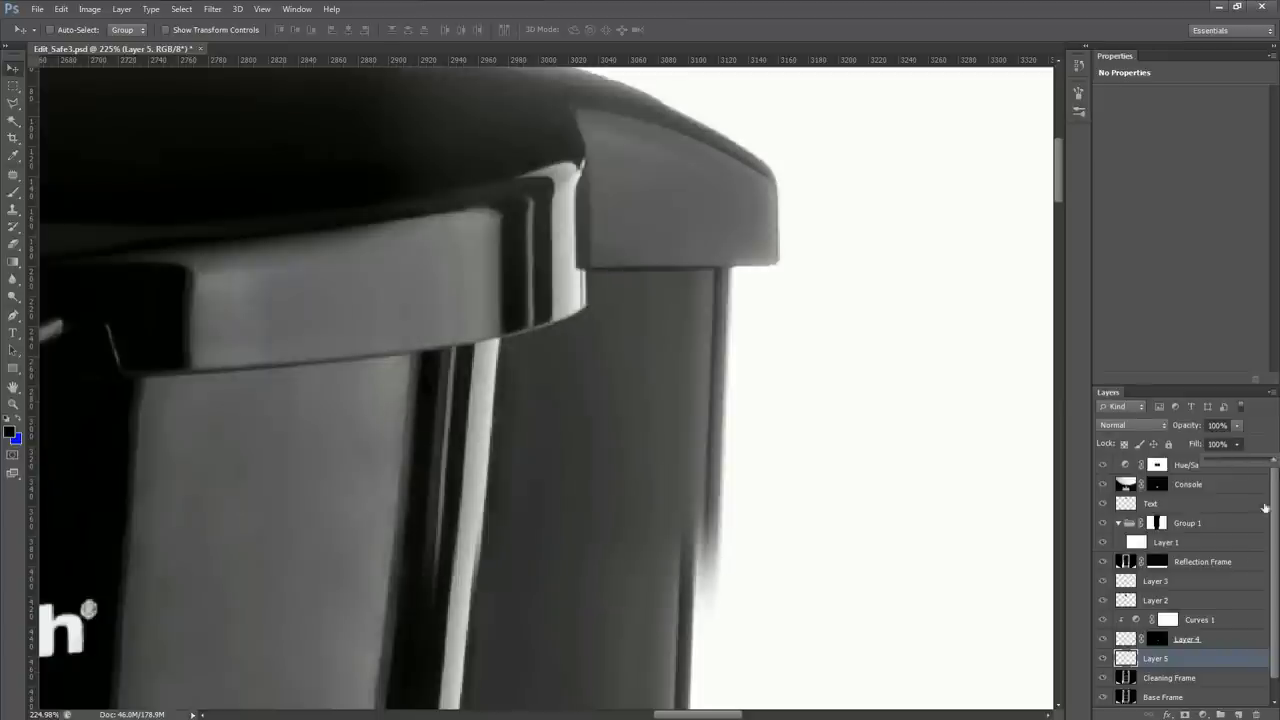
{"action": "left_click", "coordinate": [1184, 714]}
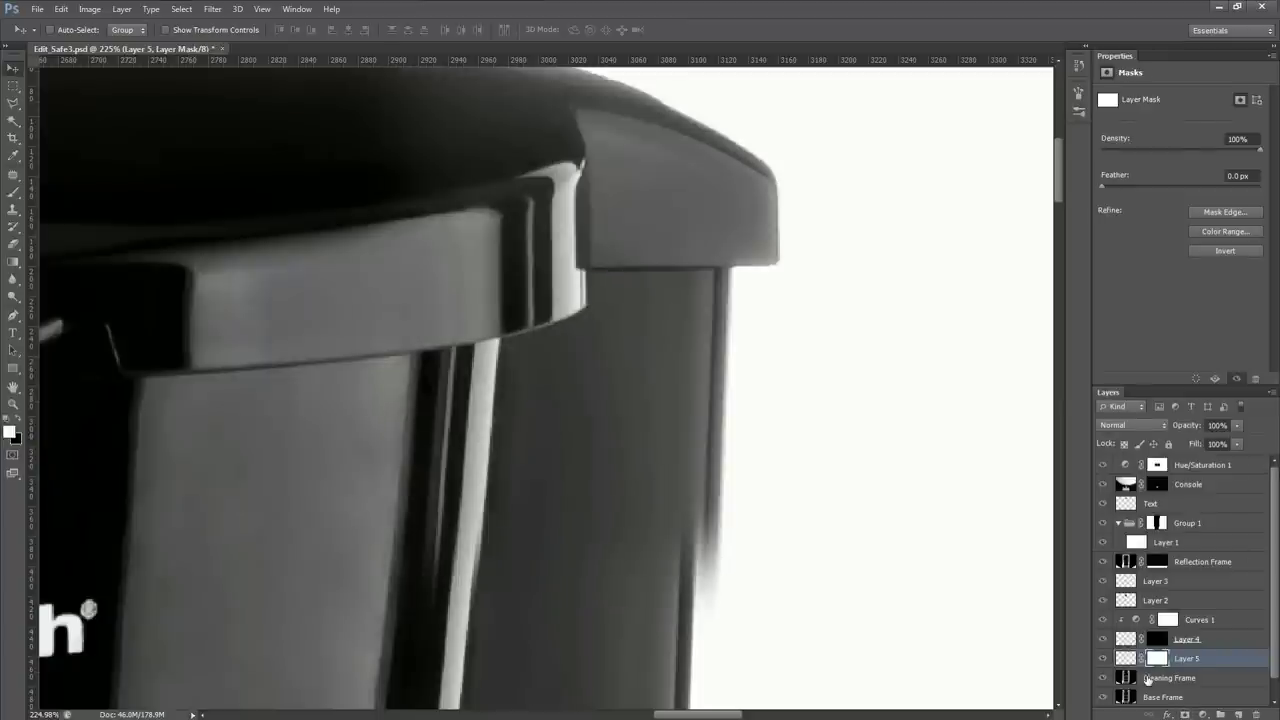
{"action": "key", "text": "ctrl+i"}
Paint white on Layer 5's mask with a 76 px brush to cover the dark smudge on the right side panel
{"action": "key", "text": "b"}
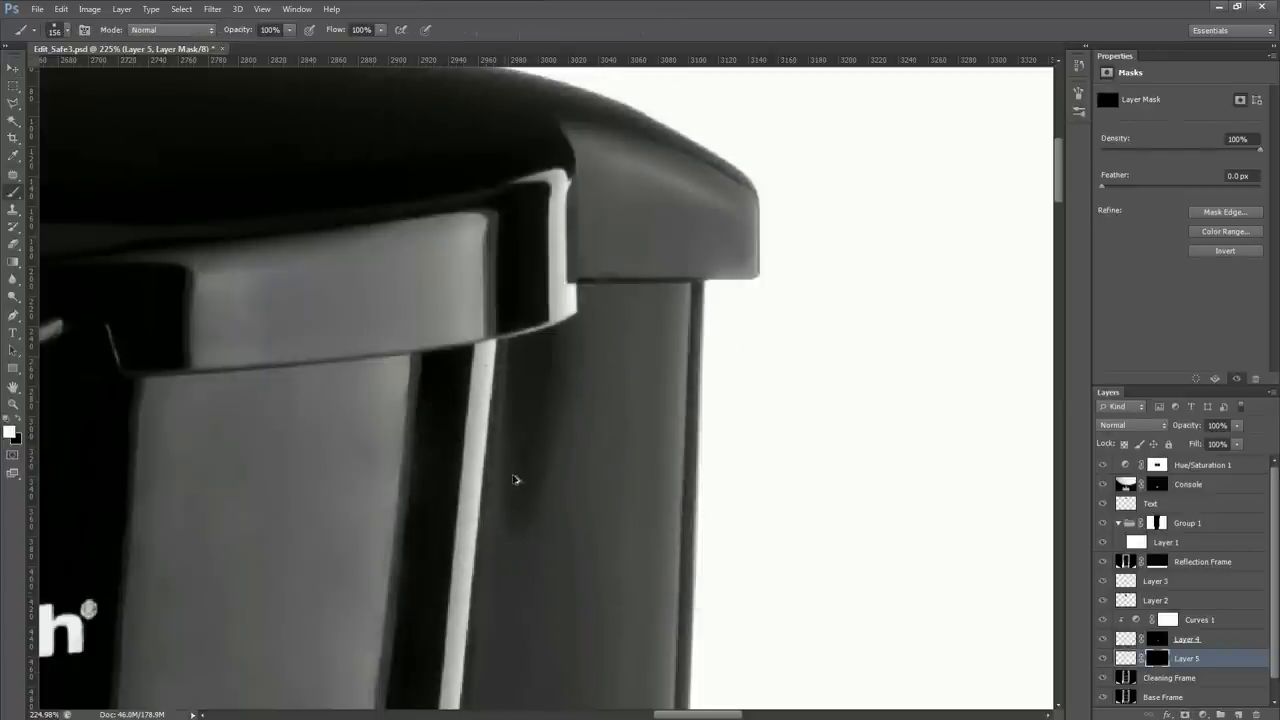
{"action": "scroll", "coordinate": [514, 474], "scroll_direction": "up", "scroll_amount": 3}
{"action": "left_click_drag", "start_coordinate": [590, 457], "coordinate": [491, 463], "text": "alt"}
{"action": "mouse_move", "coordinate": [532, 557]}
{"action": "left_mouse_down"}
{"action": "mouse_move", "coordinate": [553, 293]}
{"action": "mouse_move", "coordinate": [589, 306]}
{"action": "mouse_move", "coordinate": [646, 272]}
{"action": "mouse_move", "coordinate": [571, 342]}
{"action": "mouse_move", "coordinate": [574, 332]}
{"action": "mouse_move", "coordinate": [556, 517]}
{"action": "left_mouse_up"}
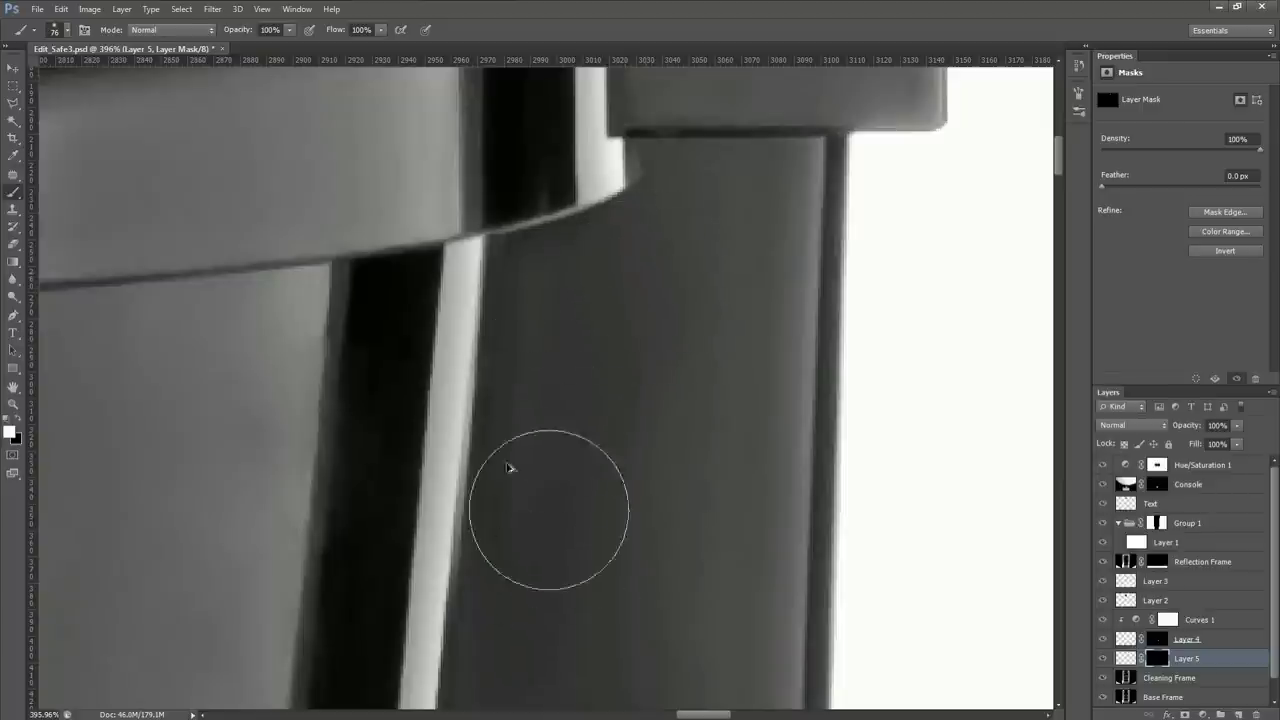
{"action": "scroll", "coordinate": [514, 458], "scroll_direction": "down", "scroll_amount": 3}
{"action": "scroll", "coordinate": [514, 454], "scroll_direction": "up", "scroll_amount": 5}
{"action": "scroll", "coordinate": [552, 260], "scroll_direction": "down", "scroll_amount": 3}
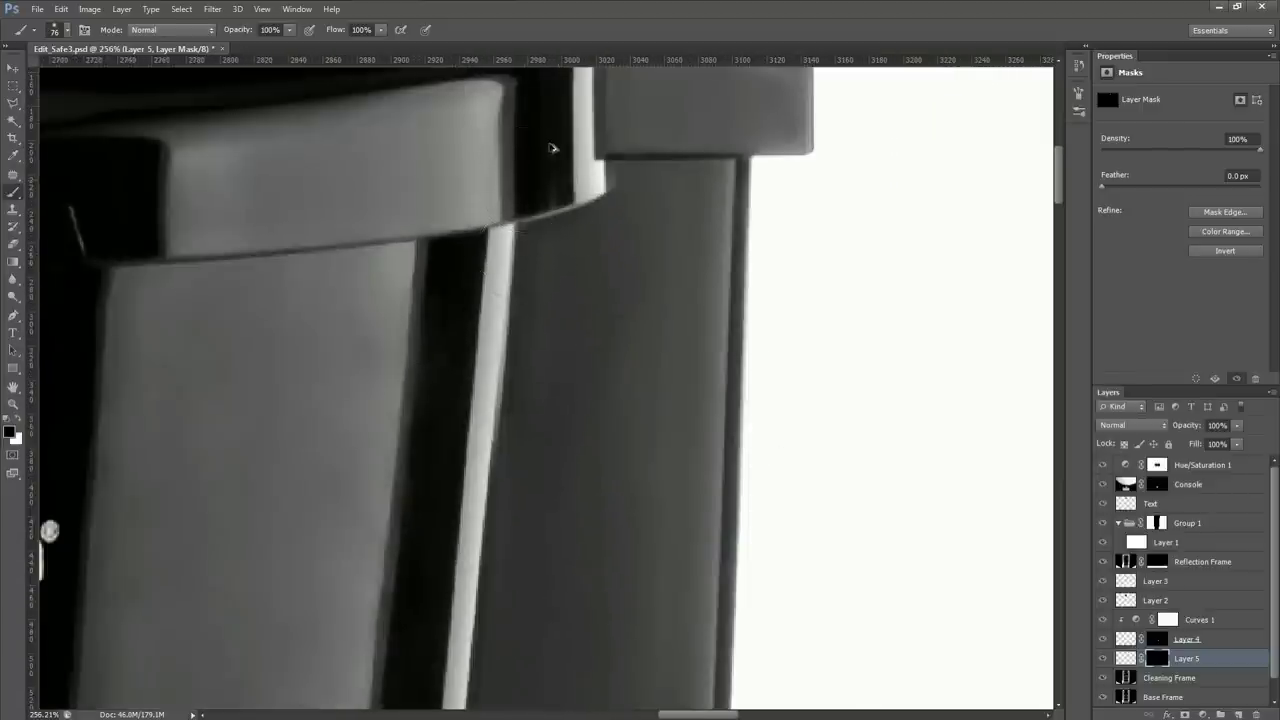
Paint black on the Layer 5 mask with a 22 px brush to clean up the patch along the right lid rim
{"action": "scroll", "coordinate": [543, 205], "scroll_direction": "up", "scroll_amount": 3}
{"action": "scroll", "coordinate": [545, 200], "scroll_direction": "up", "scroll_amount": 2}
{"action": "left_click_drag", "start_coordinate": [547, 200], "coordinate": [516, 206]}
{"action": "scroll", "coordinate": [552, 244], "scroll_direction": "down", "scroll_amount": 5}
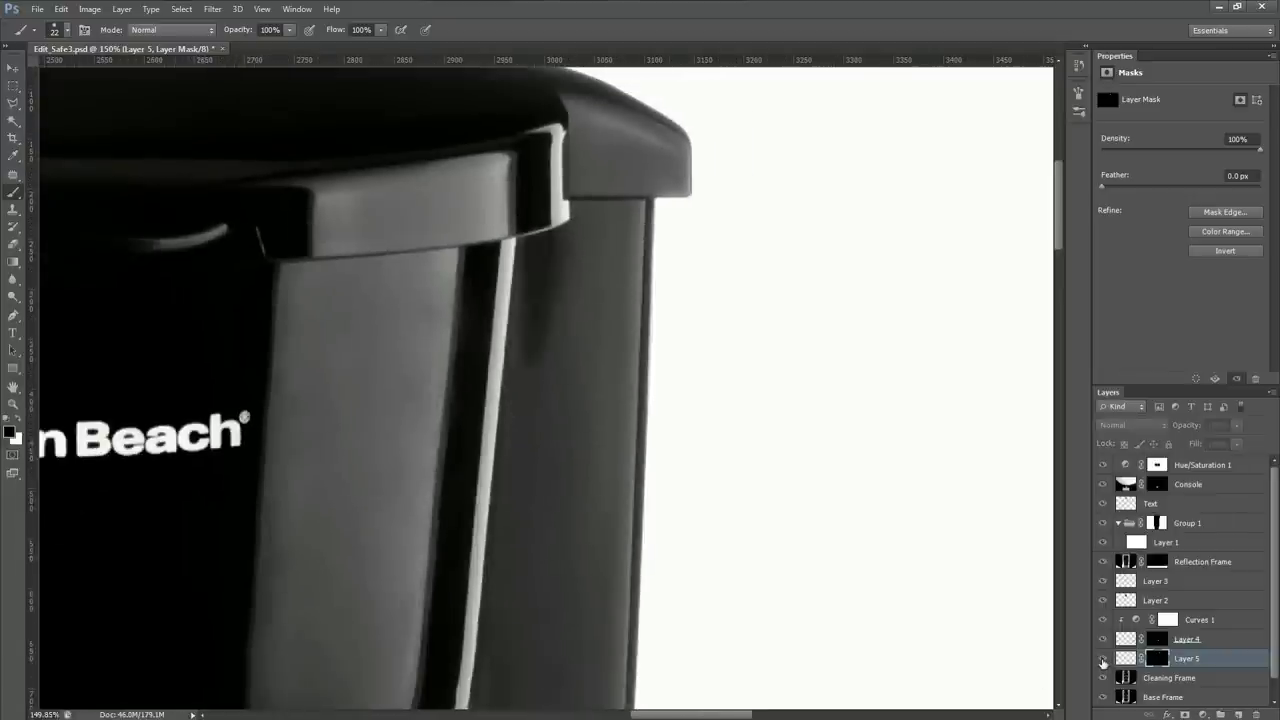
Examine the whole coffee maker from the upper housing down to the carafe and console for remaining flaws
{"action": "scroll", "coordinate": [590, 449], "scroll_direction": "down", "scroll_amount": 6}
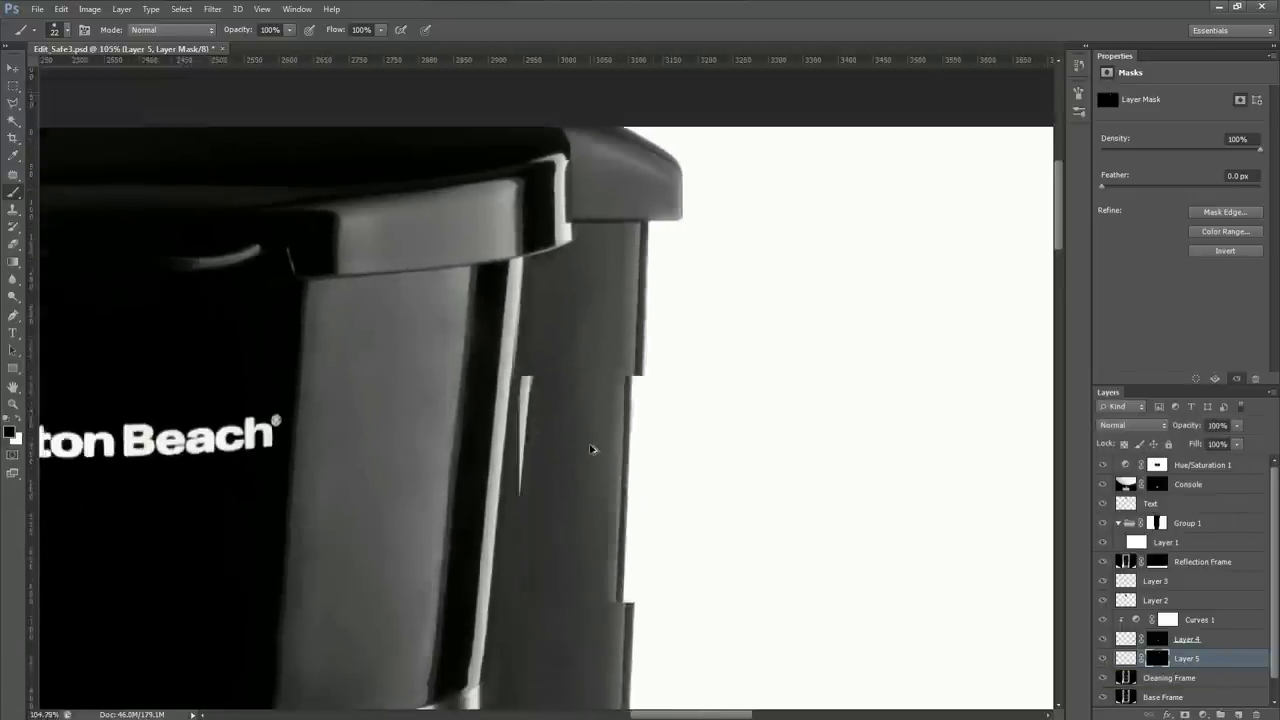
{"action": "scroll", "coordinate": [577, 347], "scroll_direction": "up", "scroll_amount": 1}
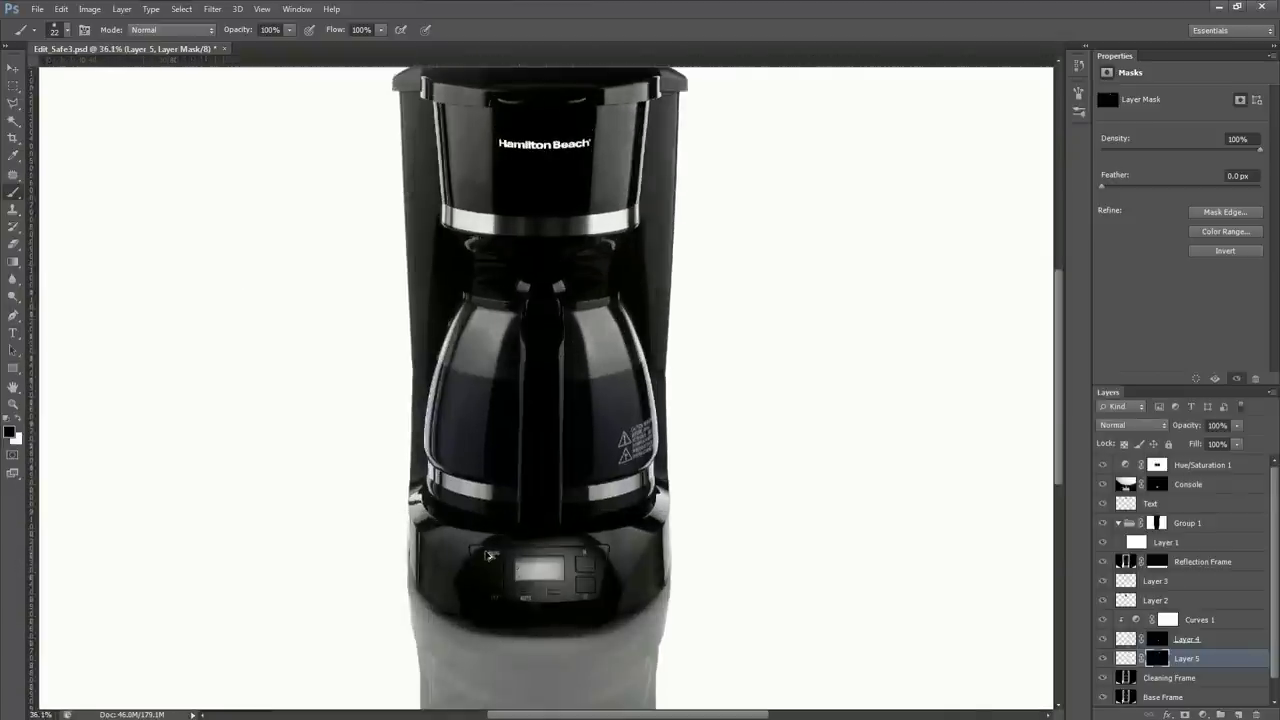
{"action": "scroll", "coordinate": [519, 553], "scroll_direction": "up", "scroll_amount": 4}
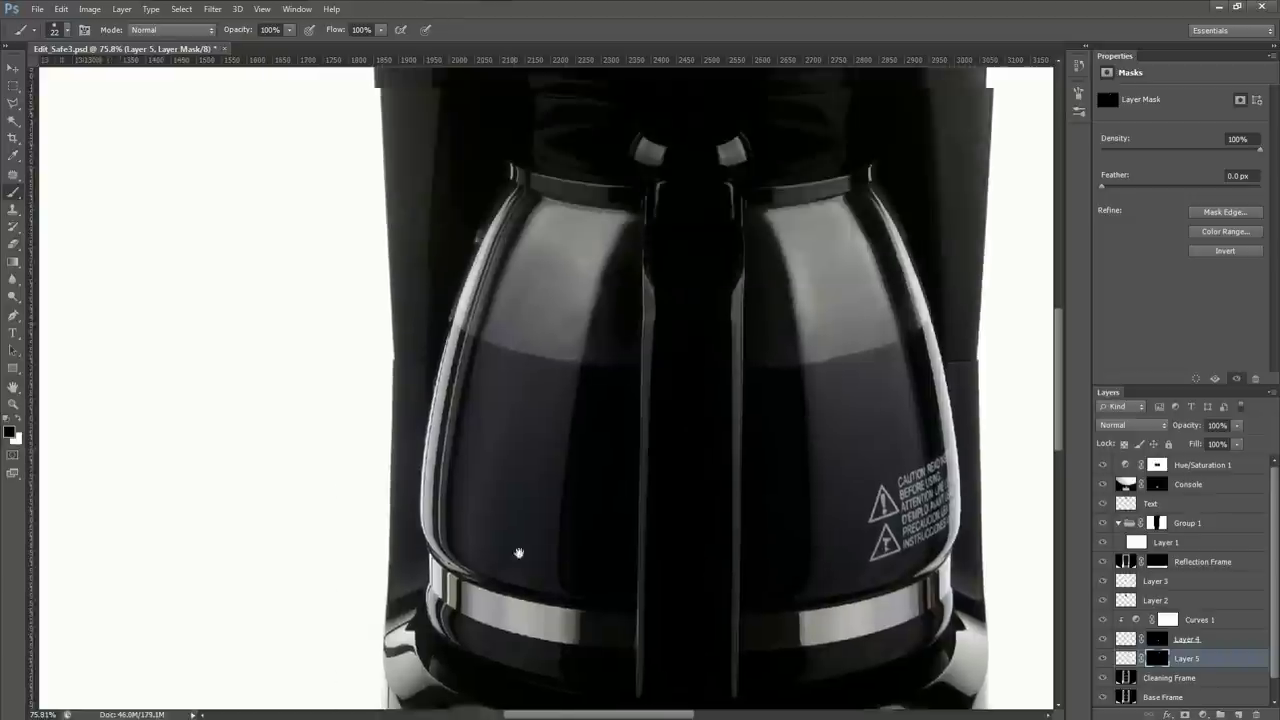
{"action": "left_click_drag", "start_coordinate": [519, 553], "coordinate": [525, 589]}
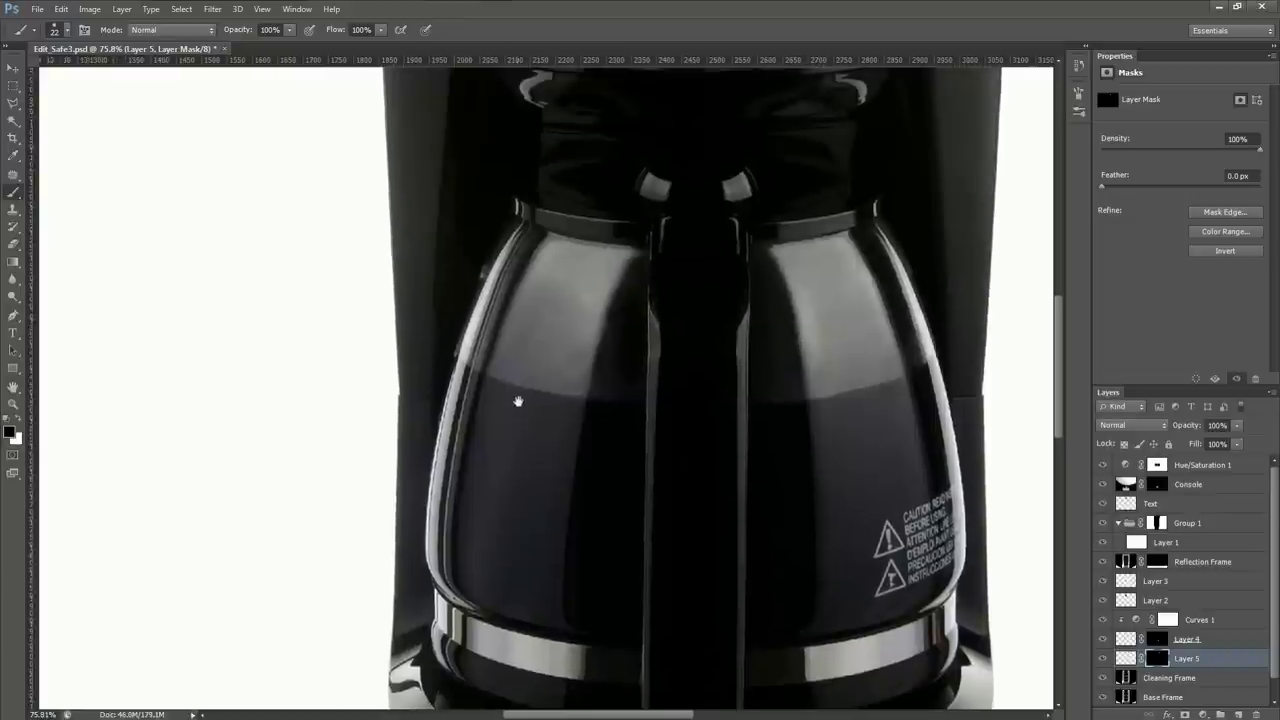
{"action": "left_click_drag", "start_coordinate": [518, 402], "coordinate": [528, 626]}
{"action": "left_click_drag", "start_coordinate": [658, 272], "coordinate": [656, 358]}
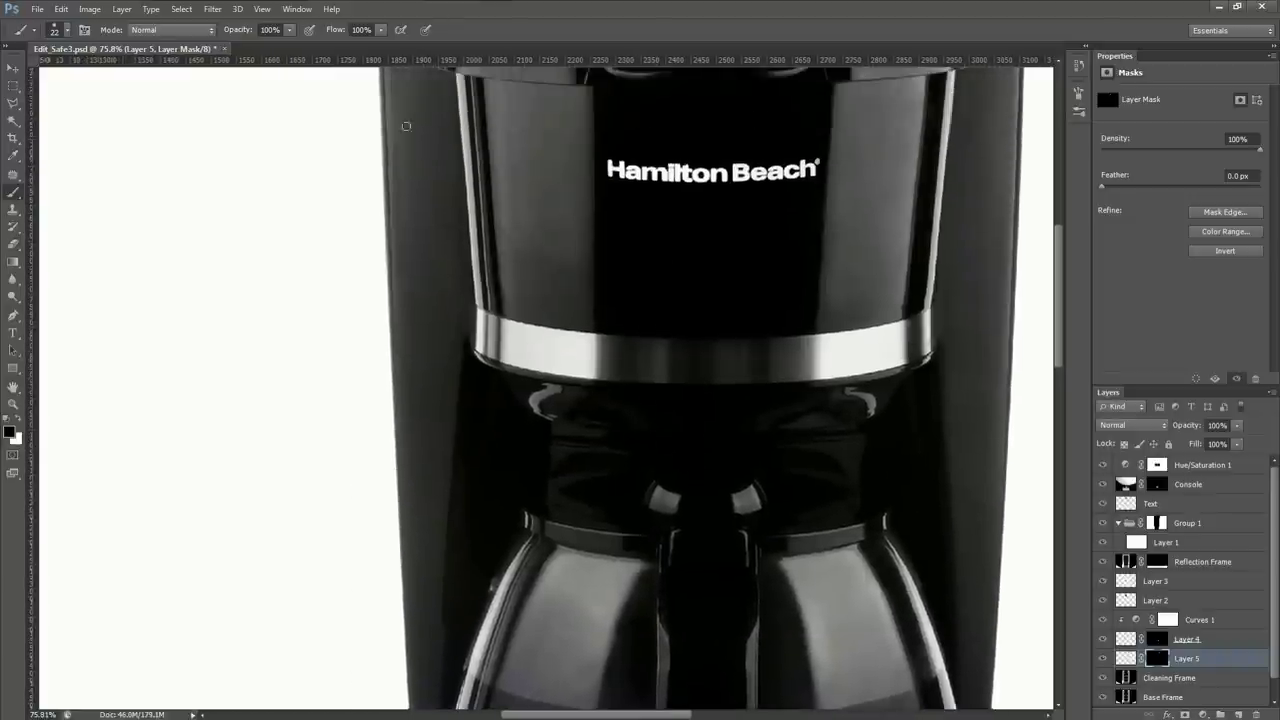
{"action": "left_click_drag", "start_coordinate": [518, 363], "coordinate": [519, 450]}
{"action": "left_click_drag", "start_coordinate": [640, 541], "coordinate": [571, 429]}
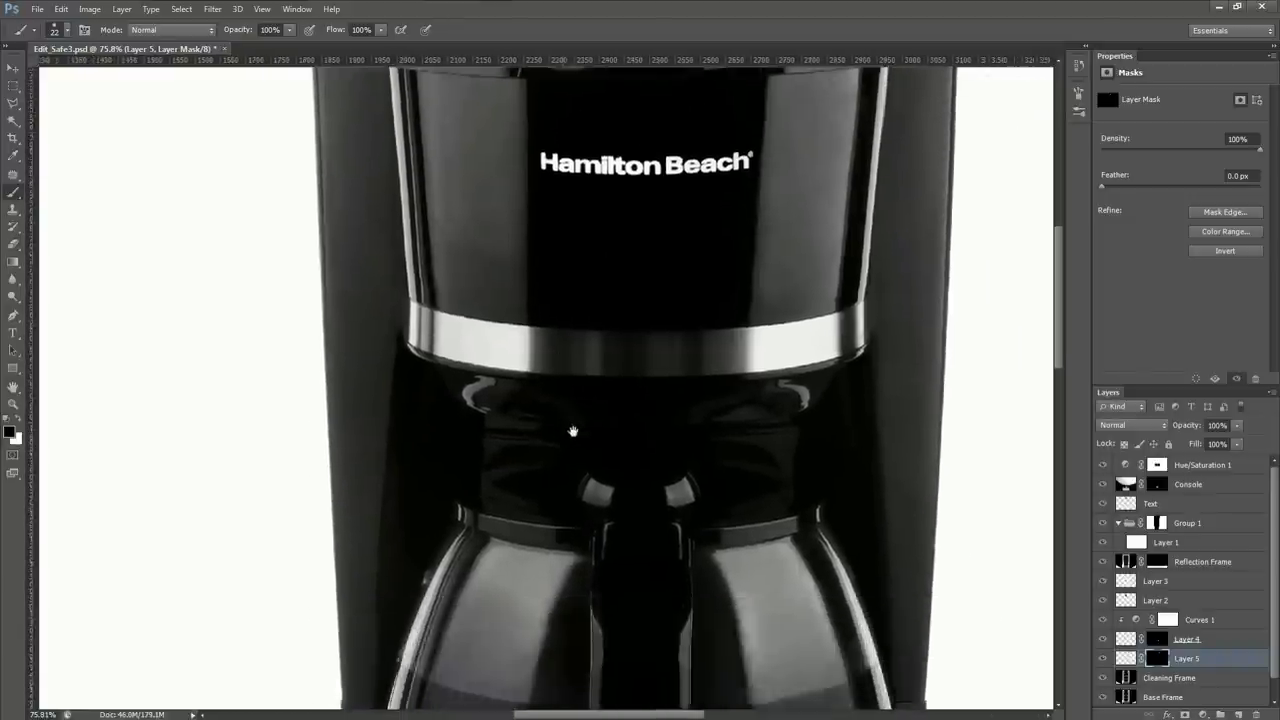
{"action": "left_click_drag", "start_coordinate": [629, 571], "coordinate": [551, 289]}
{"action": "left_click_drag", "start_coordinate": [592, 536], "coordinate": [558, 480]}
{"action": "scroll", "coordinate": [558, 480], "scroll_direction": "down", "scroll_amount": 6}
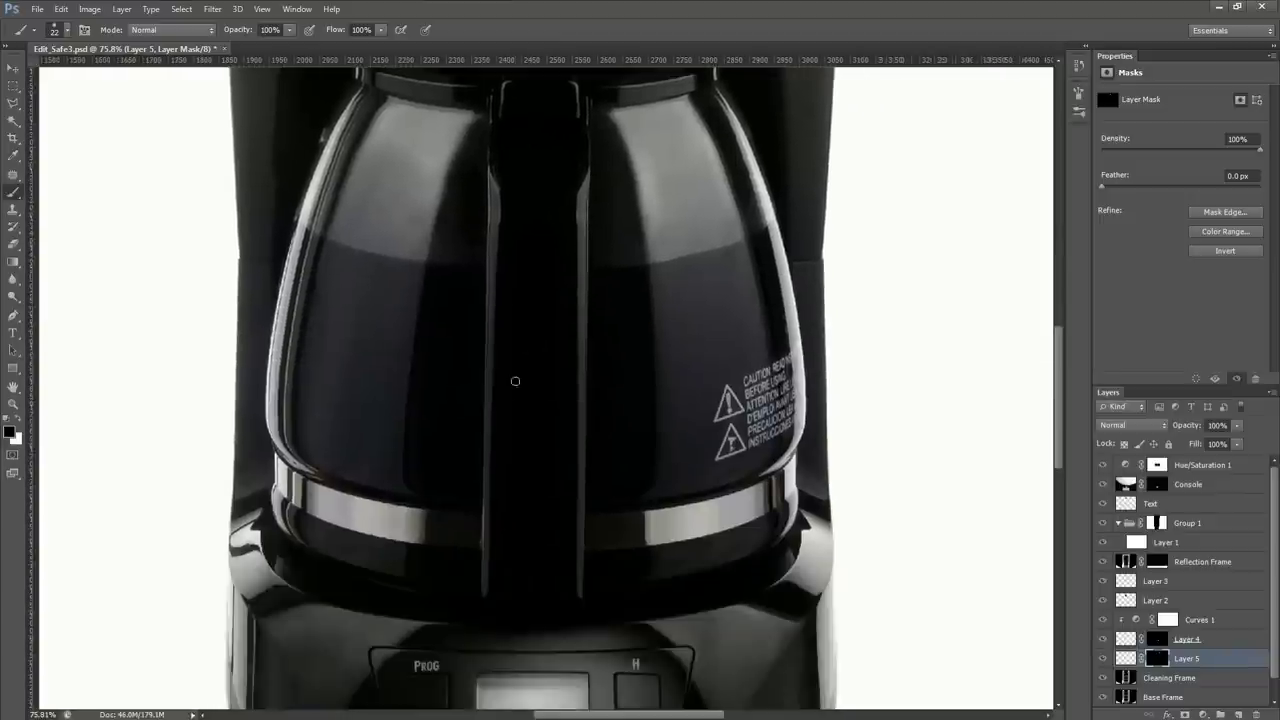
Add a new empty layer at the top of the stack, above Hue/Saturation 1
{"action": "scroll", "coordinate": [531, 420], "scroll_direction": "up", "scroll_amount": 2}
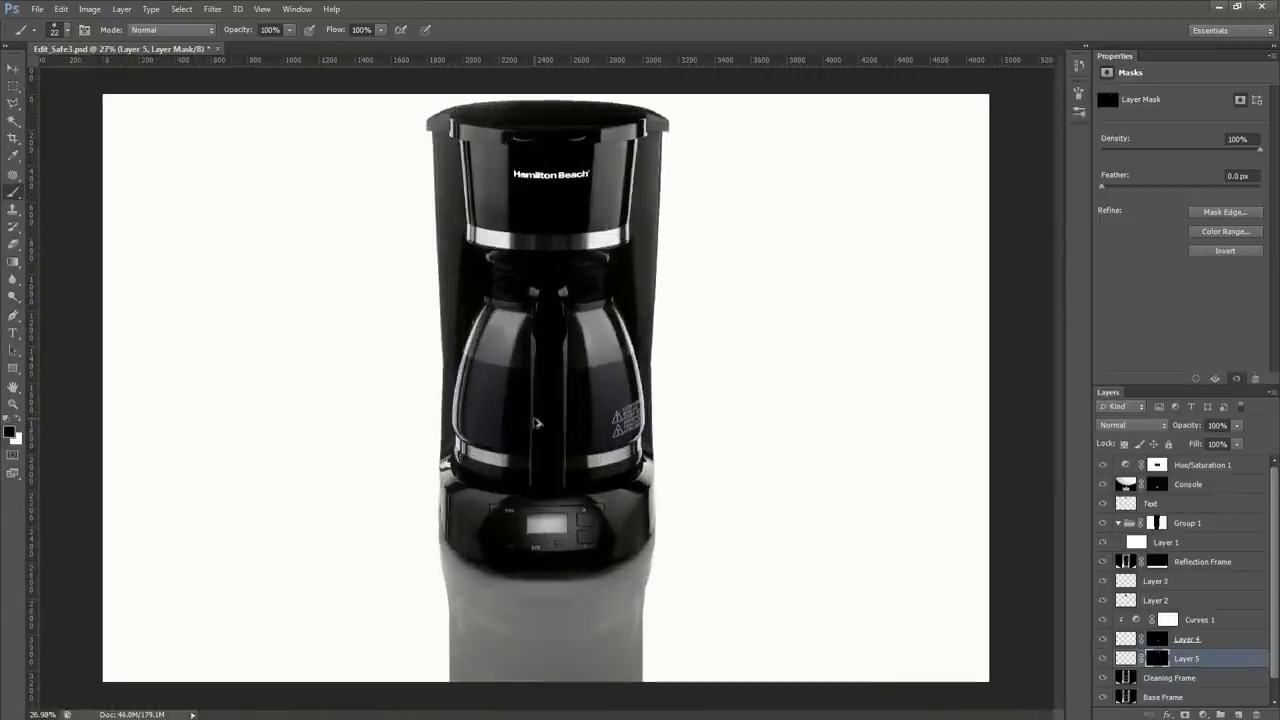
{"action": "scroll", "coordinate": [533, 417], "scroll_direction": "down", "scroll_amount": 1}
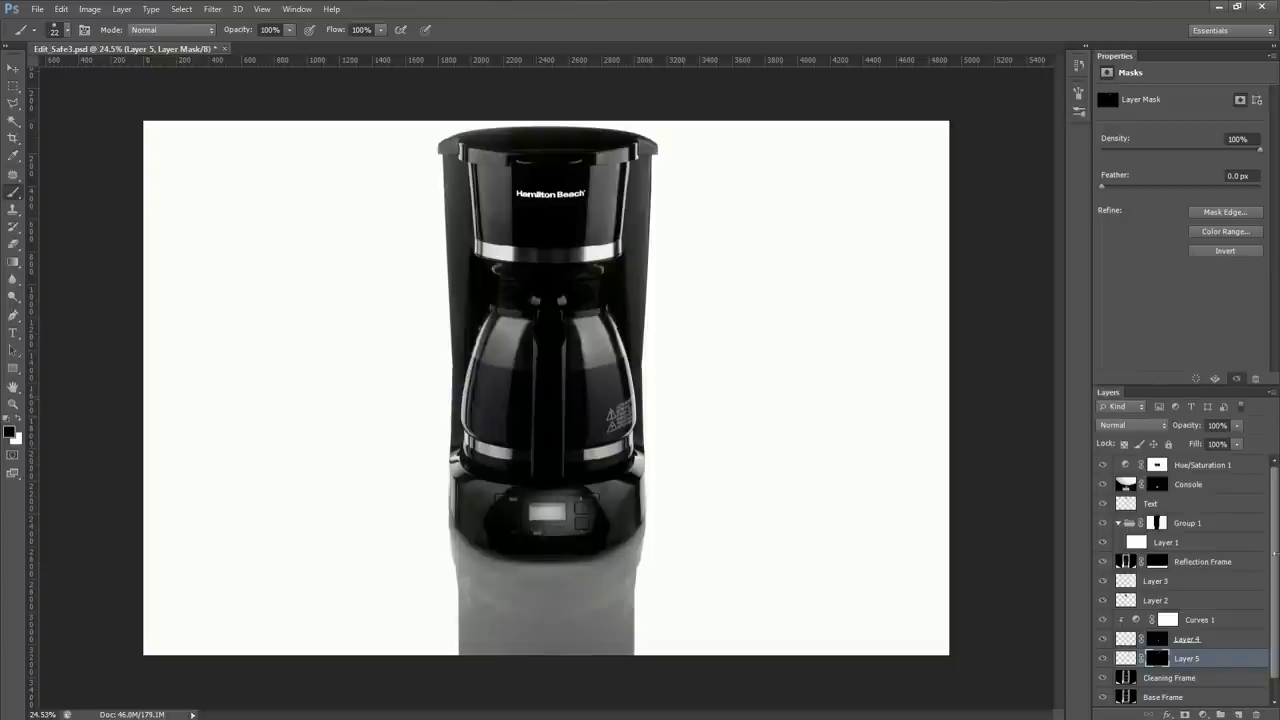
{"action": "left_click", "coordinate": [1249, 464]}
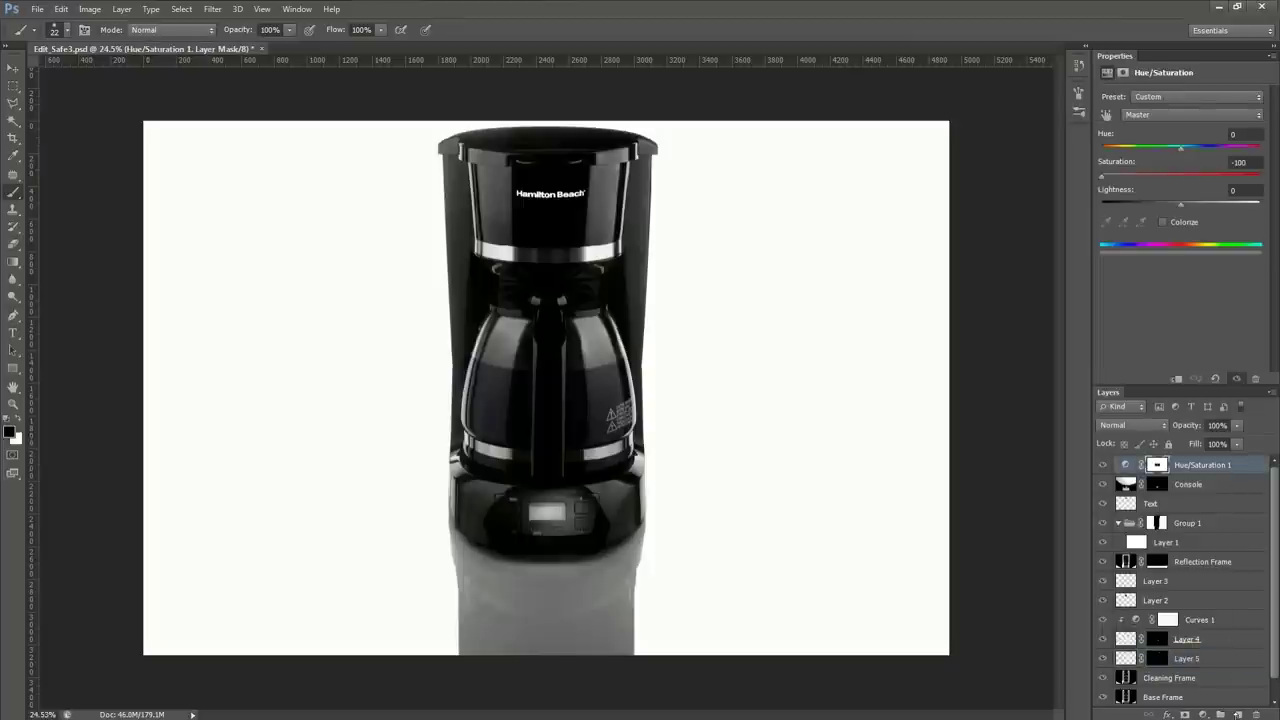
{"action": "left_click", "coordinate": [1240, 715]}
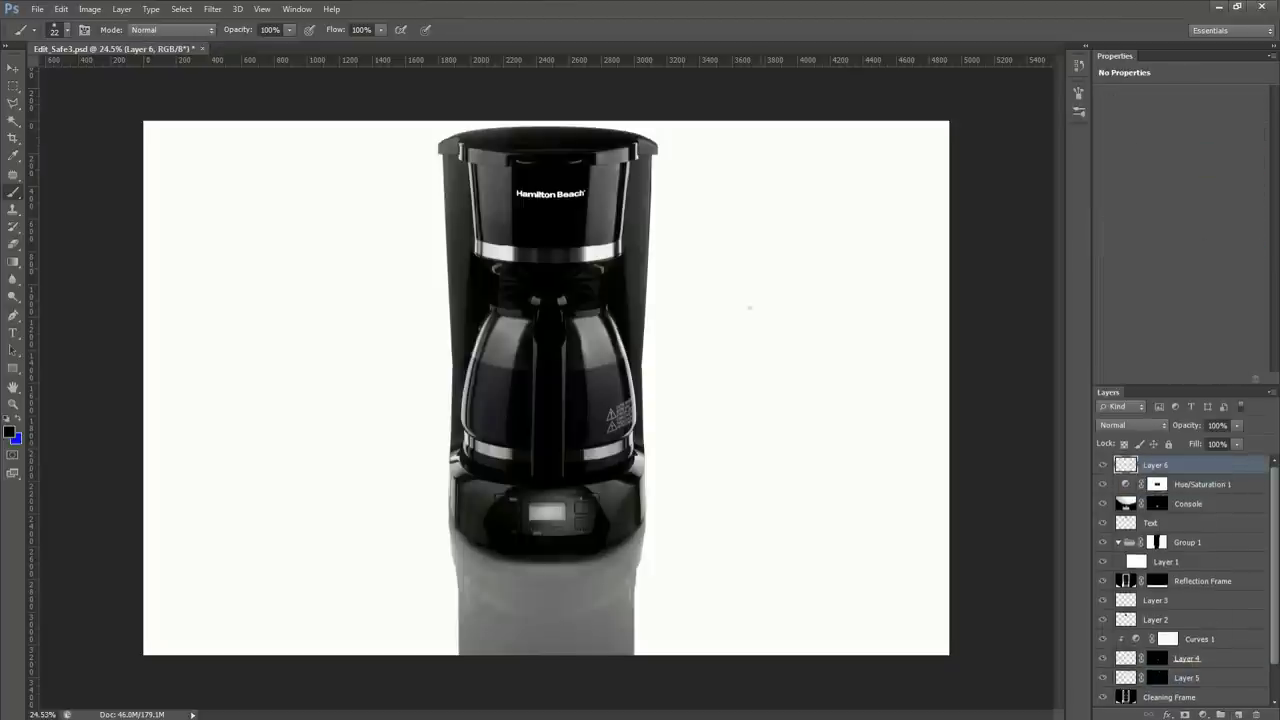
Fade the reflection beneath the base into white with a linear white-to-transparent gradient on Layer 6, replacing the radial attempt
{"action": "left_click", "coordinate": [8, 422]}
{"action": "key", "text": "g"}
{"action": "left_click", "coordinate": [17, 418]}
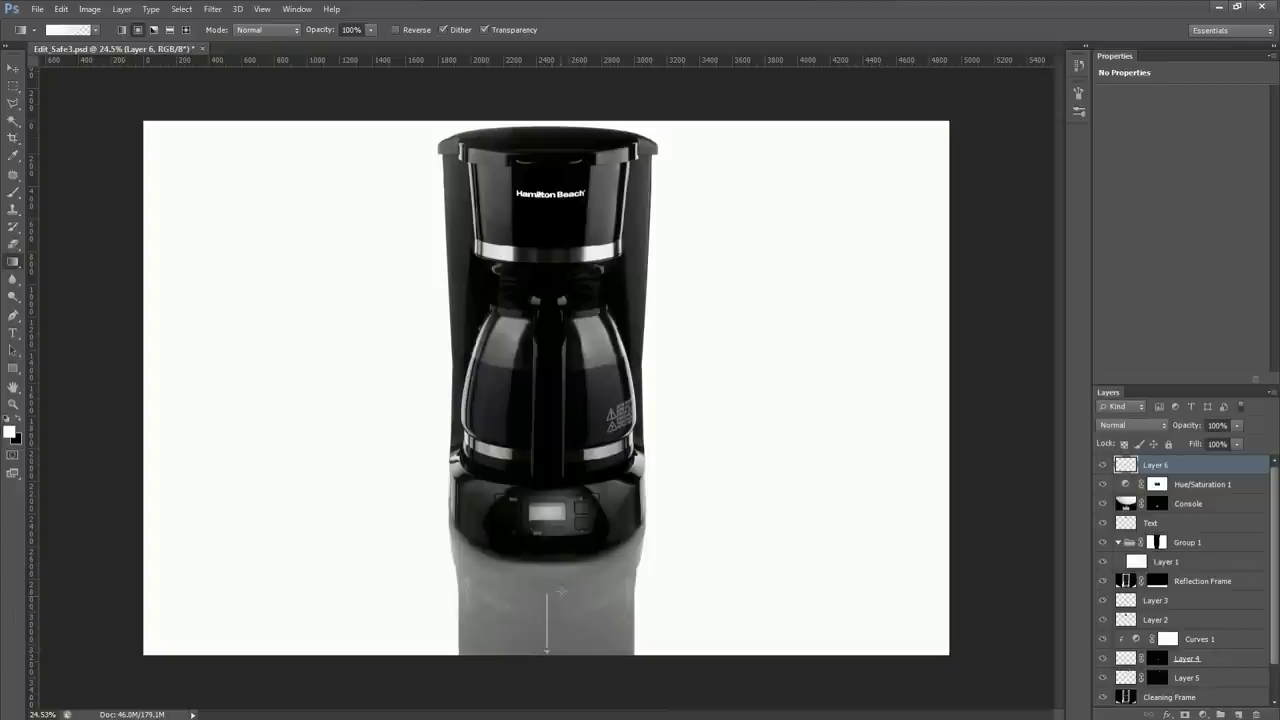
{"action": "left_click_drag", "start_coordinate": [555, 567], "coordinate": [556, 572]}
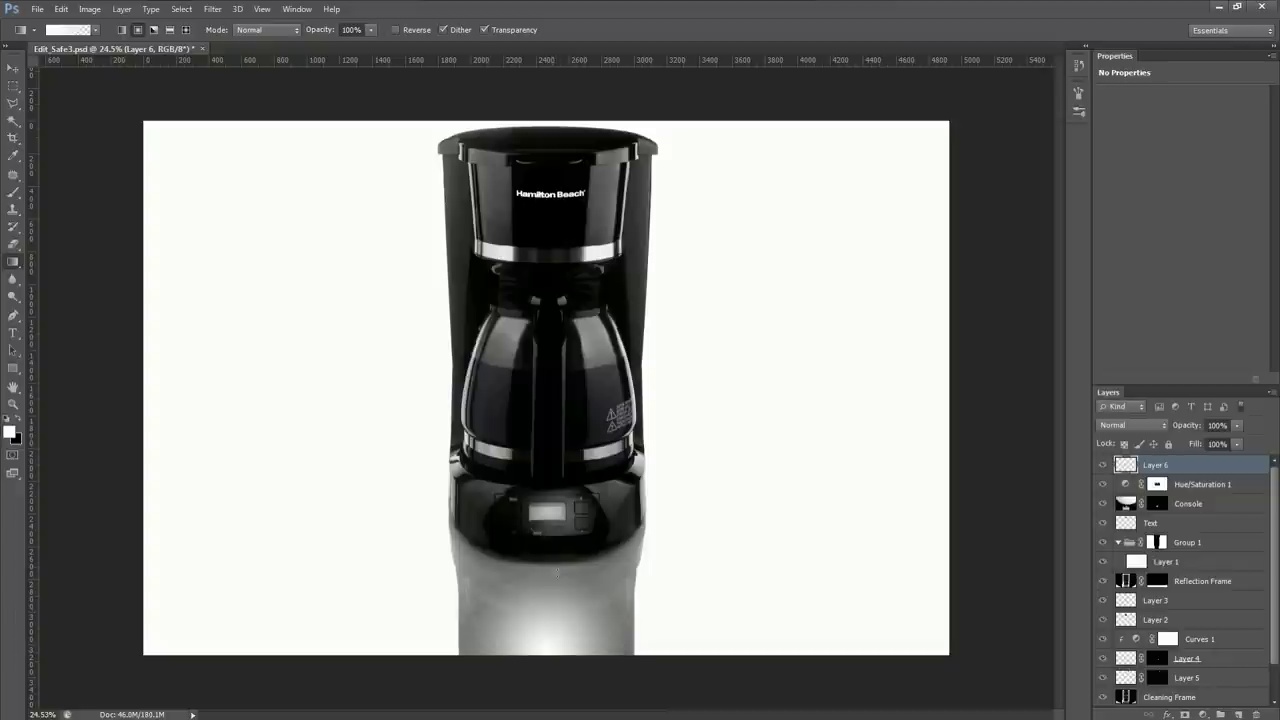
{"action": "key", "text": "ctrl+z"}
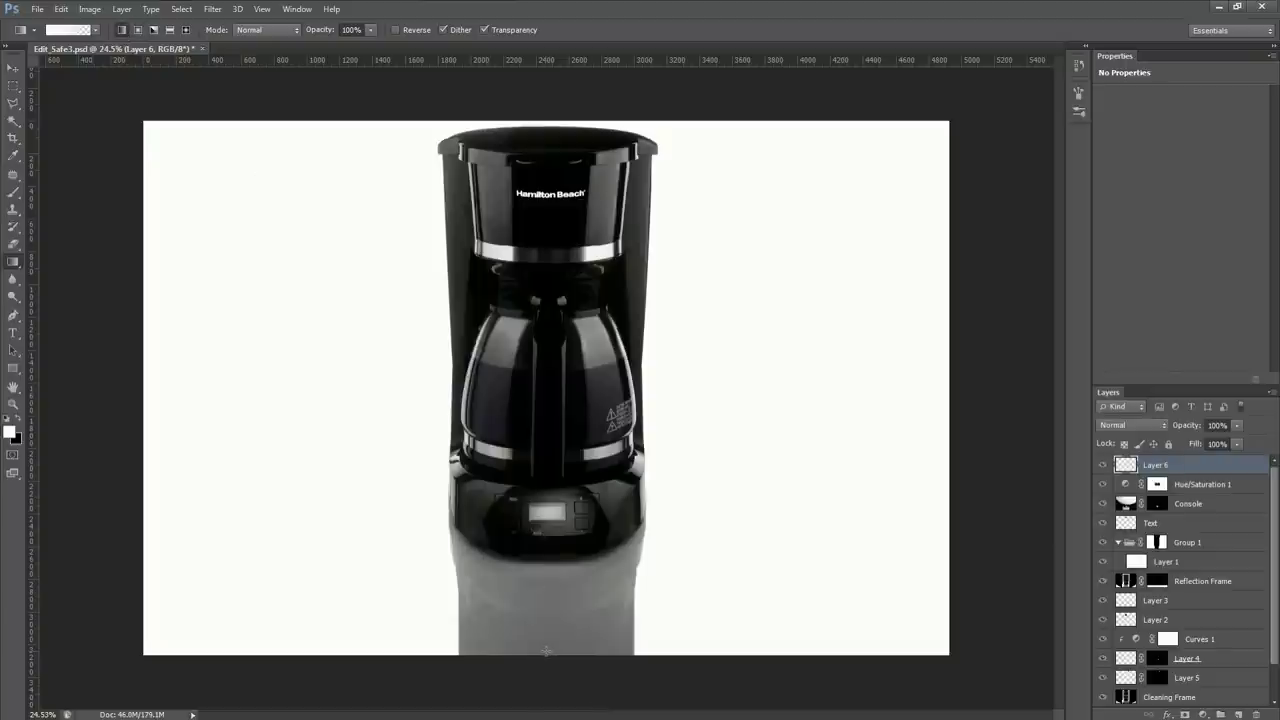
{"action": "left_click_drag", "start_coordinate": [546, 564], "coordinate": [547, 562]}
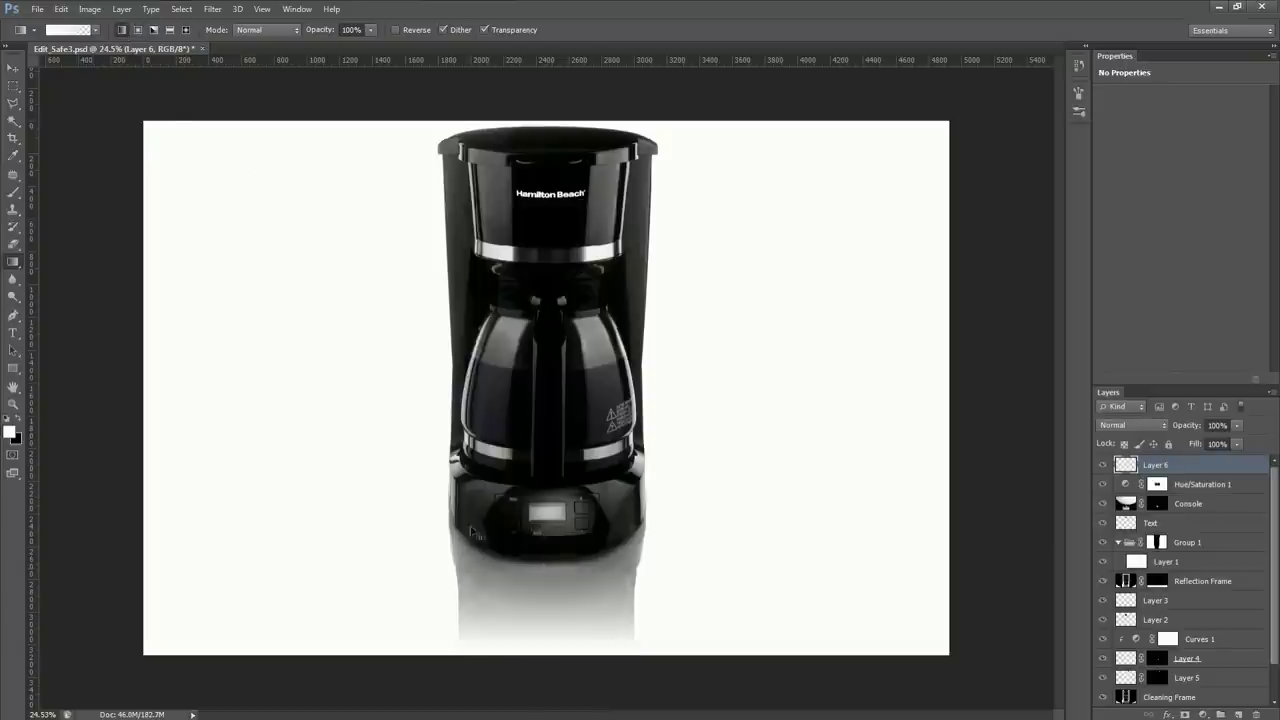
{"action": "key", "text": "ctrl+minus"}
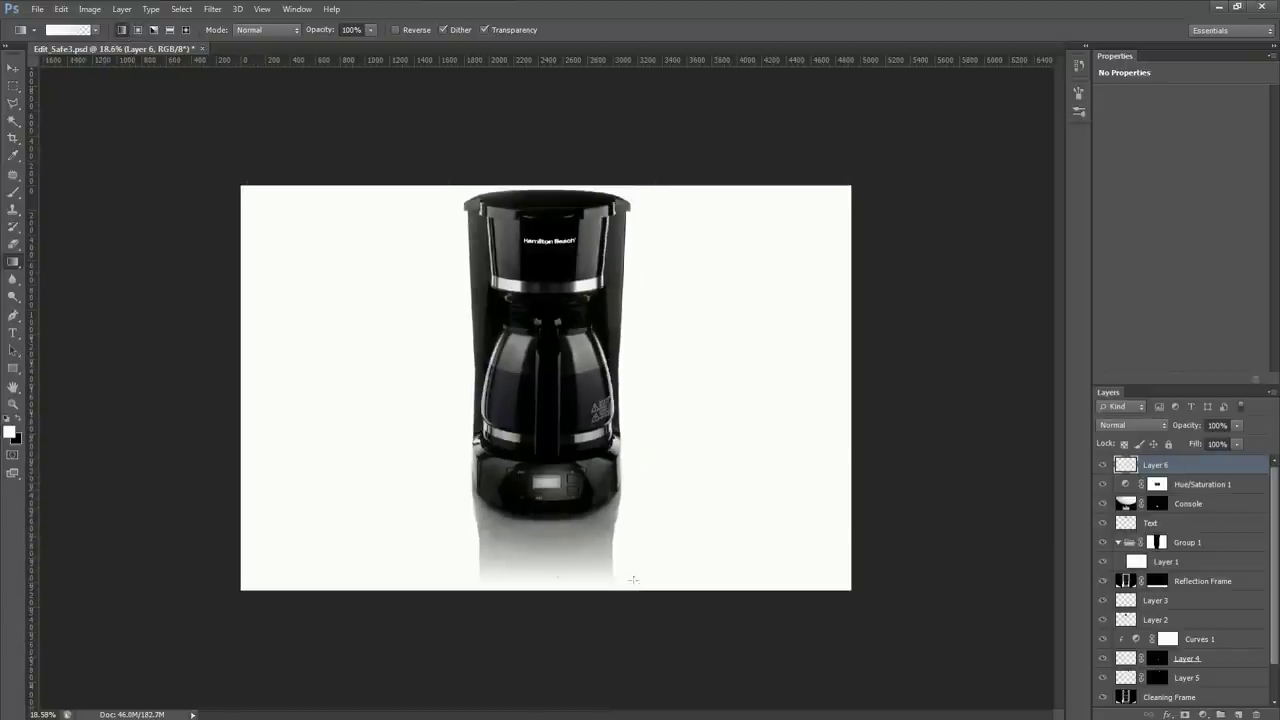
{"action": "scroll", "coordinate": [431, 541], "scroll_direction": "up", "scroll_amount": 2}
{"action": "scroll", "coordinate": [431, 541], "scroll_direction": "down", "scroll_amount": 2}
{"action": "key", "text": "ctrl+plus"}
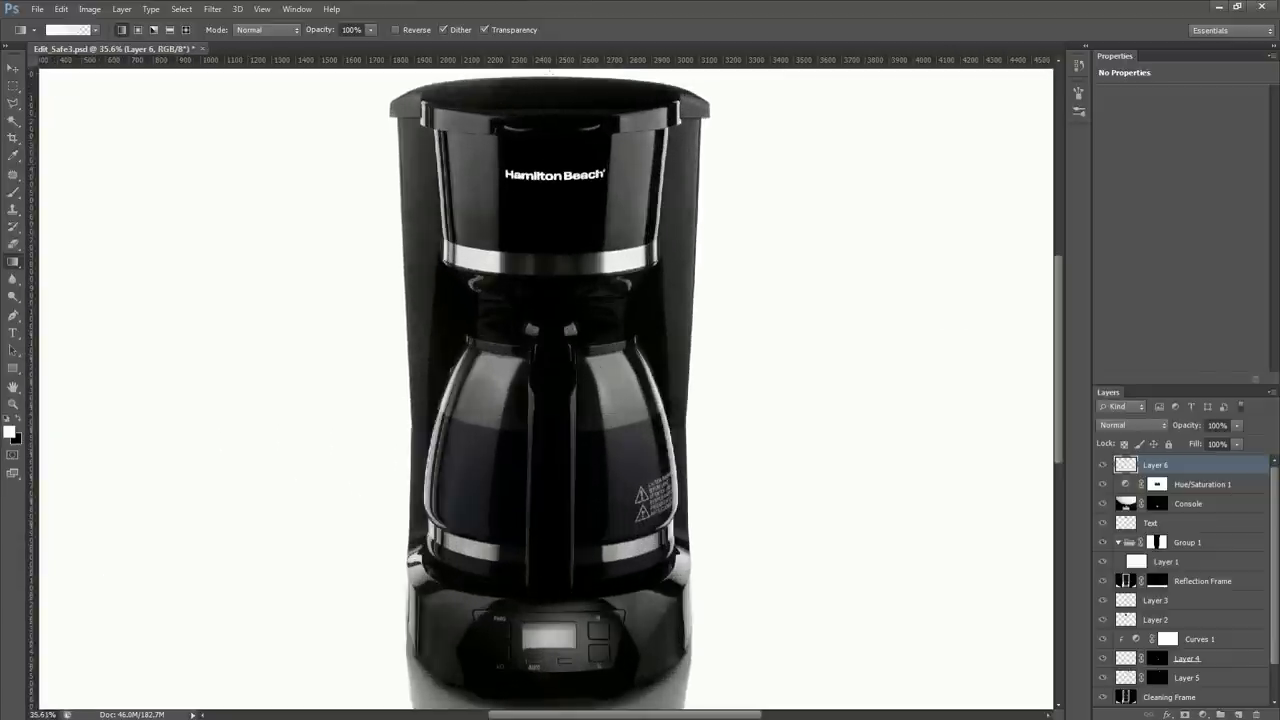
{"action": "key", "text": "ctrl+minus"}
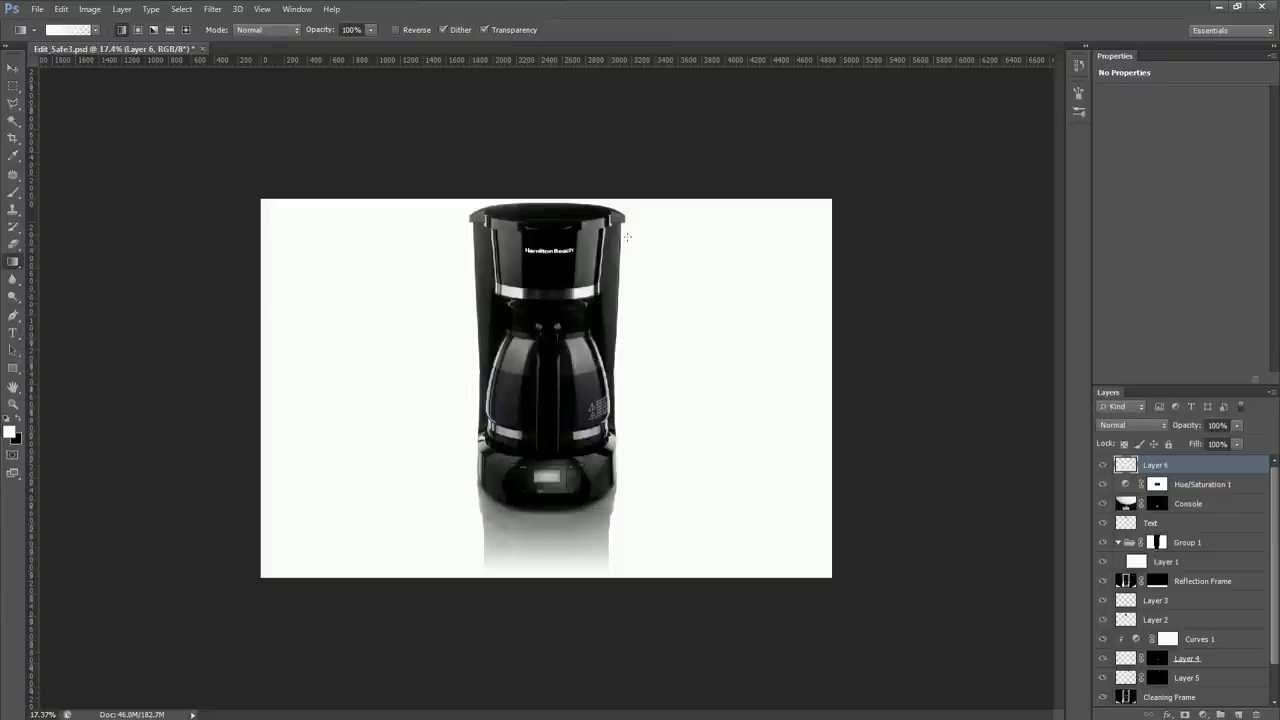
{"action": "key", "text": "c"}
{"action": "left_click", "coordinate": [832, 201]}
{"action": "key", "text": "v"}
{"action": "left_click", "coordinate": [666, 277]}
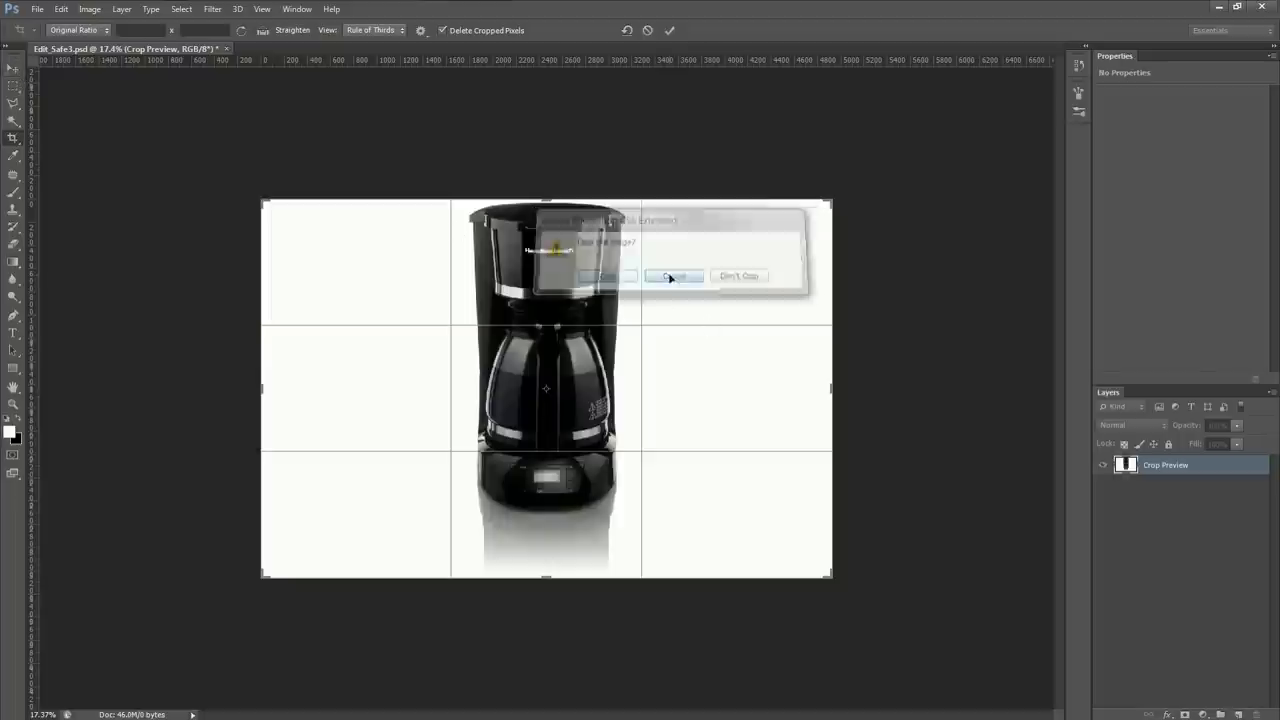
{"action": "left_click", "coordinate": [647, 31]}
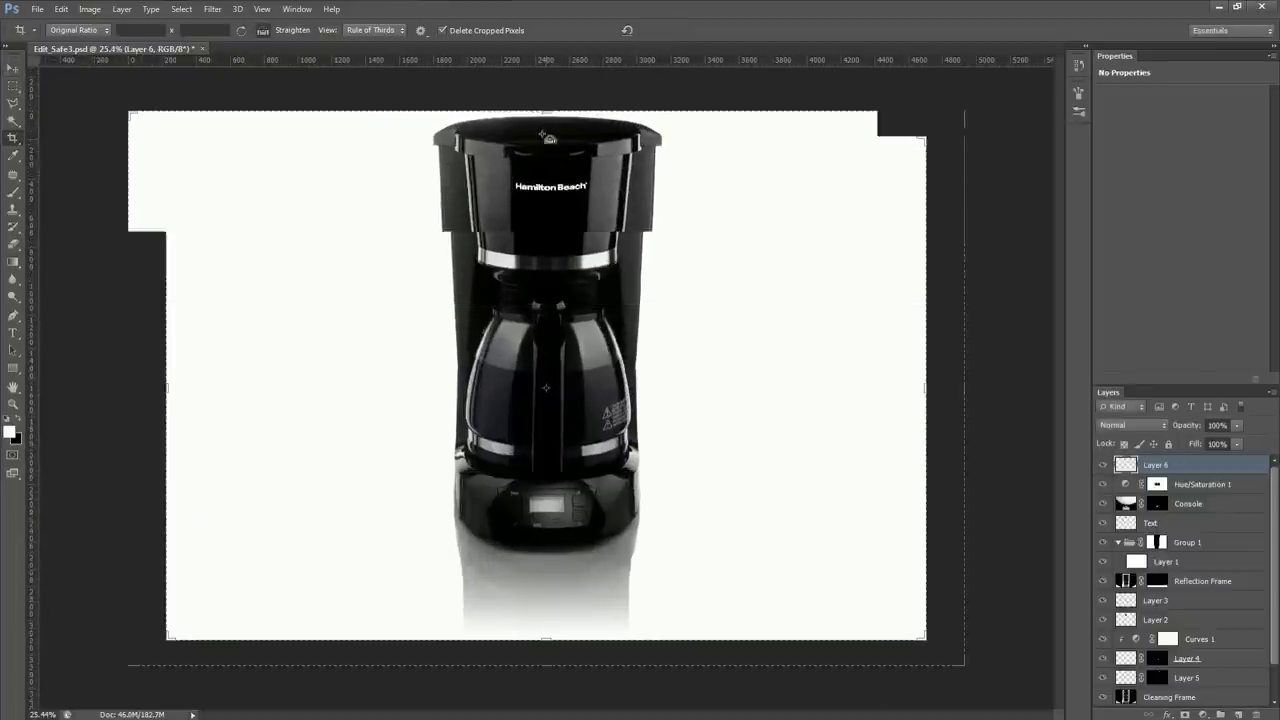
Duplicate the Reflection Frame layer and place the copy directly above the Console layer
{"action": "scroll", "coordinate": [553, 274], "scroll_direction": "up", "scroll_amount": 5}
{"action": "scroll", "coordinate": [553, 274], "scroll_direction": "up", "scroll_amount": 3}
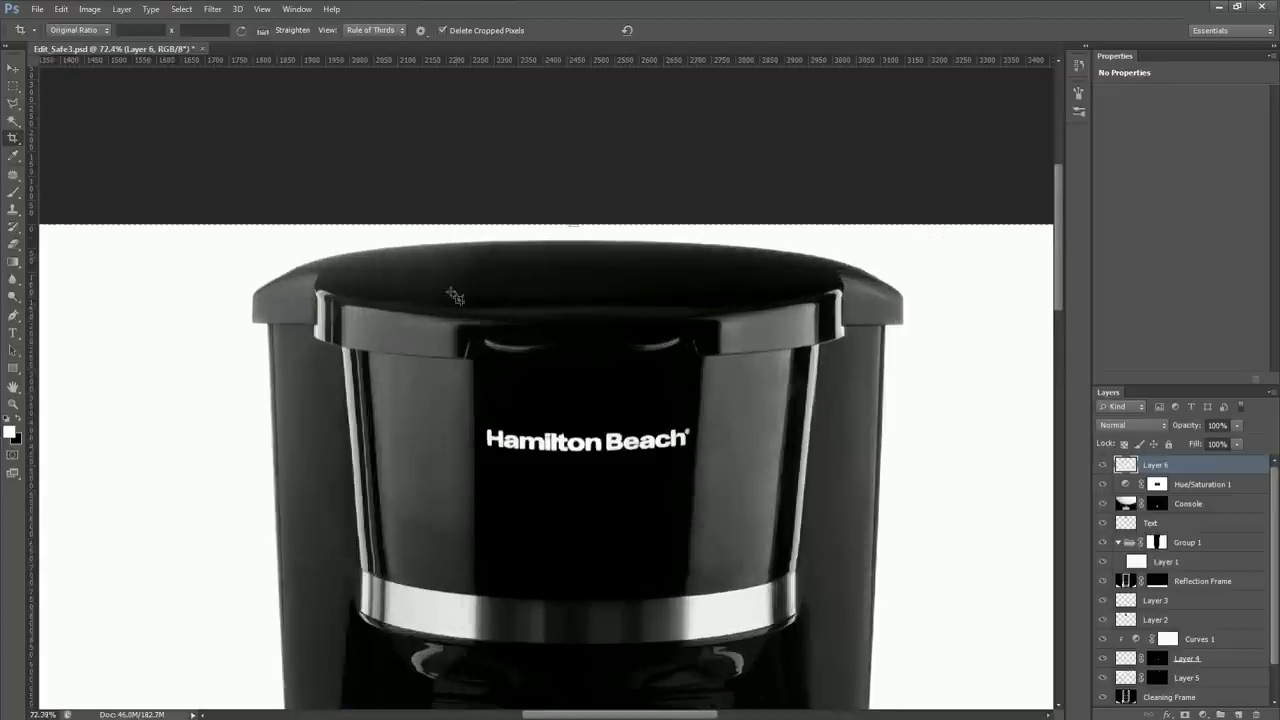
{"action": "scroll", "coordinate": [501, 282], "scroll_direction": "down", "scroll_amount": 4}
{"action": "scroll", "coordinate": [501, 282], "scroll_direction": "down", "scroll_amount": 4}
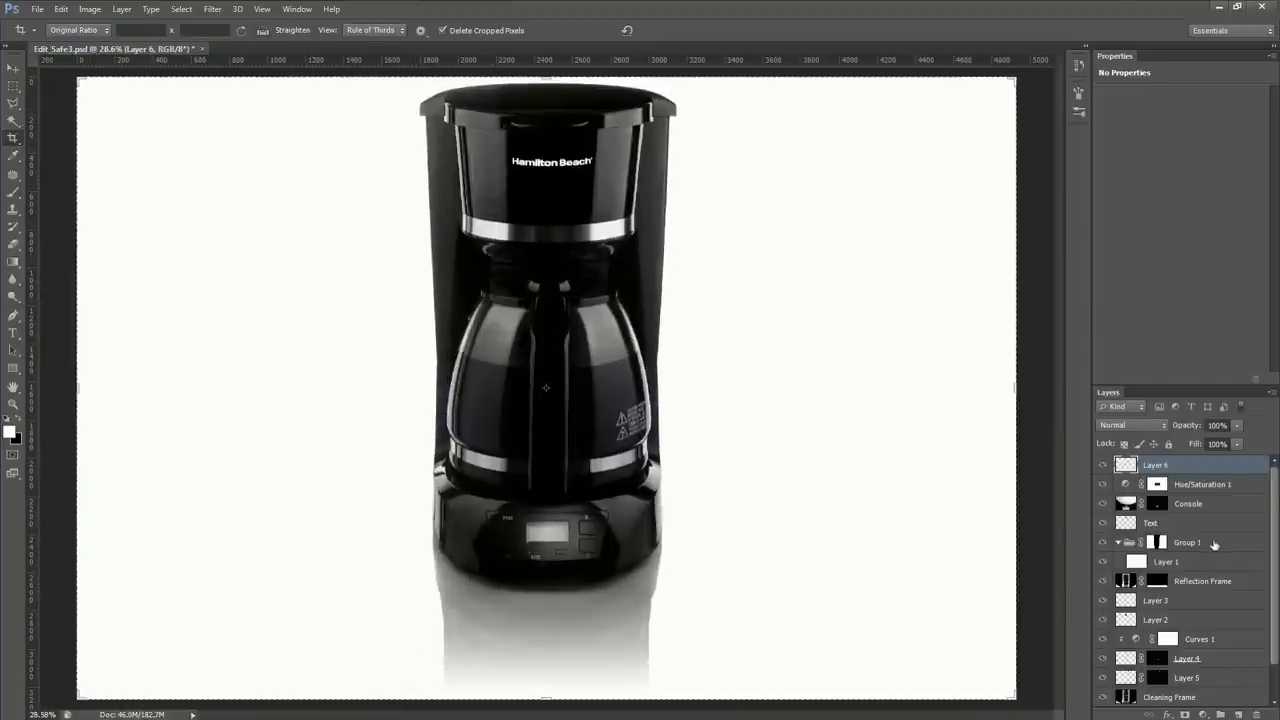
{"action": "scroll", "coordinate": [1214, 543], "scroll_direction": "down", "scroll_amount": 1}
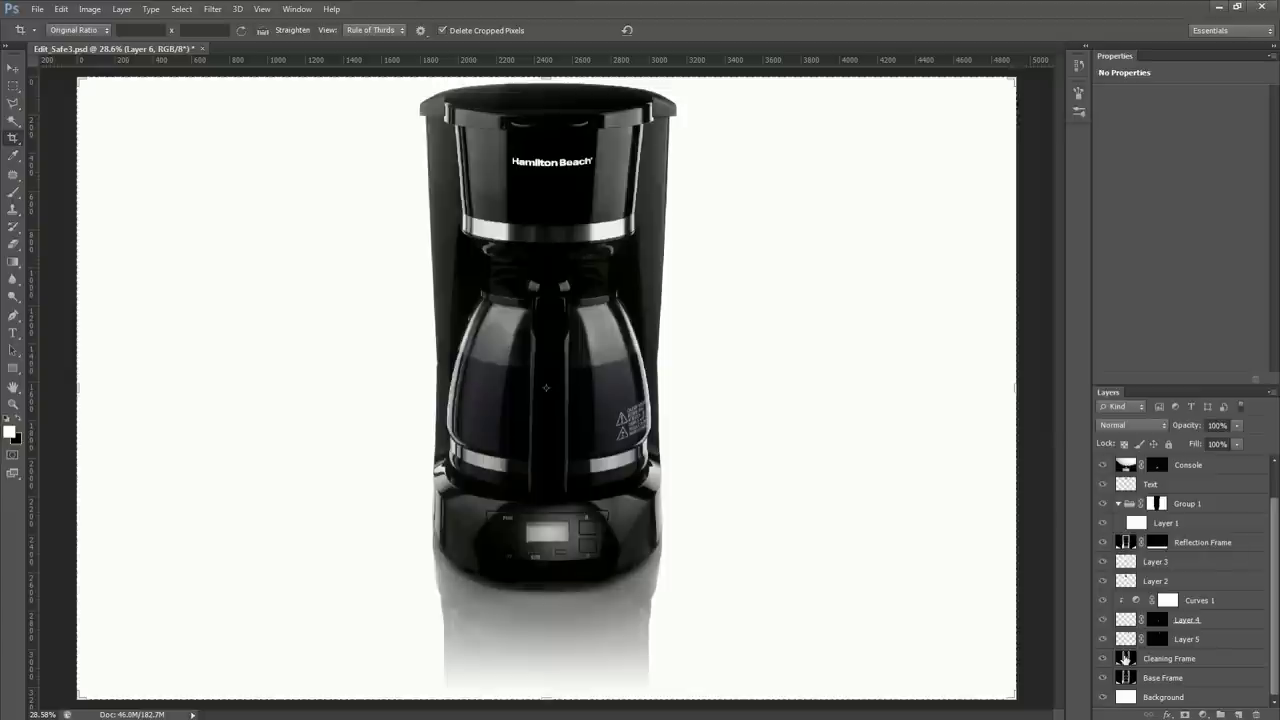
{"action": "left_click", "coordinate": [1122, 544]}
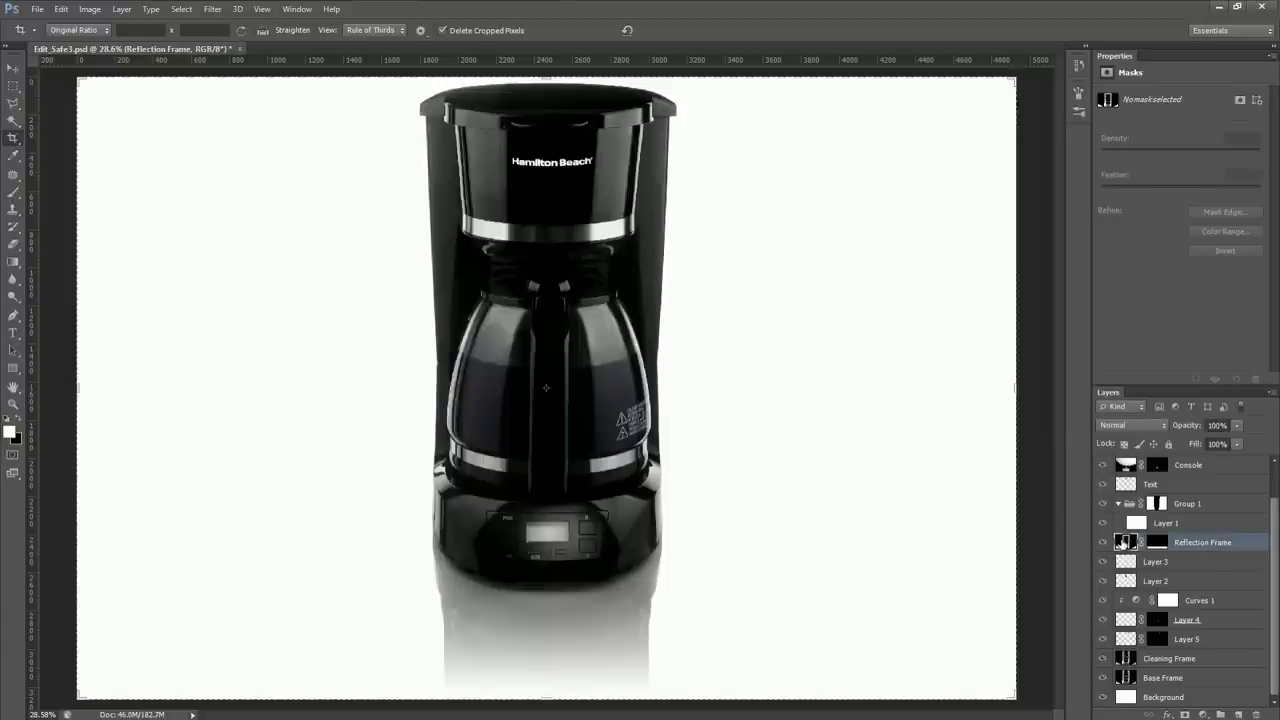
{"action": "key", "text": "ctrl+j"}
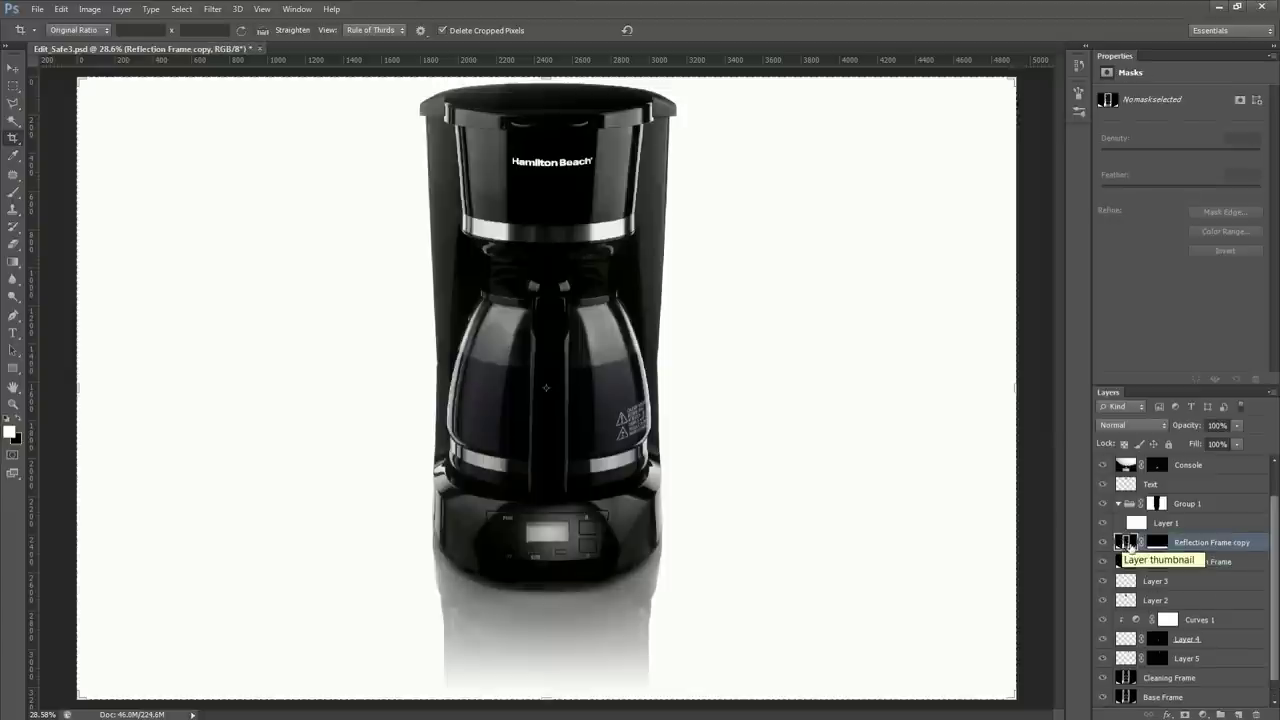
{"action": "left_click_drag", "start_coordinate": [1127, 545], "coordinate": [1155, 465]}
Delete the layer mask from the Reflection Frame copy and fit the image in view
{"action": "right_click", "coordinate": [1157, 465]}
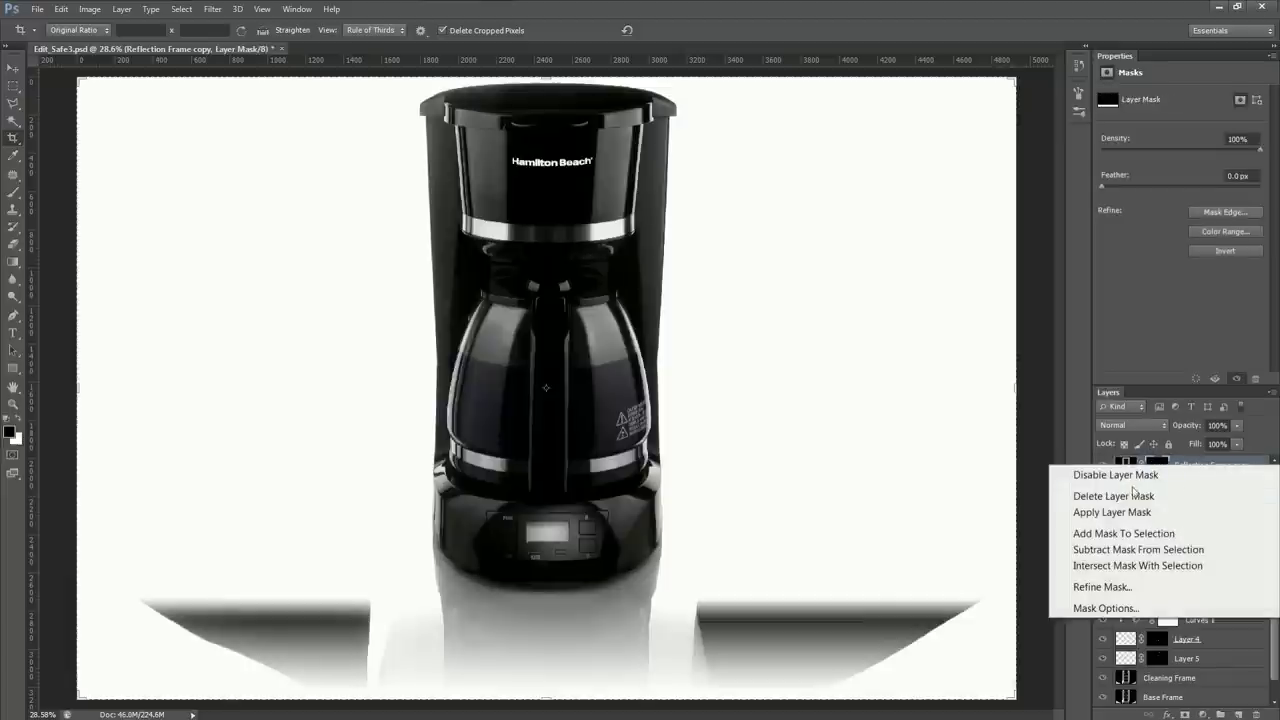
{"action": "left_click", "coordinate": [1120, 496]}
{"action": "key", "text": "ctrl+minus"}
{"action": "key", "text": "ctrl+0"}
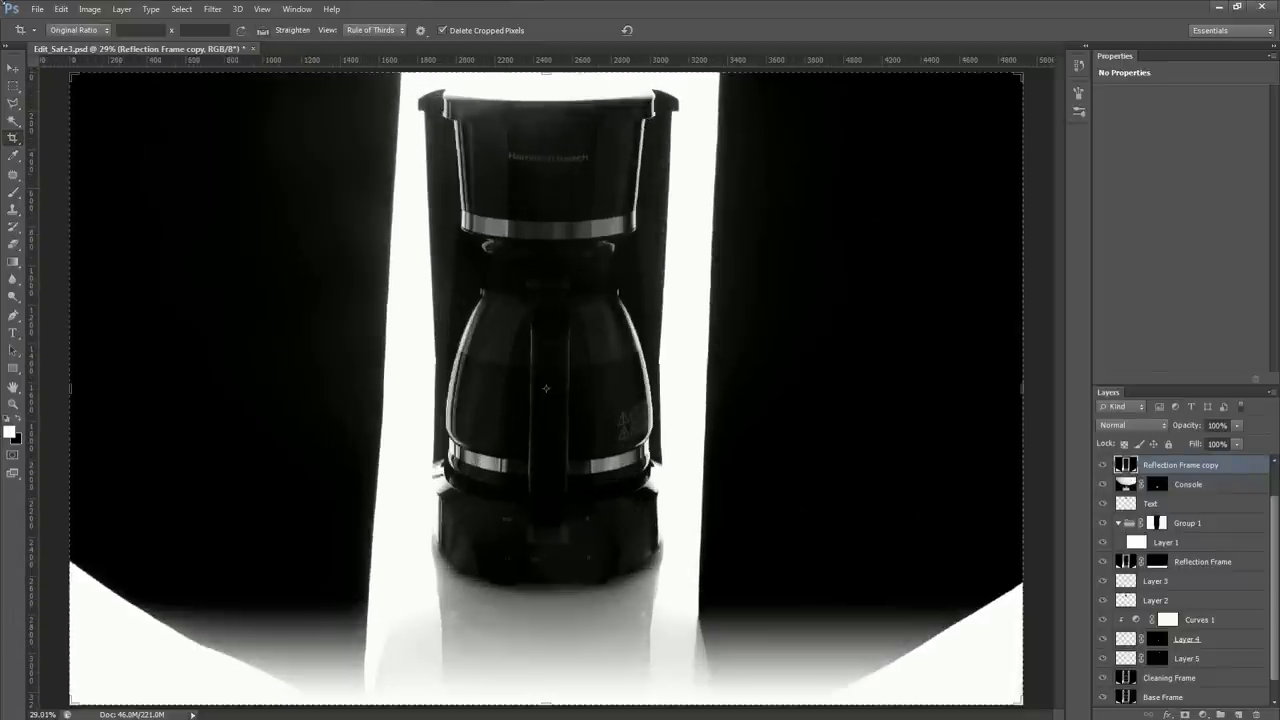
Try masking the Reflection Frame copy to an elliptical selection around the coffee maker's lid
{"action": "left_click", "coordinate": [13, 86]}
{"action": "left_click", "coordinate": [82, 101]}
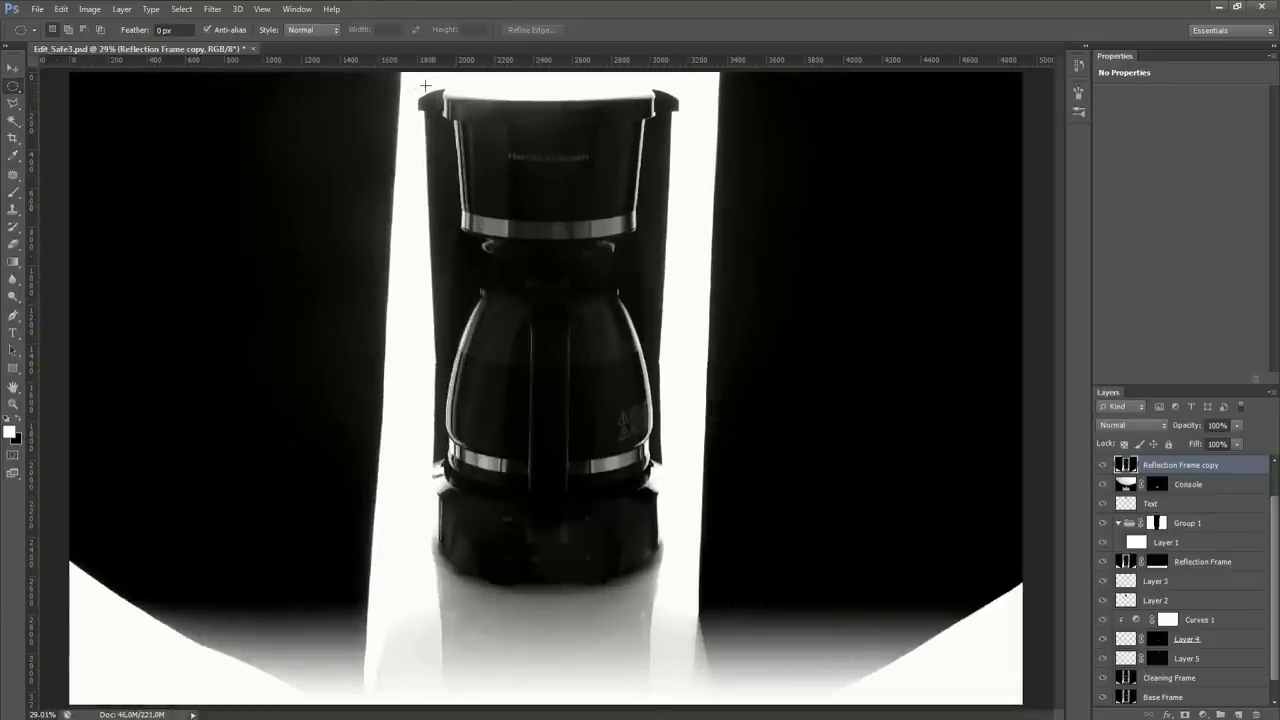
{"action": "left_click_drag", "start_coordinate": [400, 74], "coordinate": [700, 127]}
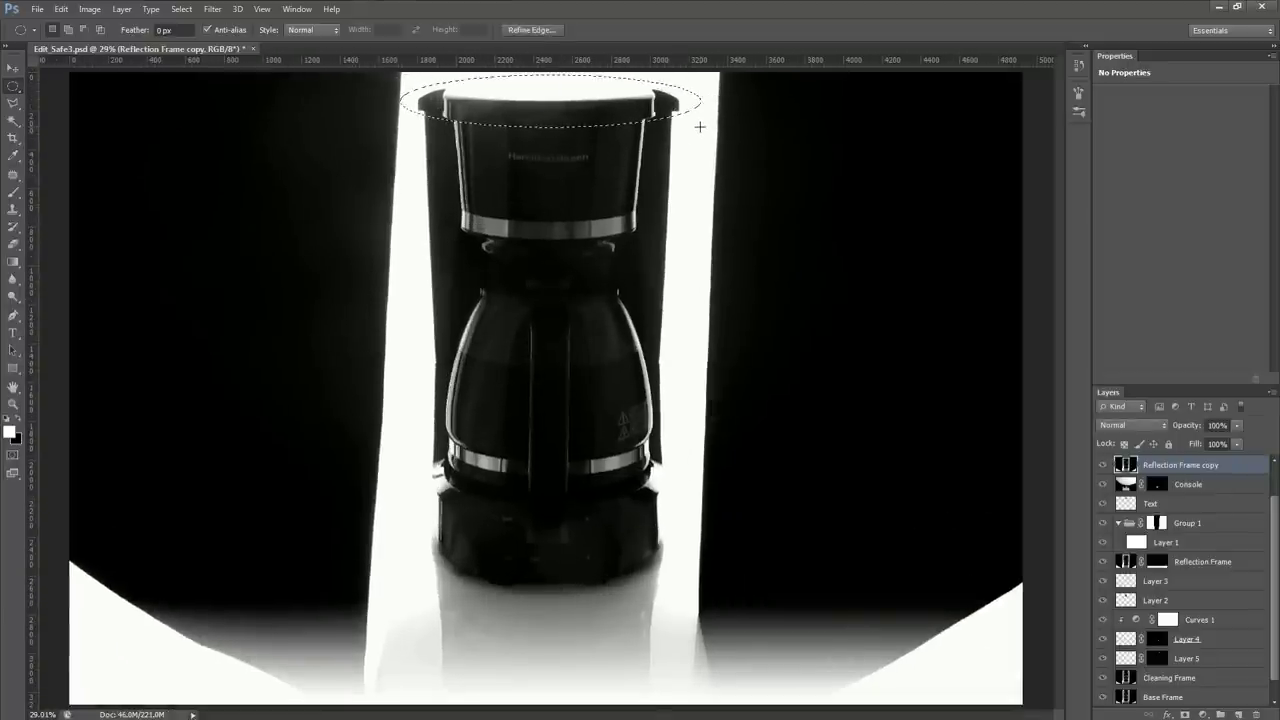
{"action": "left_click", "coordinate": [1184, 714]}
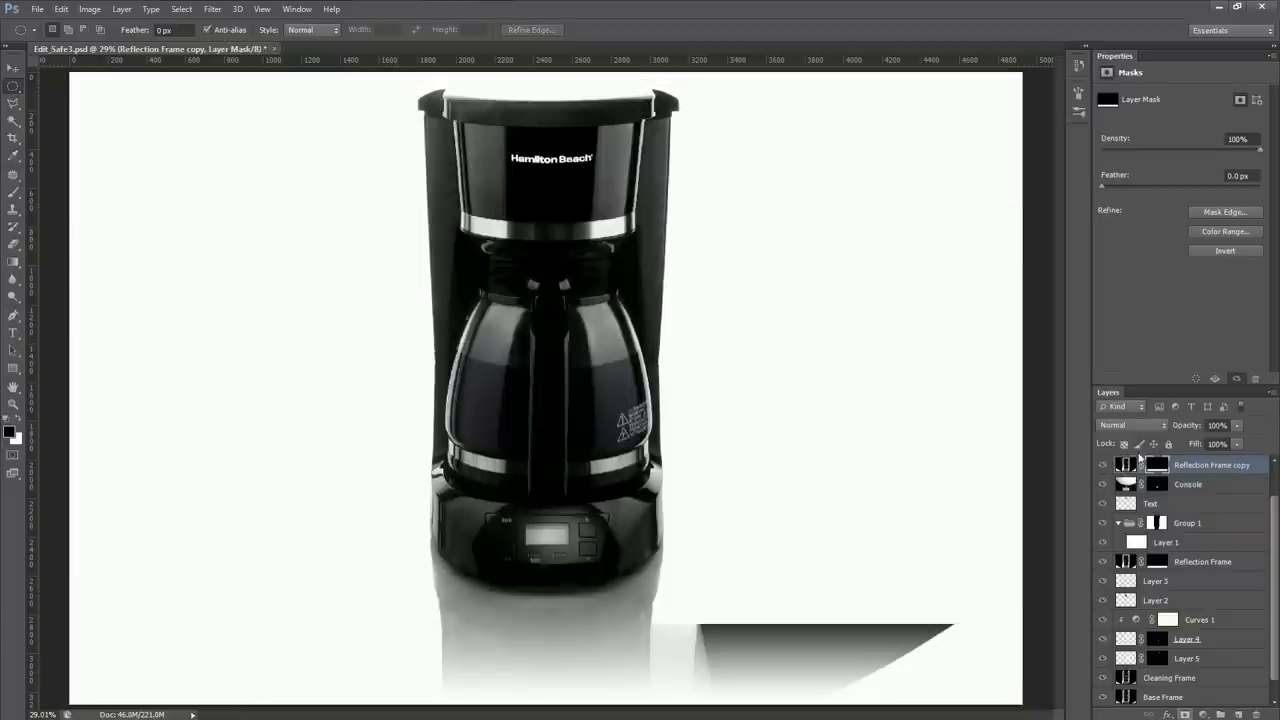
Lower the Reflection Frame copy's fill to 0% and delete its elliptical layer mask
{"action": "double_click", "coordinate": [1237, 464]}
{"action": "left_click_drag", "start_coordinate": [1236, 462], "coordinate": [1144, 463]}
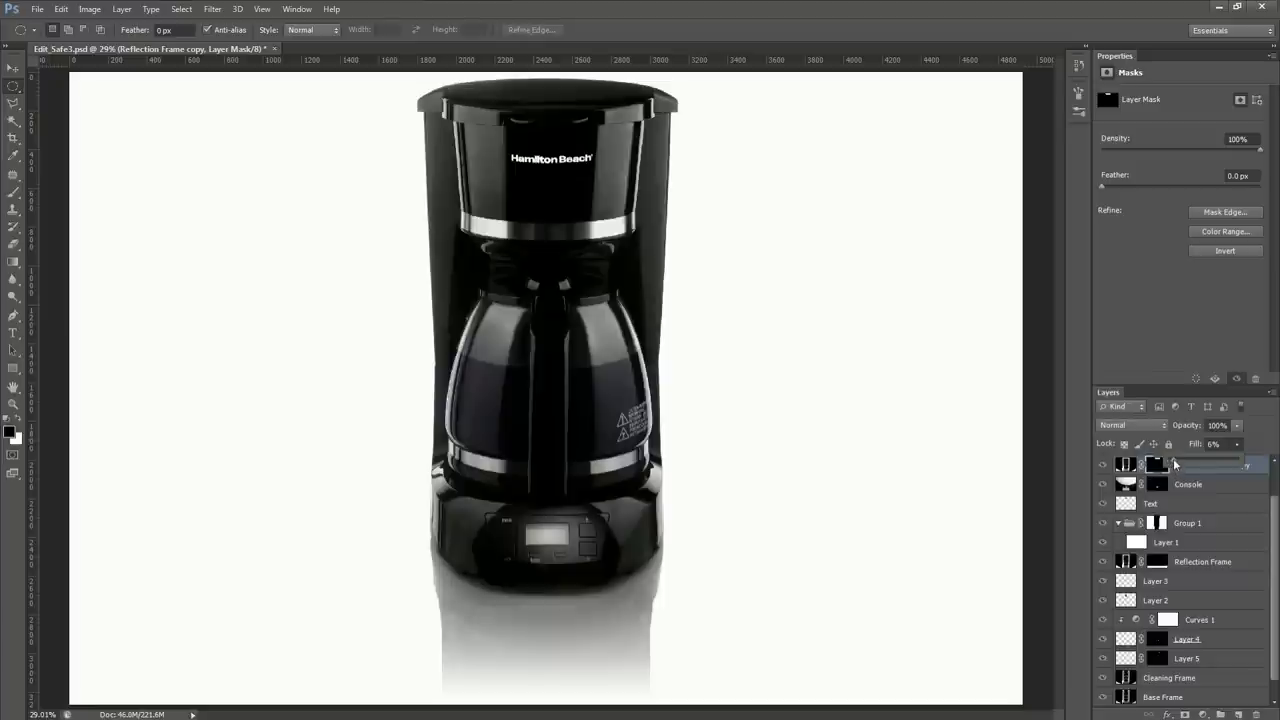
{"action": "left_click_drag", "start_coordinate": [1174, 463], "coordinate": [1140, 465]}
{"action": "right_click", "coordinate": [1155, 465]}
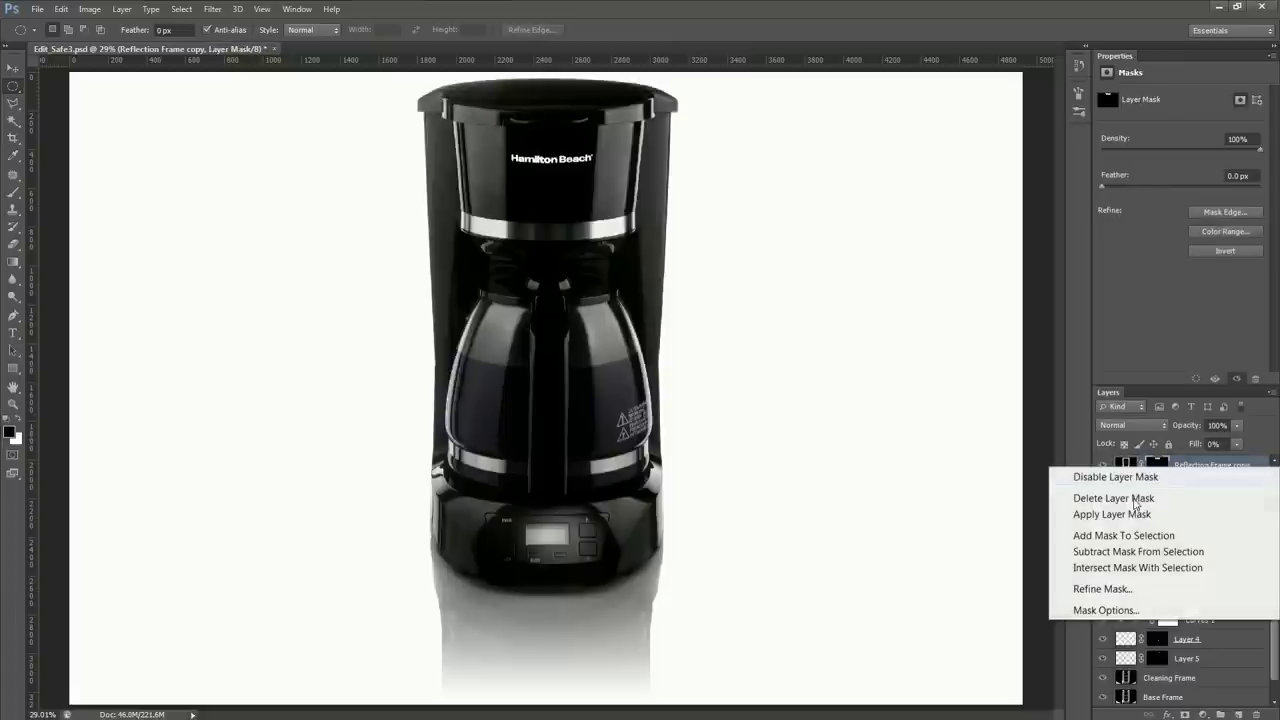
{"action": "left_click", "coordinate": [1137, 498]}
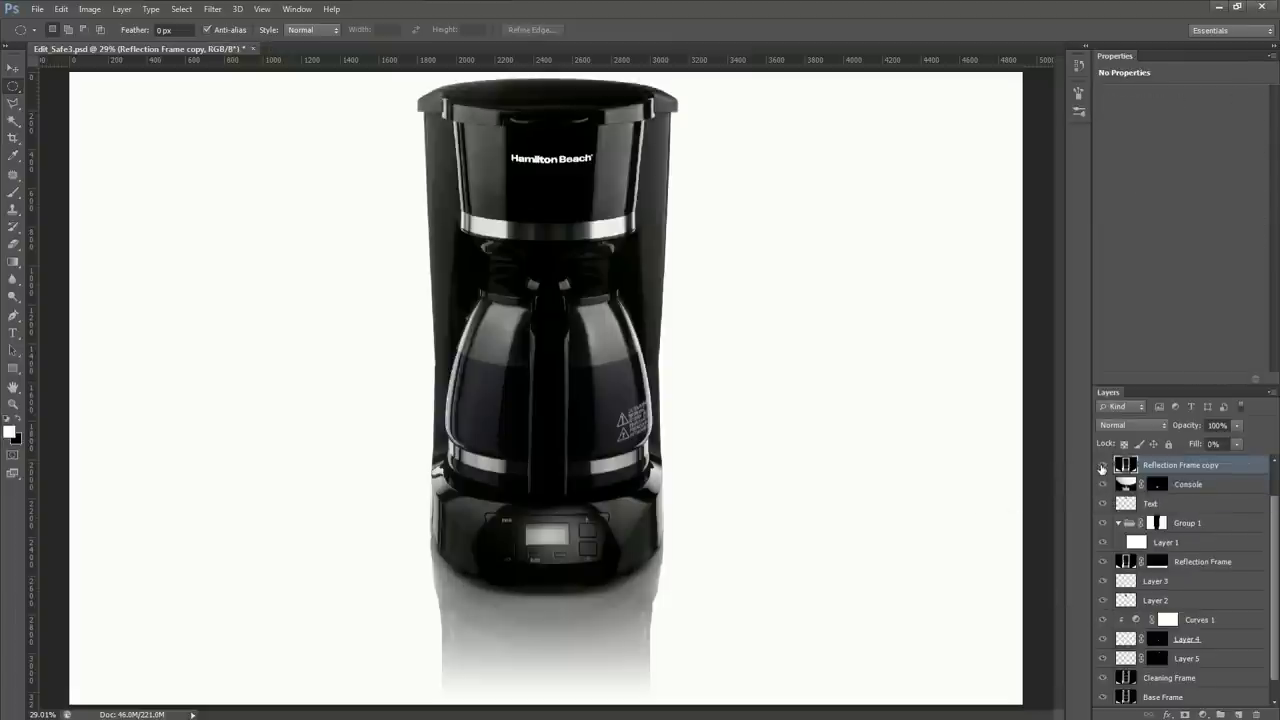
{"action": "left_click", "coordinate": [1104, 466]}
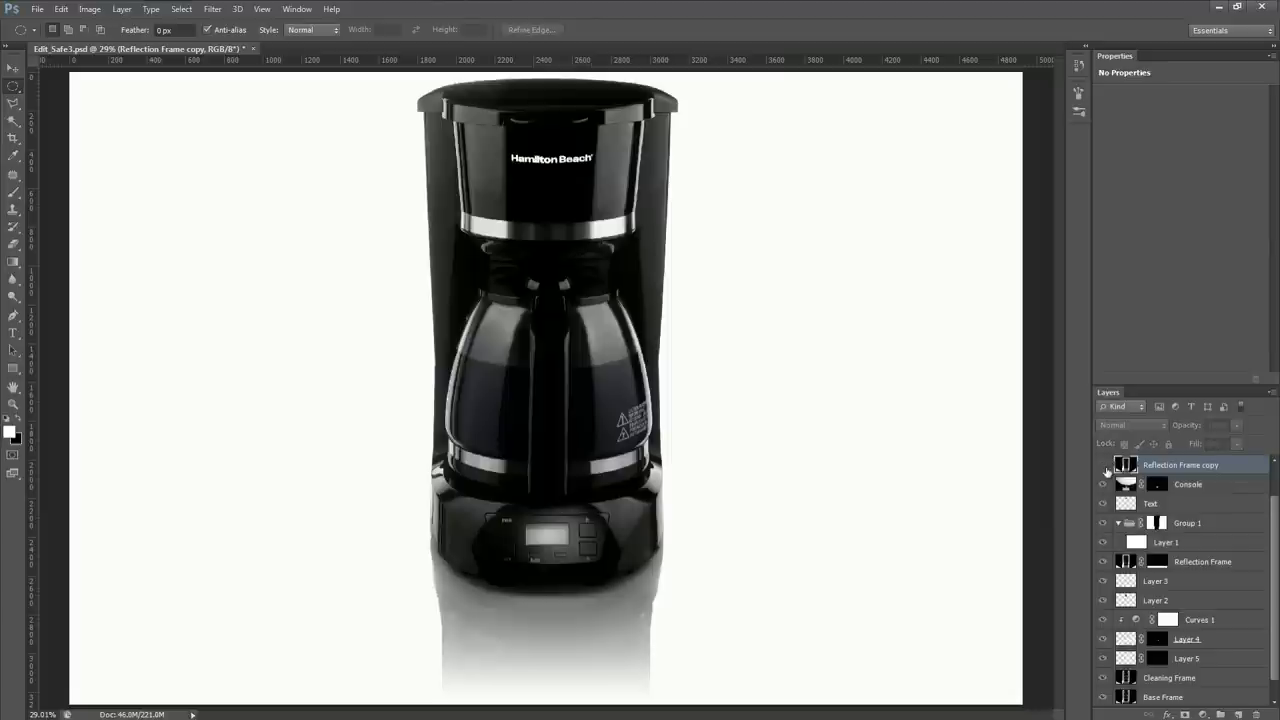
{"action": "left_click", "coordinate": [1104, 466]}
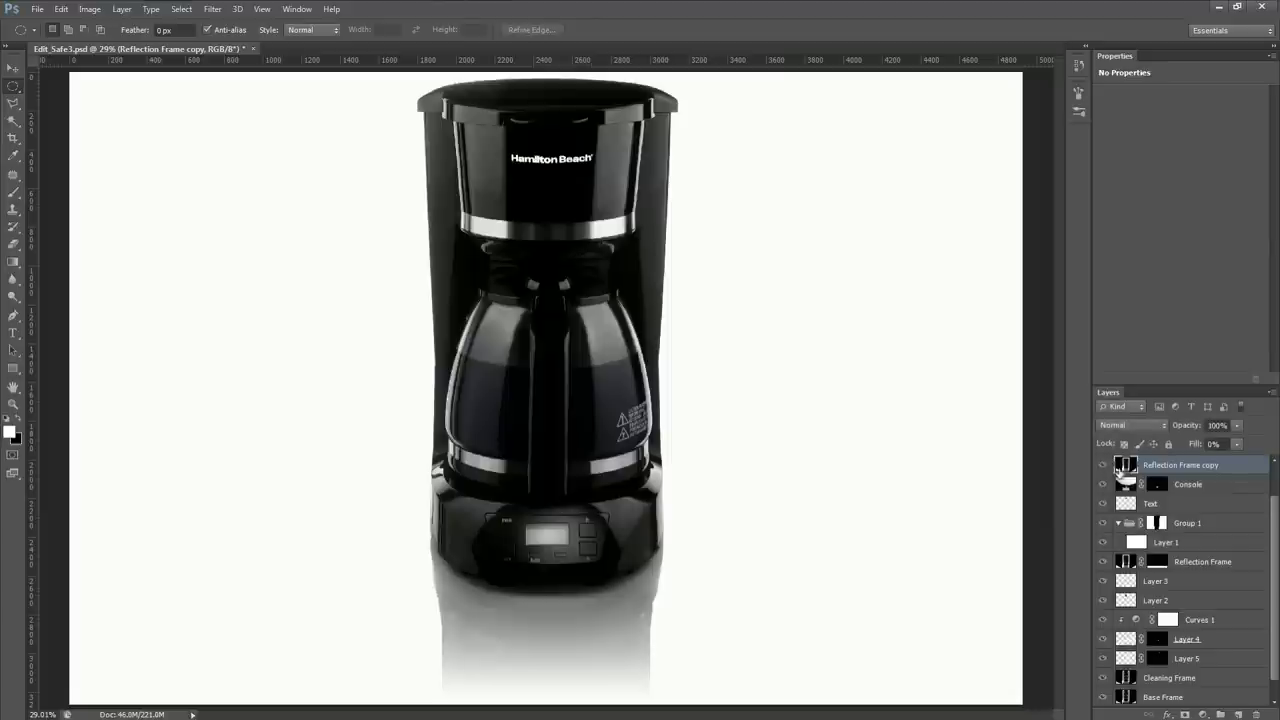
Restore the Reflection Frame copy's fill to 100% and toggle its visibility to compare the lid with the layers beneath
{"action": "left_click", "coordinate": [1236, 445]}
{"action": "left_click_drag", "start_coordinate": [1226, 462], "coordinate": [1268, 463]}
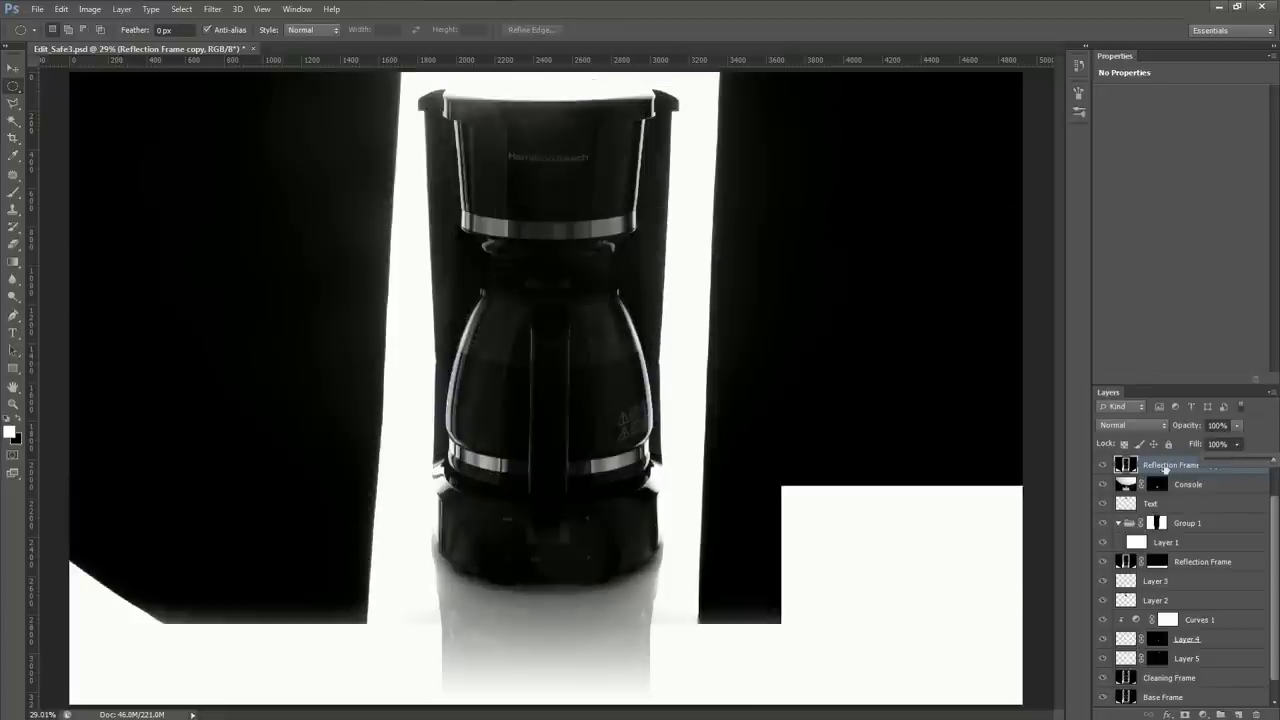
{"action": "left_click", "coordinate": [1104, 466]}
{"action": "left_click", "coordinate": [1104, 466]}
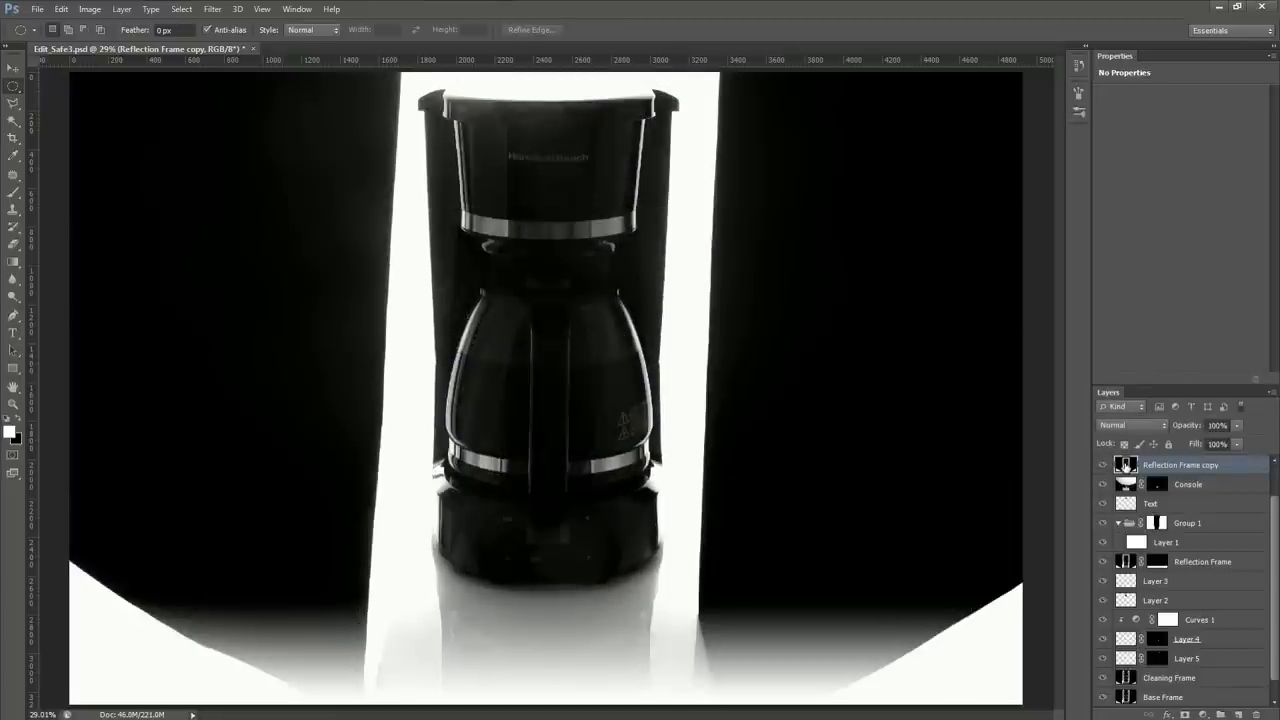
{"action": "left_click", "coordinate": [1104, 466]}
{"action": "left_click", "coordinate": [1104, 466]}
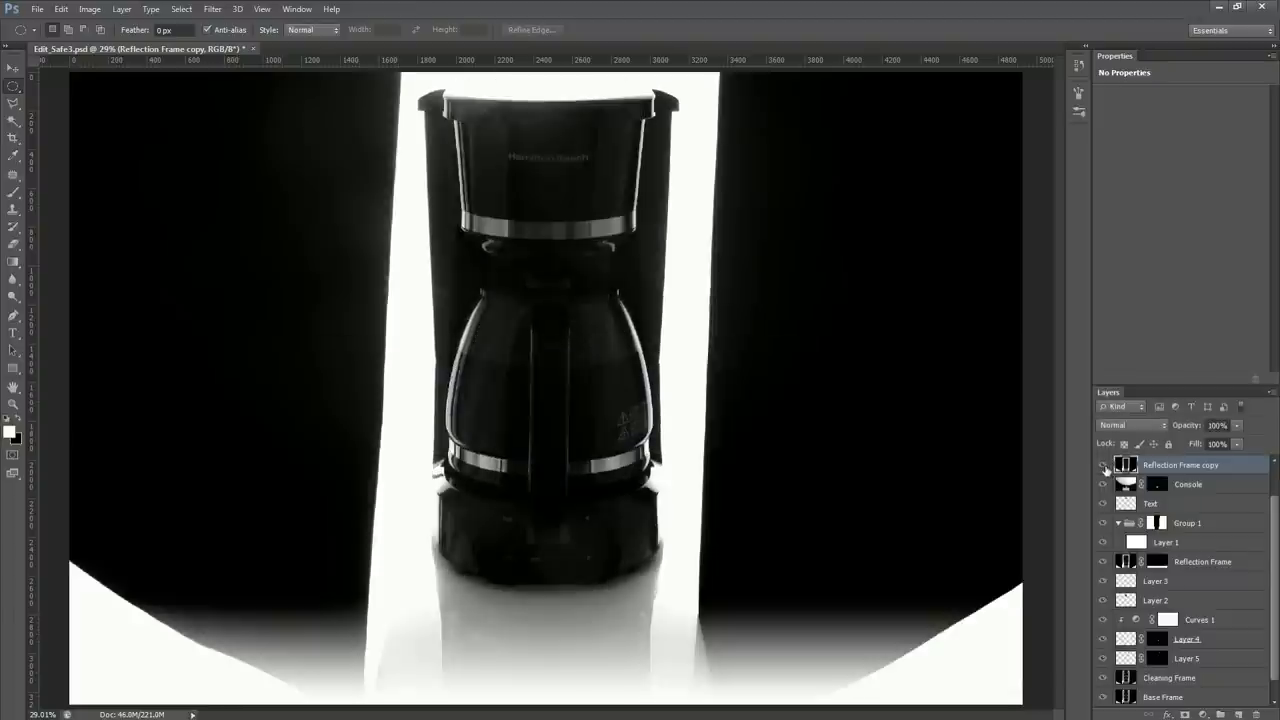
Hide the Reflection Frame copy with an inverted layer mask
{"action": "left_click", "coordinate": [1185, 714]}
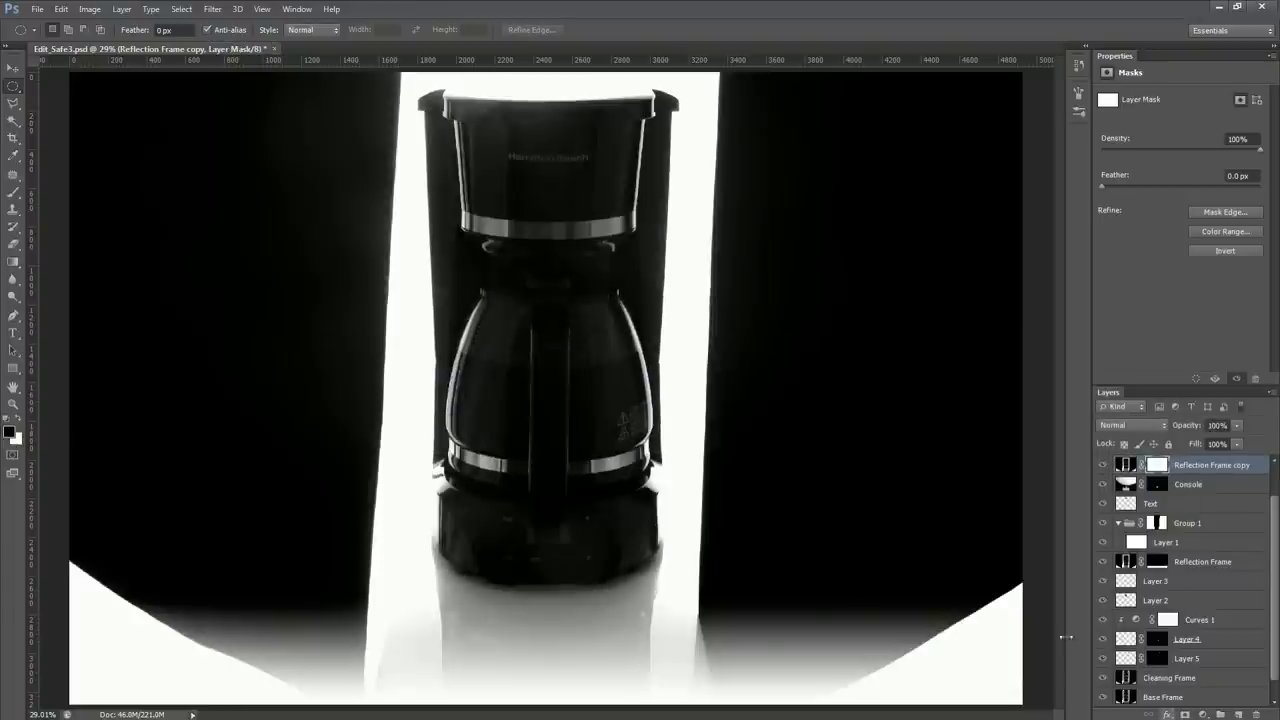
{"action": "key", "text": "ctrl+i"}
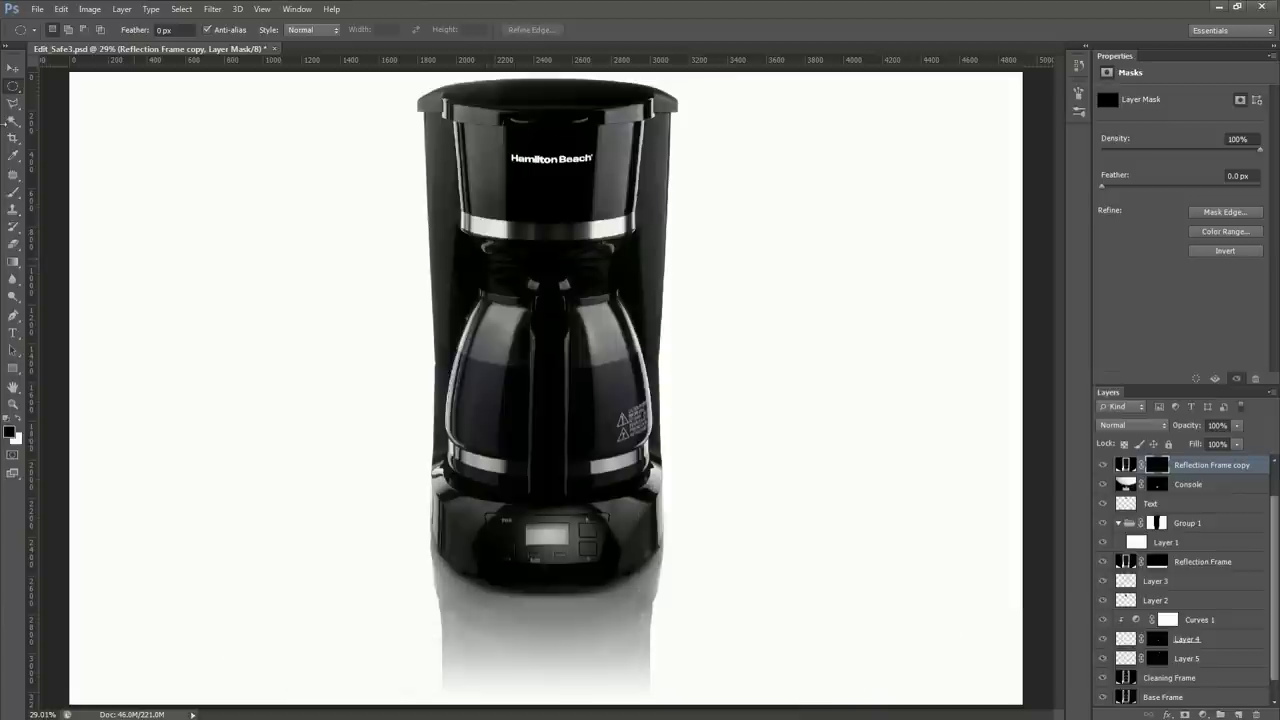
Set up a white radial gradient and try it across the lid on the Reflection Frame copy's layer mask, undoing the result
{"action": "left_click", "coordinate": [12, 67]}
{"action": "left_click_drag", "start_coordinate": [510, 109], "coordinate": [584, 195]}
{"action": "scroll", "coordinate": [580, 213], "scroll_direction": "up", "scroll_amount": 3}
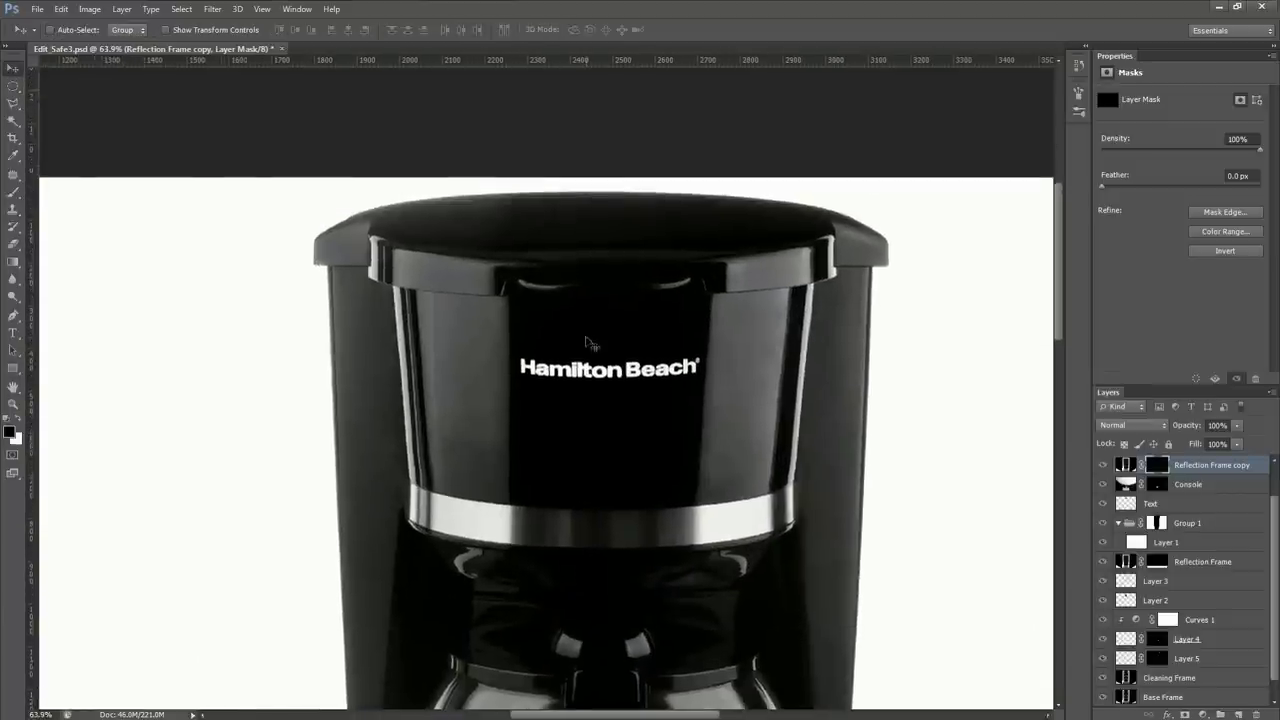
{"action": "key", "text": "g"}
{"action": "left_click", "coordinate": [137, 29]}
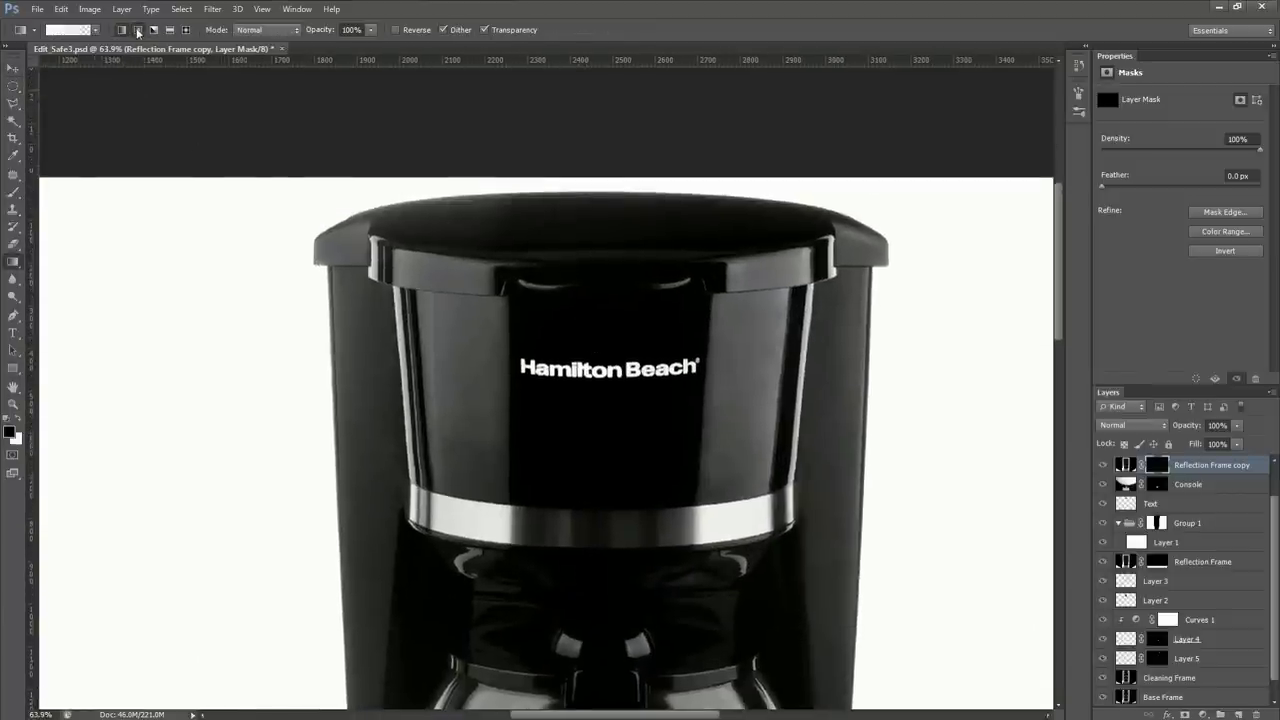
{"action": "key", "text": "x"}
{"action": "left_click_drag", "start_coordinate": [563, 215], "coordinate": [677, 215]}
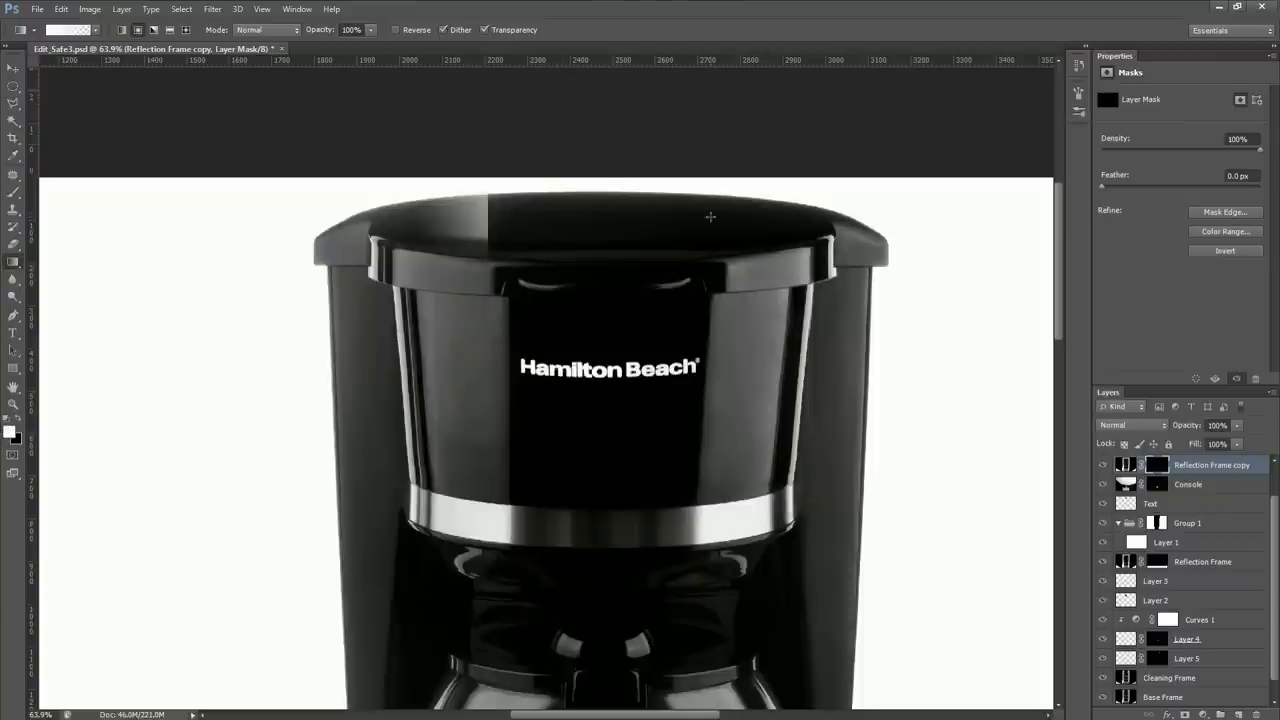
{"action": "key", "text": "ctrl+z"}
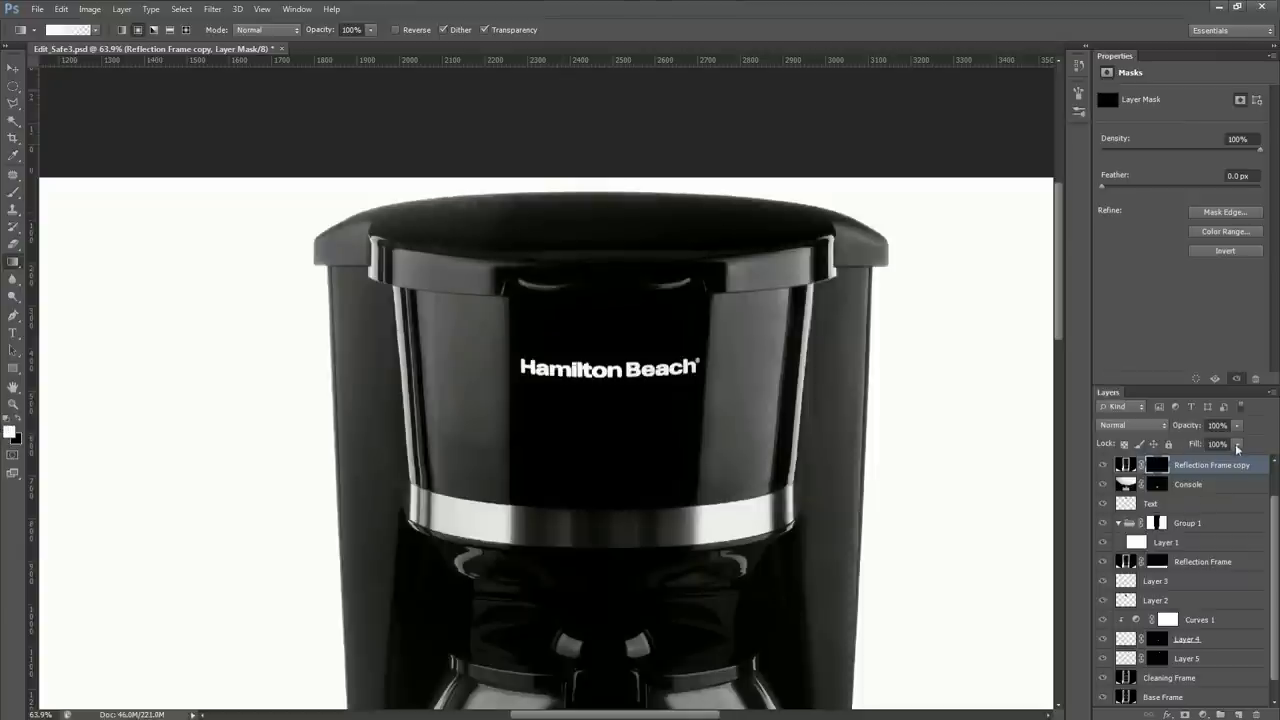
Lower the Reflection Frame copy's fill to 14% and reveal it softly over the lid with a white radial gradient on its mask
{"action": "left_click_drag", "start_coordinate": [1228, 463], "coordinate": [1181, 466]}
{"action": "left_click_drag", "start_coordinate": [590, 228], "coordinate": [807, 225]}
{"action": "key", "text": "ctrl+z"}
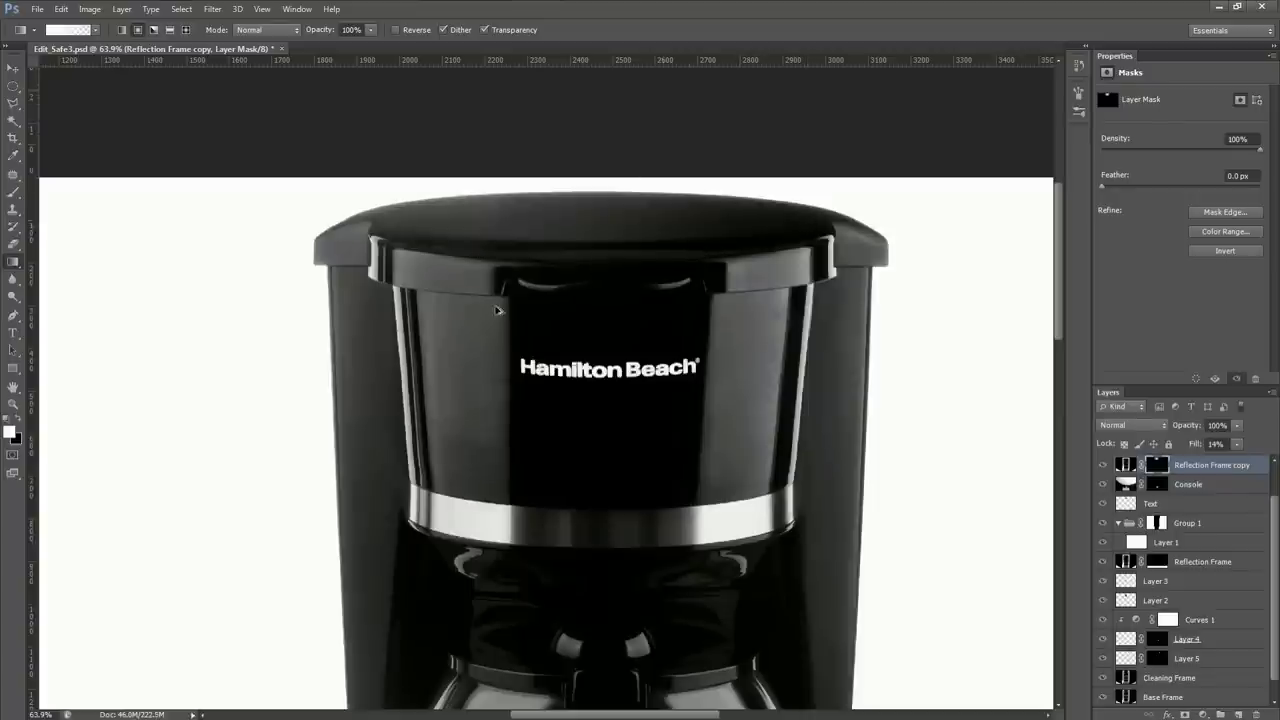
{"action": "scroll", "coordinate": [497, 310], "scroll_direction": "down", "scroll_amount": 2}
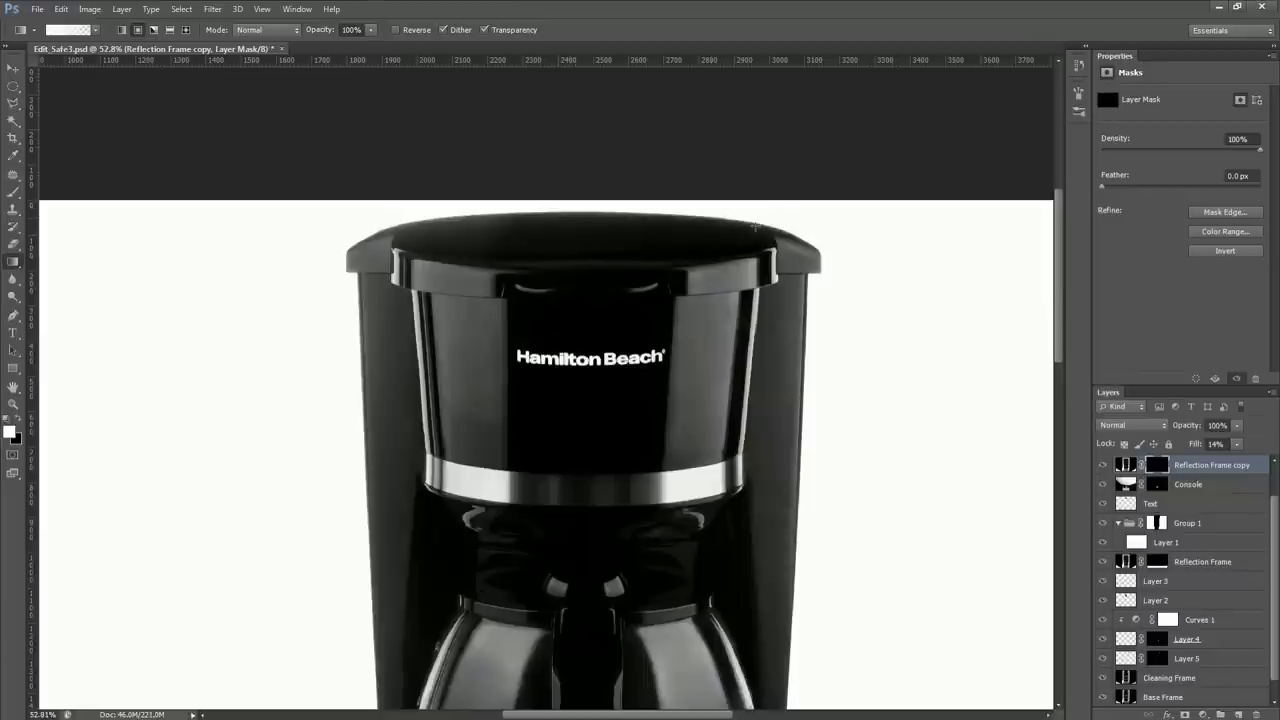
{"action": "scroll", "coordinate": [570, 233], "scroll_direction": "up", "scroll_amount": 1}
{"action": "scroll", "coordinate": [570, 215], "scroll_direction": "up", "scroll_amount": 1}
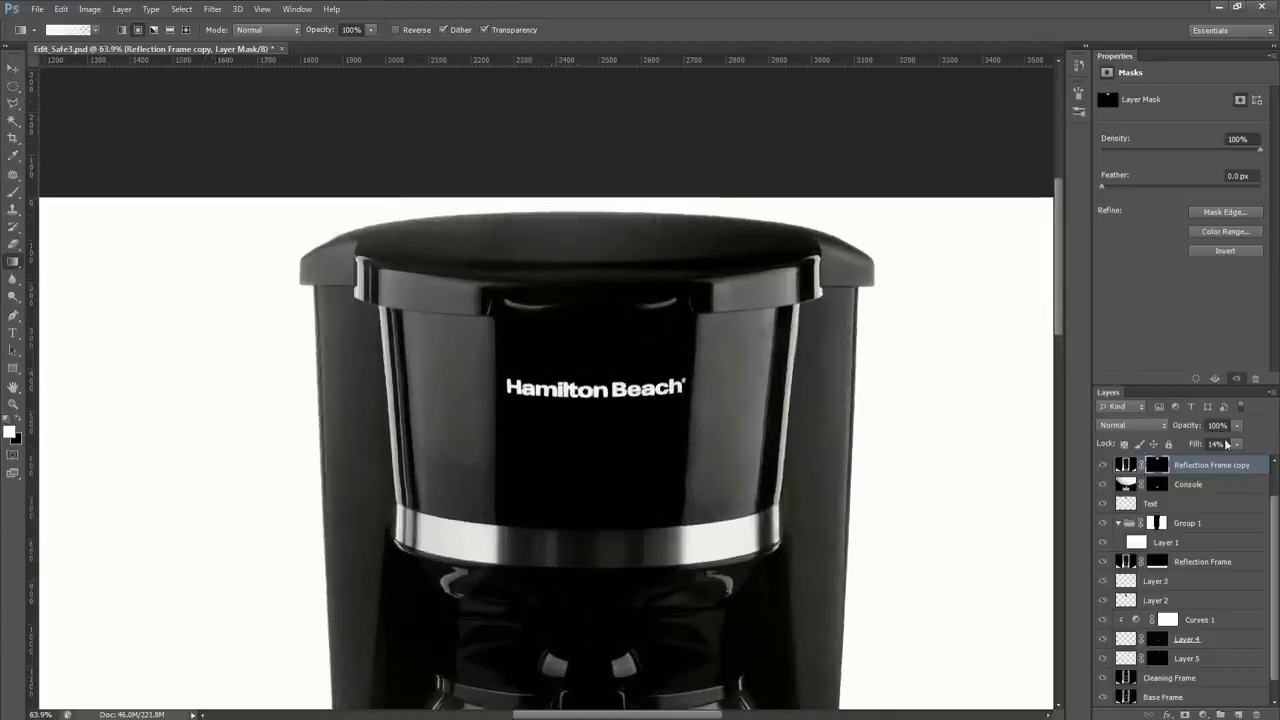
Lower the Reflection Frame copy's fill to 0% and check the whole coffee maker without the lid highlight
{"action": "left_click", "coordinate": [1237, 444]}
{"action": "left_click_drag", "start_coordinate": [1216, 460], "coordinate": [1190, 460]}
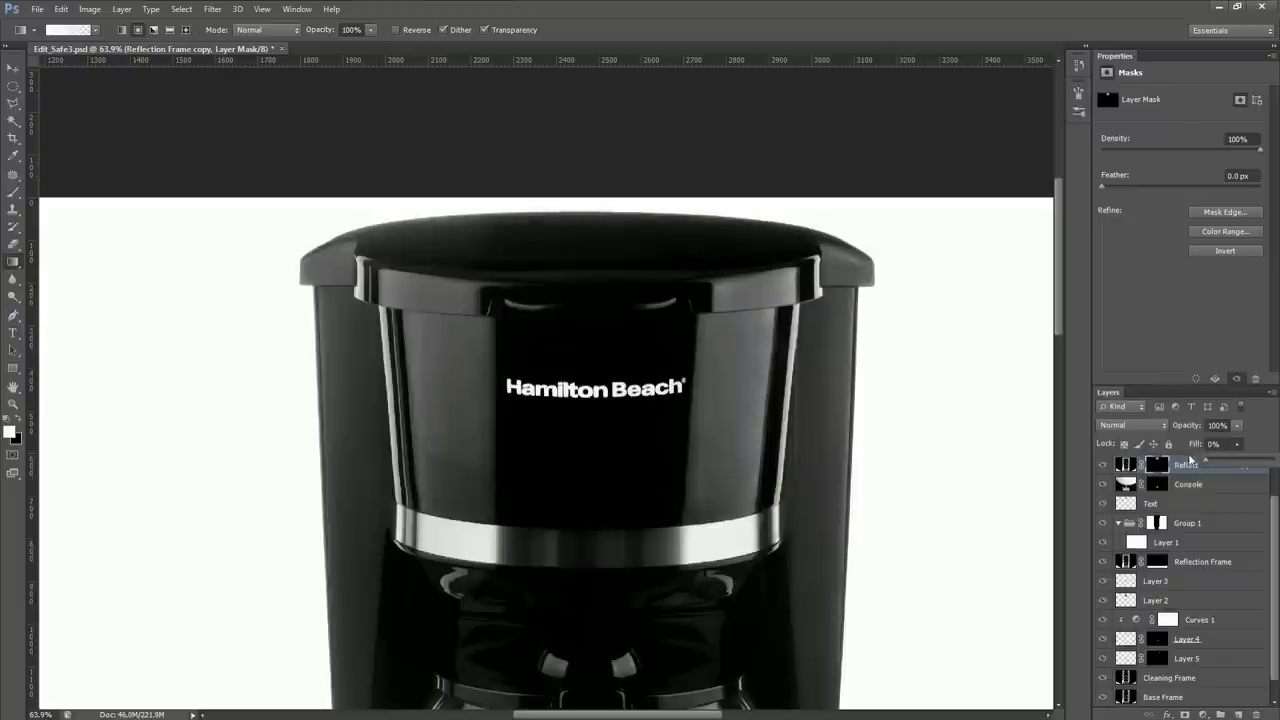
{"action": "left_click", "coordinate": [14, 68]}
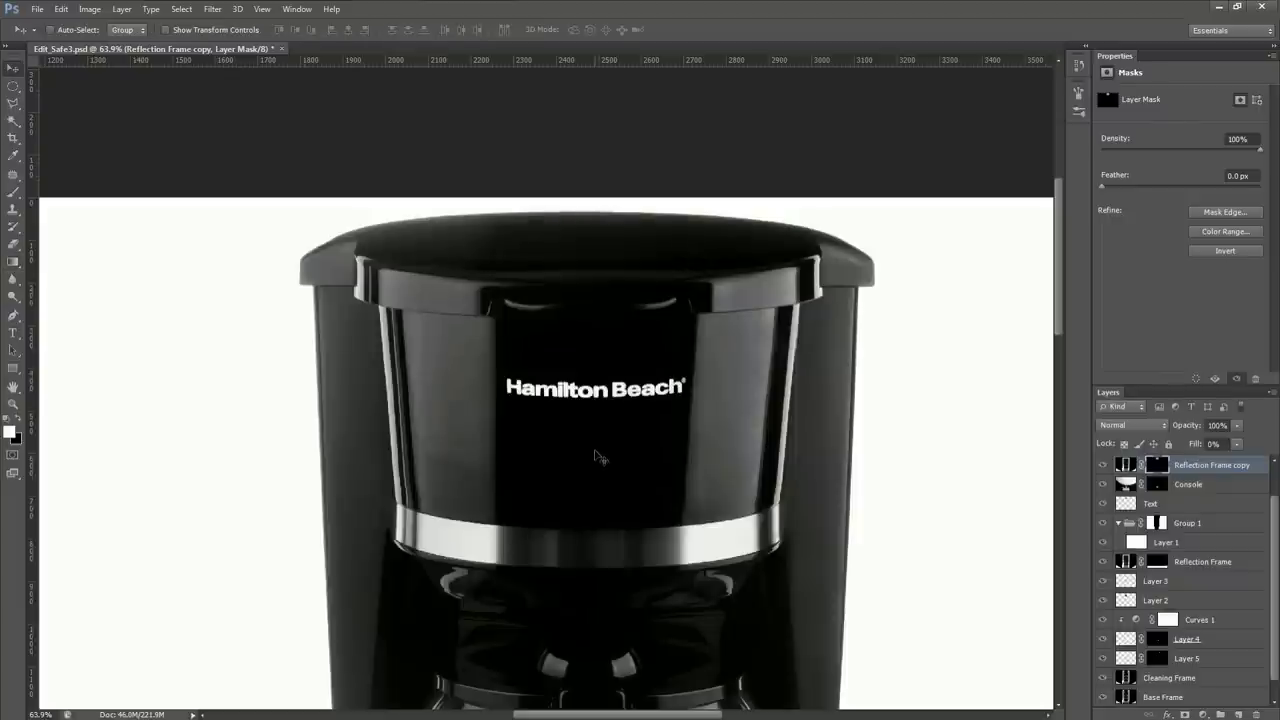
{"action": "scroll", "coordinate": [470, 398], "scroll_direction": "down", "scroll_amount": 6}
{"action": "scroll", "coordinate": [472, 394], "scroll_direction": "up", "scroll_amount": 1}
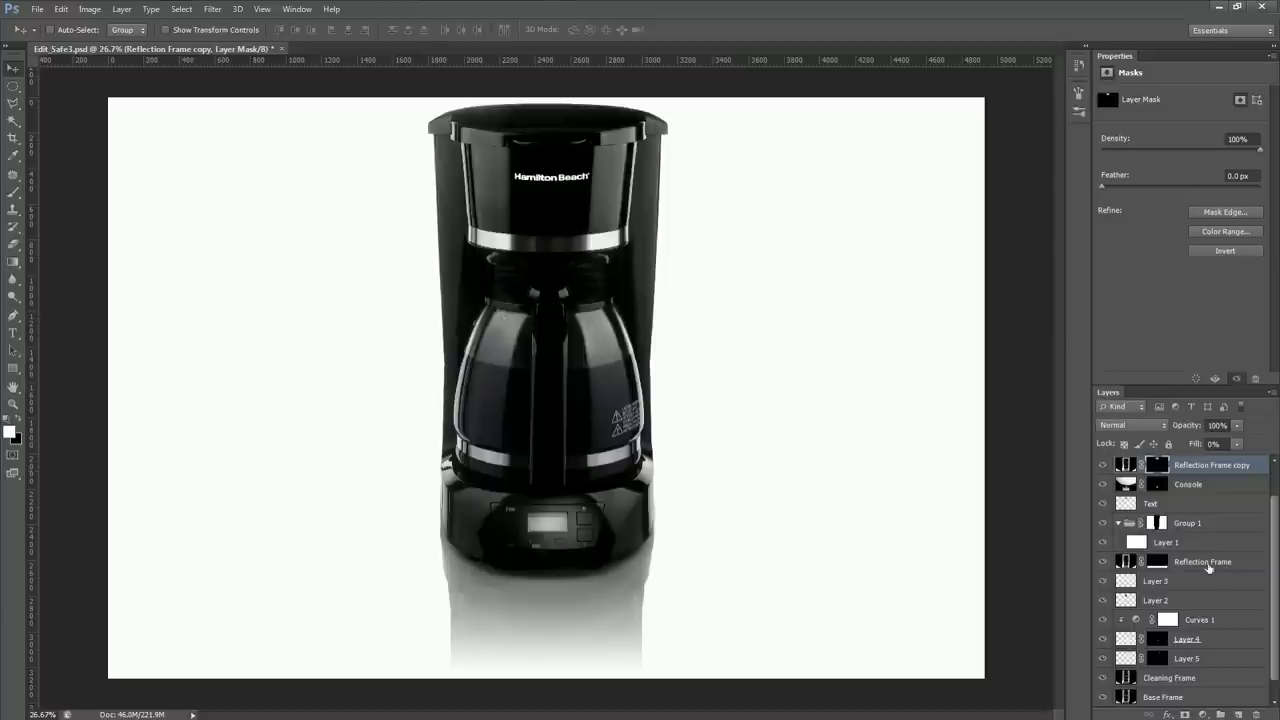
Set the Reflection Frame copy's fill to 9% and make its image active instead of its layer mask
{"action": "left_click", "coordinate": [1237, 444]}
{"action": "left_click_drag", "start_coordinate": [1207, 463], "coordinate": [1213, 464]}
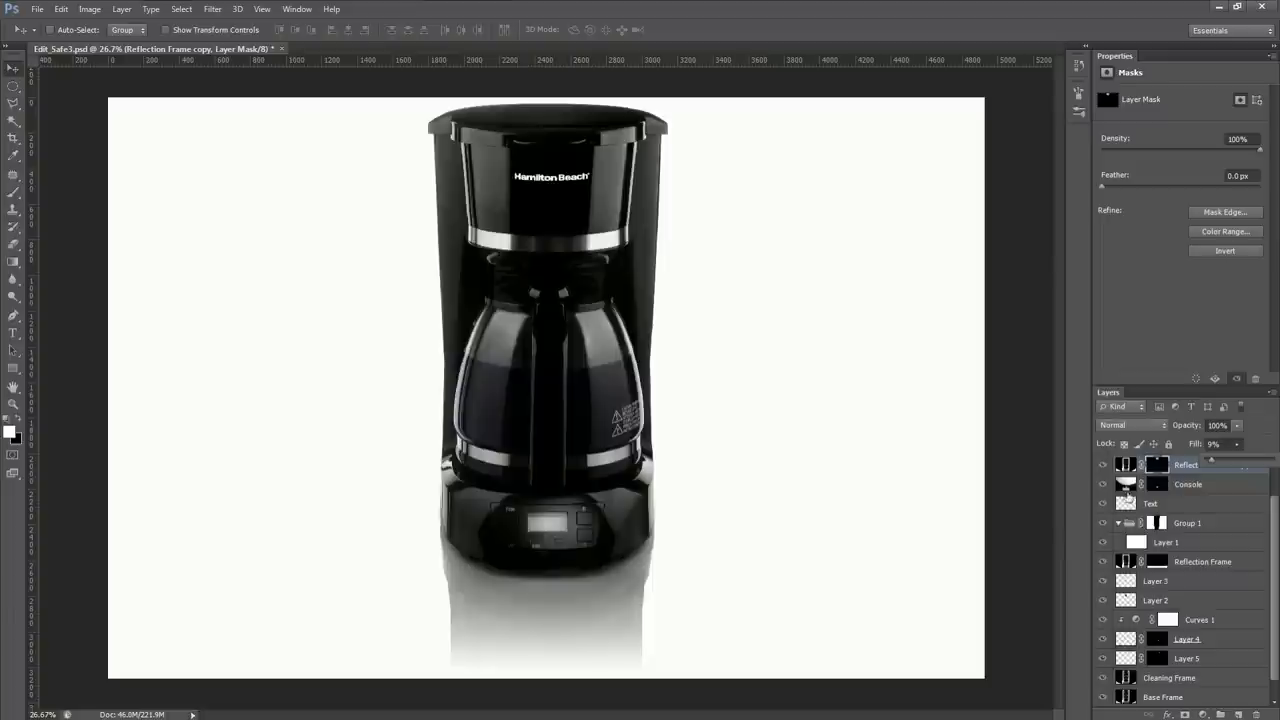
{"action": "left_click", "coordinate": [1125, 465]}
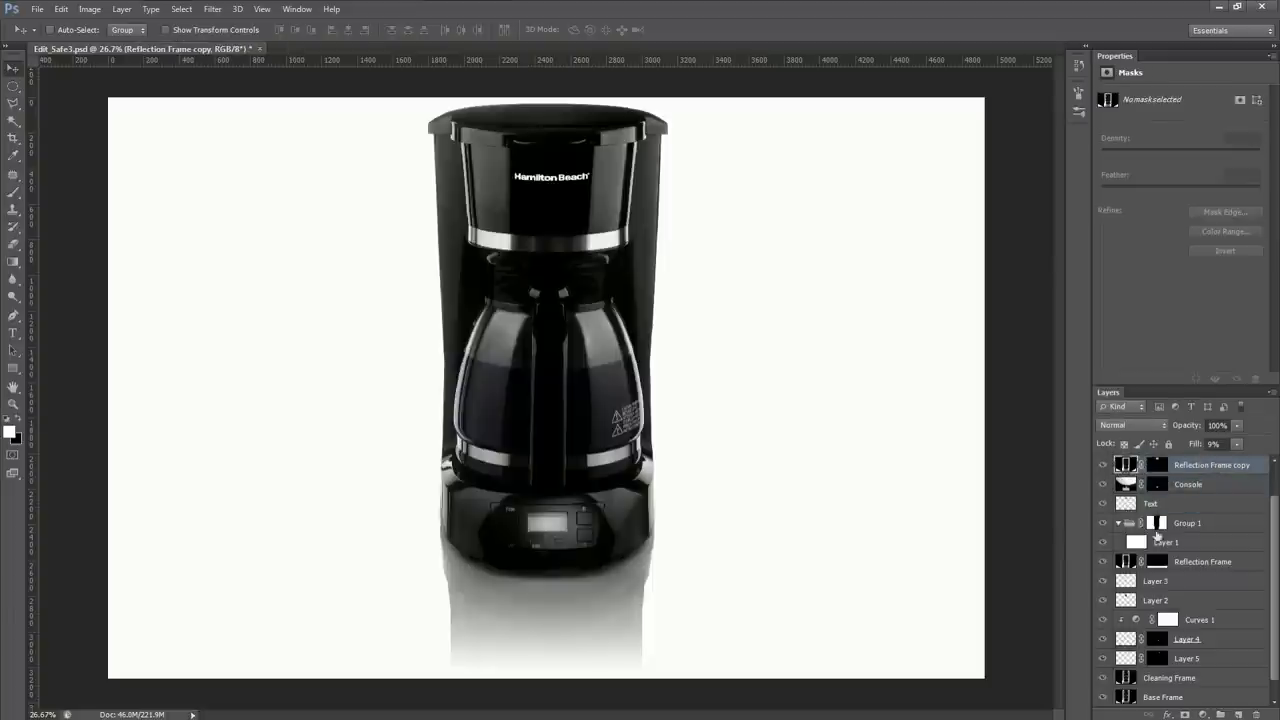
{"action": "scroll", "coordinate": [691, 323], "scroll_direction": "down", "scroll_amount": 1}
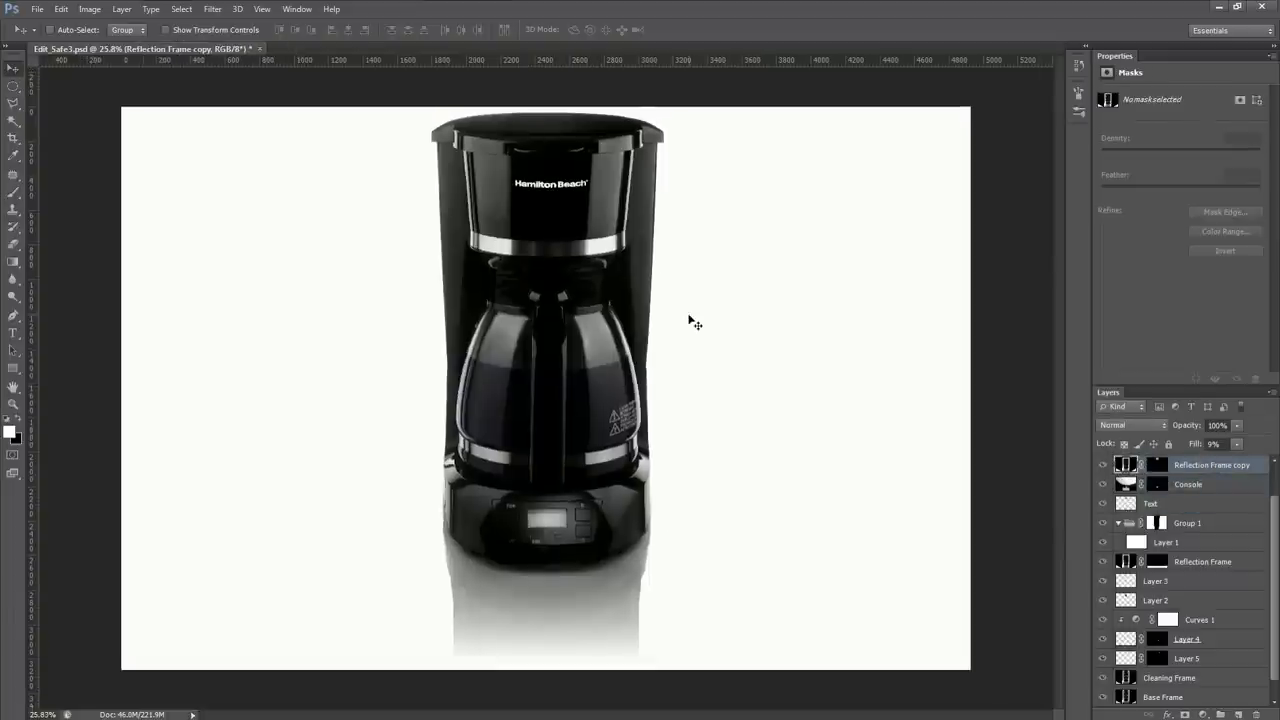